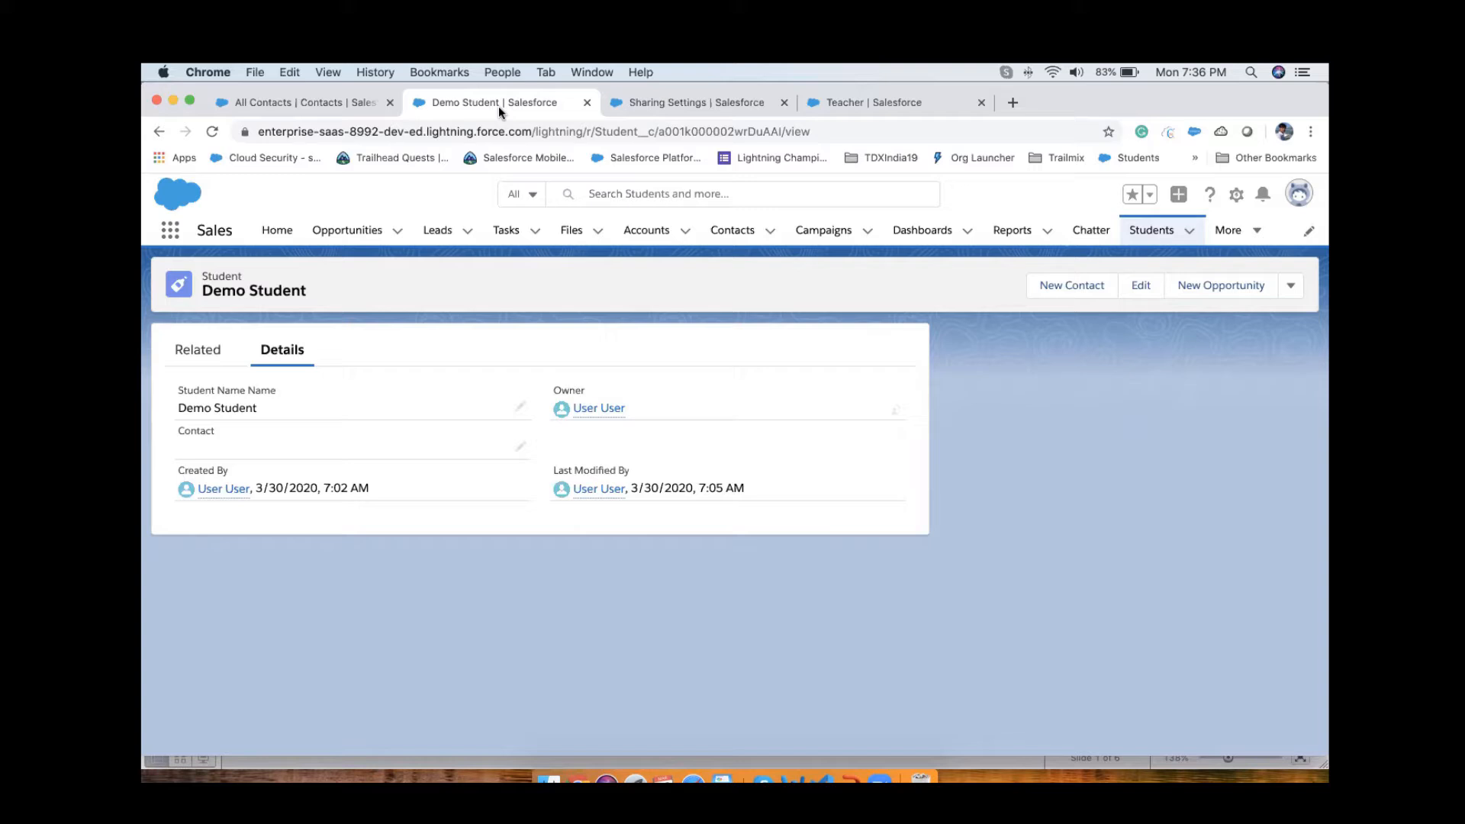
# Step: Open the Student object's Fields & Relationships in the Setup Object Manager, searching for "stu" to find the object
pyautogui.click(685, 104)
pyautogui.scroll(20, 622, 344)
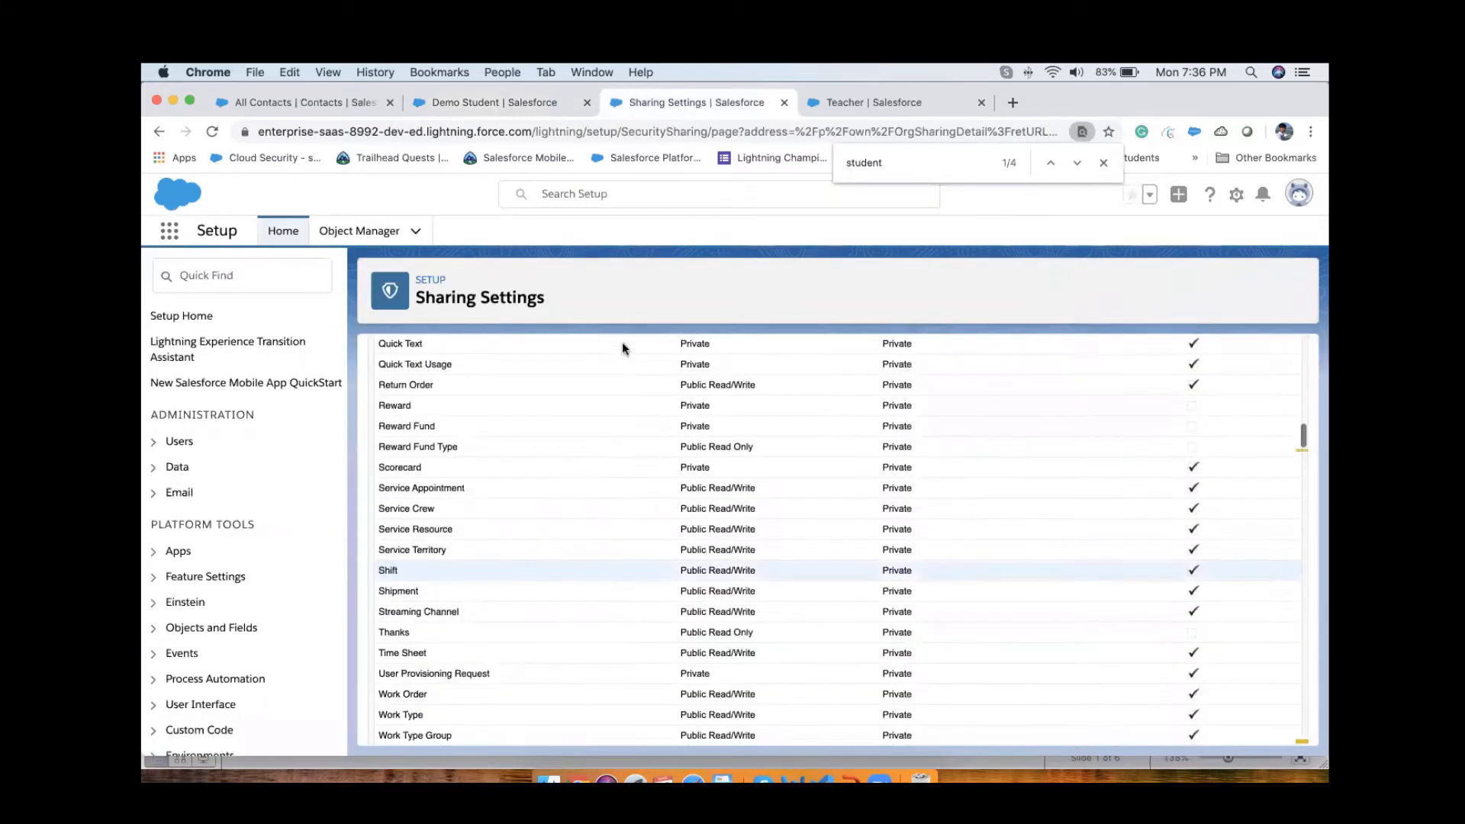
pyautogui.click(368, 232)
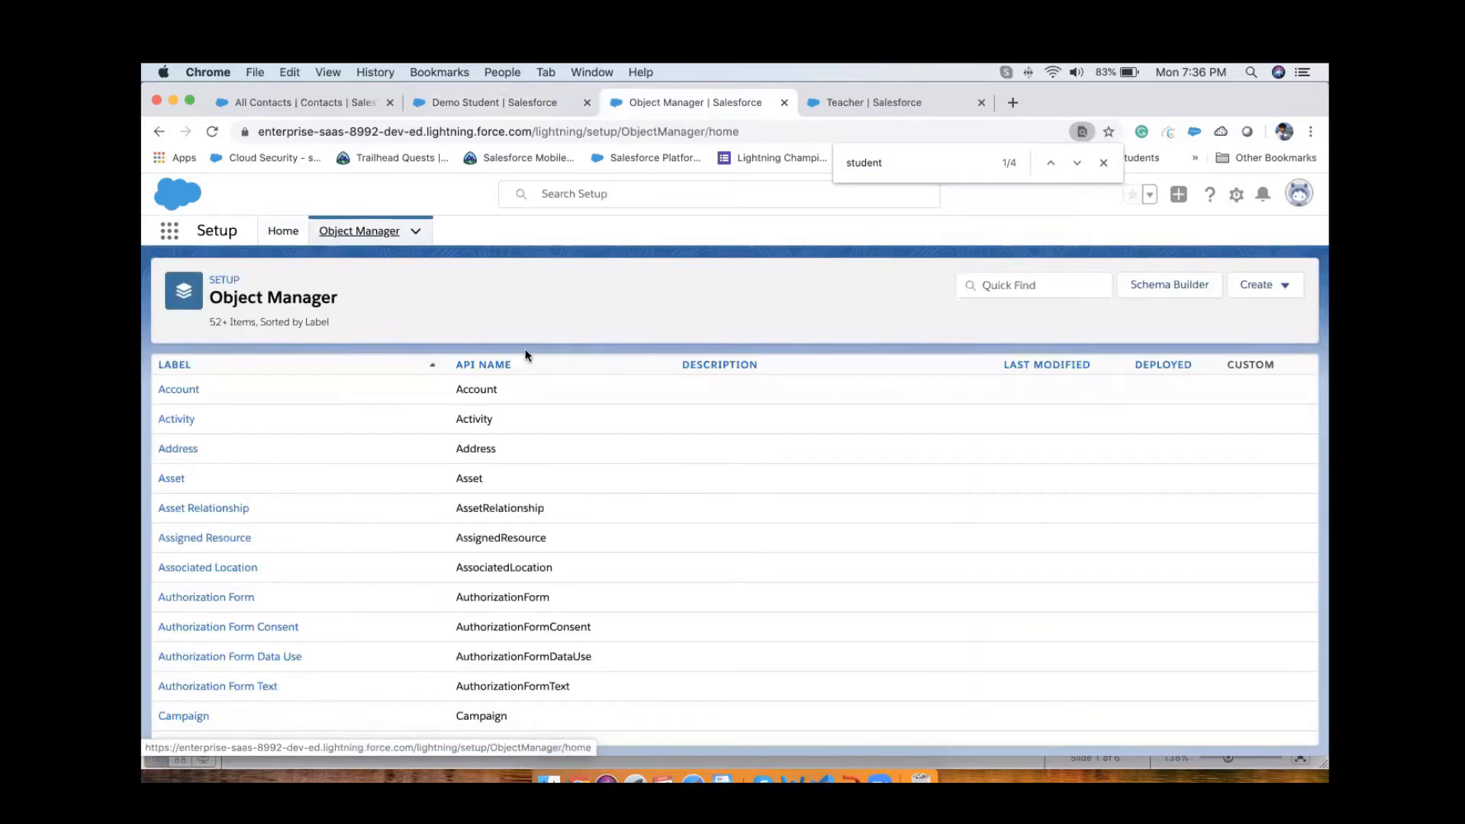
pyautogui.click(1021, 288)
pyautogui.write('stu')
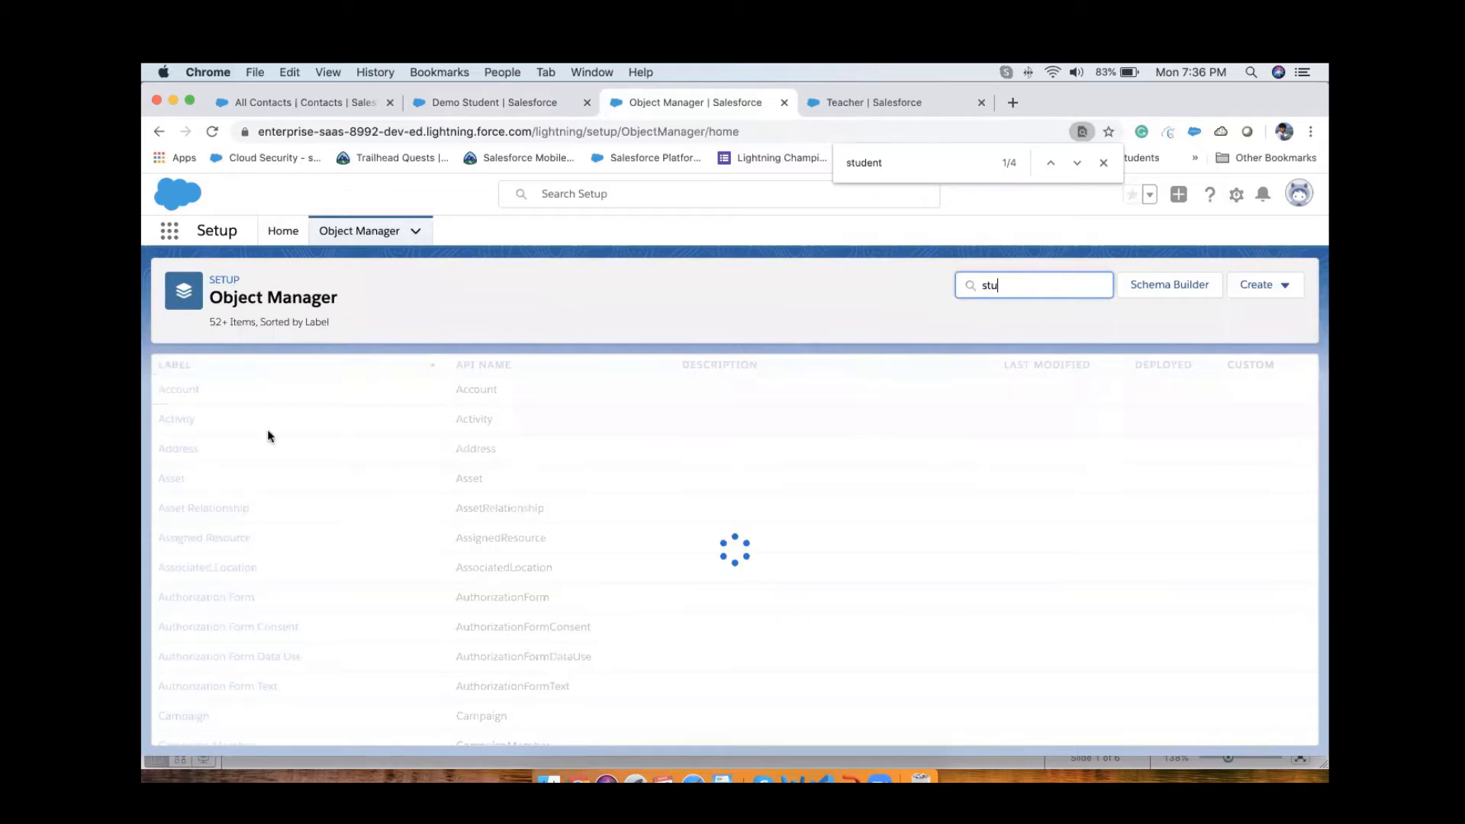
pyautogui.click(175, 393)
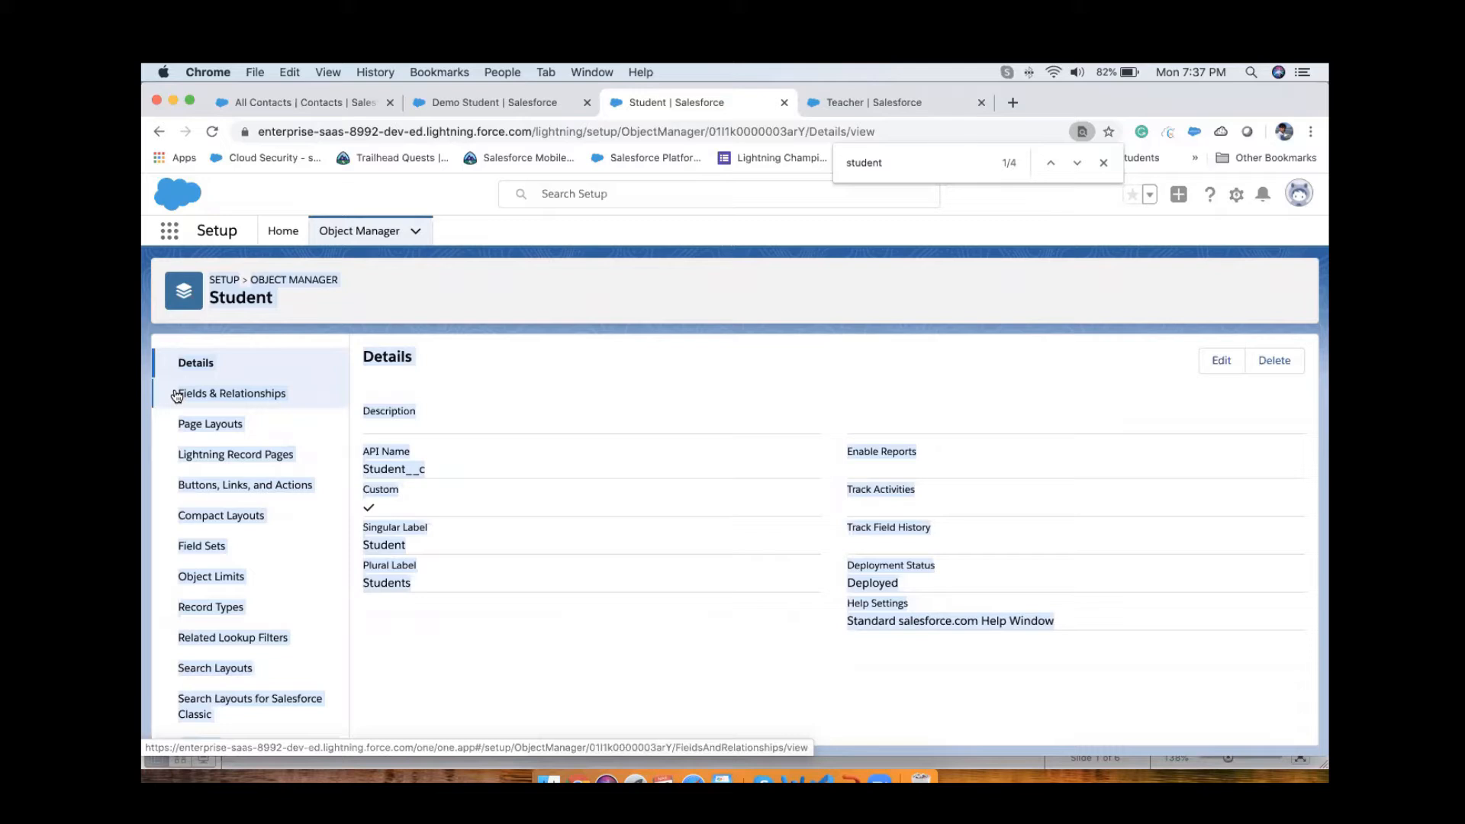
pyautogui.click(519, 381)
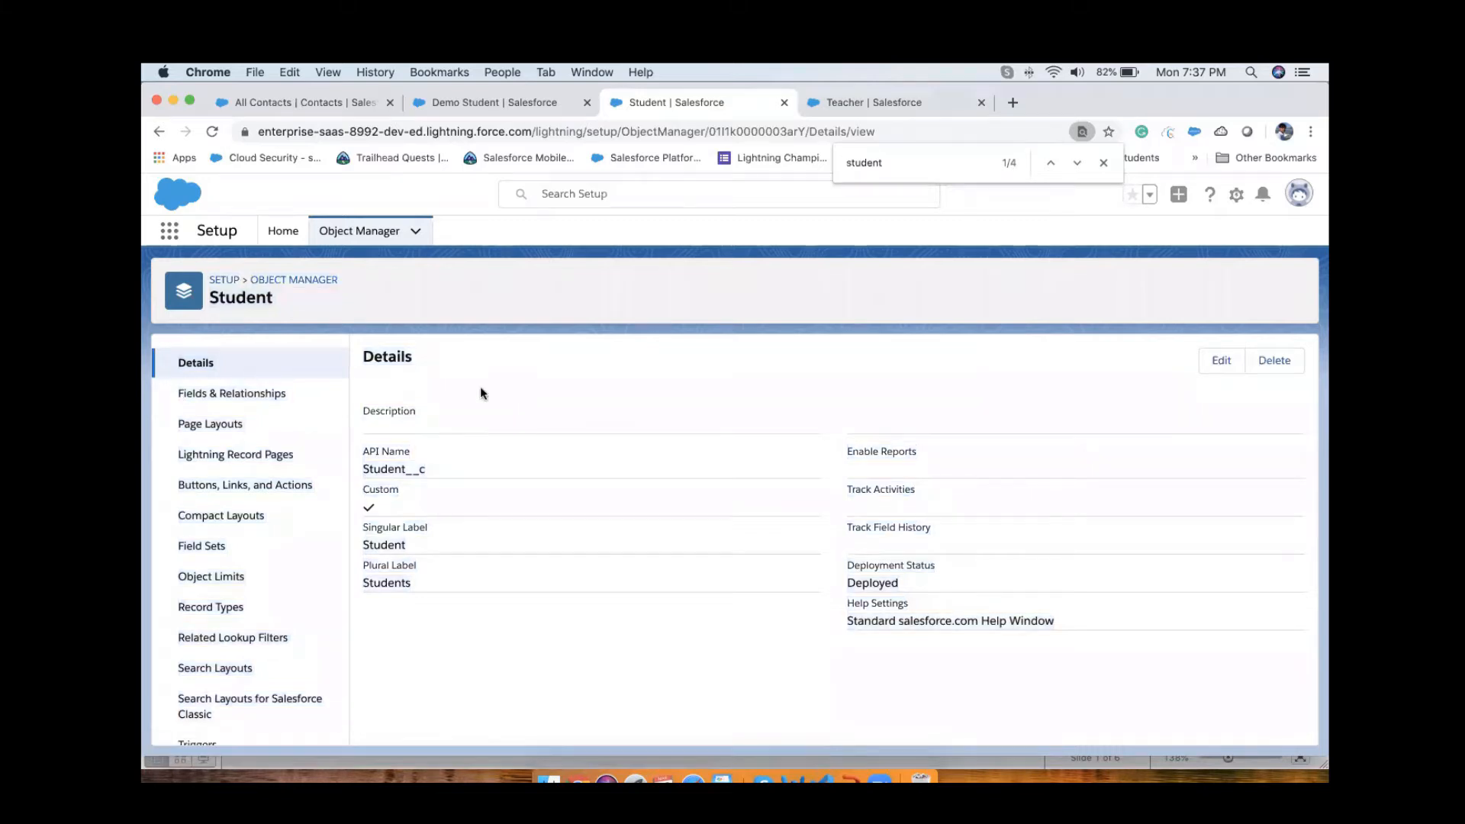
pyautogui.click(248, 395)
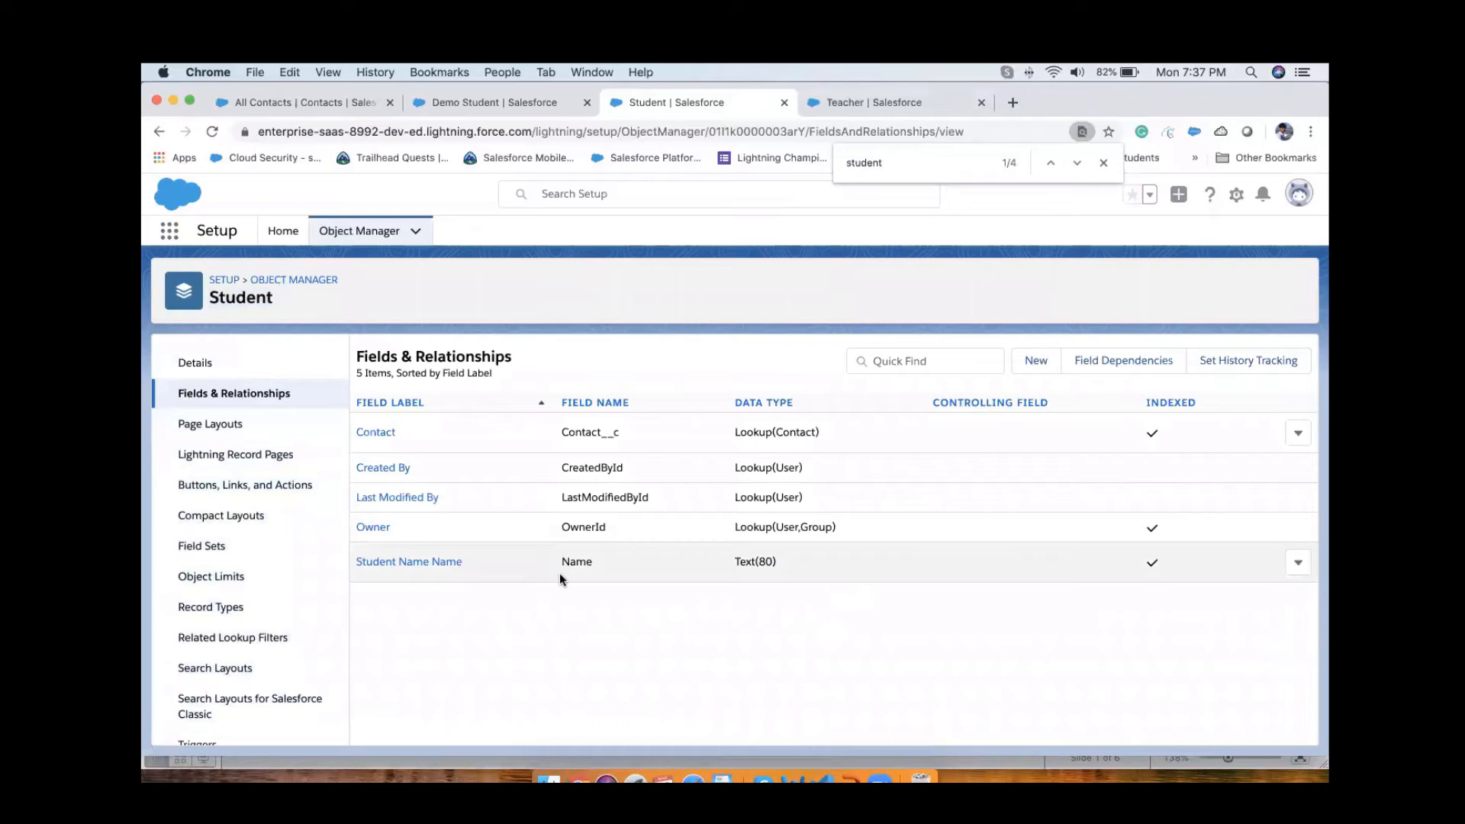
# Step: Begin a new custom field on the Student object with the Master-Detail Relationship data type
pyautogui.click(1038, 362)
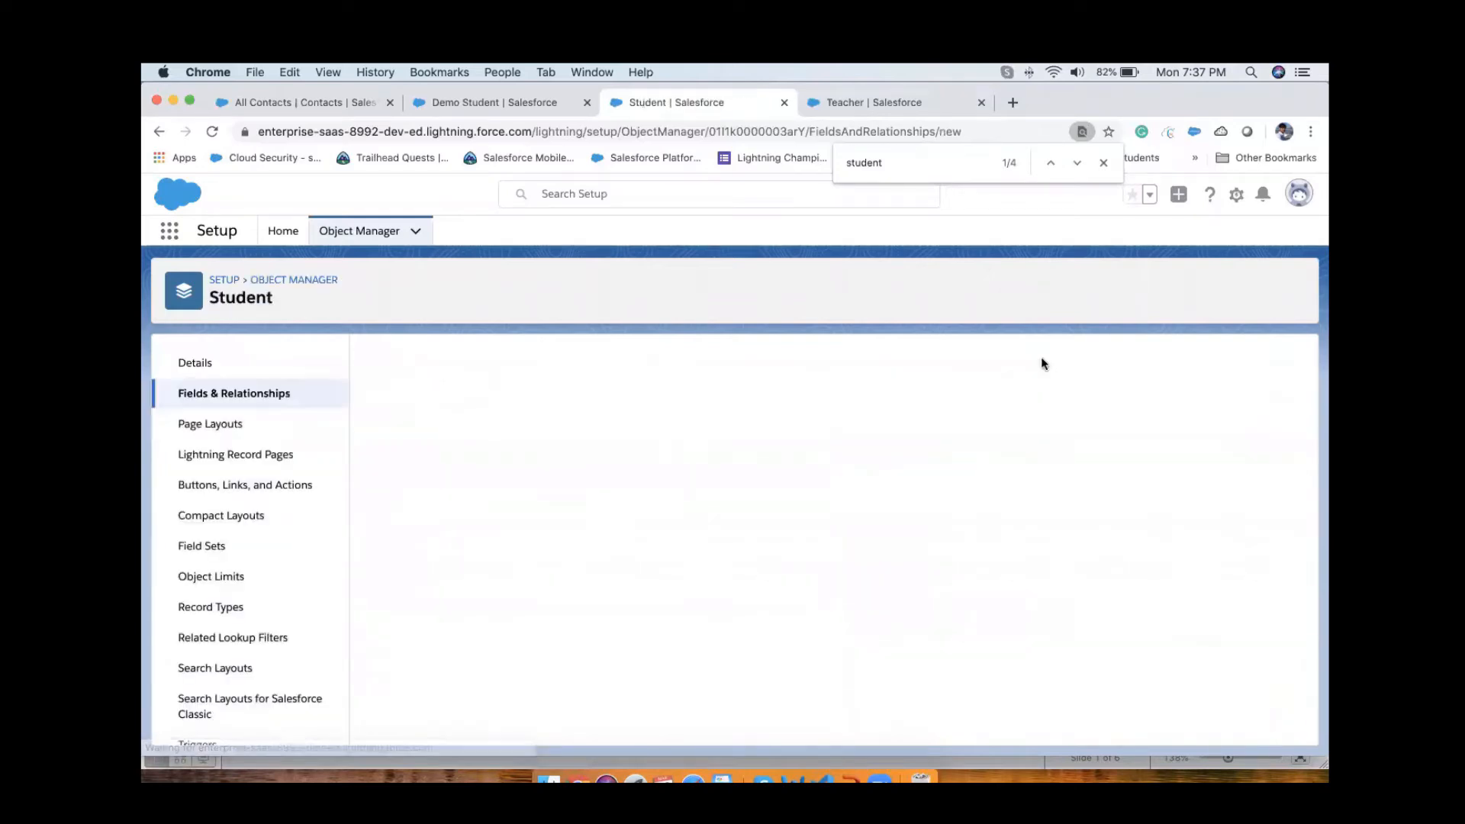
pyautogui.scroll(-5, 638, 519)
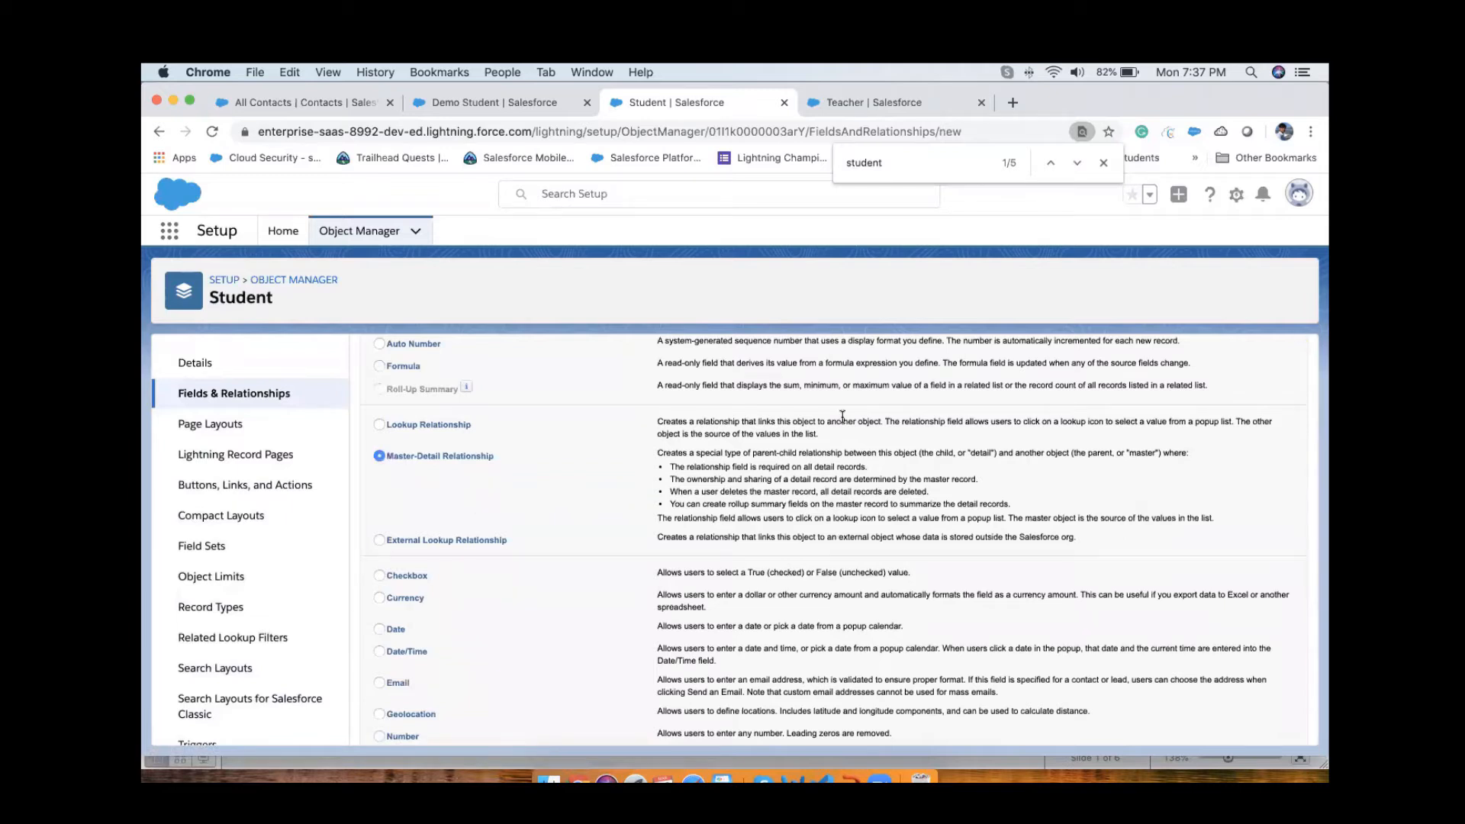
pyautogui.scroll(5, 935, 391)
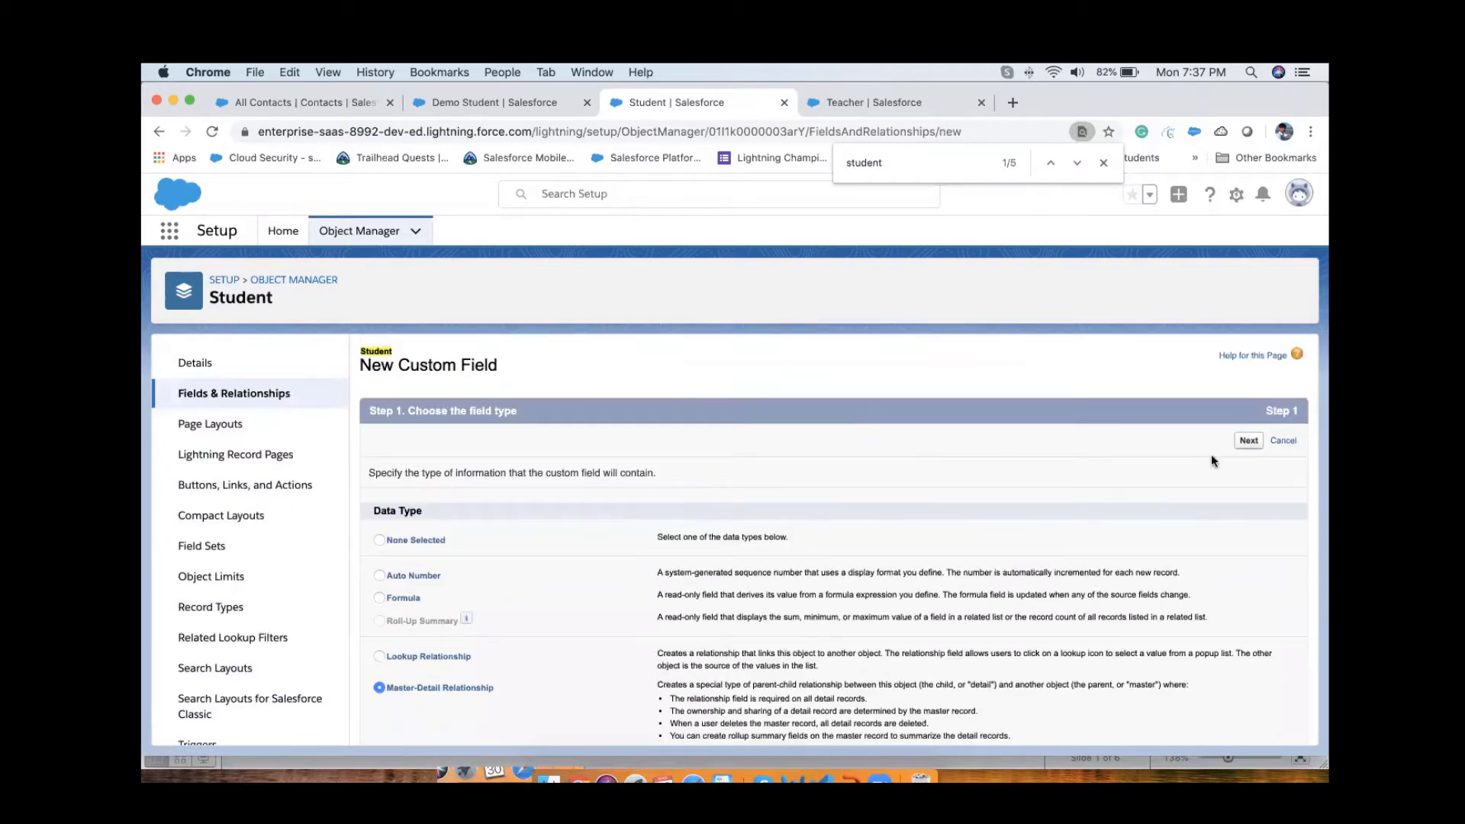
pyautogui.scroll(-4, 1018, 552)
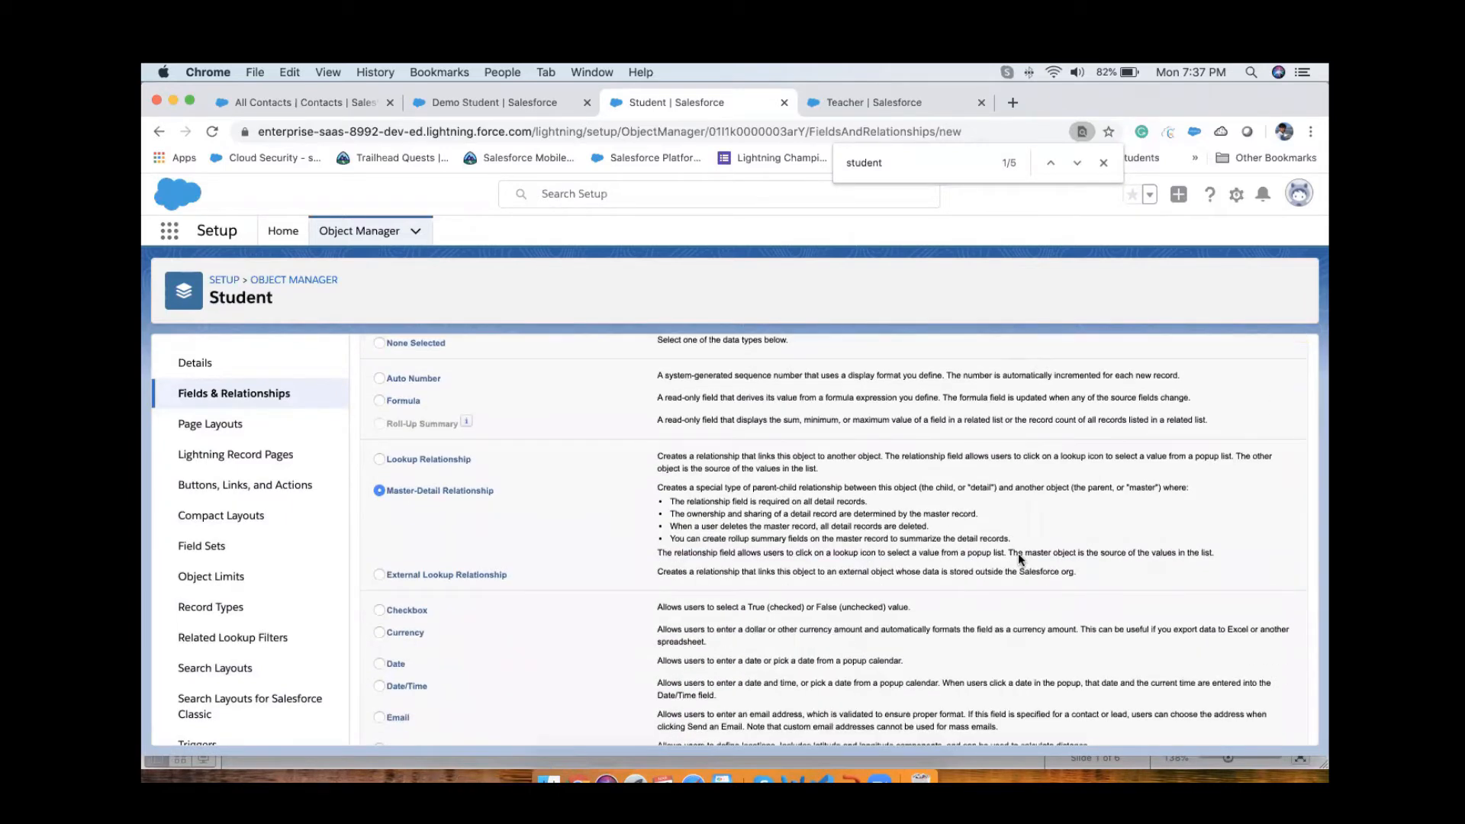
pyautogui.scroll(4, 1018, 553)
pyautogui.click(1248, 440)
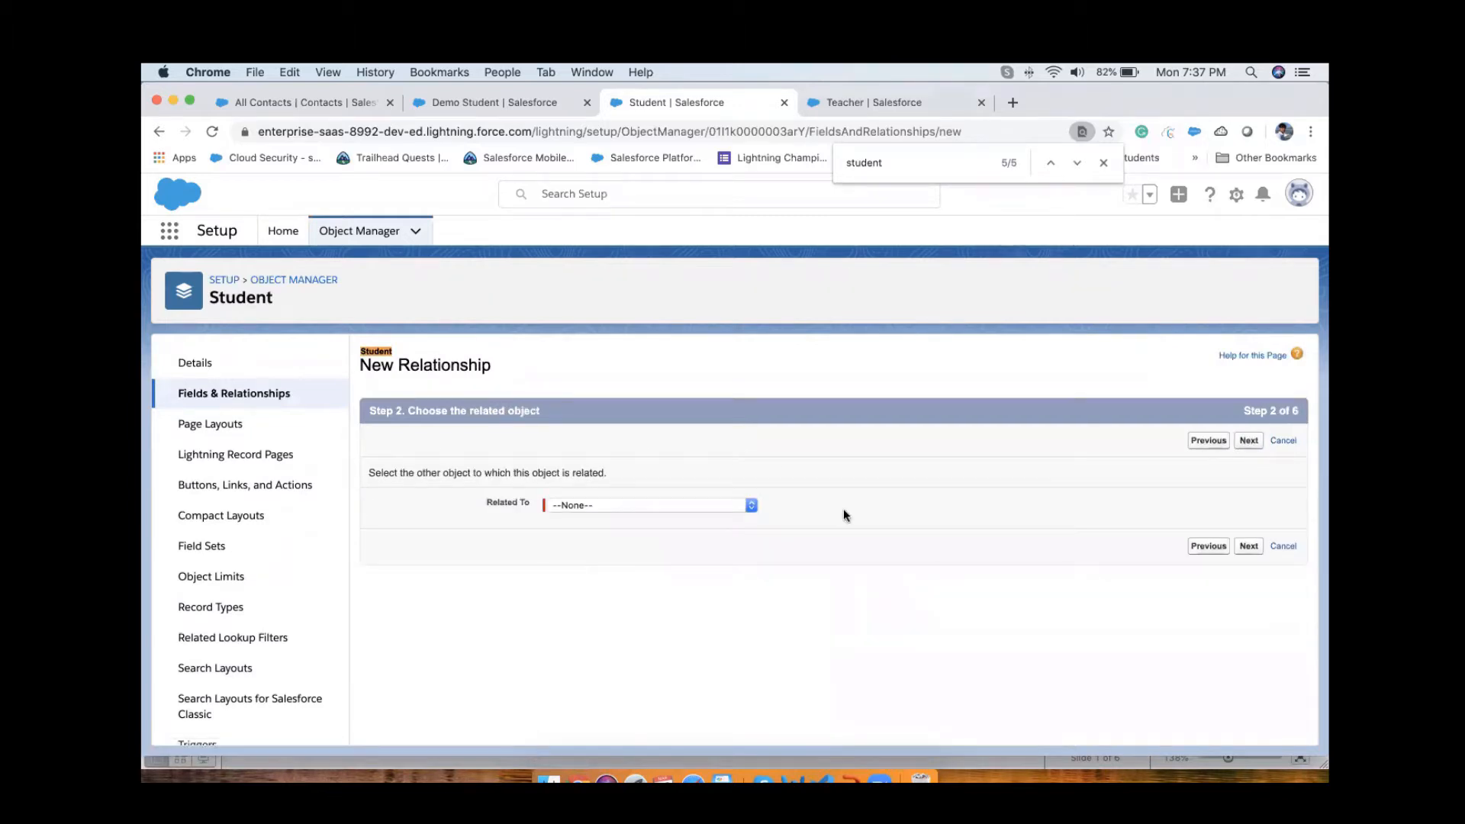
# Step: Relate the new master-detail field to the Contact object and proceed to the label and name settings
pyautogui.click(618, 503)
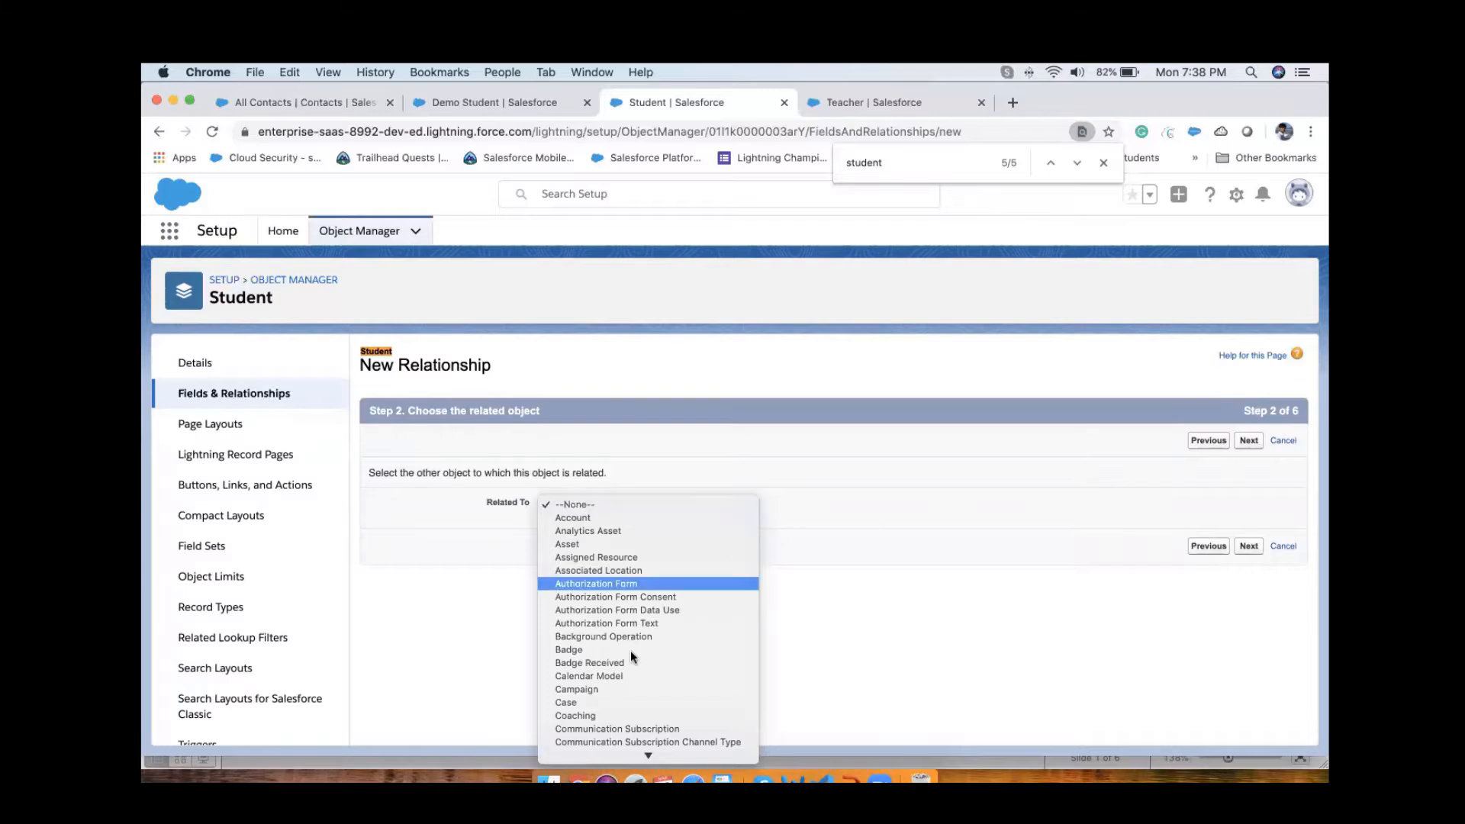
pyautogui.scroll(-3, 630, 650)
pyautogui.scroll(-2, 631, 650)
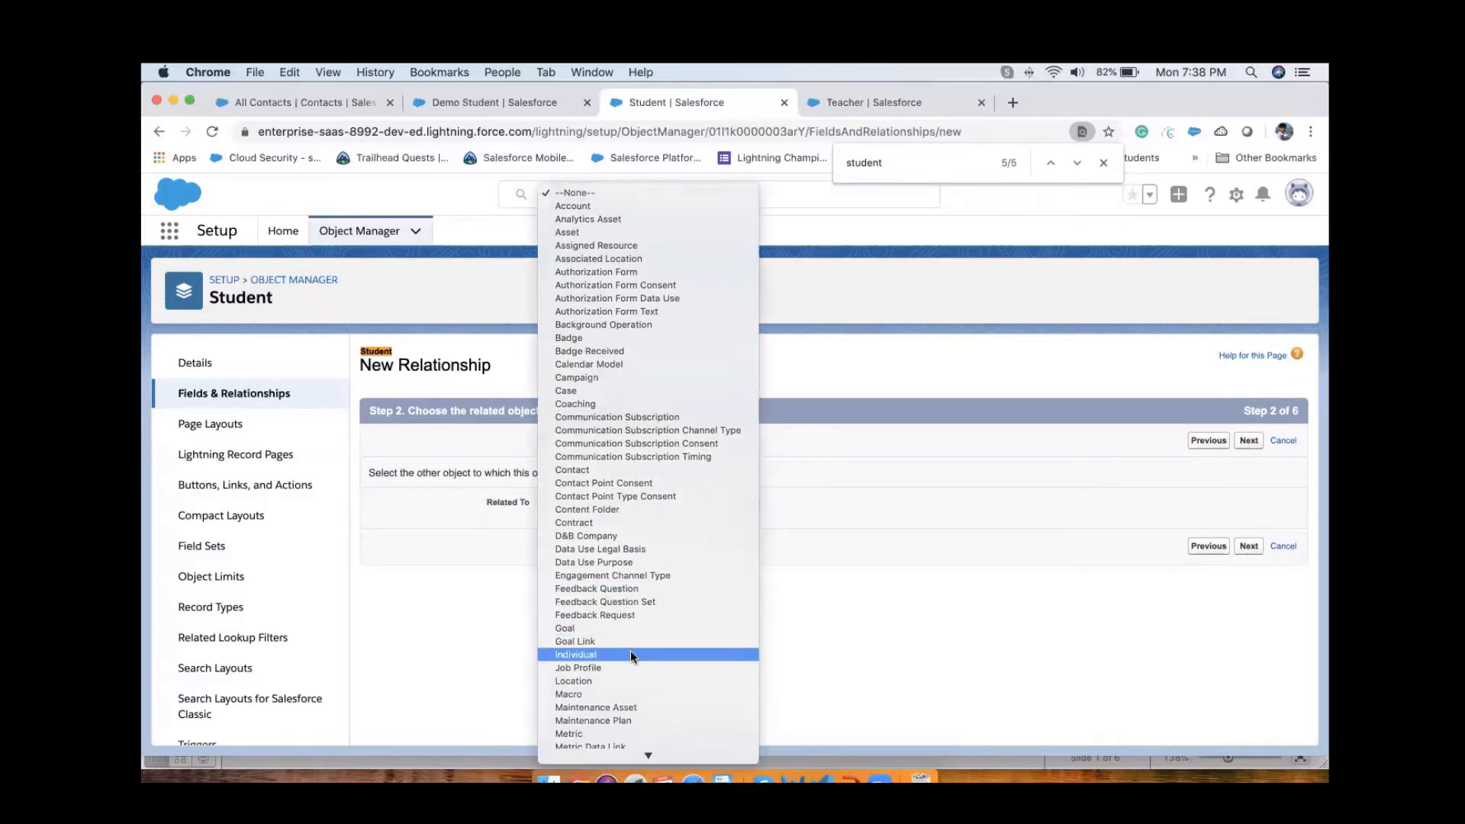
pyautogui.write('co')
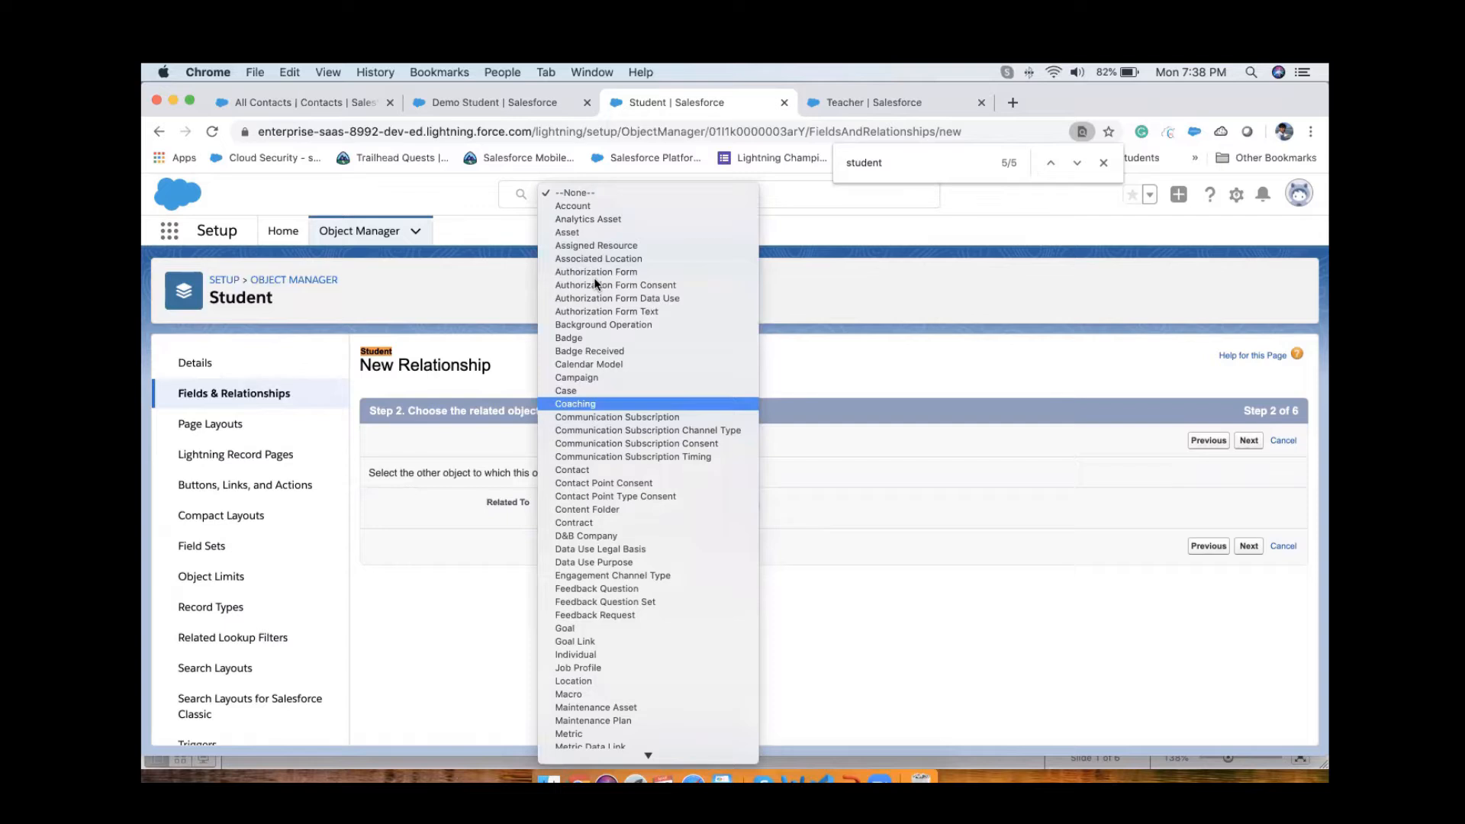
pyautogui.click(601, 461)
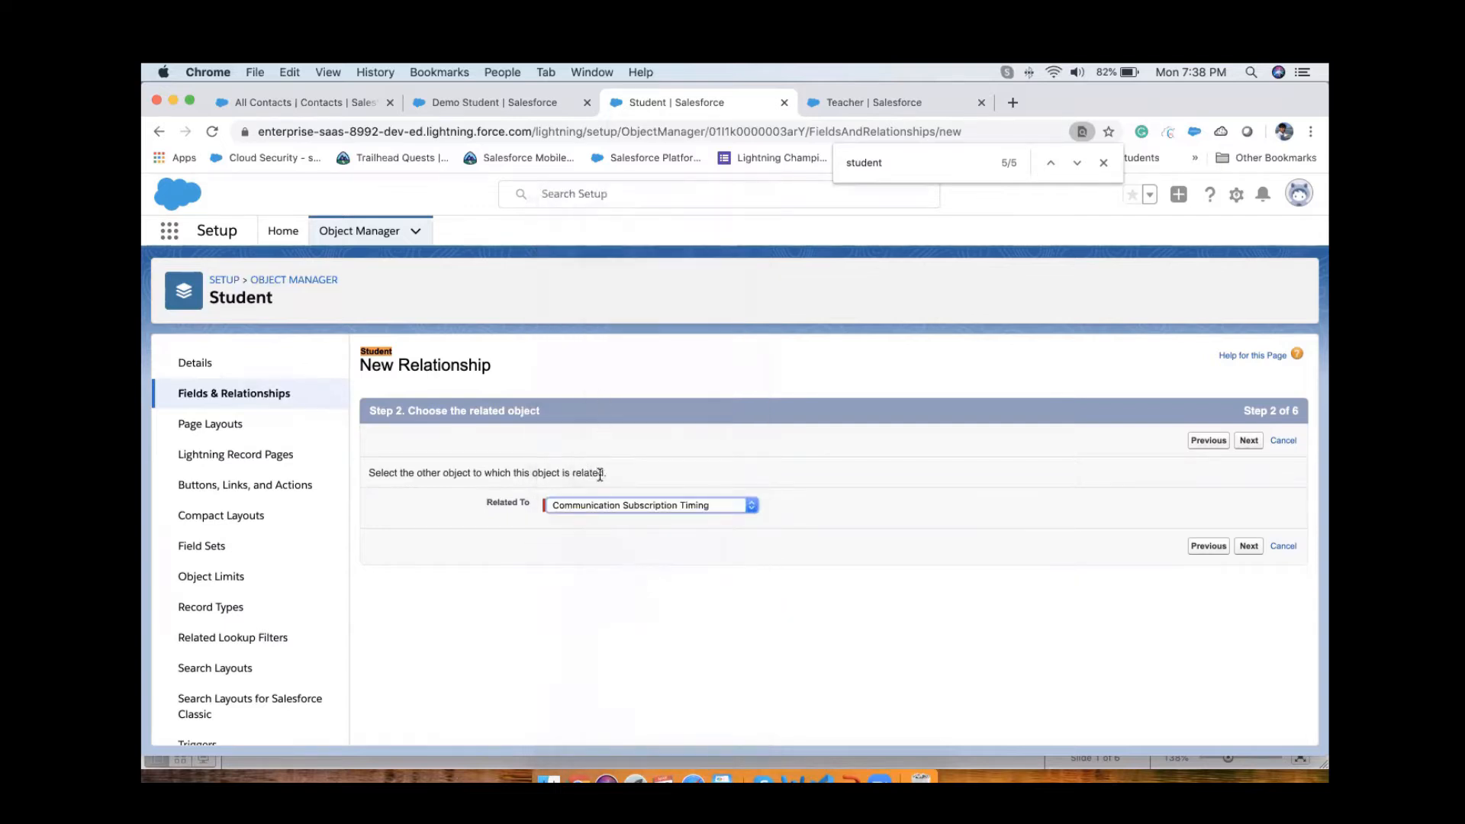
pyautogui.click(608, 505)
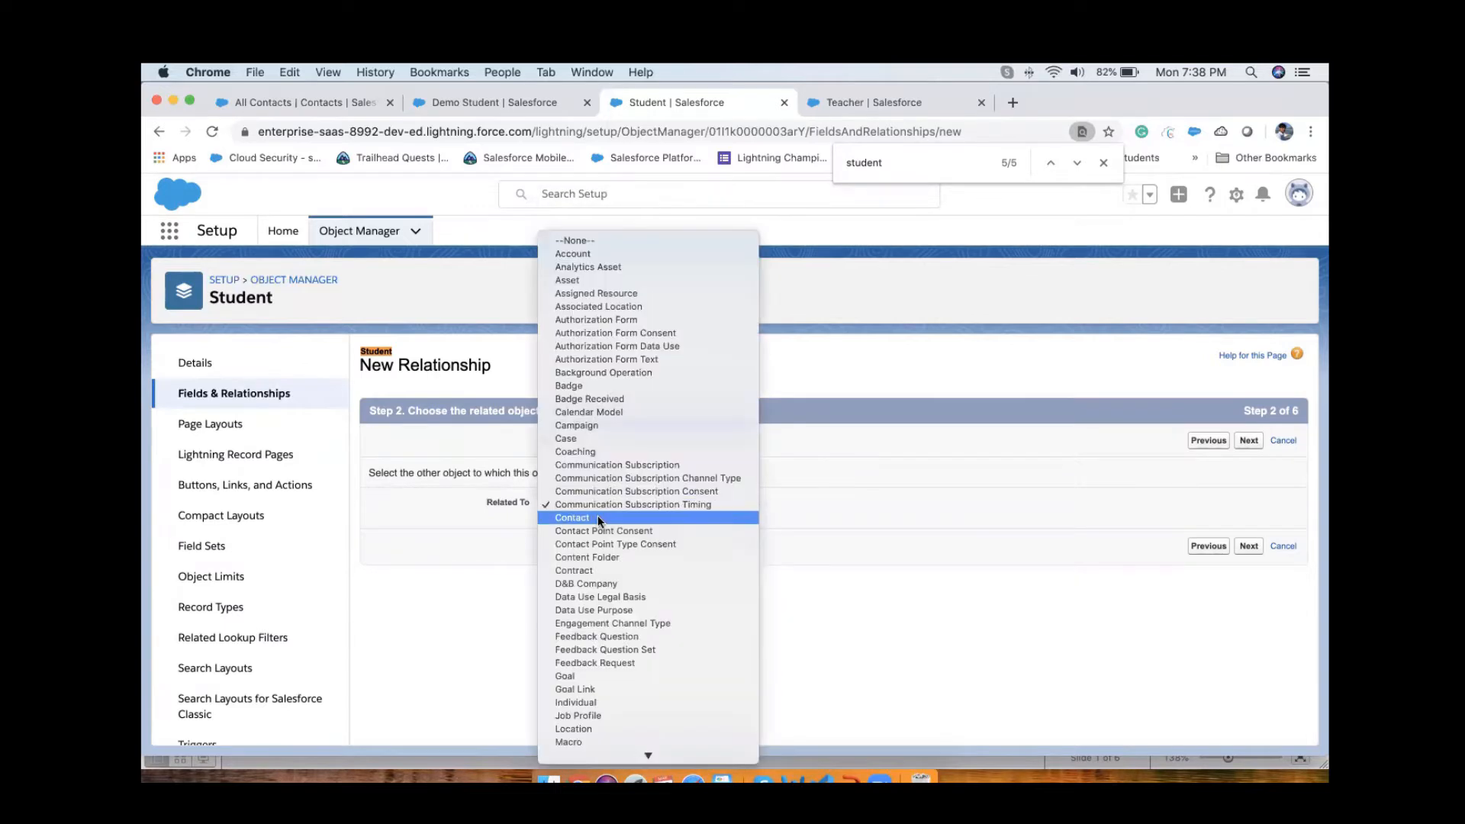
pyautogui.click(597, 518)
pyautogui.click(1250, 546)
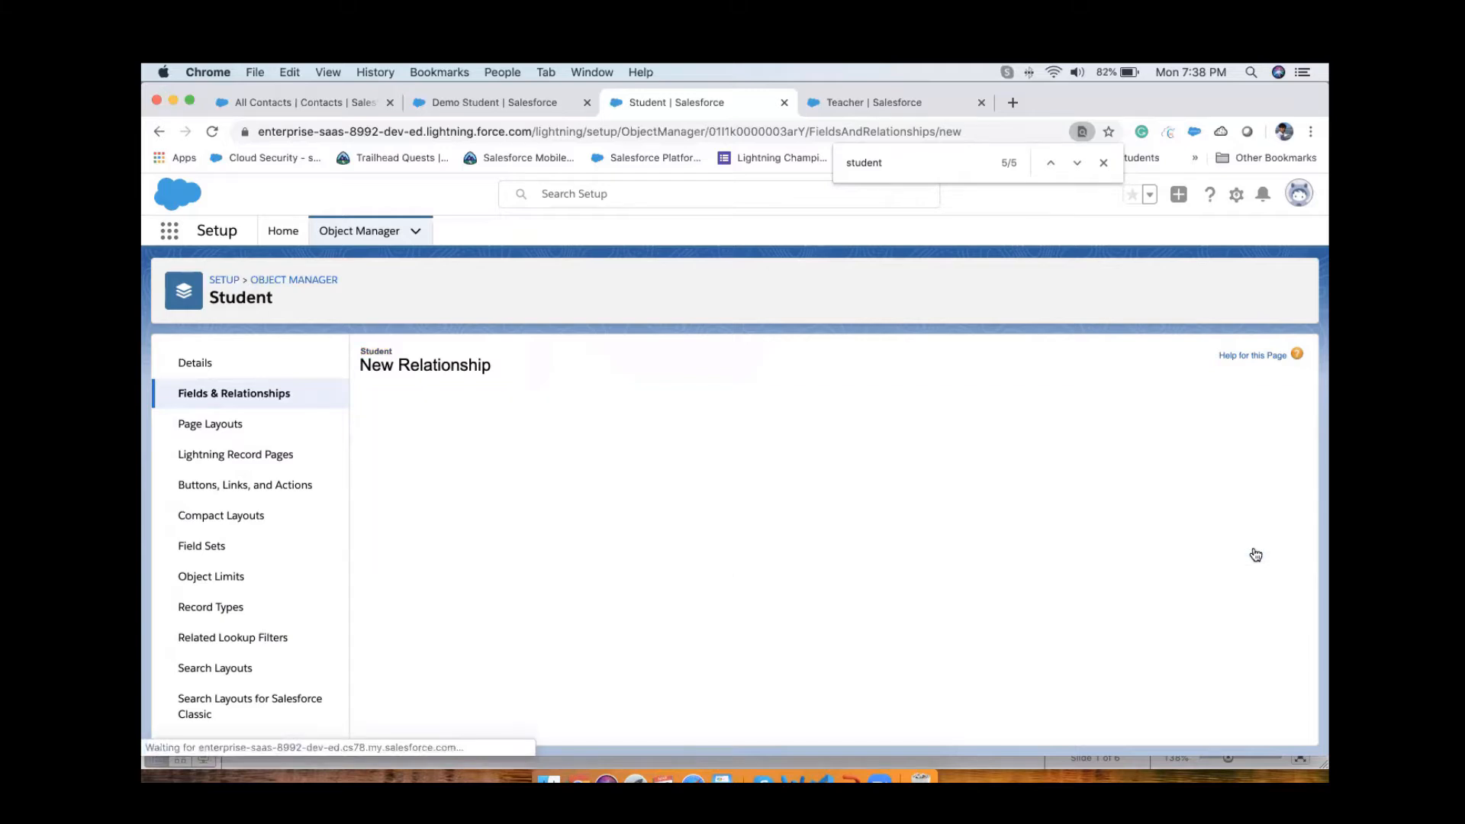
# Step: Try to define the relationship with field name Contact_master, proceed to field-level security, and leave the wizard for the Student field list
pyautogui.click(596, 479)
pyautogui.click(794, 510)
pyautogui.scroll(-3, 886, 551)
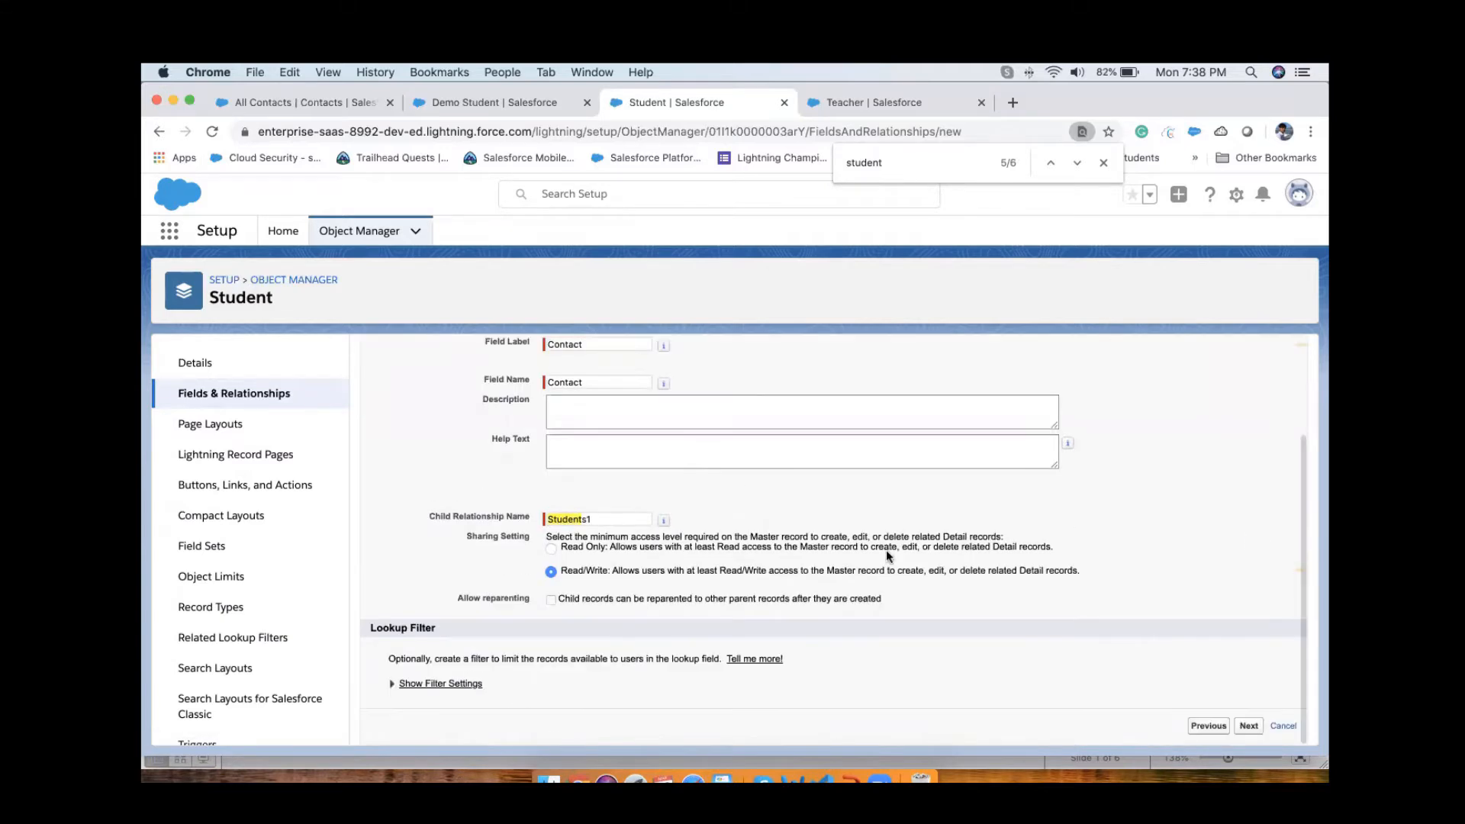
pyautogui.click(1250, 727)
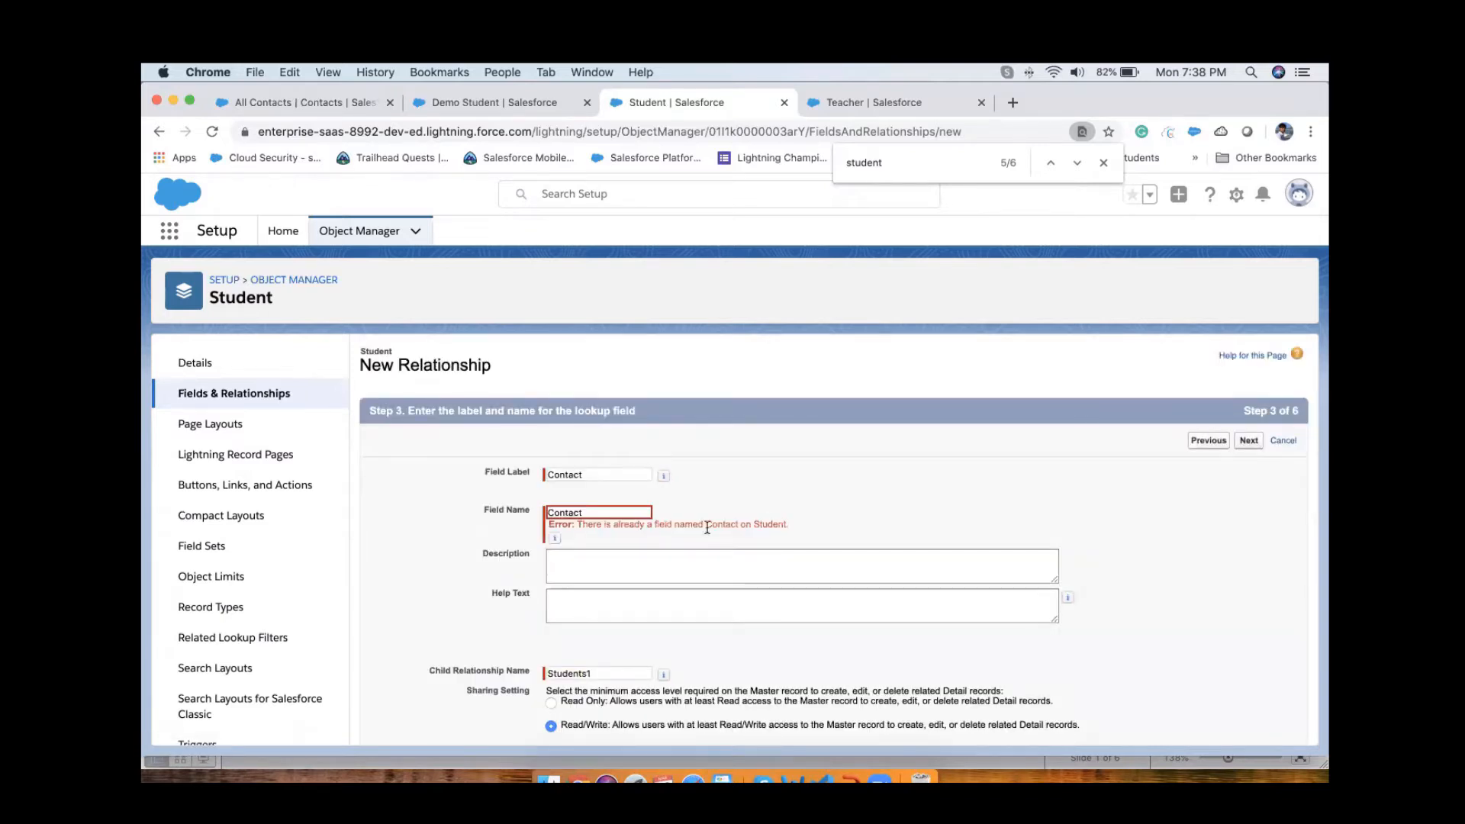
pyautogui.click(612, 512)
pyautogui.write('_')
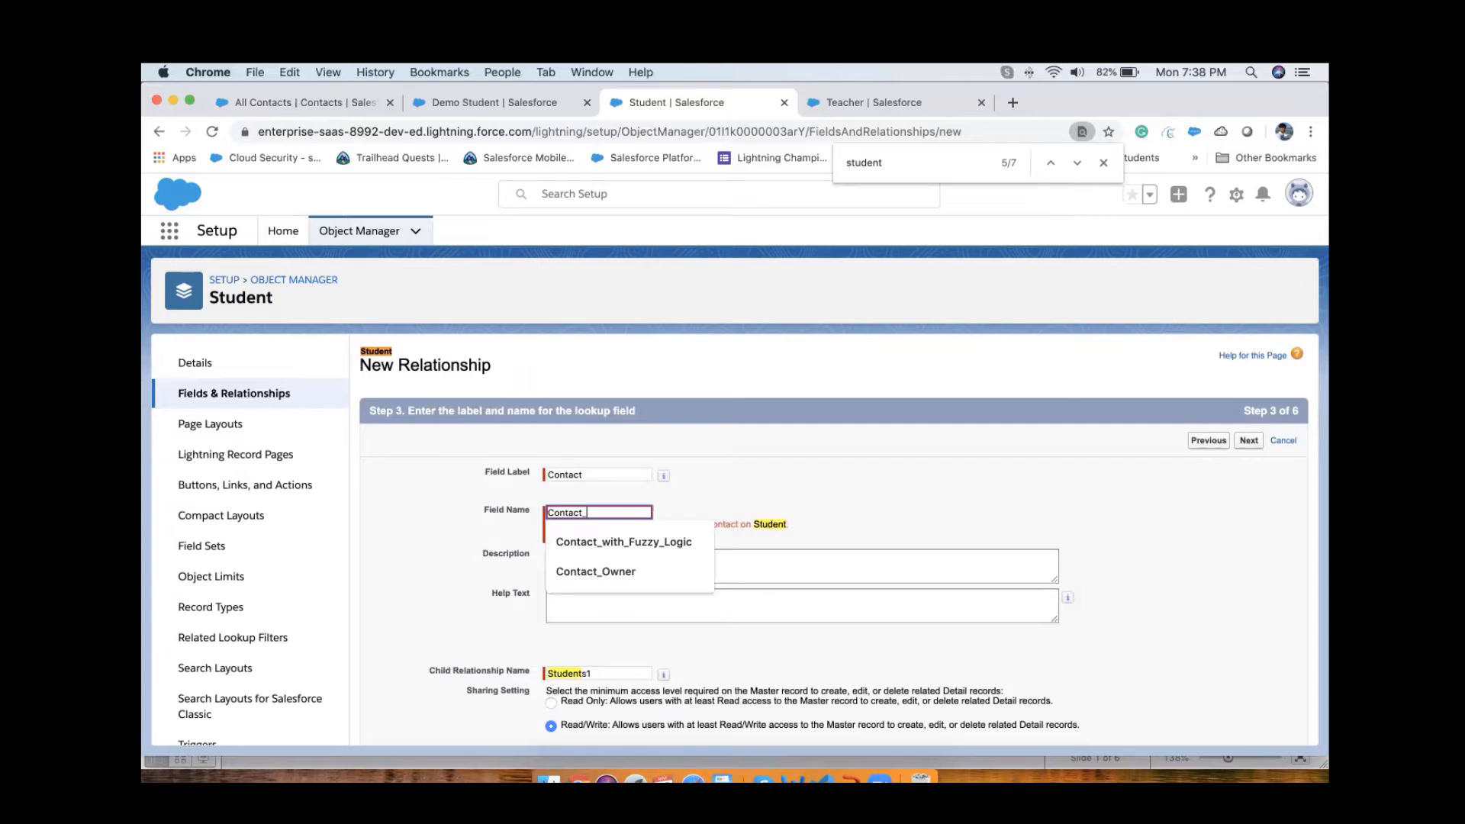
pyautogui.write('master')
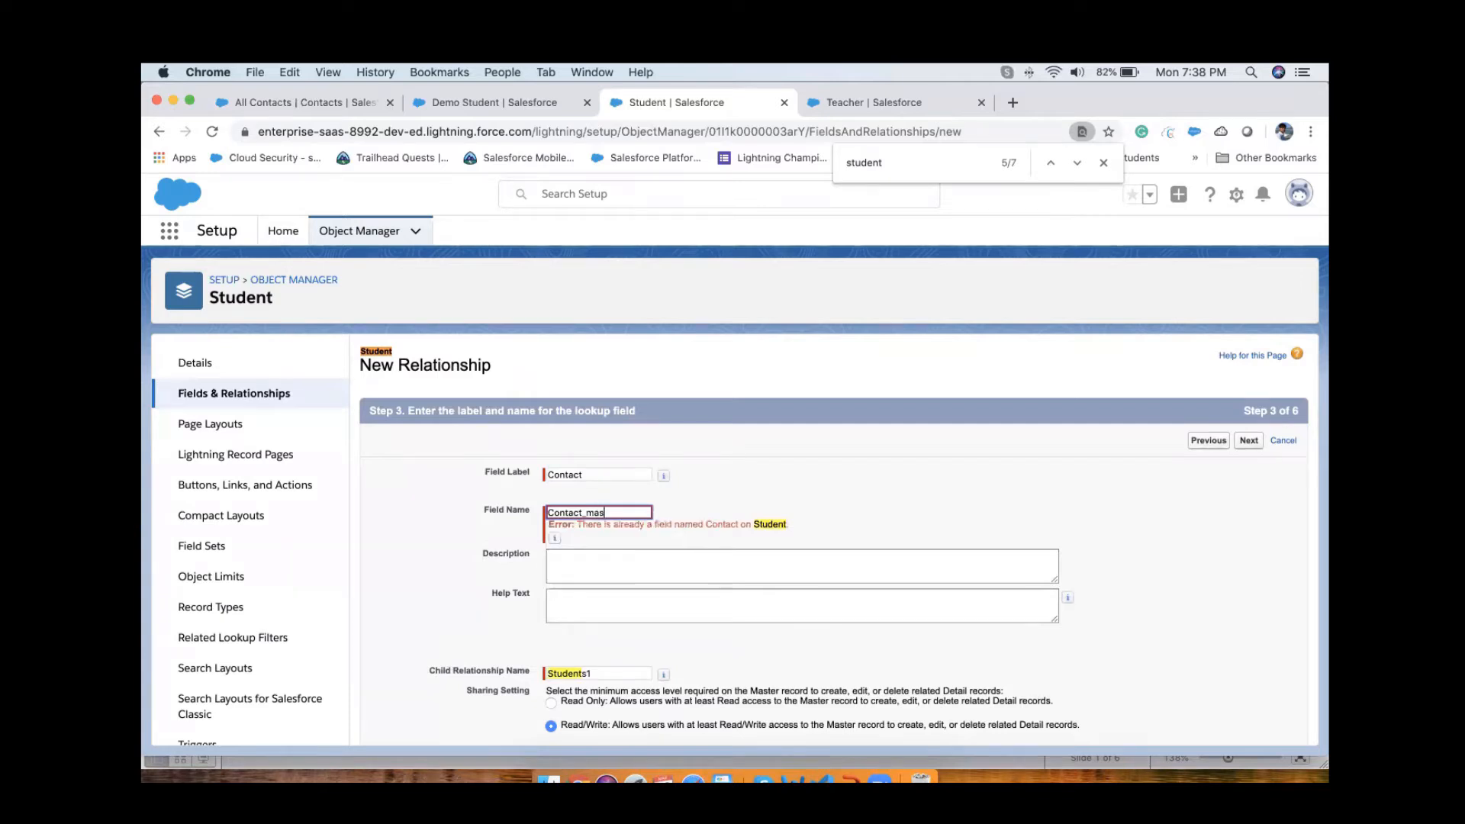
pyautogui.click(762, 481)
pyautogui.click(1245, 442)
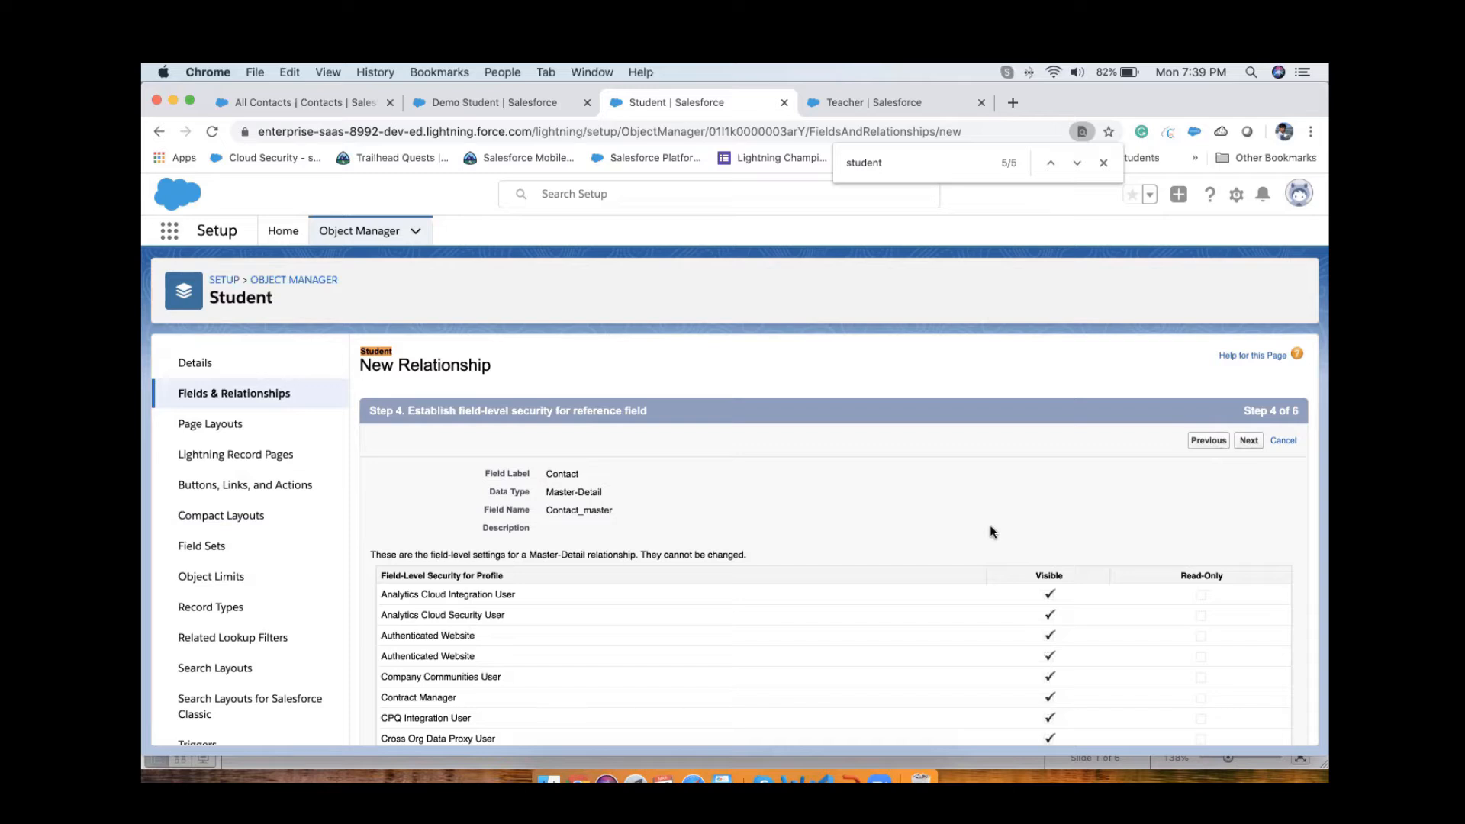
pyautogui.click(215, 393)
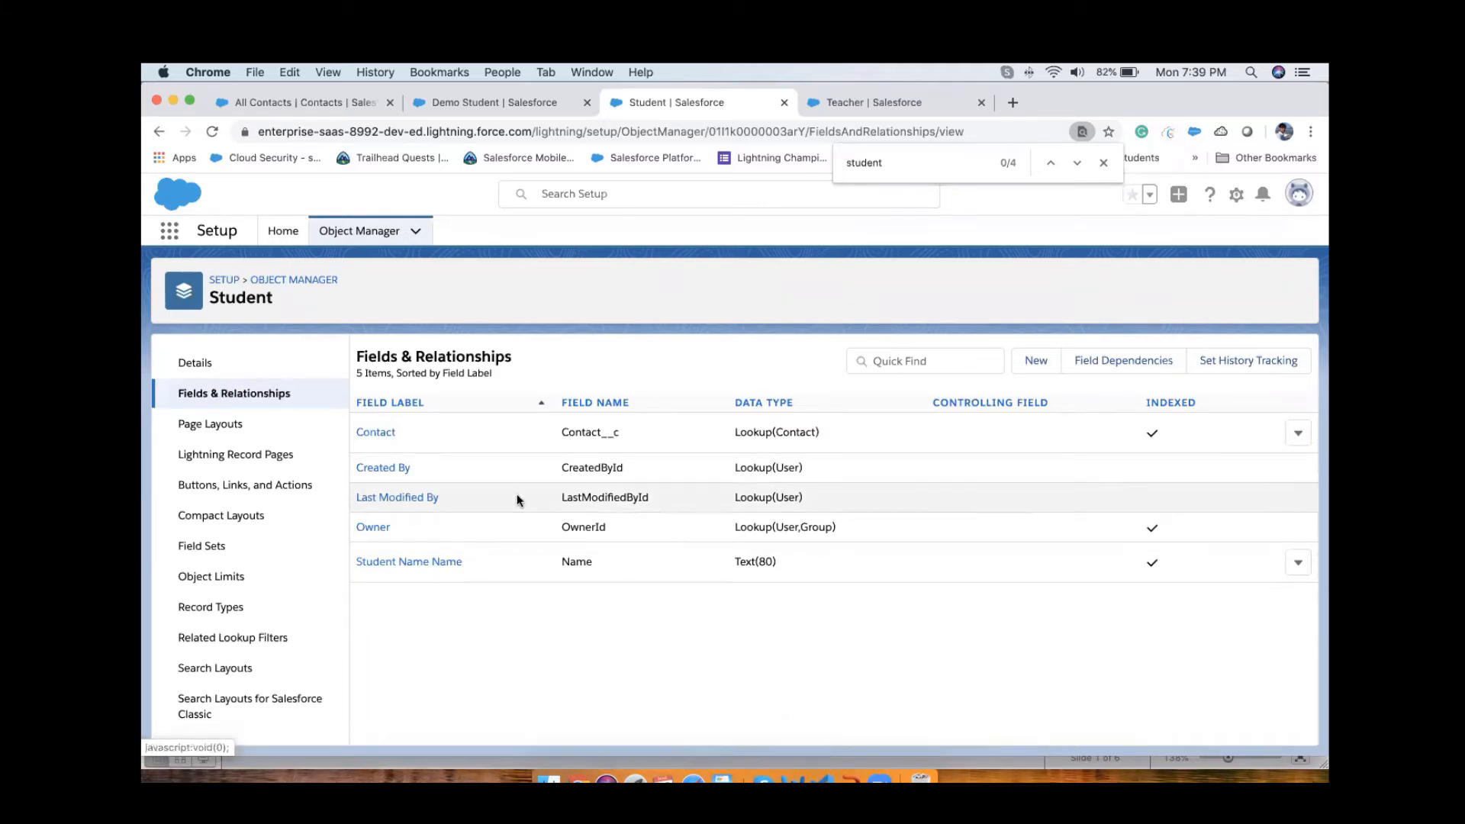
# Step: Delete the Contact lookup field from the Student object
pyautogui.click(1298, 436)
pyautogui.click(1240, 498)
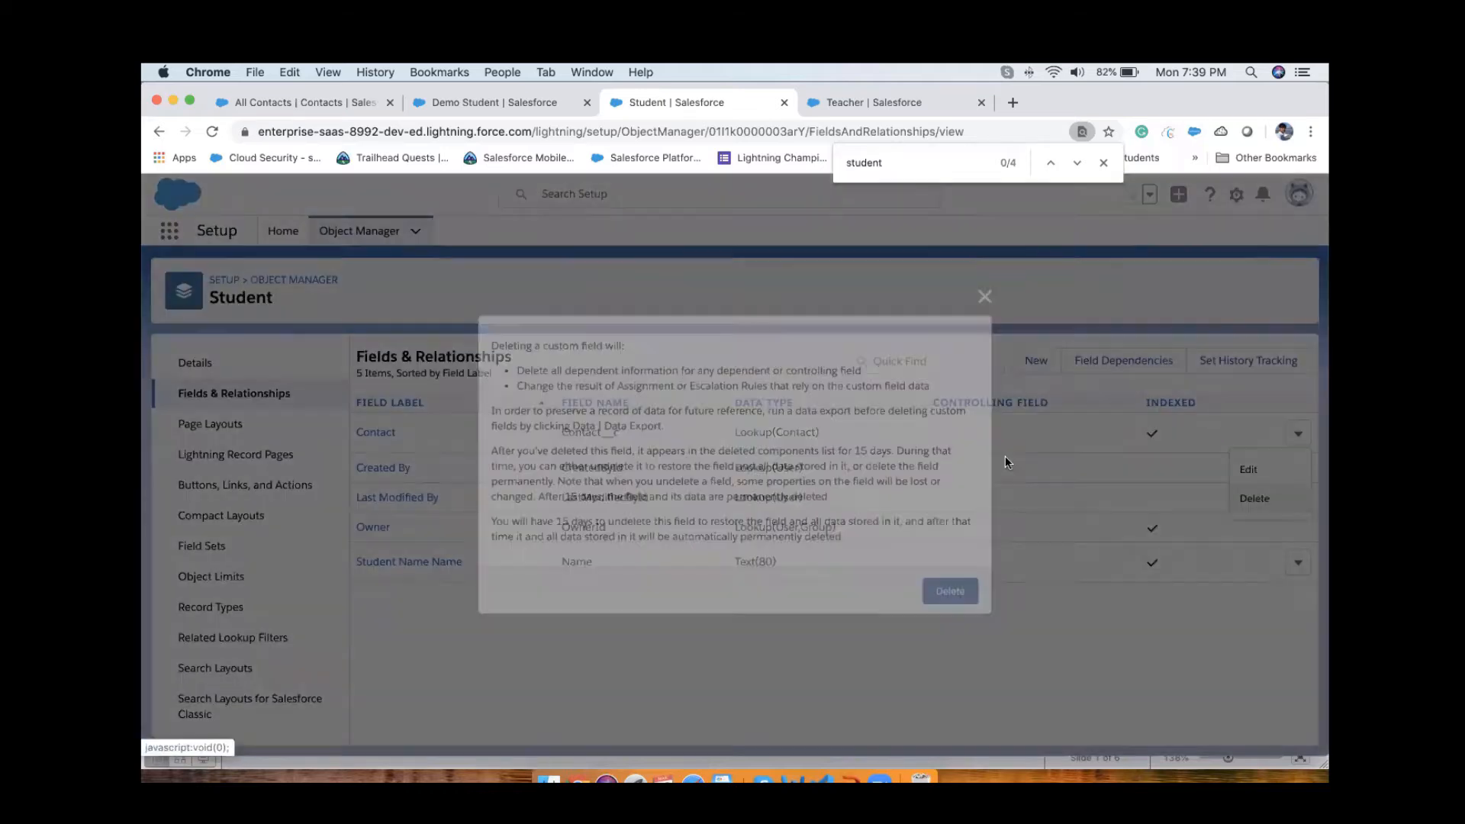
pyautogui.click(950, 592)
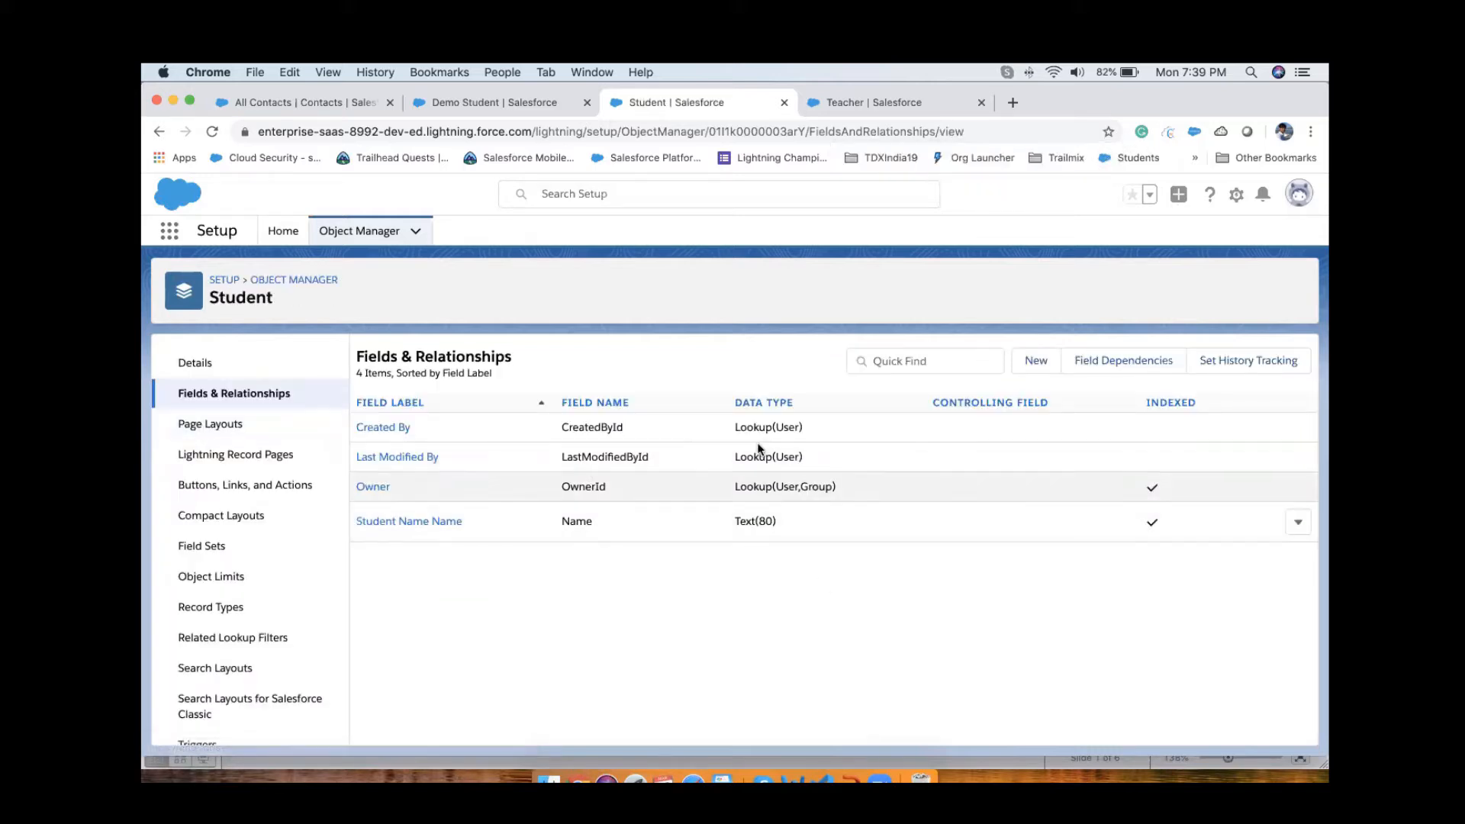
pyautogui.click(1036, 365)
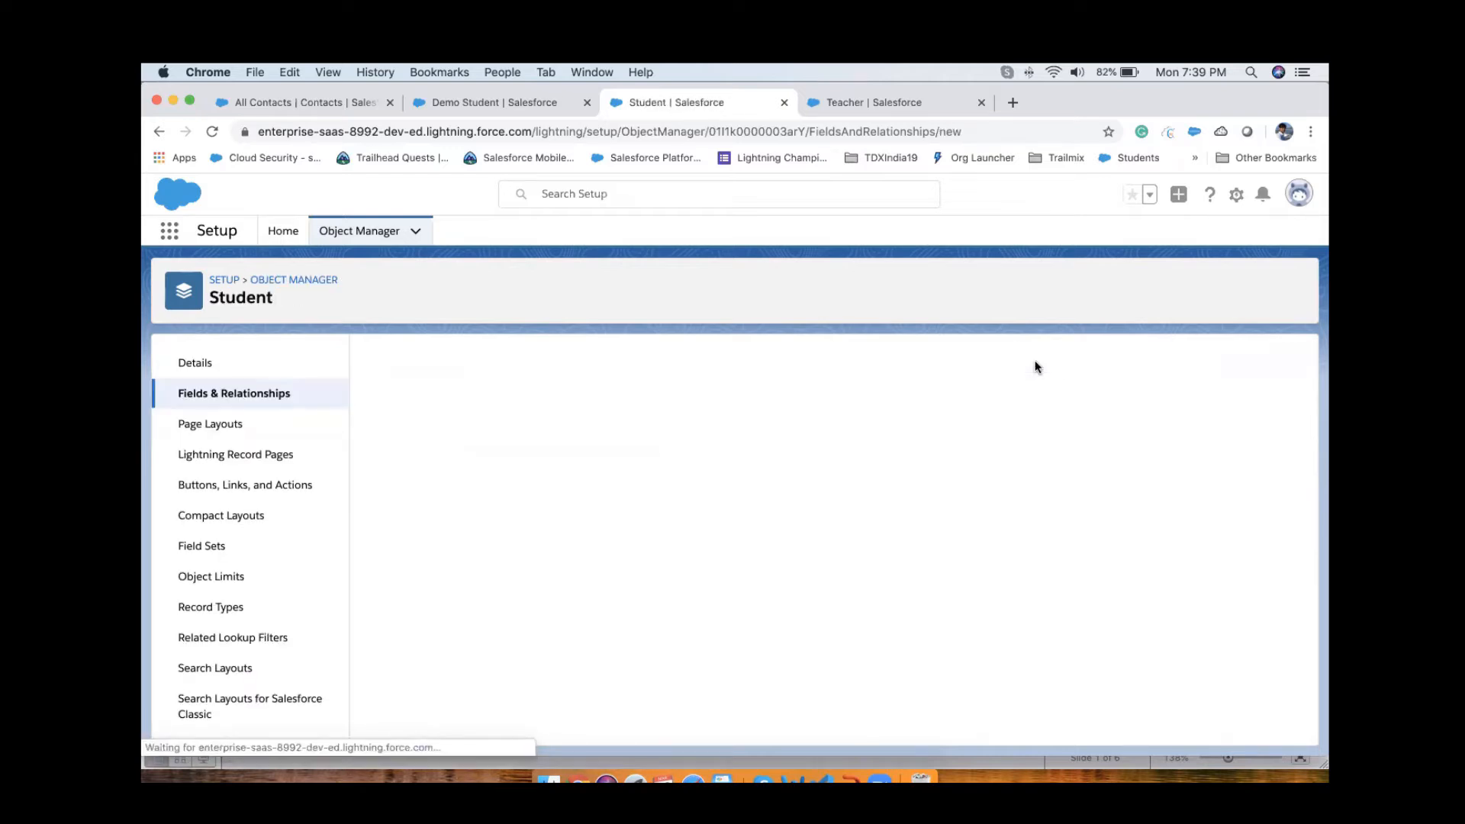
pyautogui.click(1298, 194)
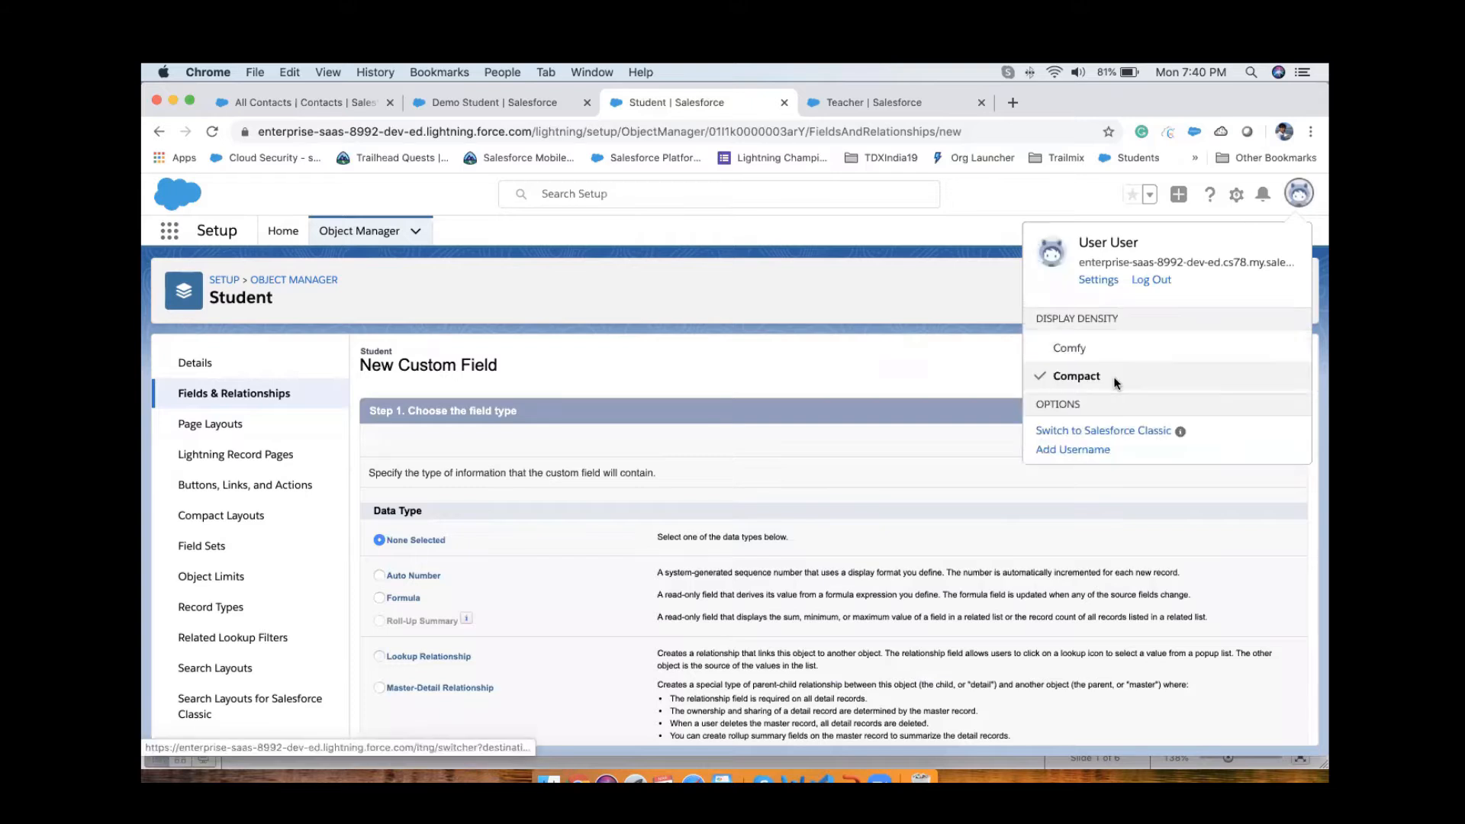
pyautogui.click(1114, 377)
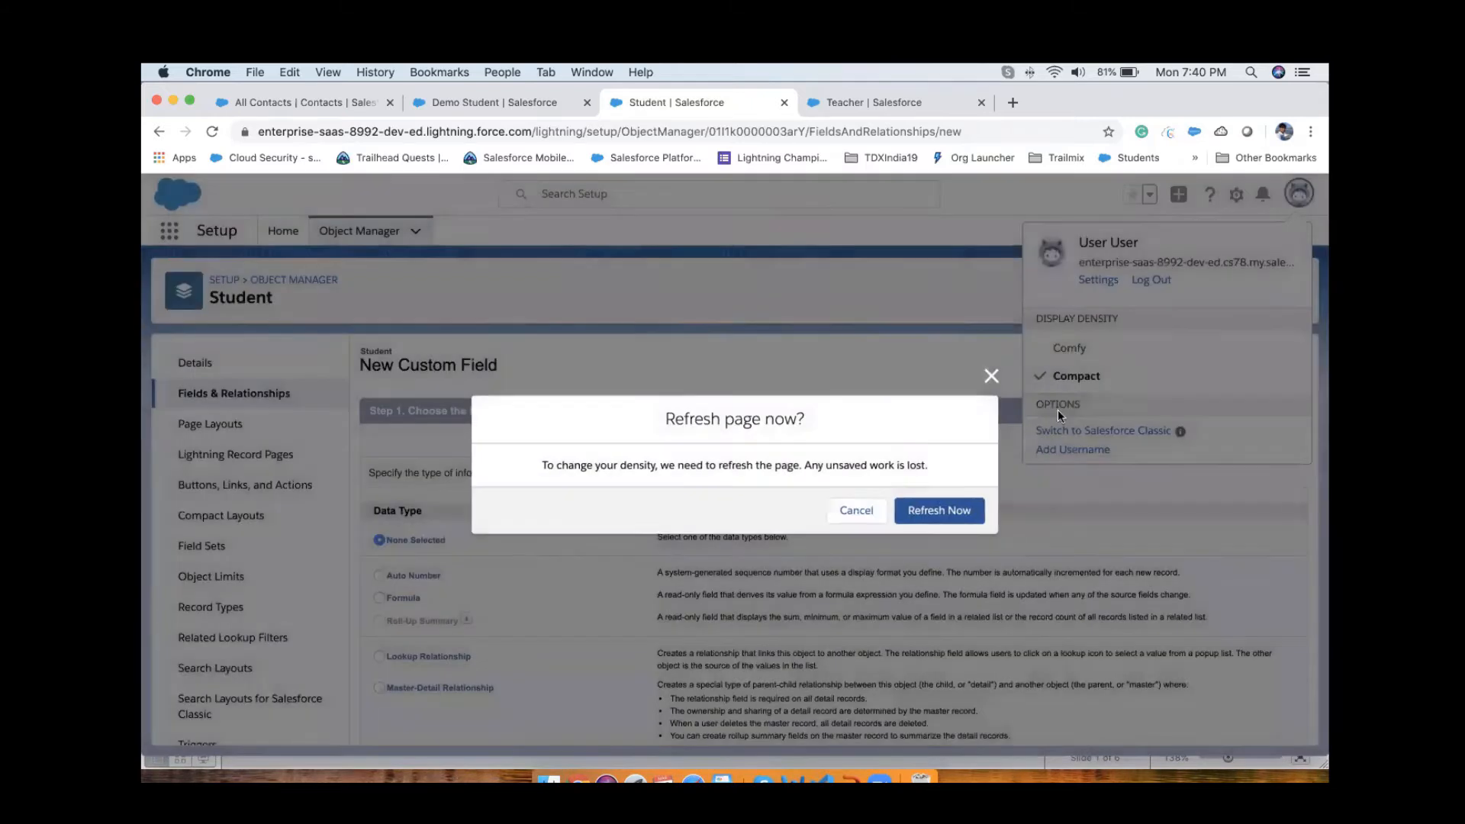
pyautogui.click(942, 519)
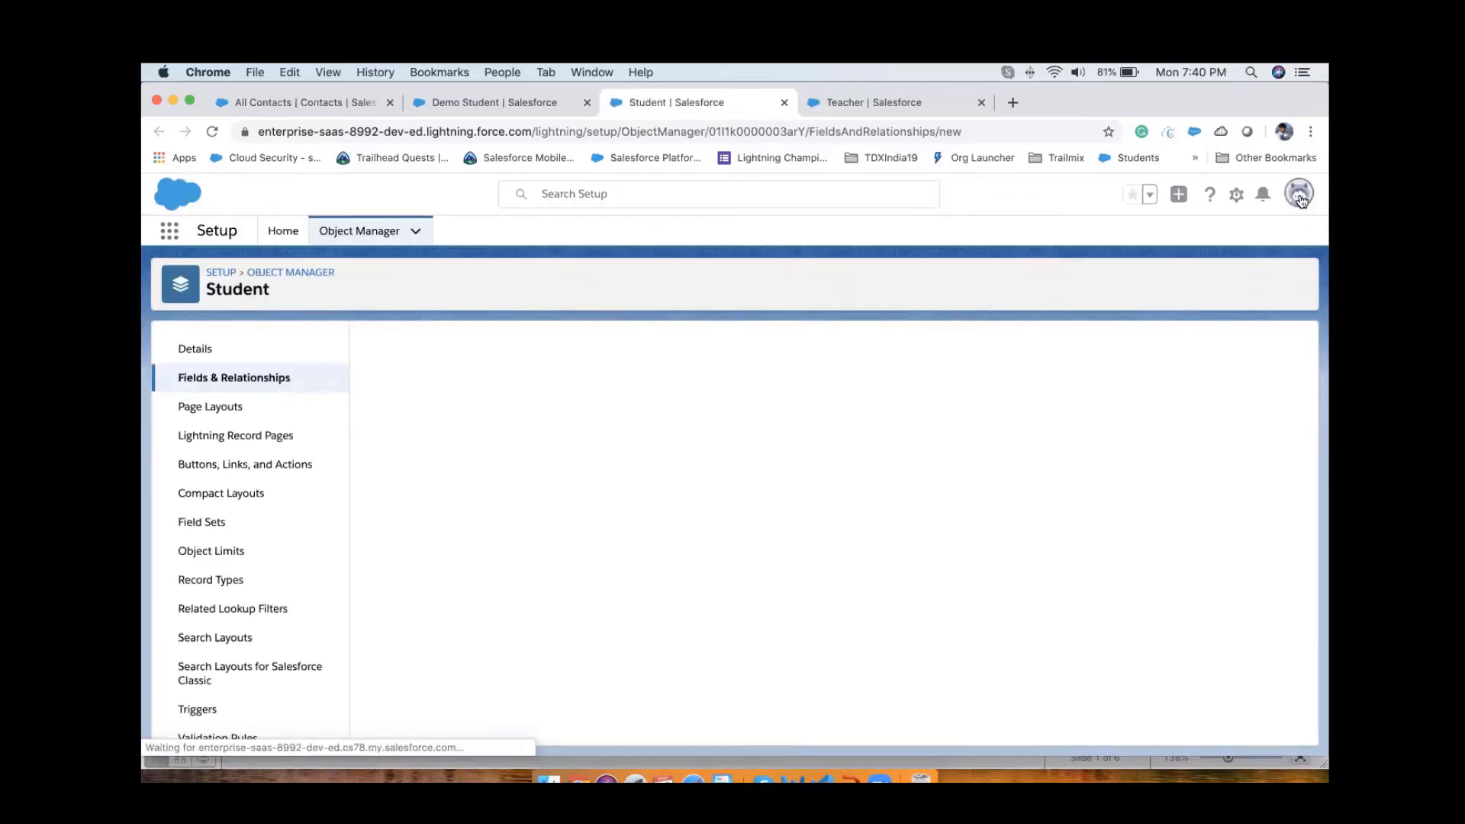
# Step: Switch to Salesforce Classic and open the Students home page
pyautogui.click(1290, 200)
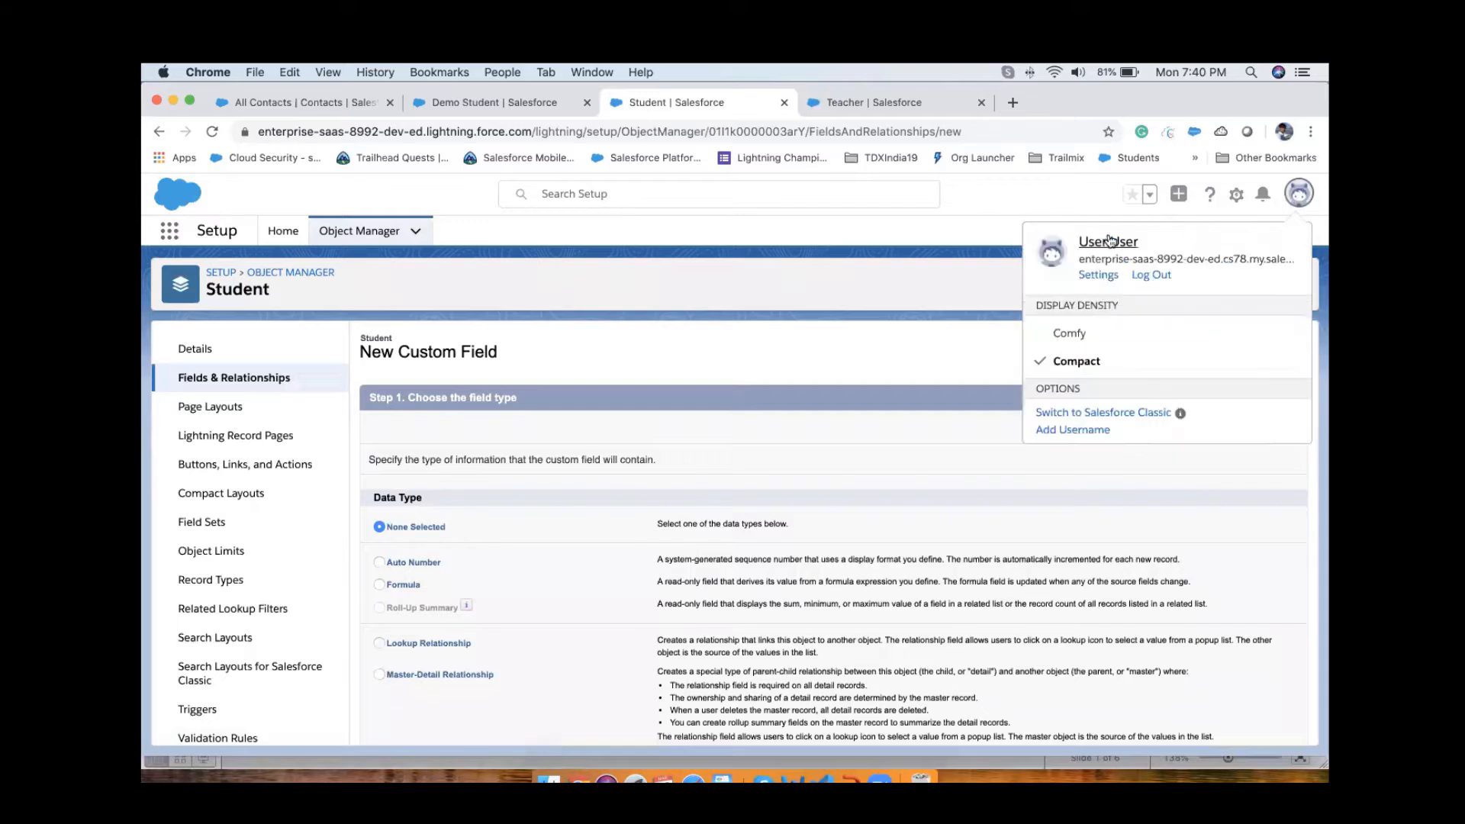
pyautogui.click(1115, 422)
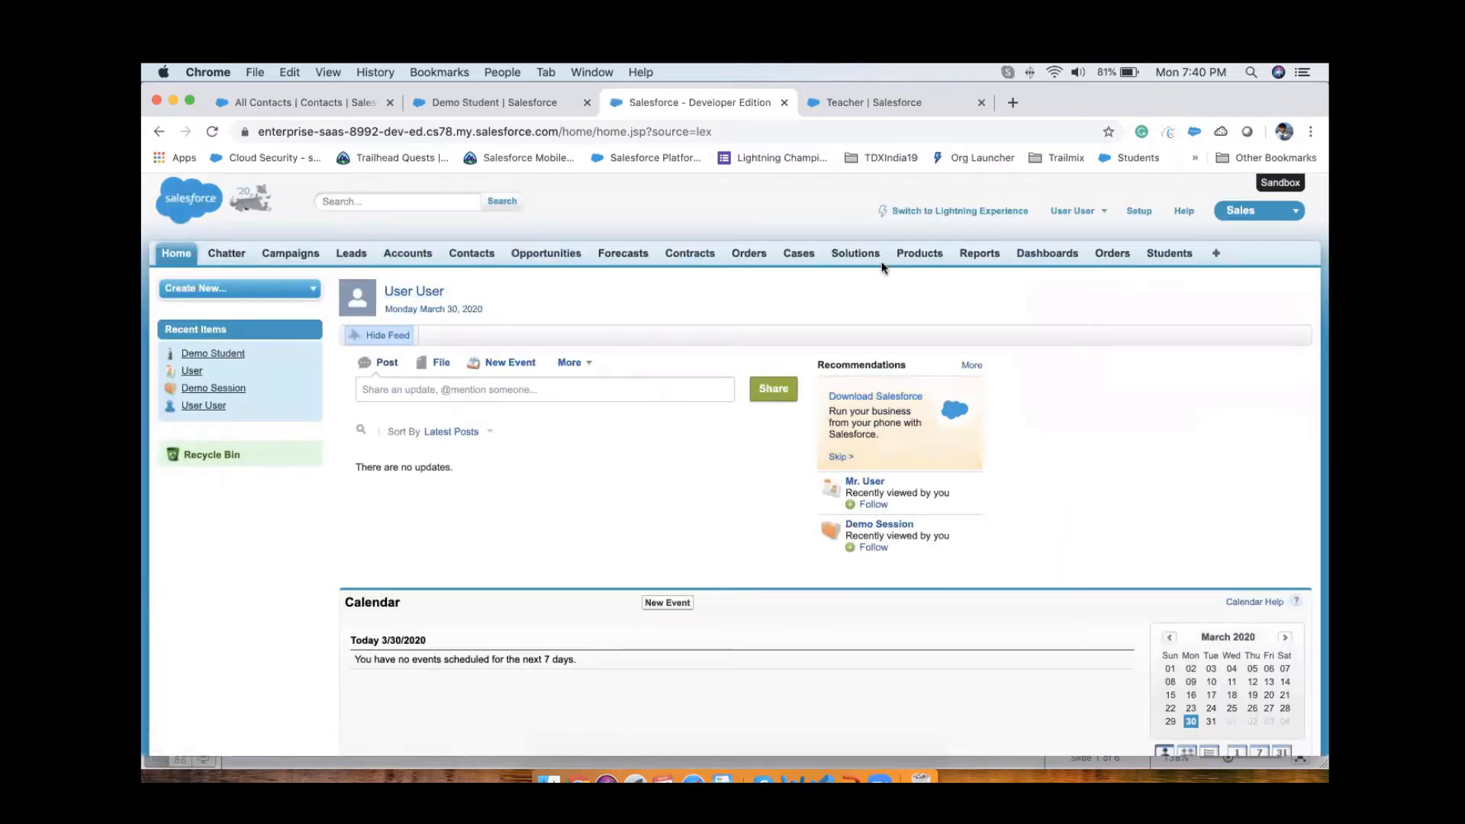
pyautogui.click(1167, 255)
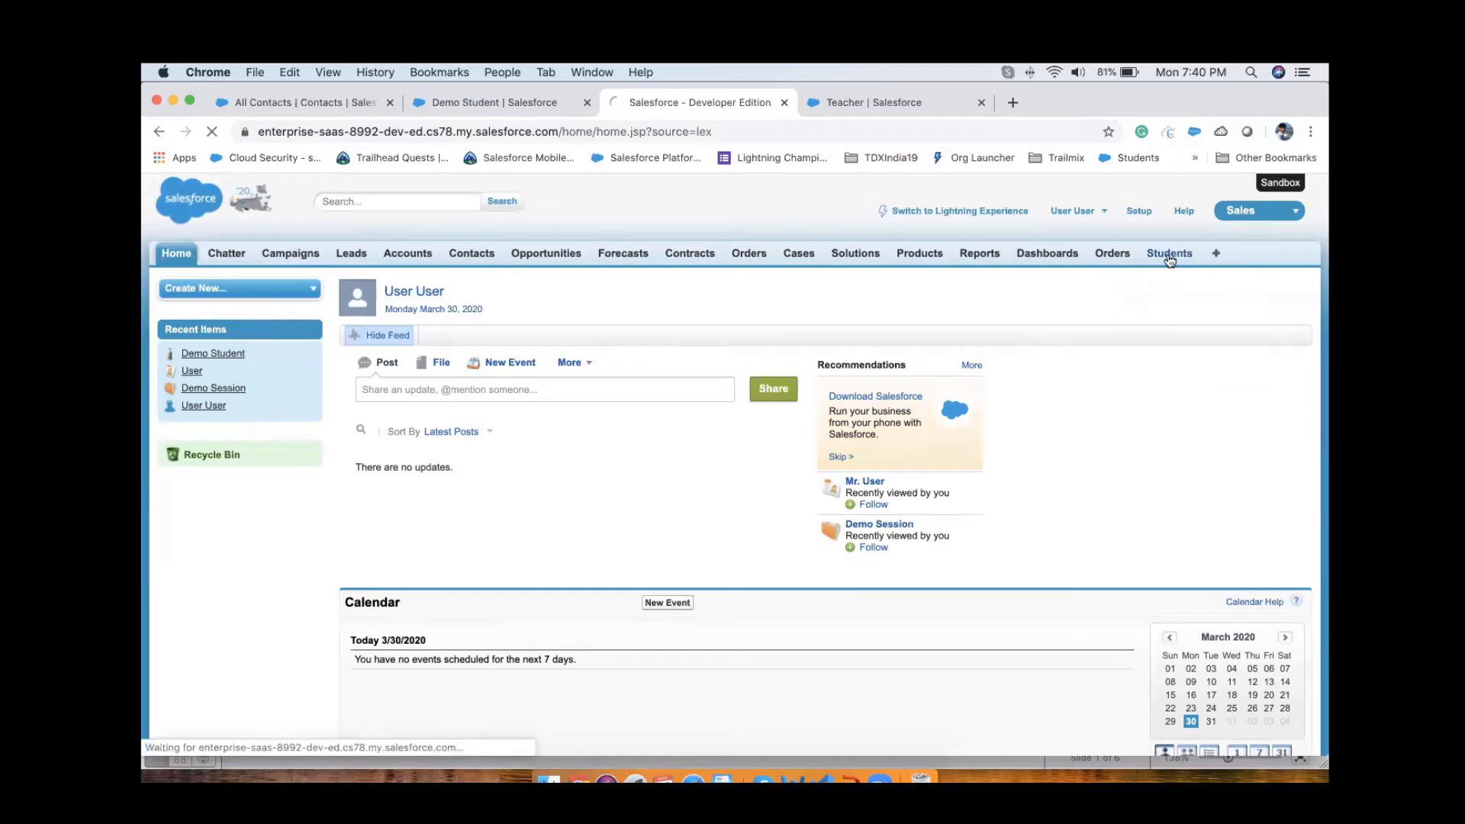
# Step: Open the Student object's field setup in Classic and go to its Custom Fields & Relationships section
pyautogui.moveTo(1317, 328)
pyautogui.click(1193, 349)
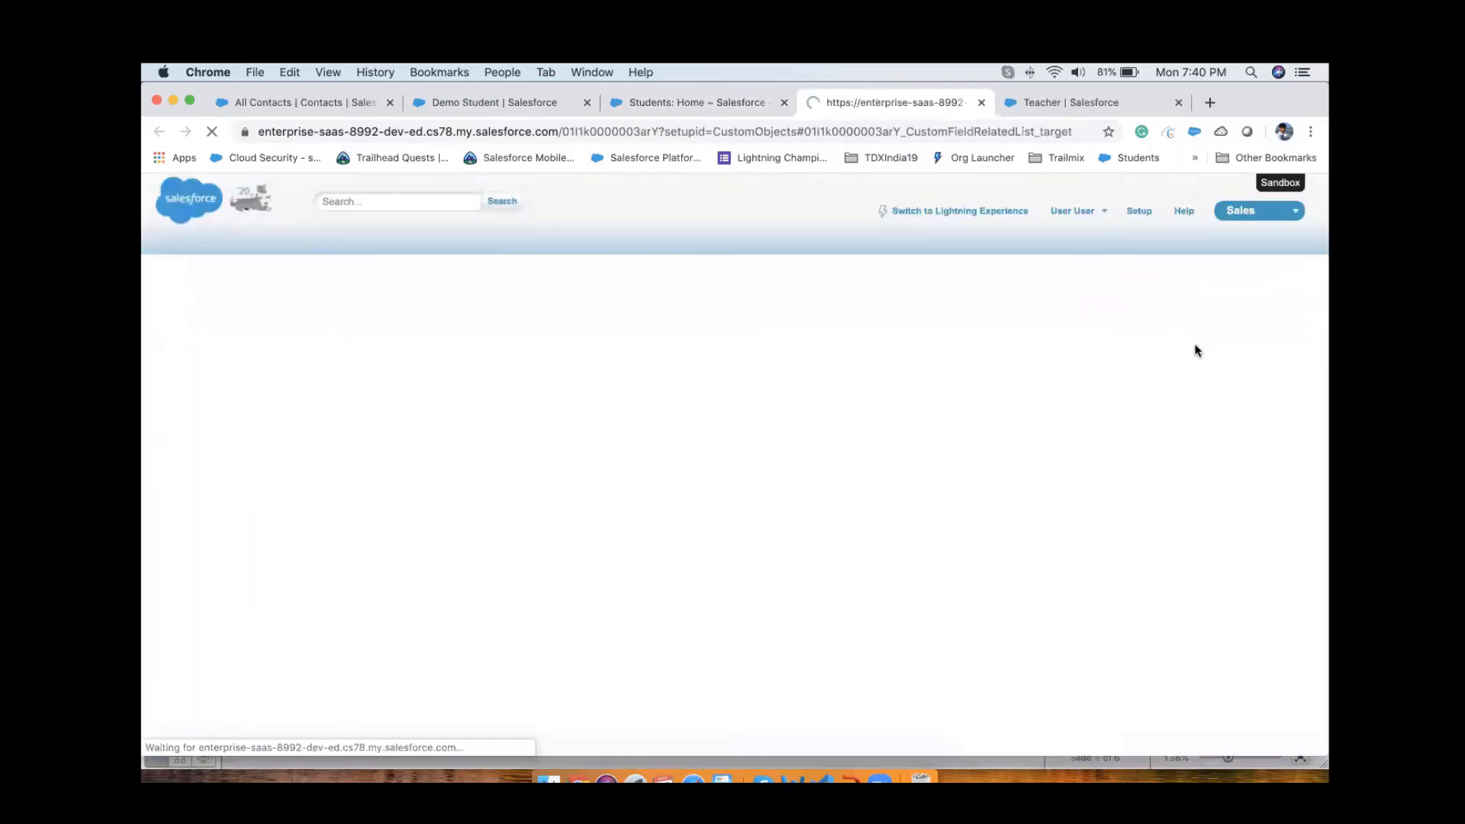
pyautogui.scroll(-2, 527, 532)
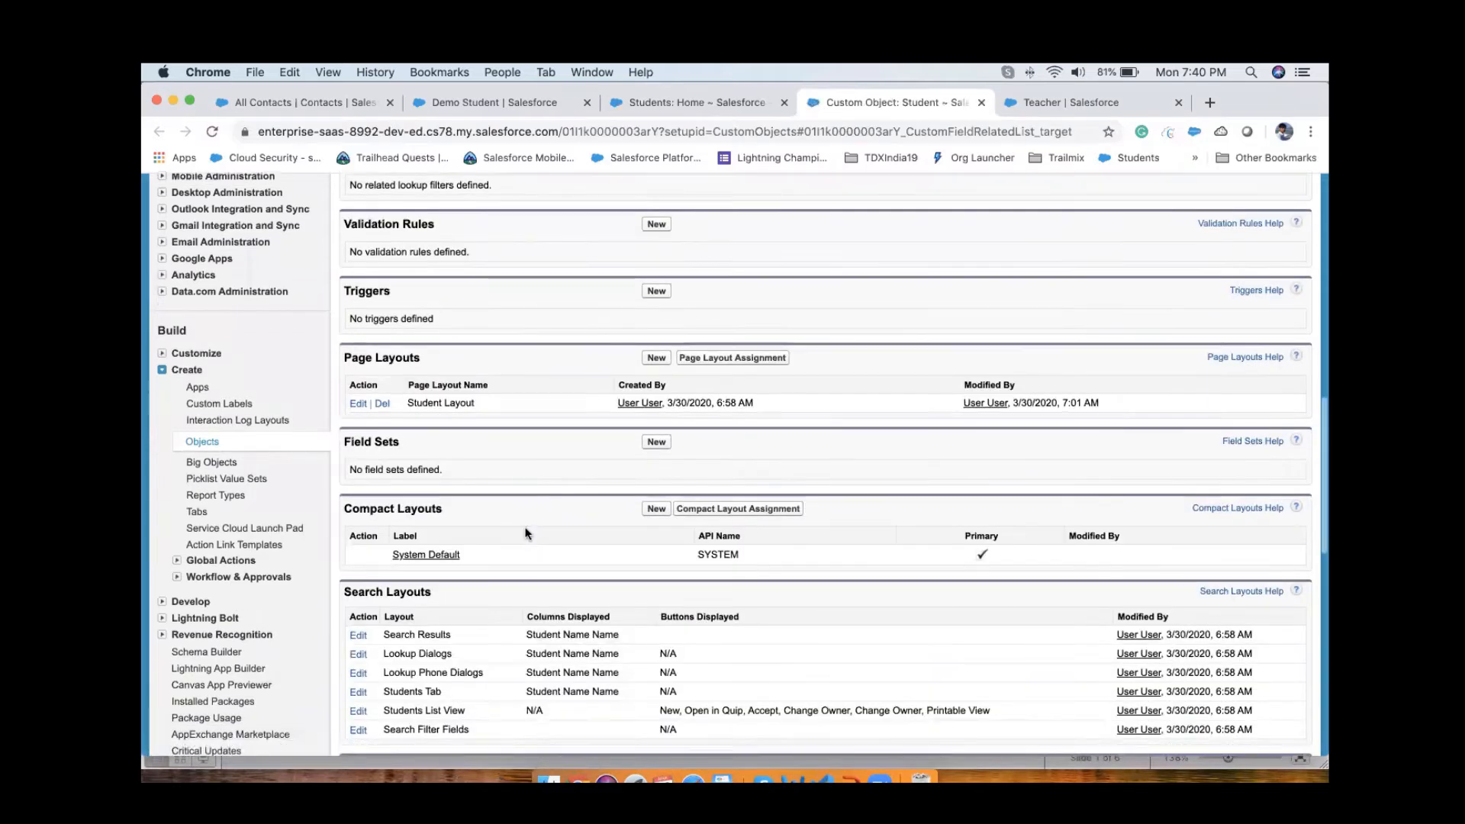
pyautogui.scroll(-5, 526, 533)
pyautogui.scroll(6, 526, 533)
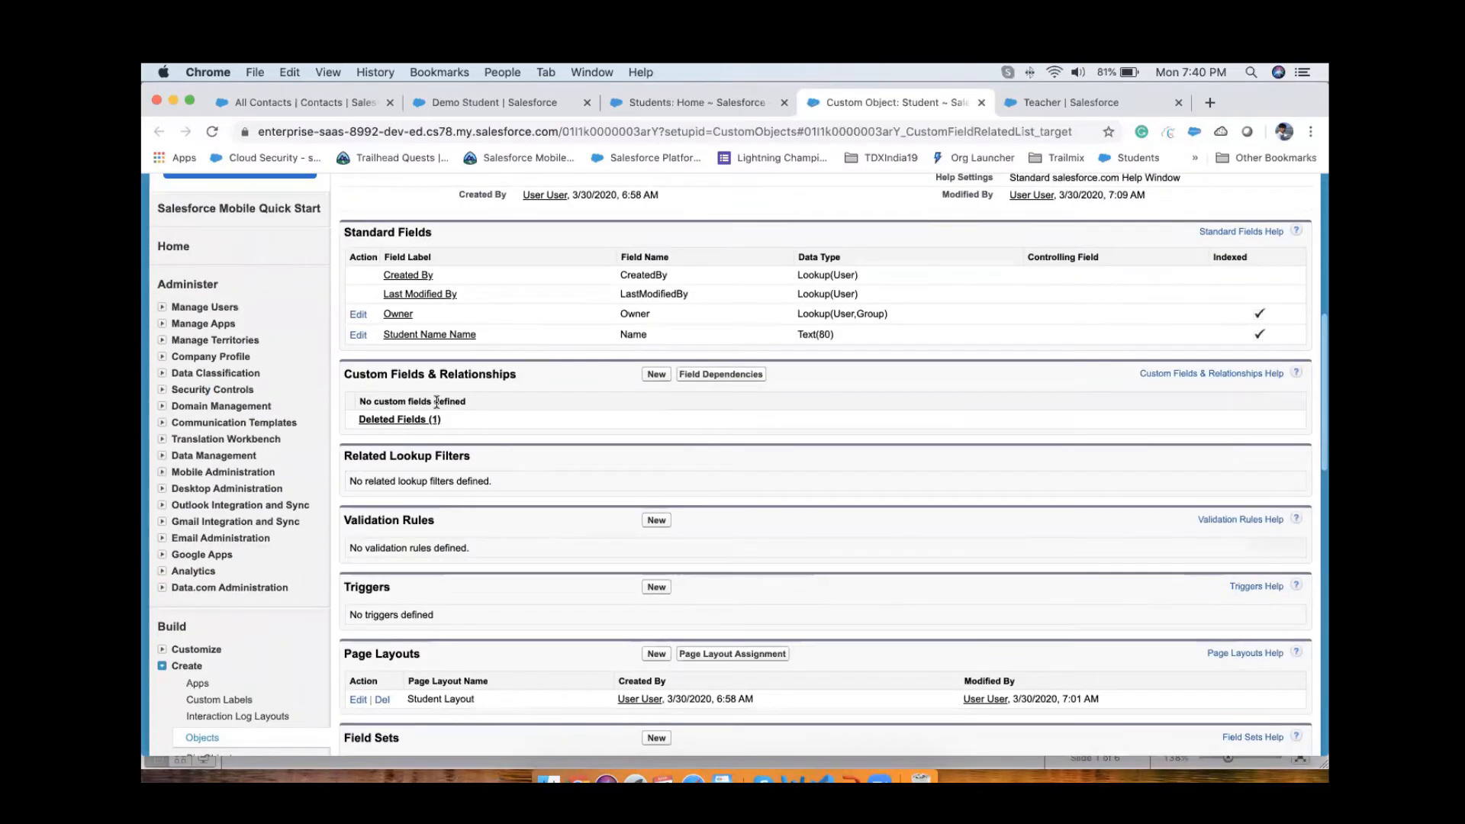
# Step: Permanently erase the Contact lookup from the Student object's deleted fields
pyautogui.click(400, 423)
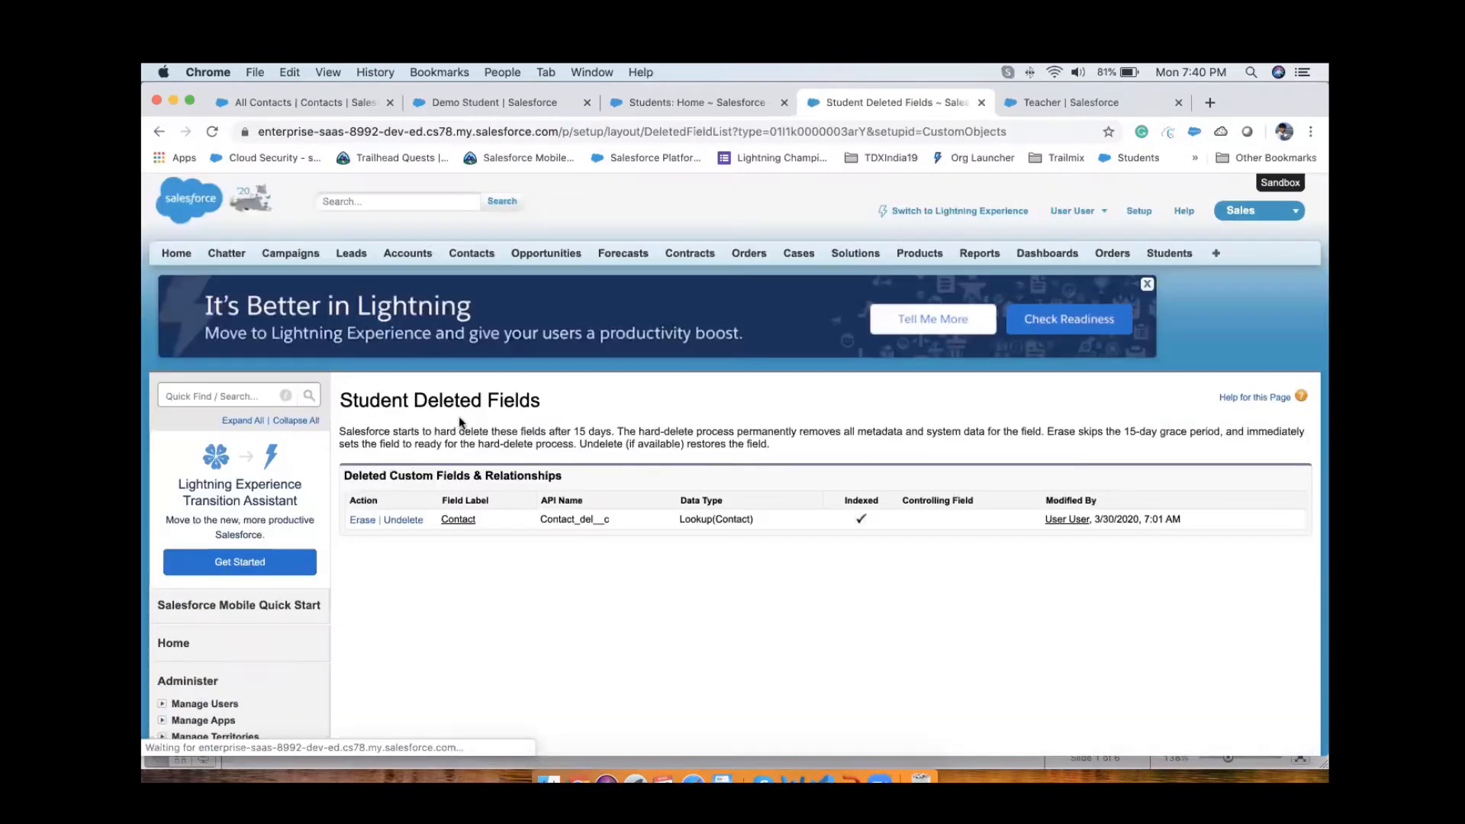
pyautogui.click(363, 519)
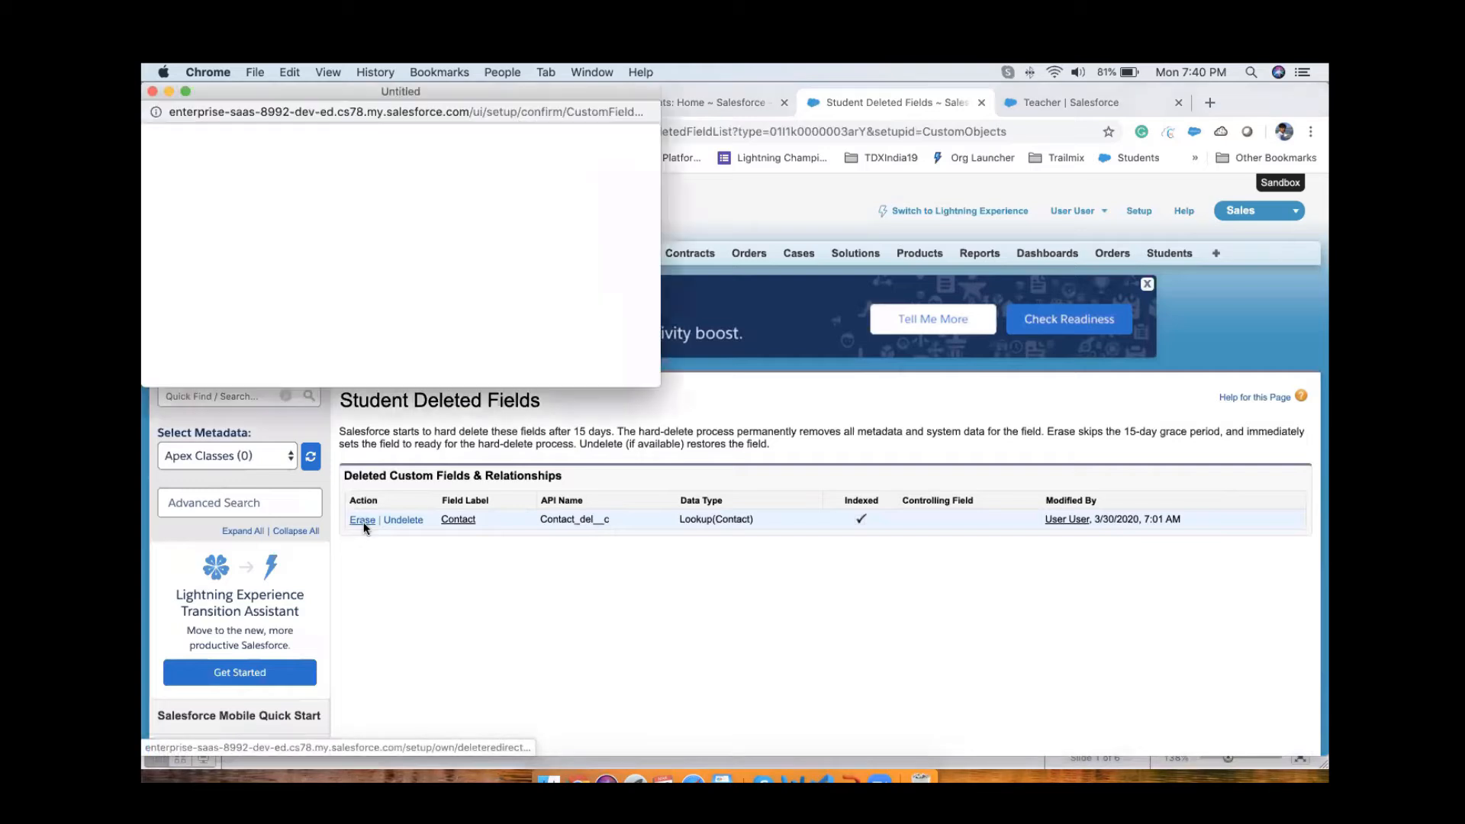
pyautogui.click(282, 312)
pyautogui.click(379, 338)
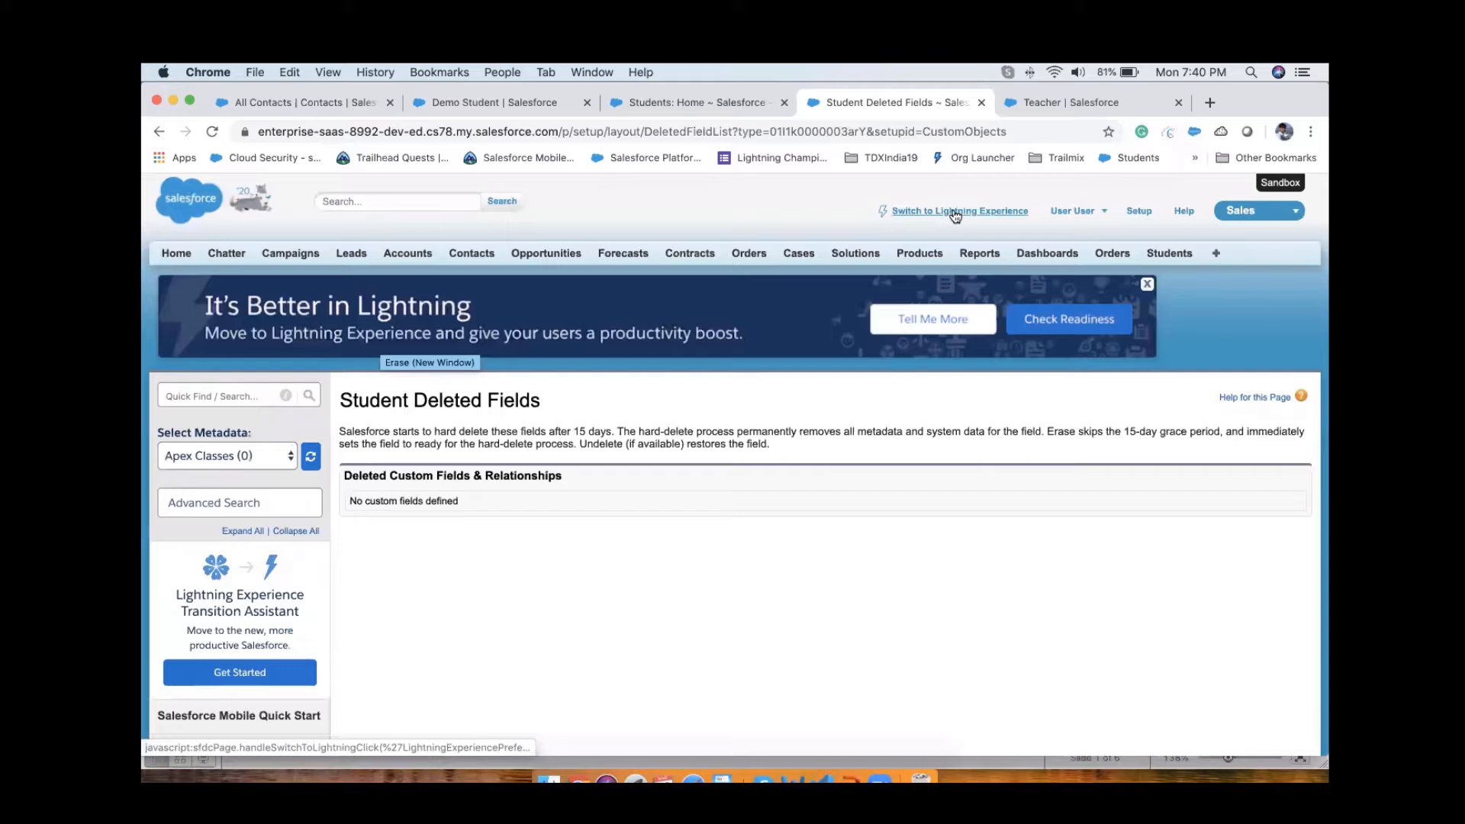
# Step: Switch back to Lightning Experience, go to Setup and close the redundant browser tab
pyautogui.click(955, 215)
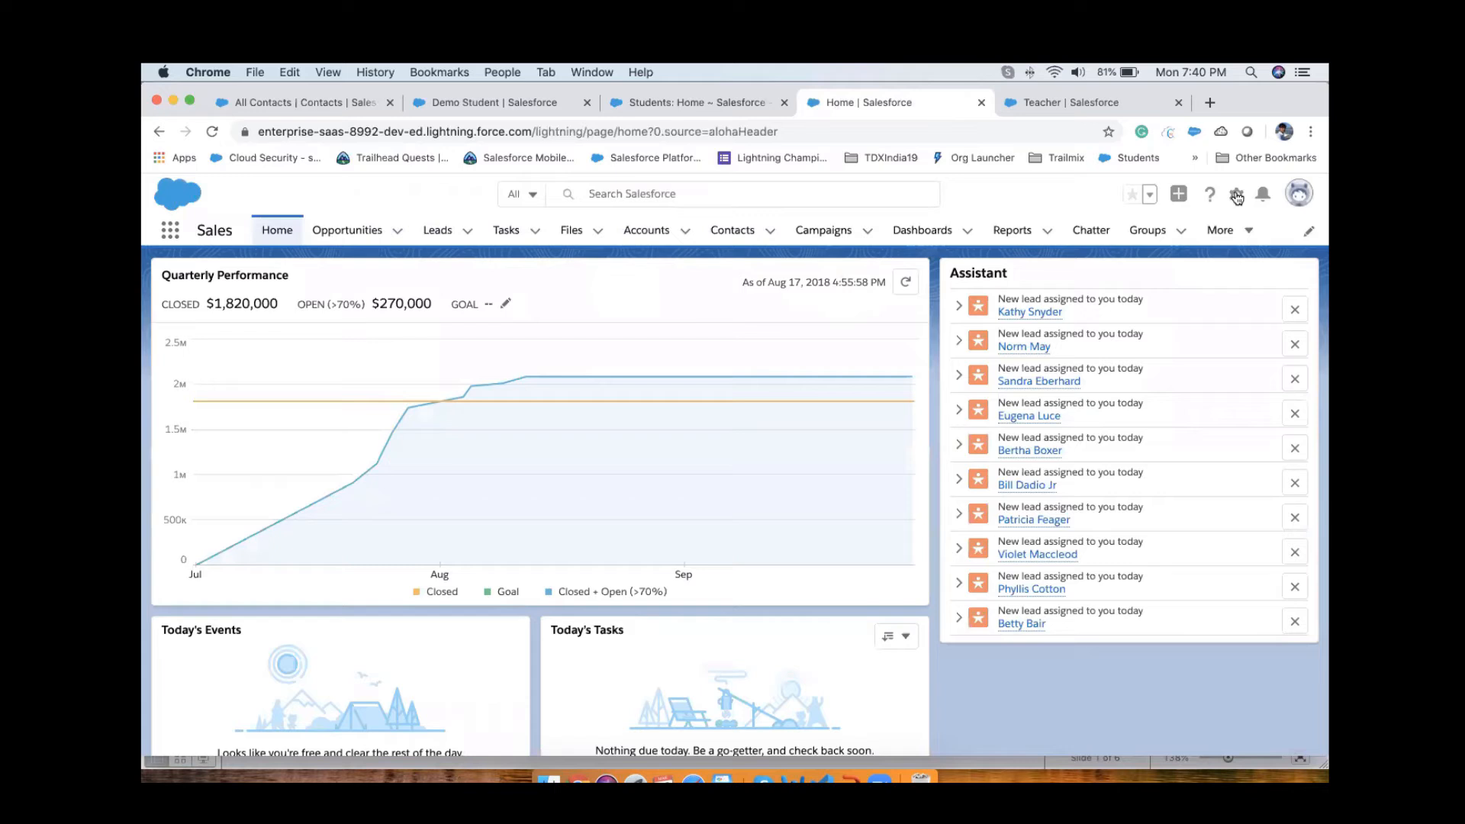
pyautogui.click(1236, 195)
pyautogui.click(1165, 239)
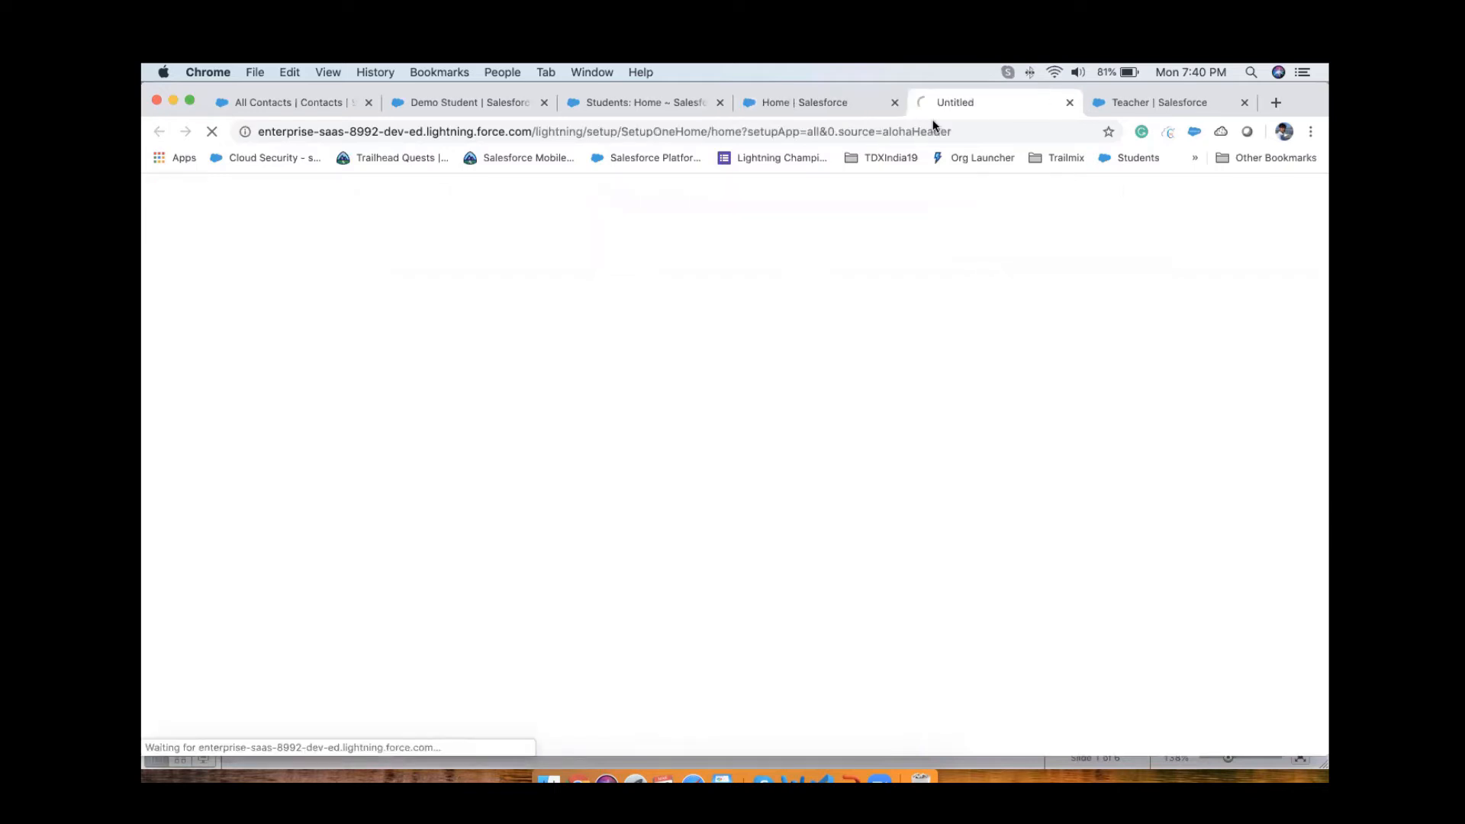
pyautogui.click(895, 103)
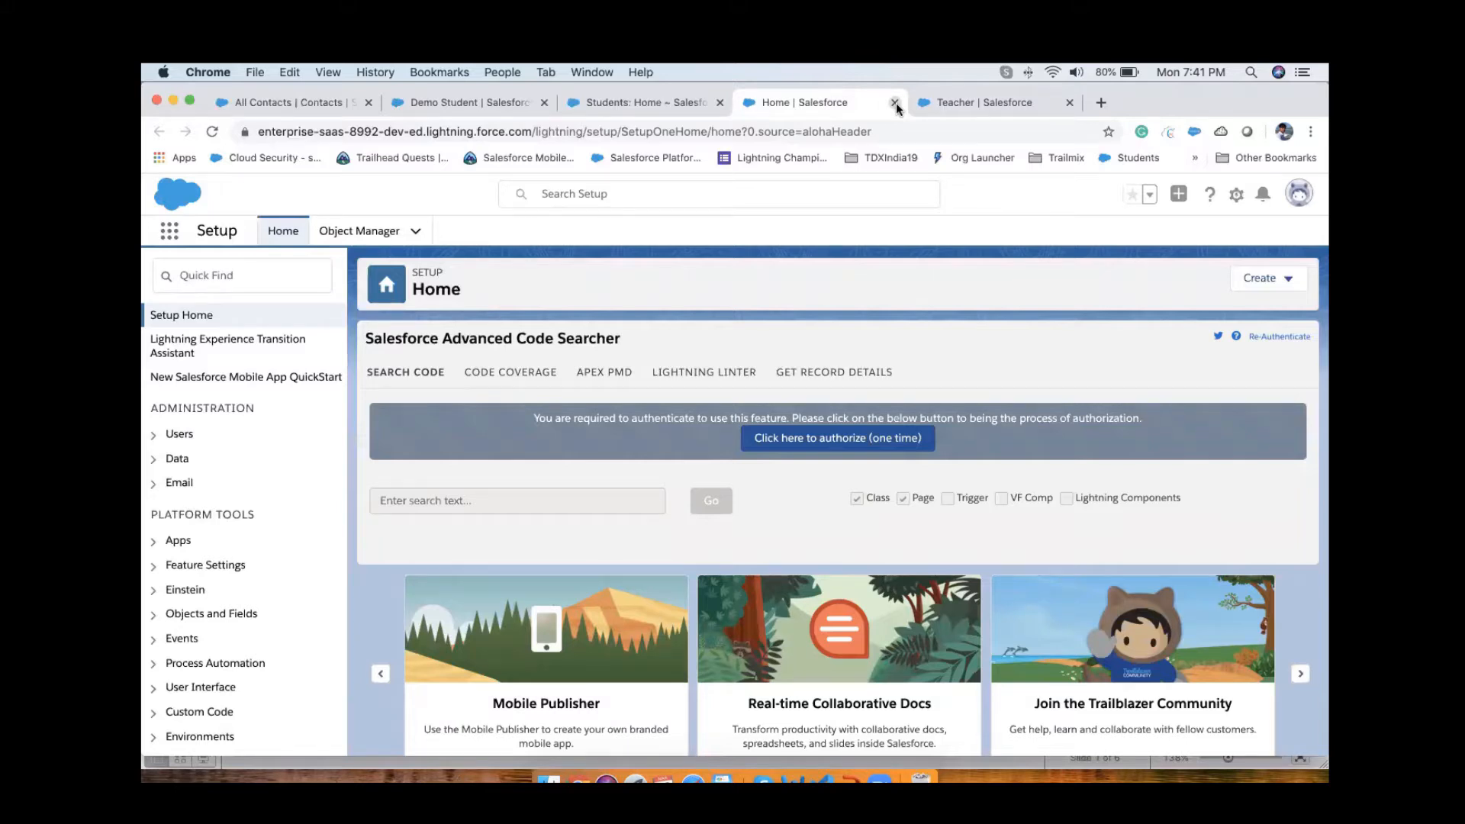
# Step: Find the Student object by searching for "stud" in Object Manager and open its Fields & Relationships
pyautogui.click(363, 235)
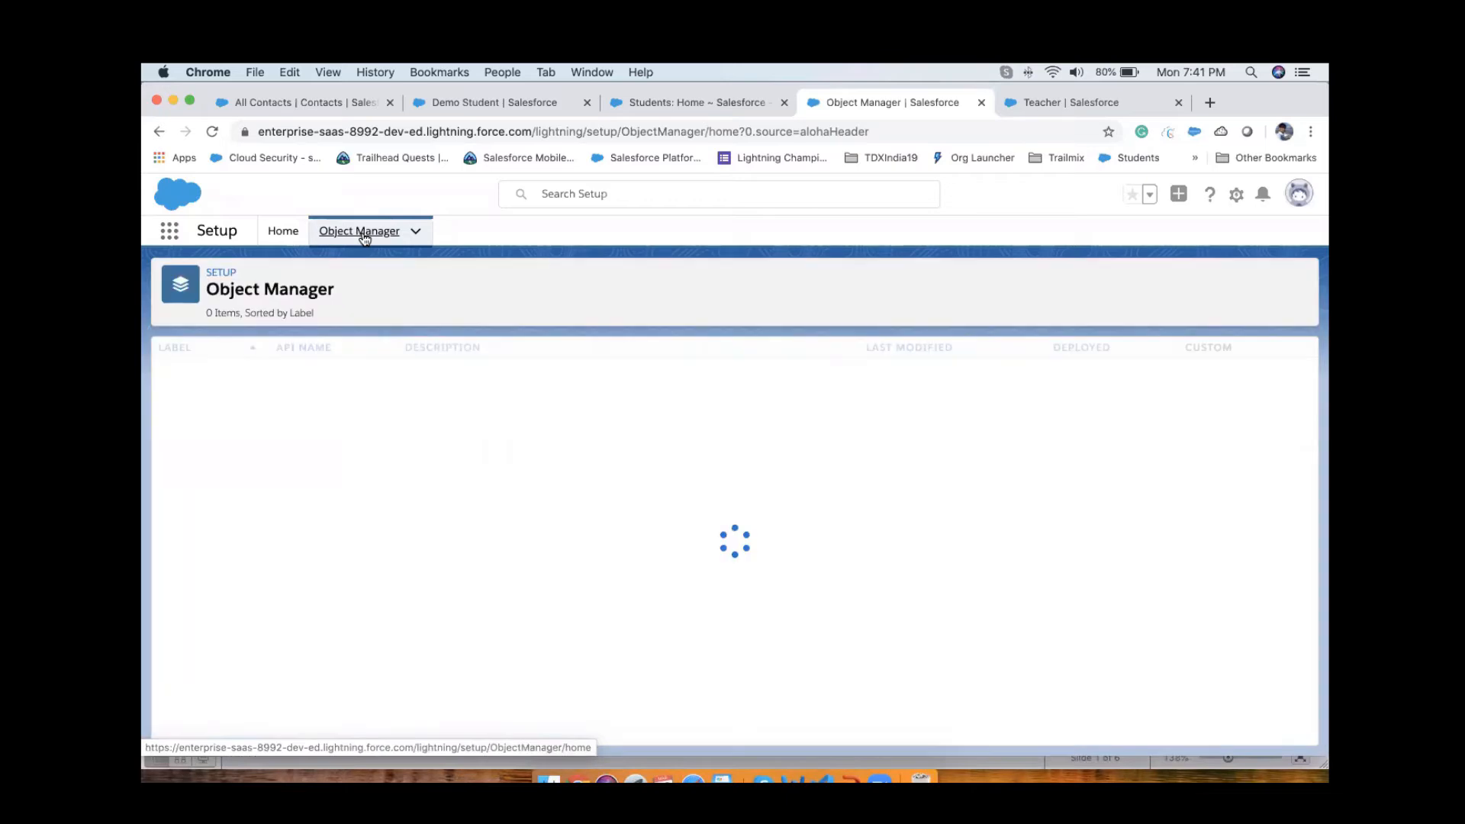
pyautogui.click(999, 278)
pyautogui.write('stud')
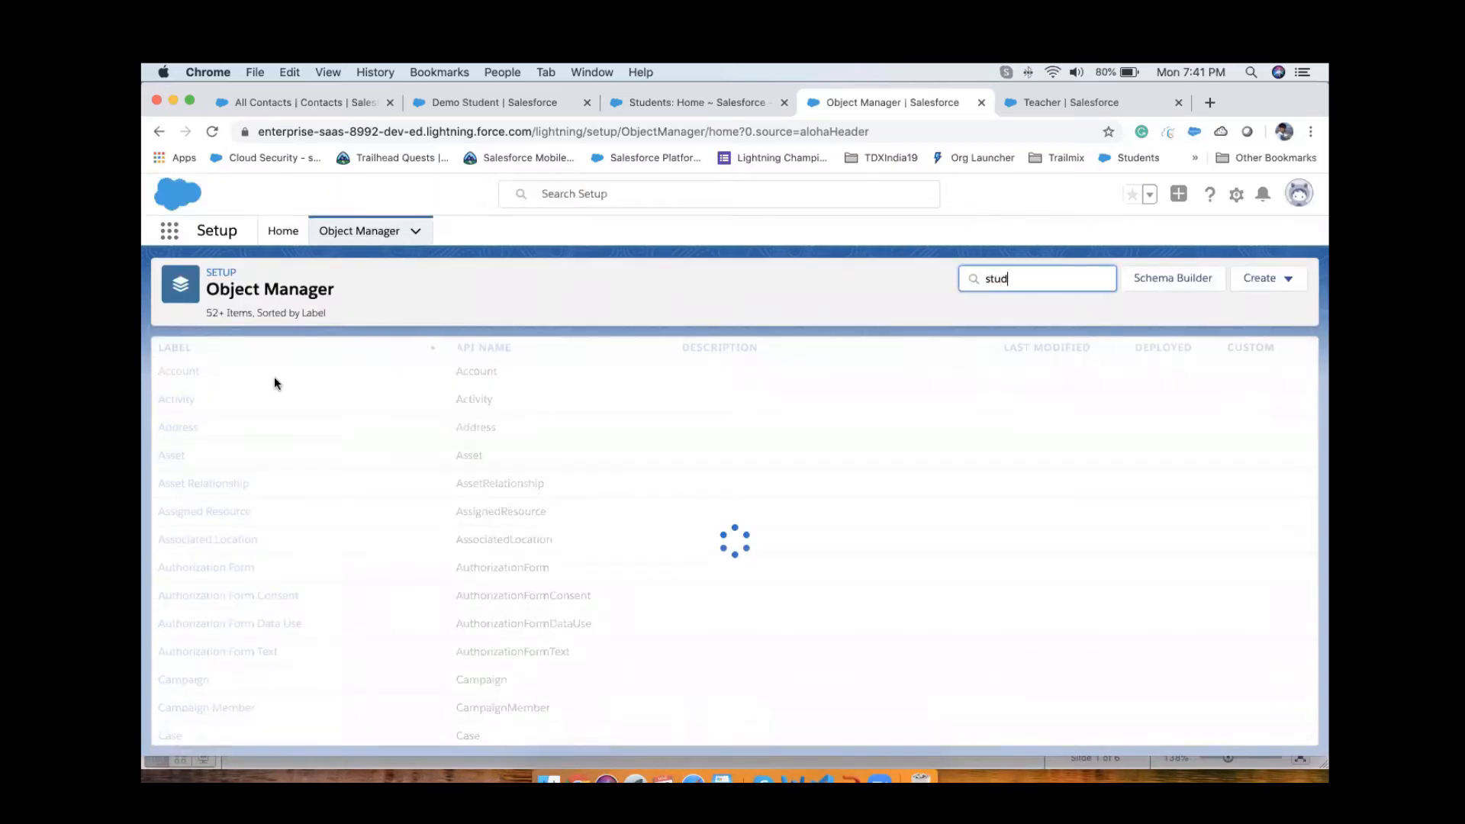
pyautogui.click(181, 382)
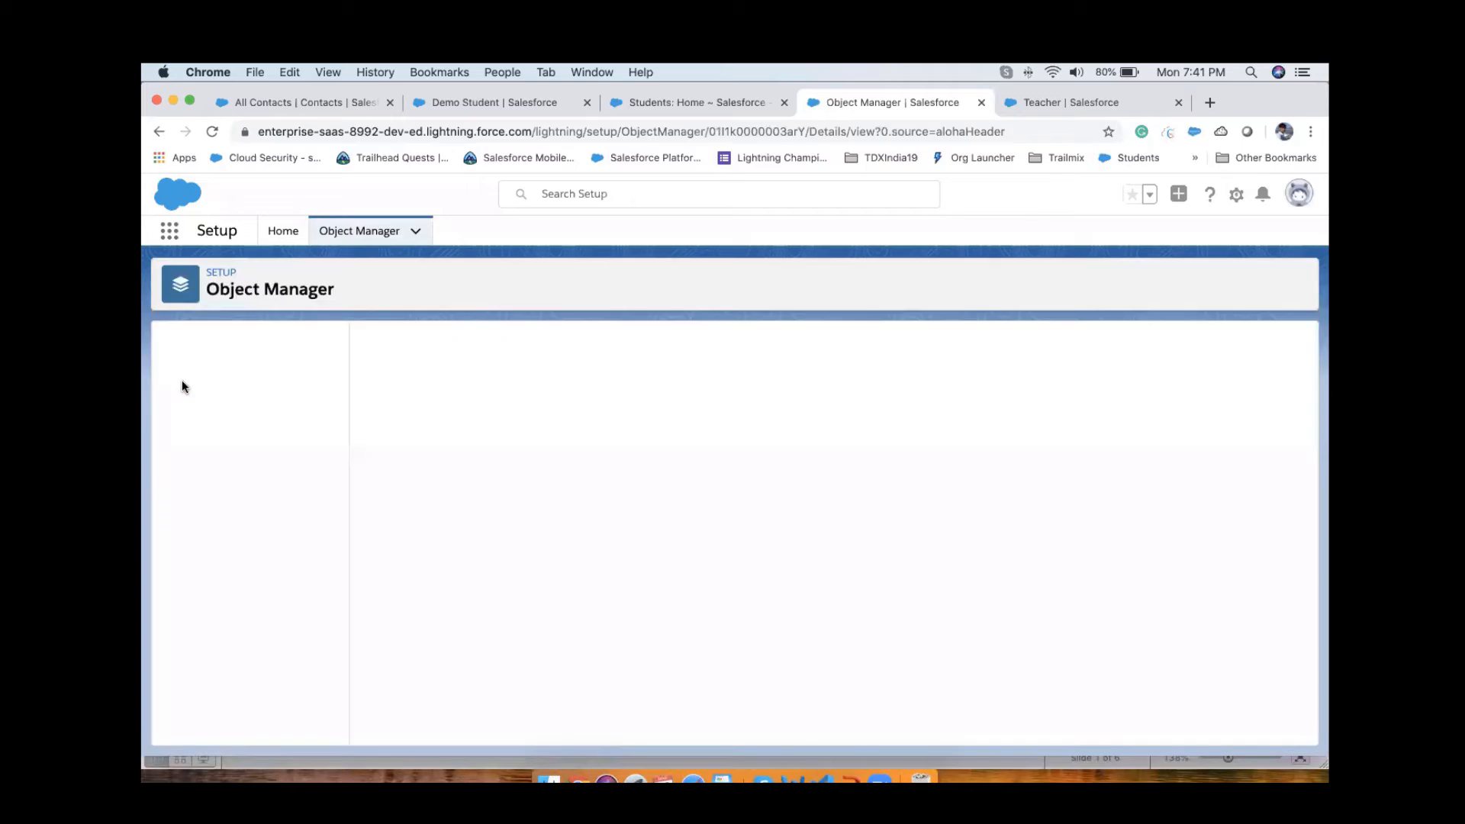
pyautogui.click(232, 378)
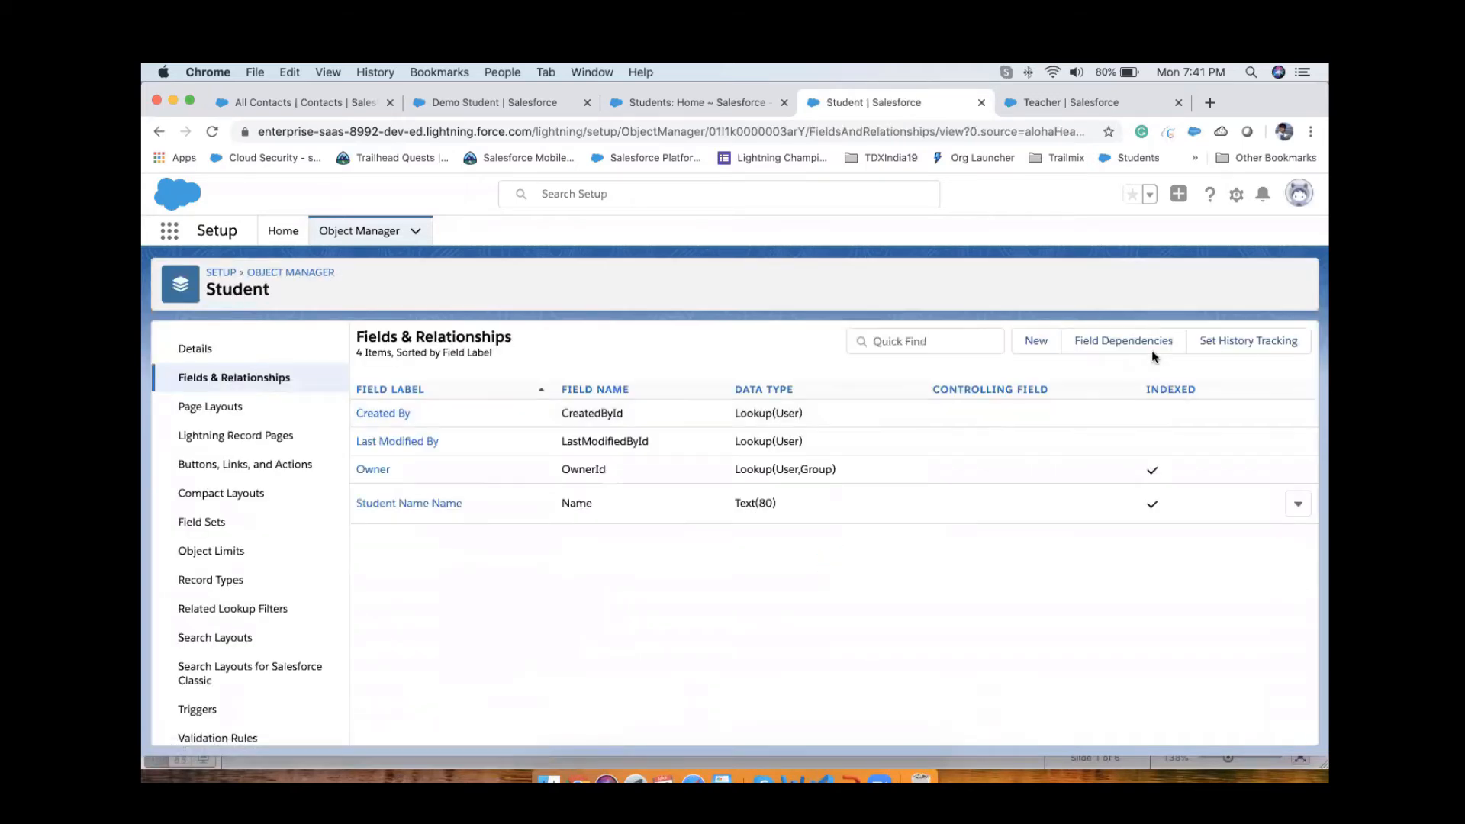
# Step: Start a new custom field on Student with the Master-Detail Relationship data type
pyautogui.click(1029, 341)
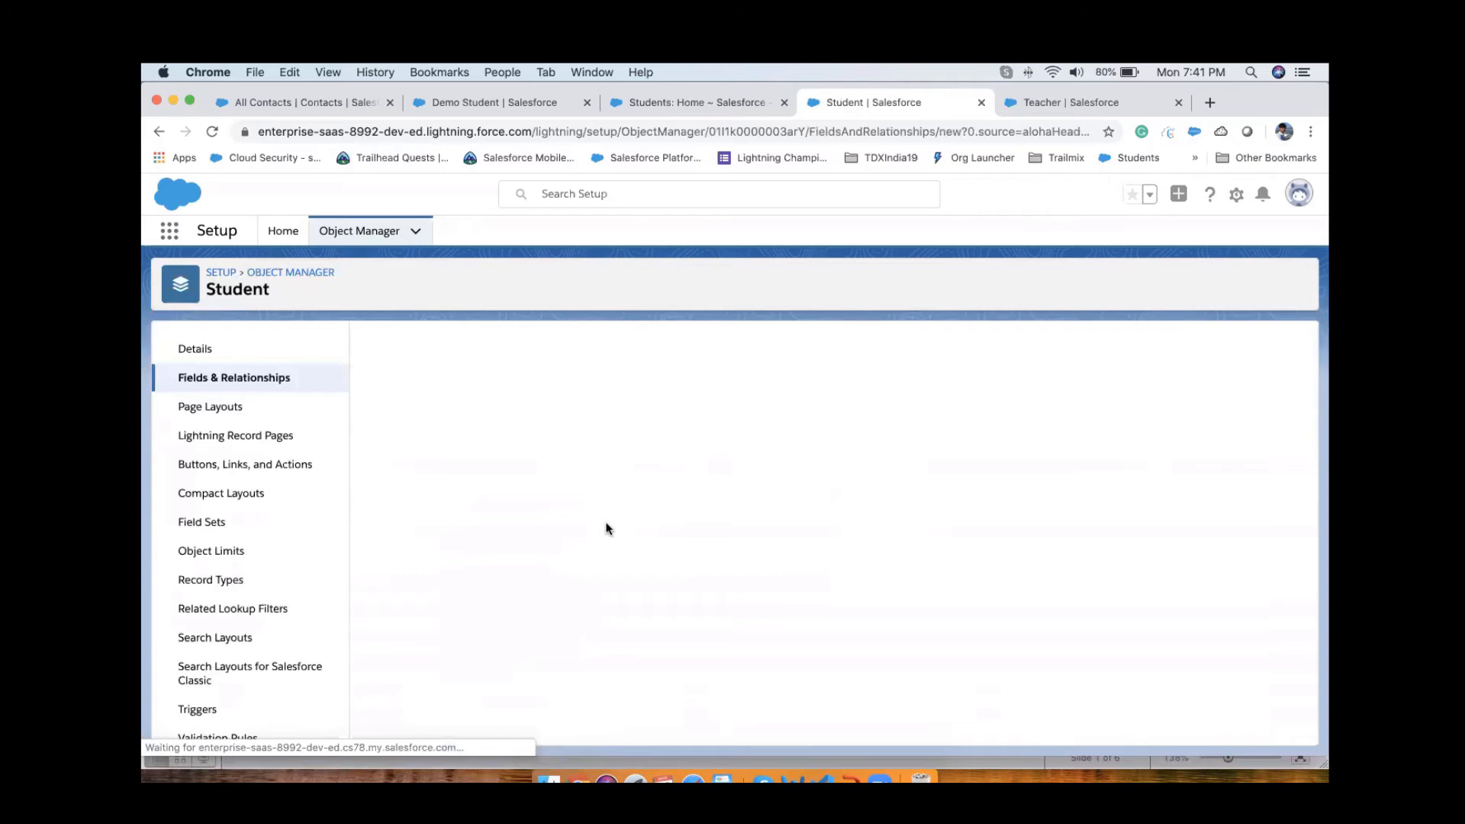
pyautogui.scroll(-2, 473, 591)
pyautogui.click(436, 554)
pyautogui.scroll(2, 458, 579)
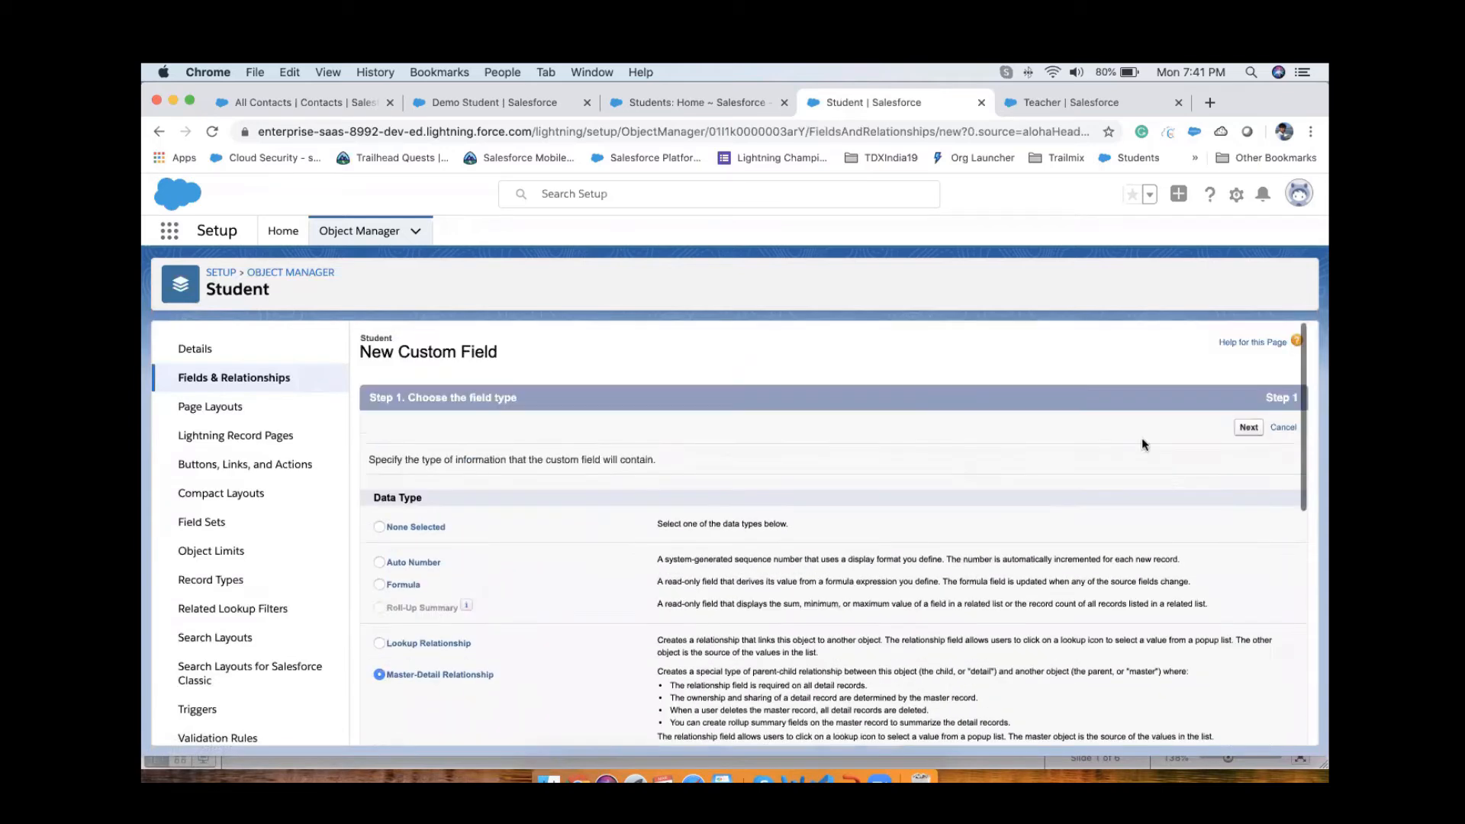
pyautogui.click(1249, 428)
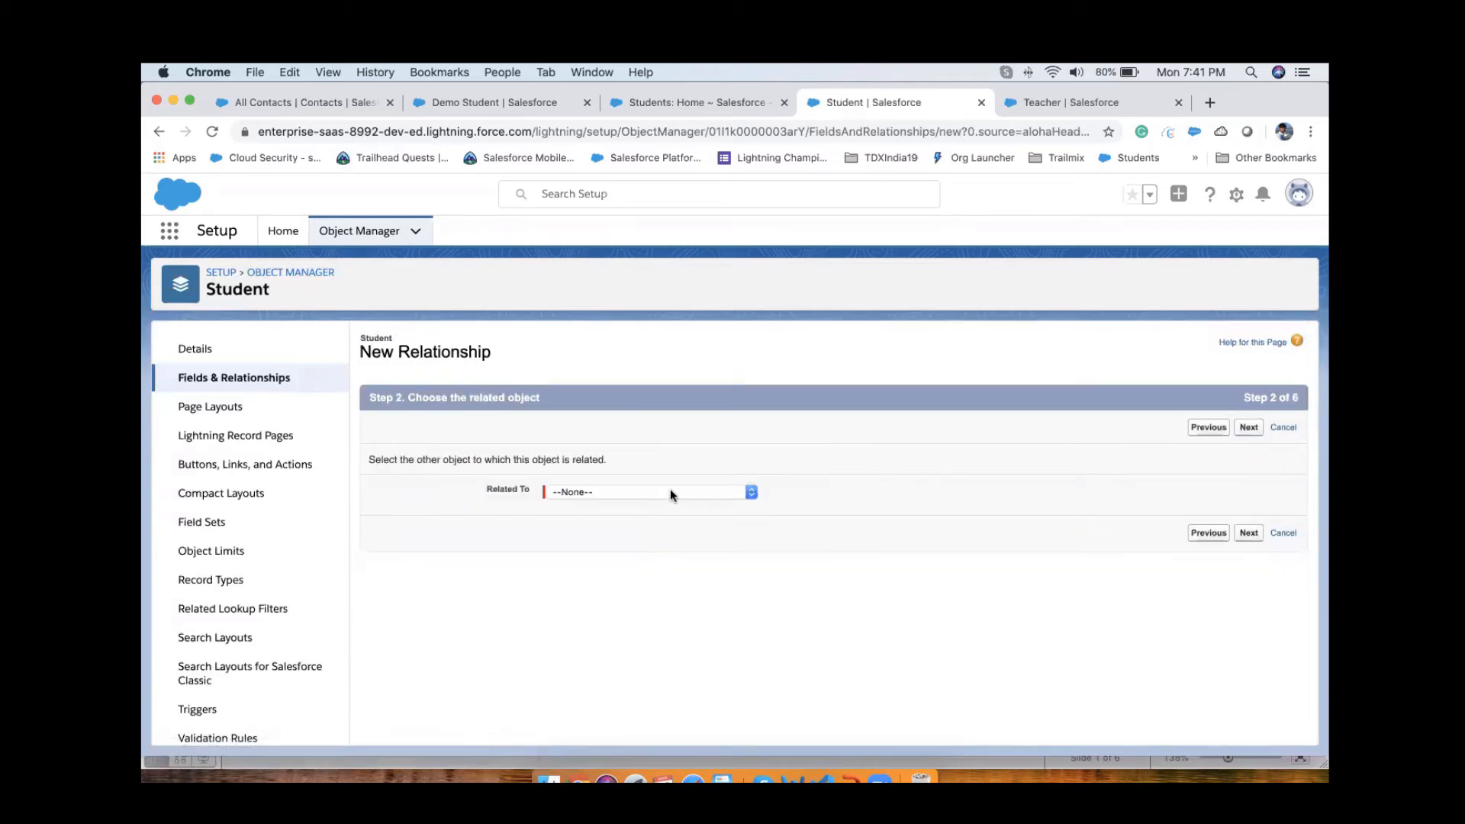
# Step: Set Contact as the related object for the new master-detail relationship
pyautogui.click(670, 494)
pyautogui.scroll(-3, 662, 633)
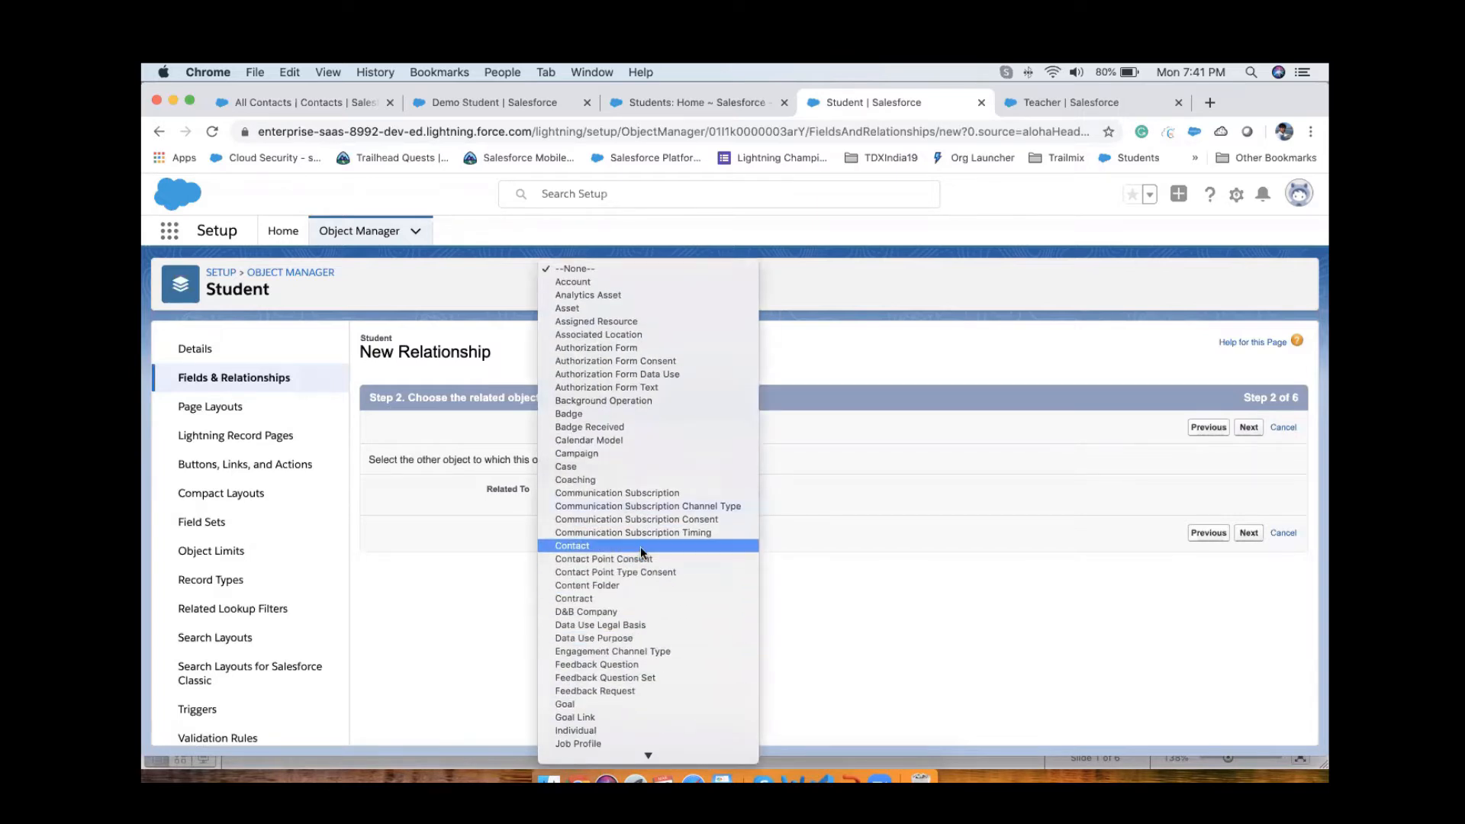
pyautogui.click(639, 546)
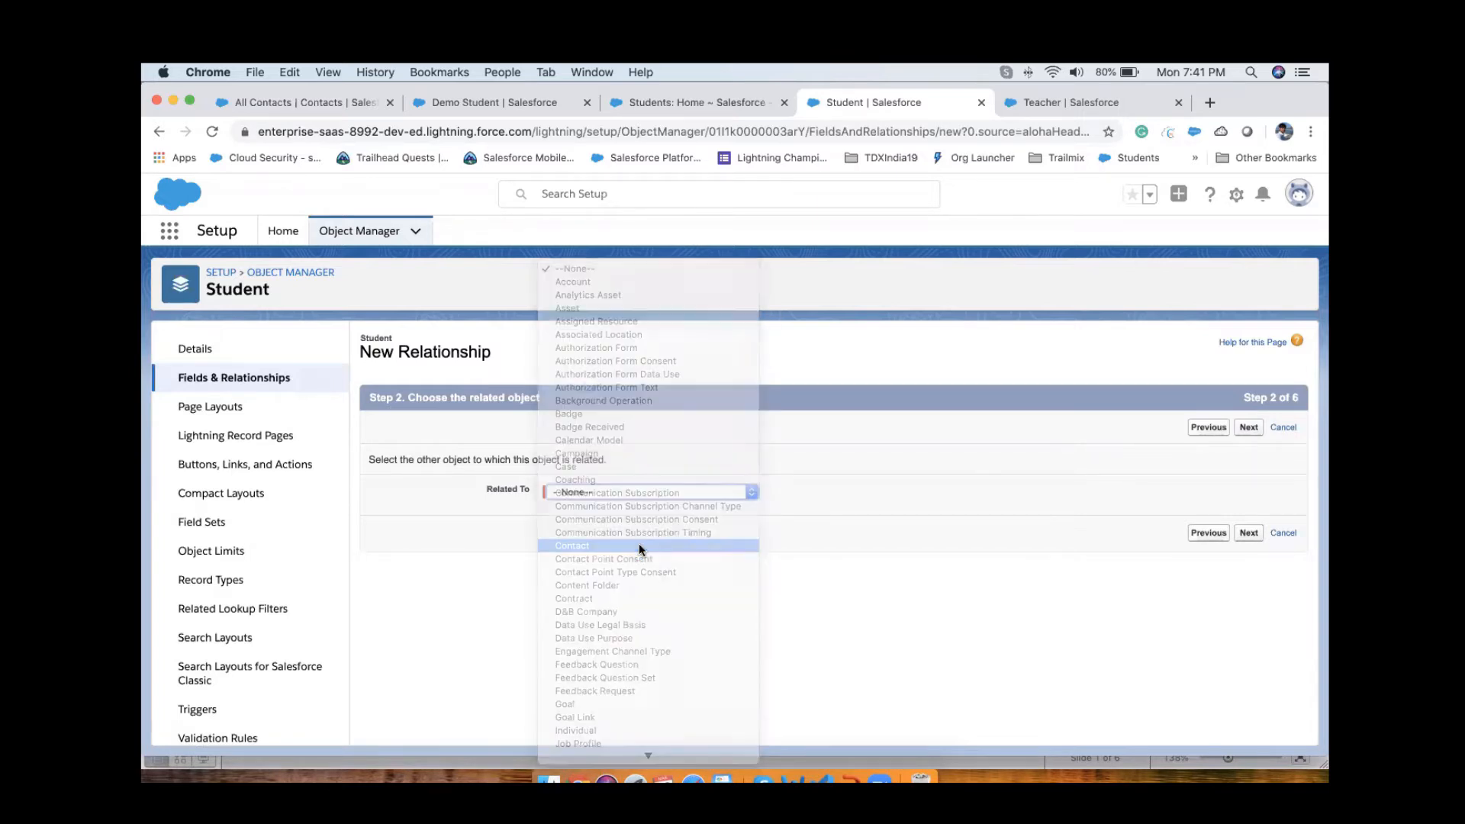
pyautogui.click(1249, 429)
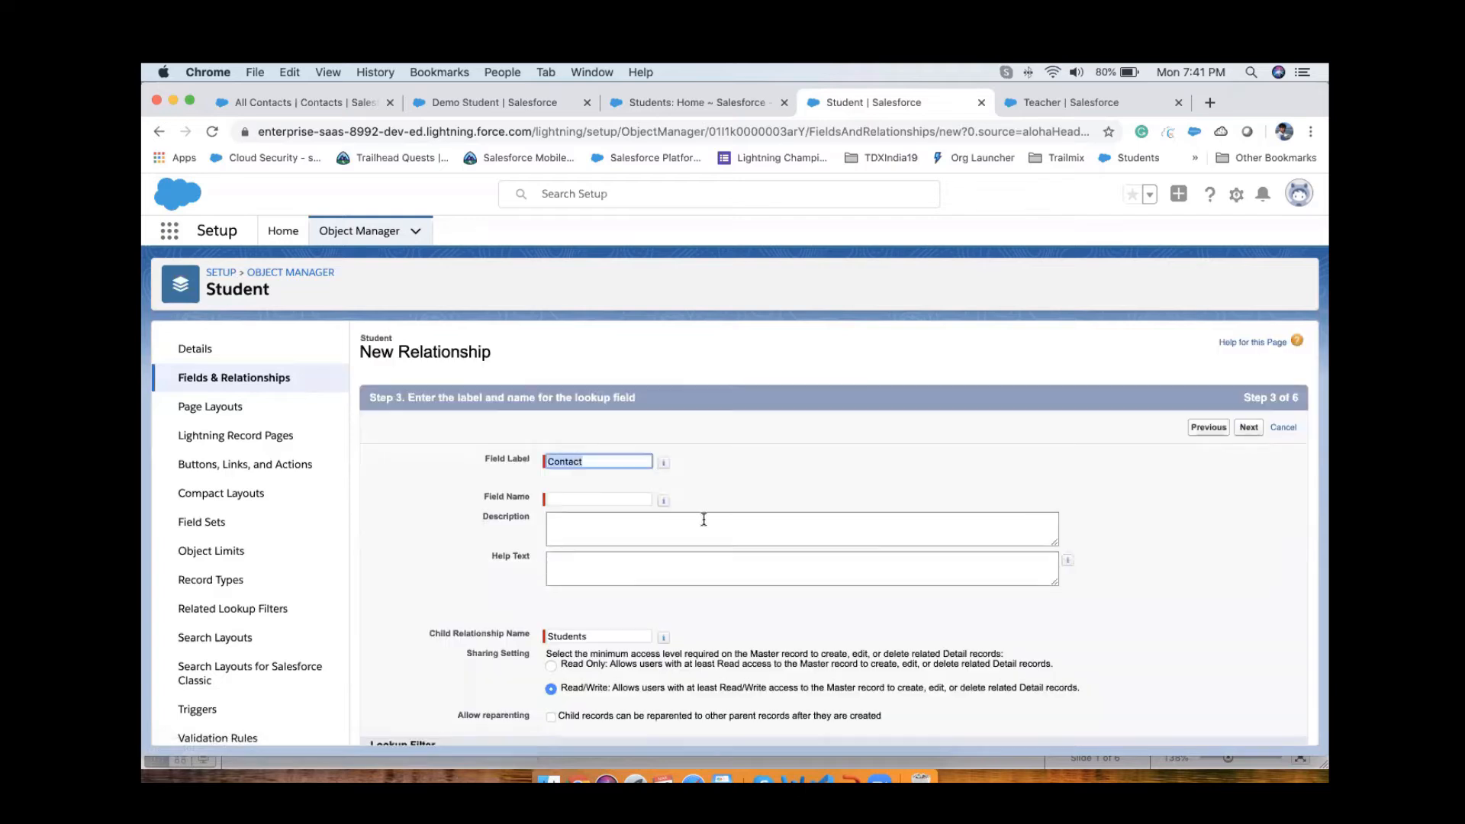
# Step: Try to define the relationship with label and field name Contact and proceed past field-level security
pyautogui.click(726, 492)
pyautogui.scroll(-3, 855, 634)
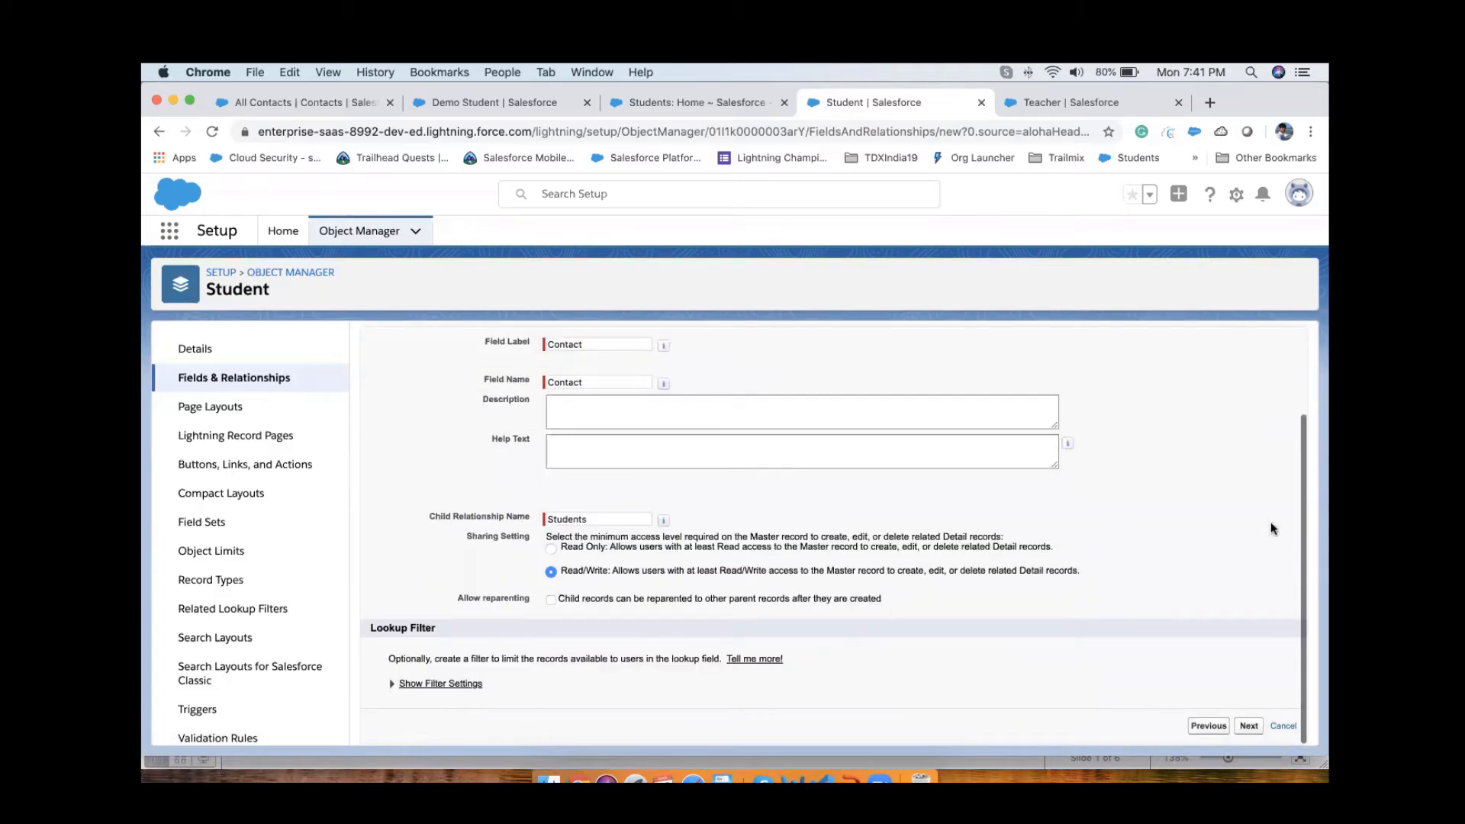
pyautogui.click(1249, 725)
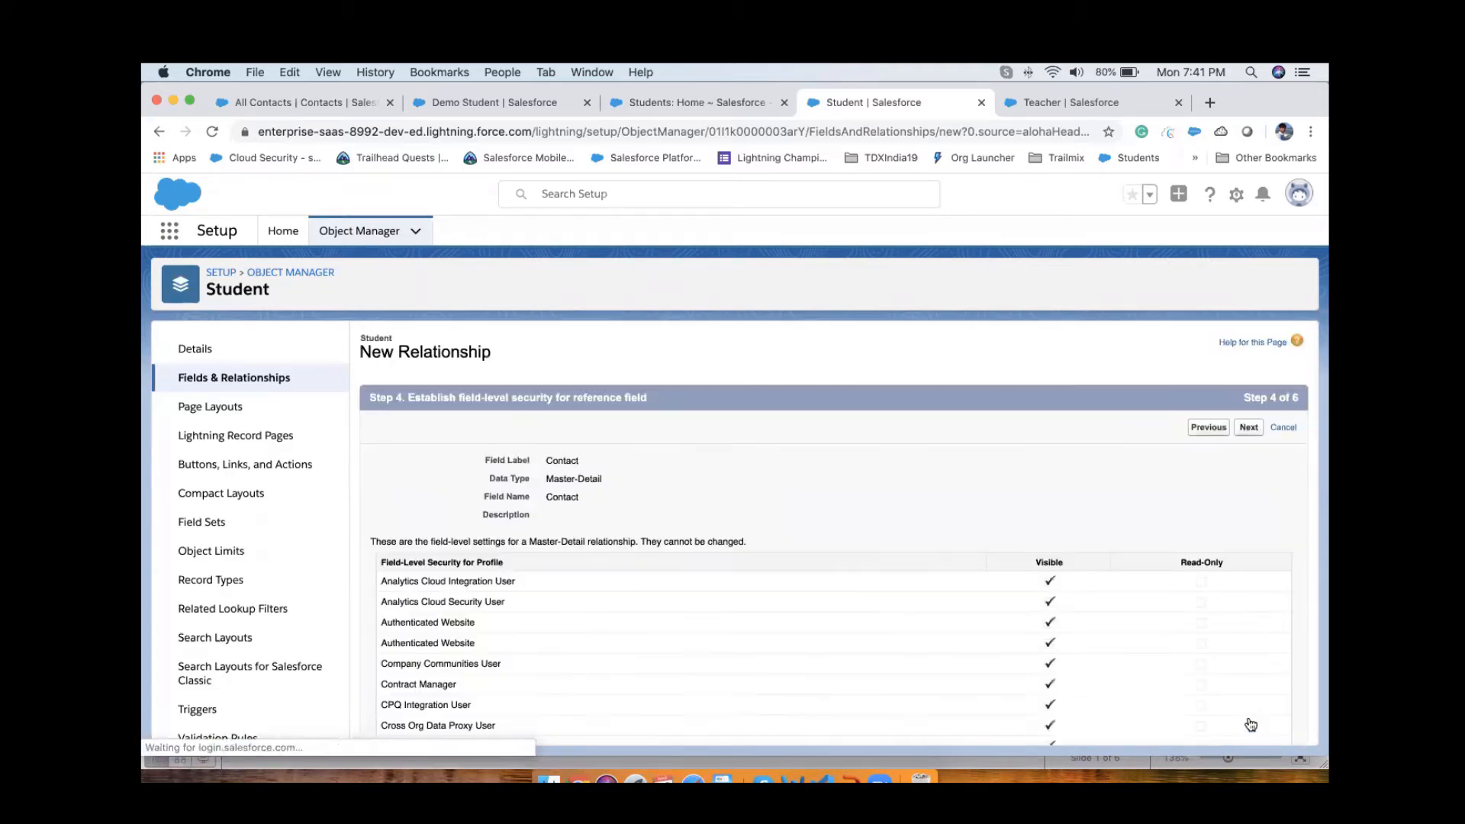
pyautogui.click(1249, 428)
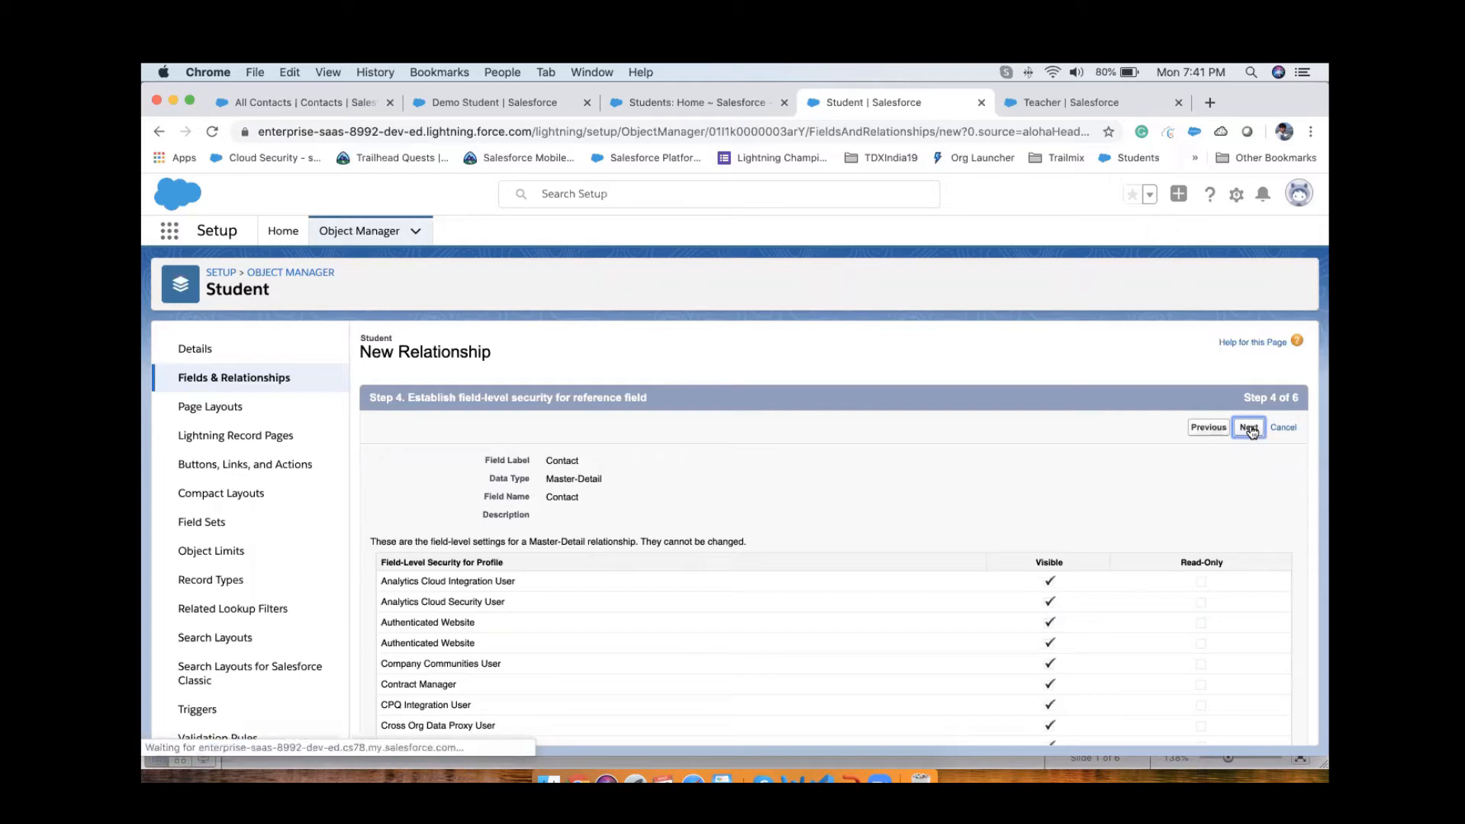
pyautogui.click(1251, 429)
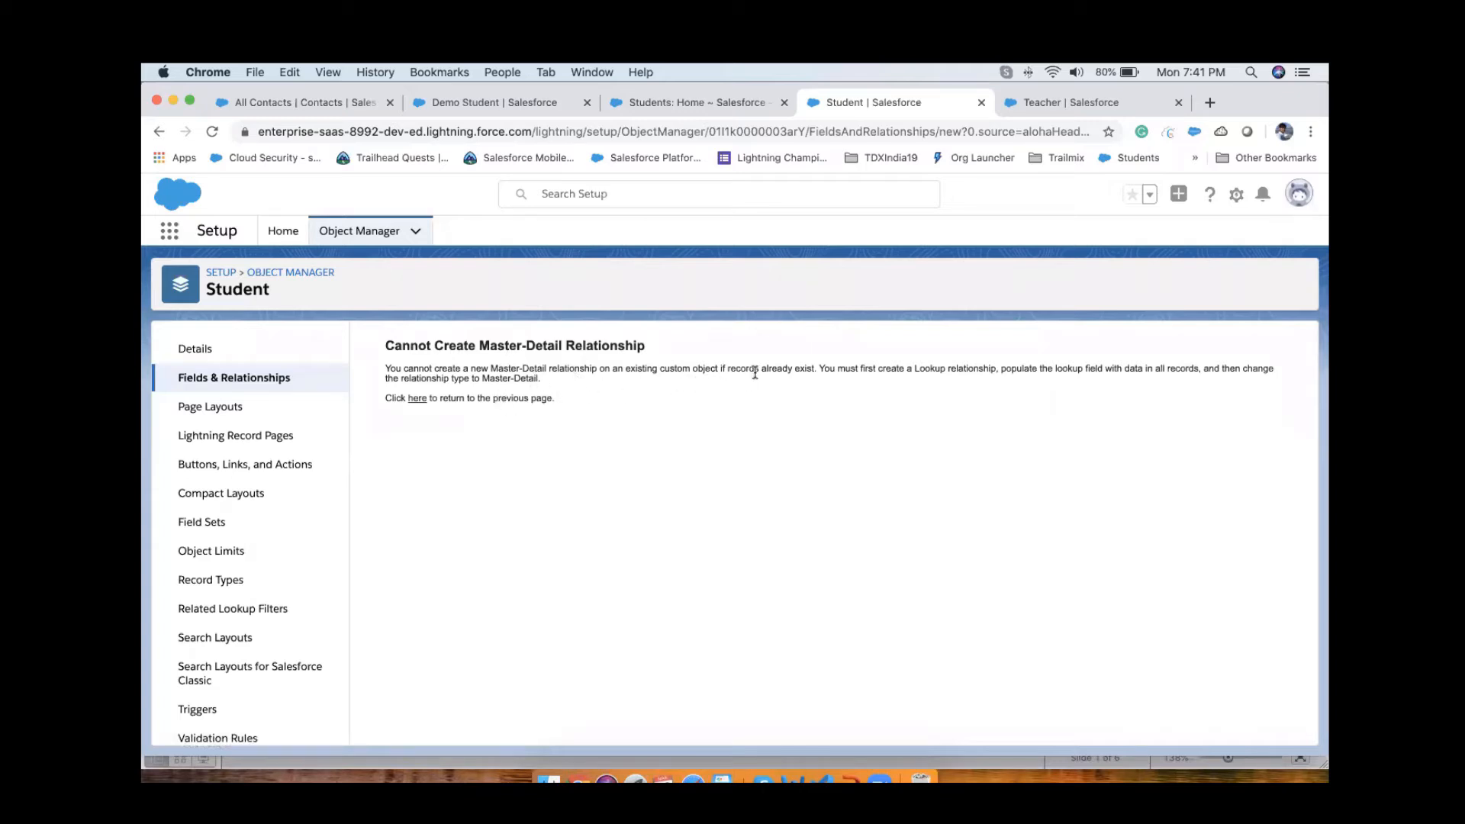
# Step: Close the Classic Students page, open the Demo Student record from the Students list and reload it
pyautogui.click(692, 112)
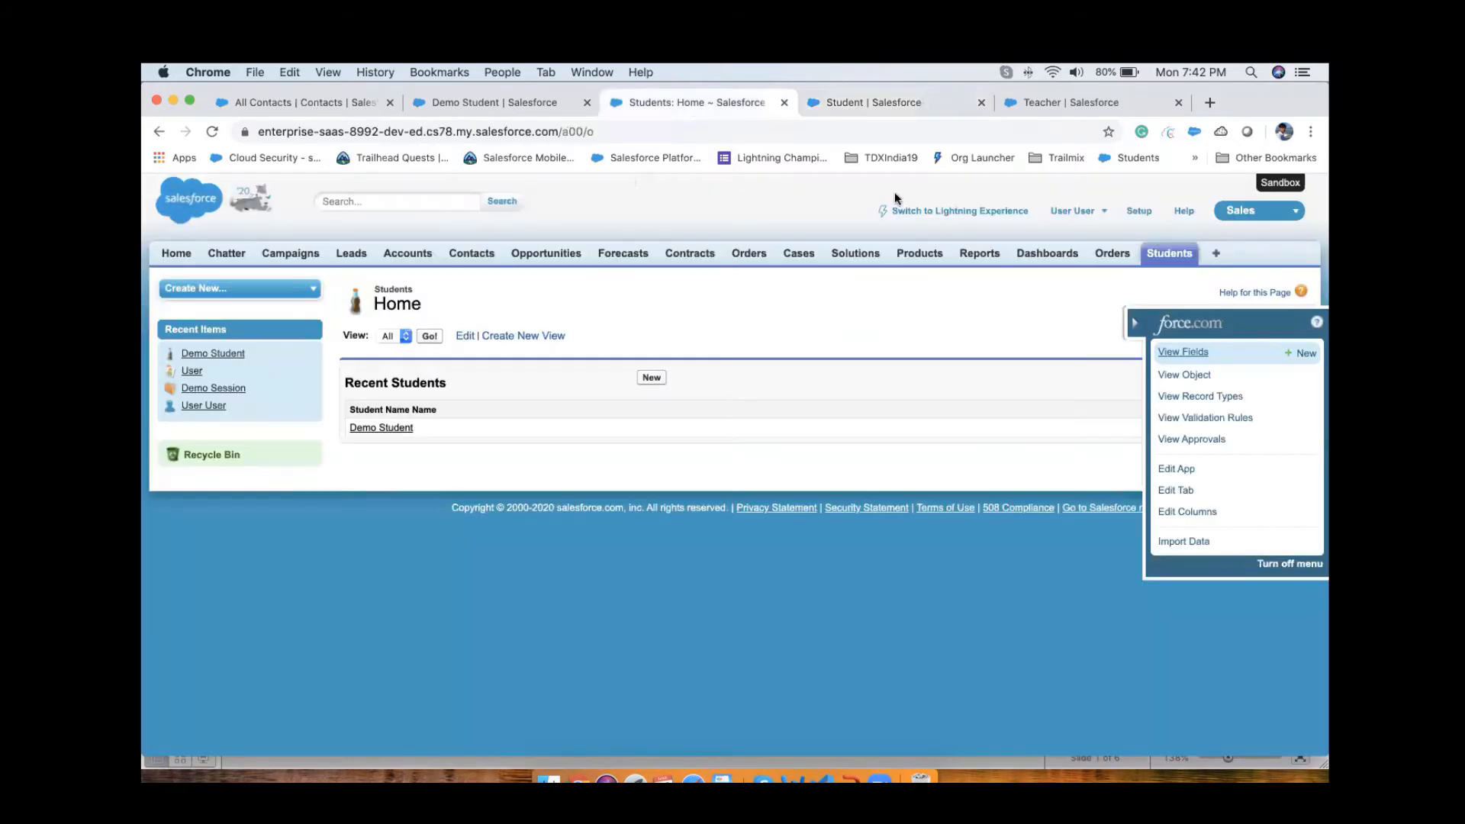
pyautogui.click(784, 102)
pyautogui.click(514, 108)
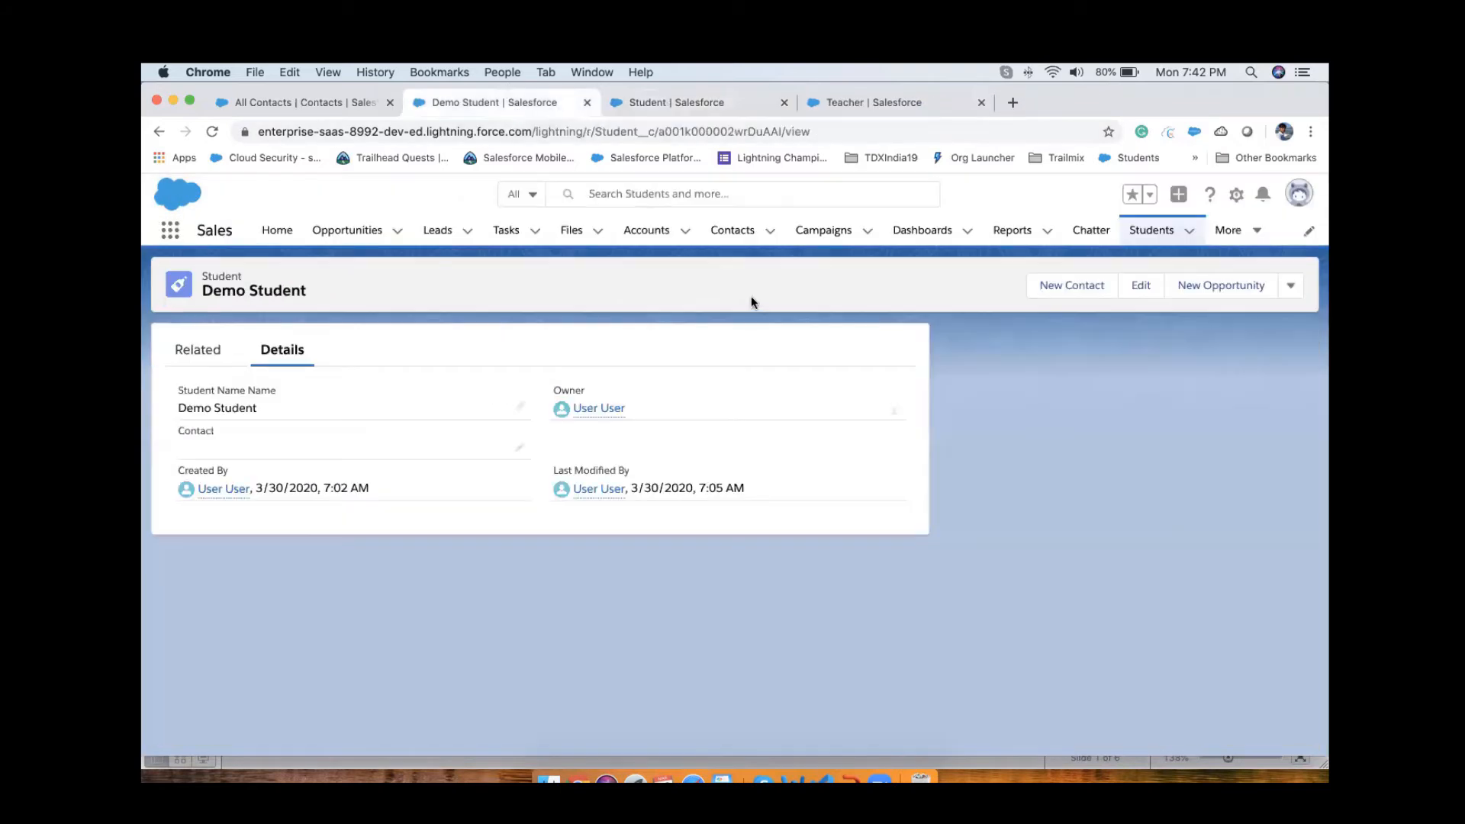
pyautogui.click(1144, 237)
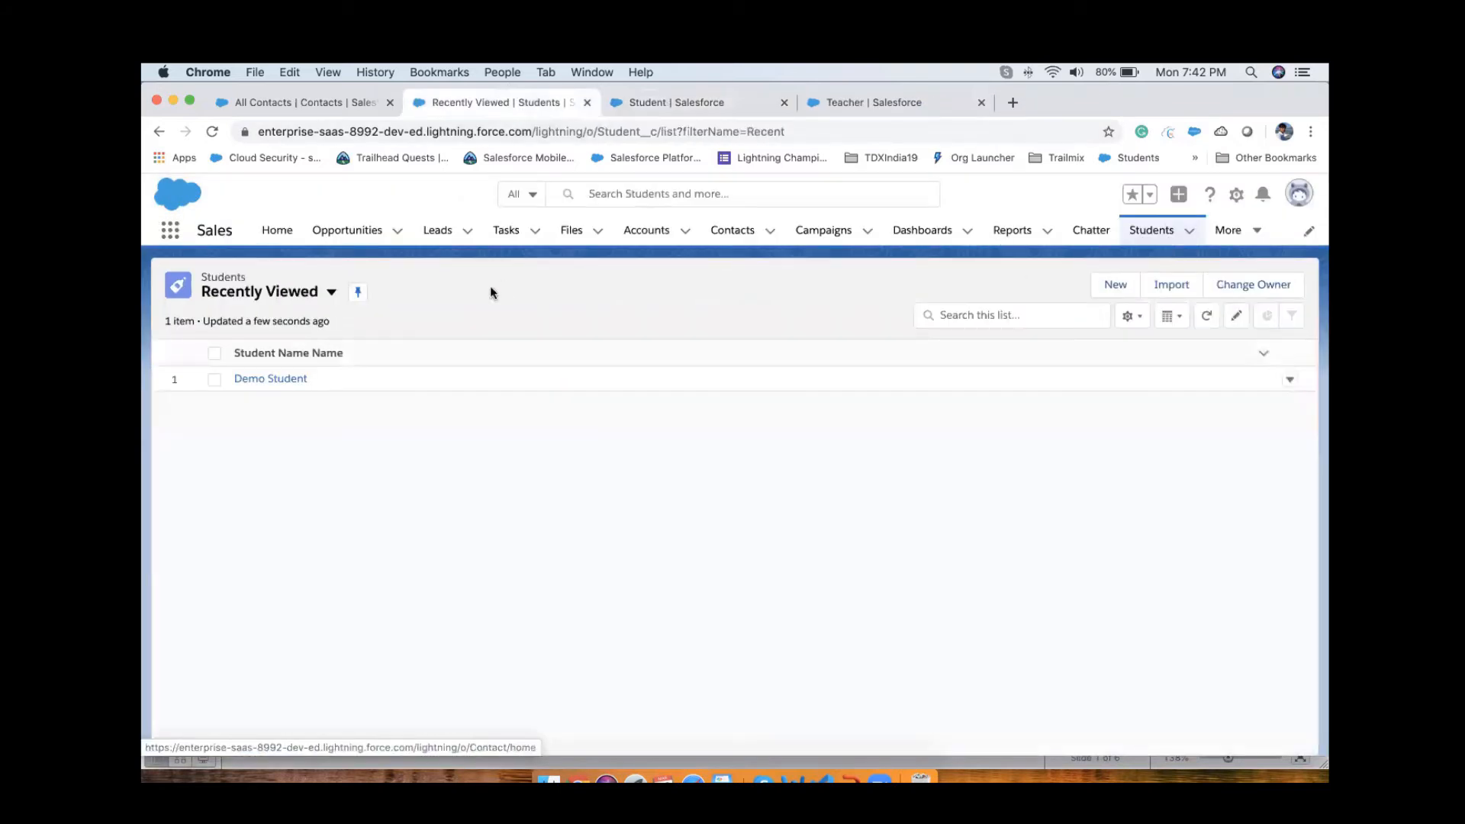
pyautogui.click(254, 380)
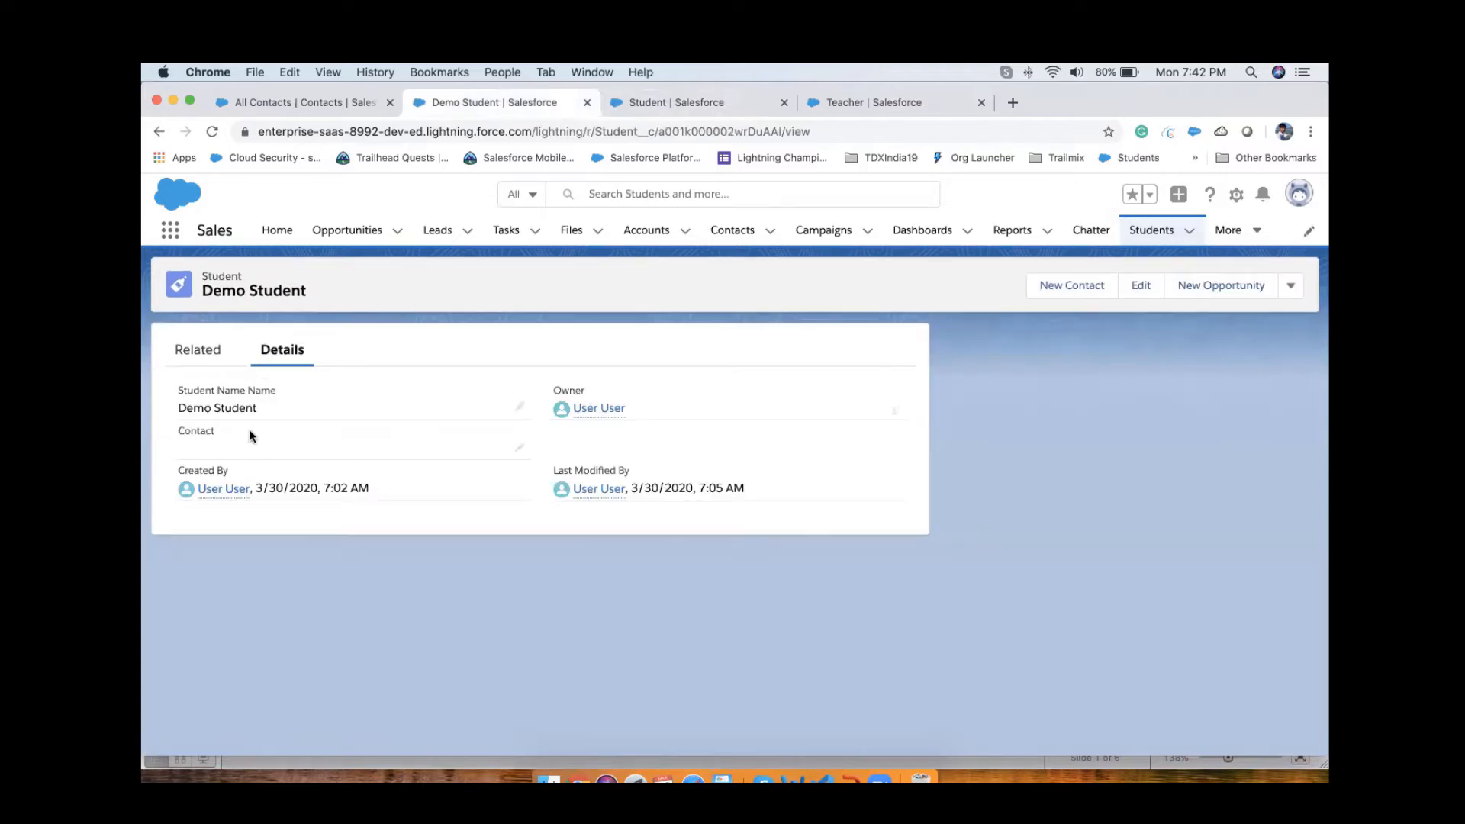
pyautogui.click(212, 133)
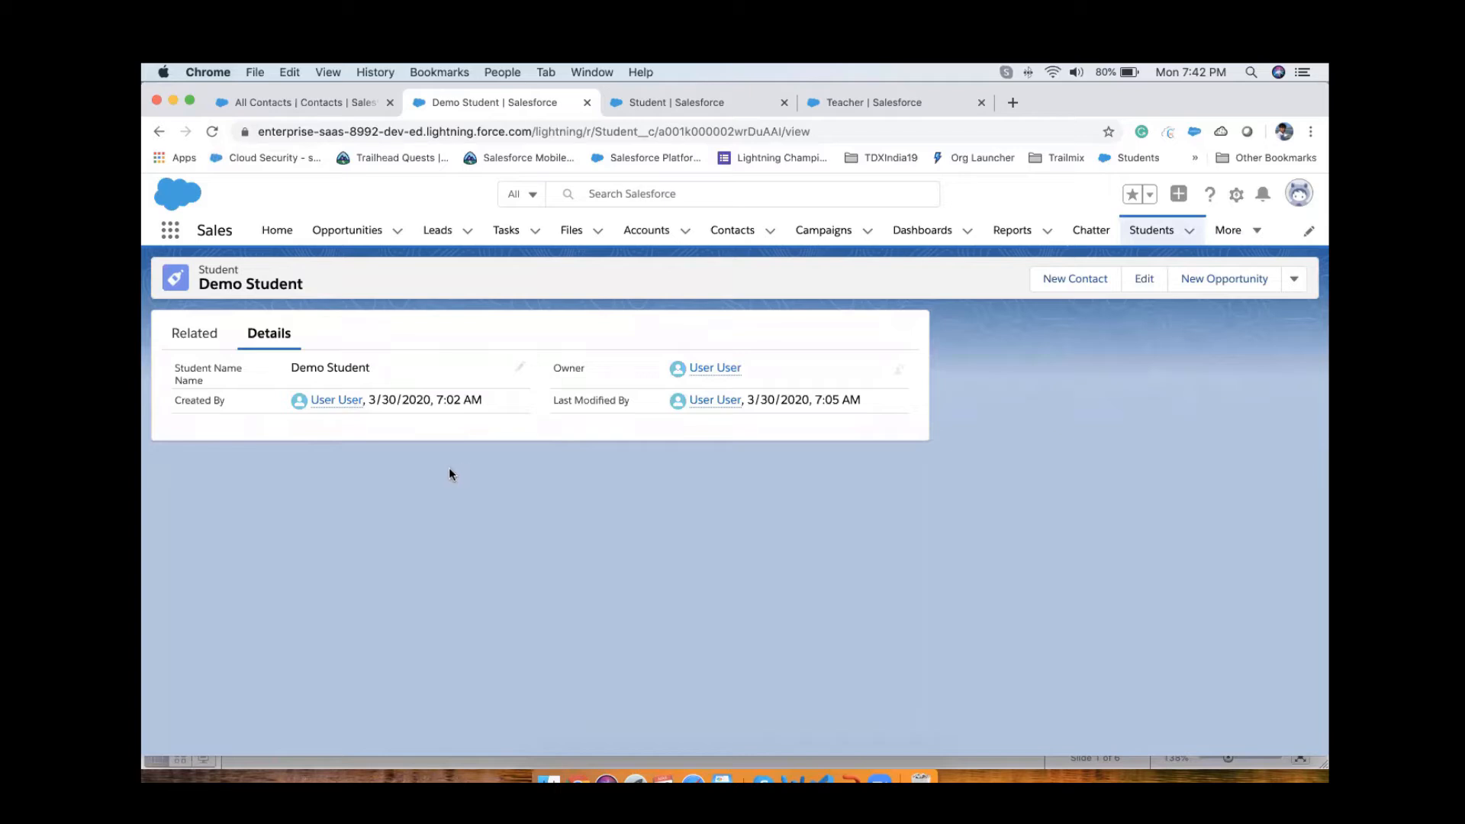
# Step: Examine the master-detail creation error on the Student object alongside the teacher contact and Demo Student records
pyautogui.click(856, 103)
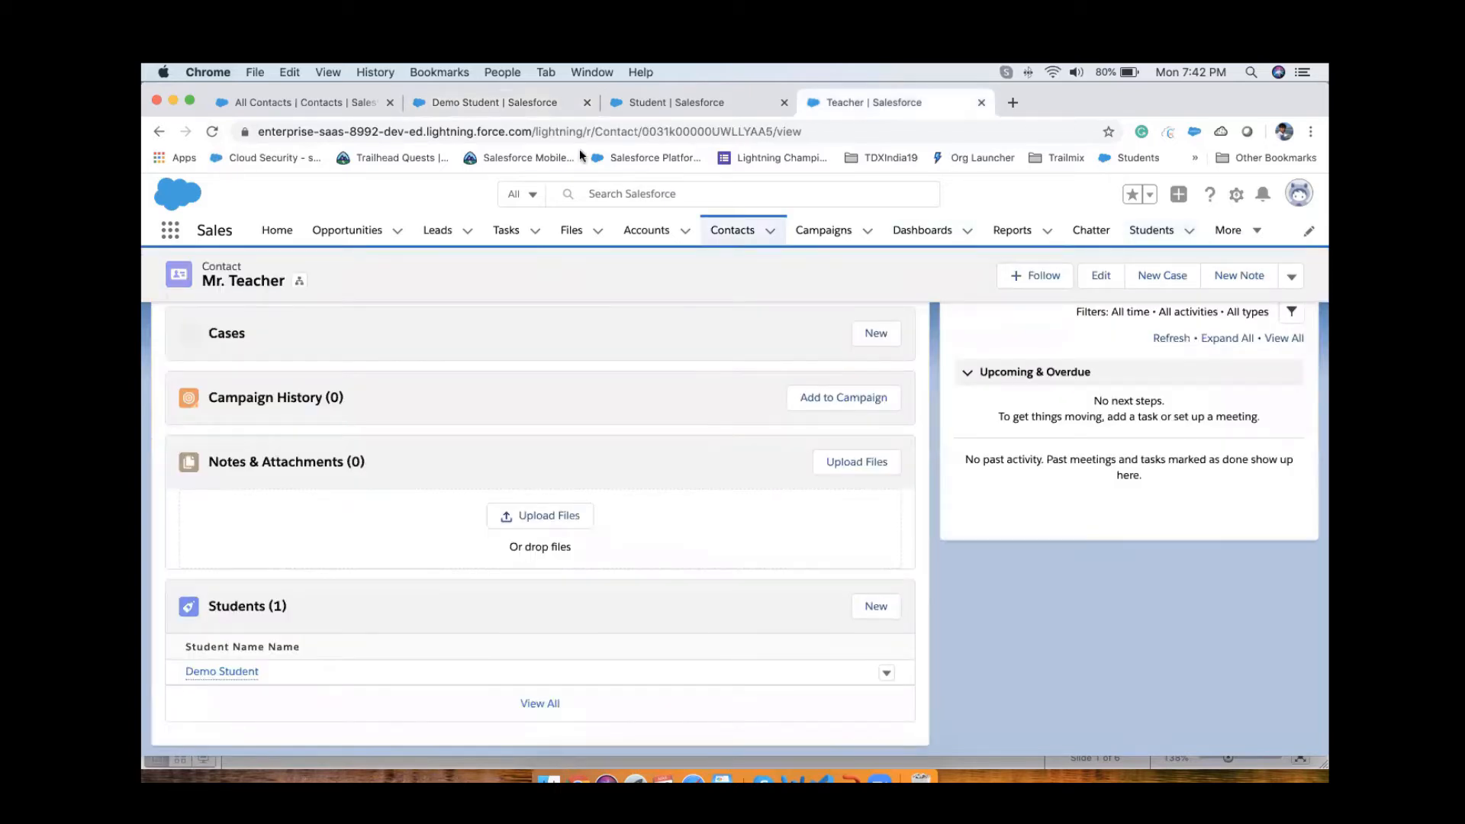
pyautogui.click(687, 111)
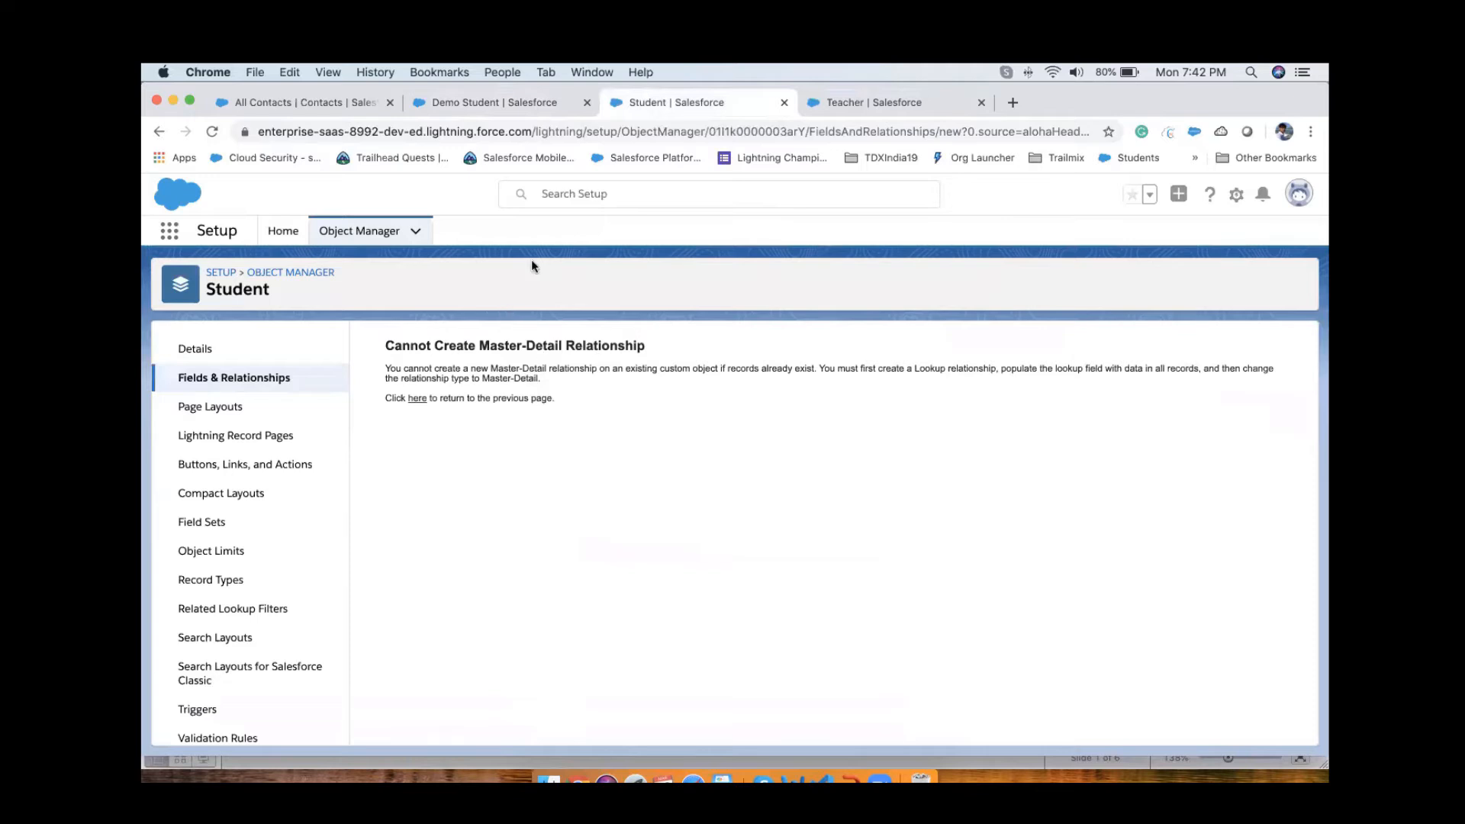
pyautogui.click(467, 99)
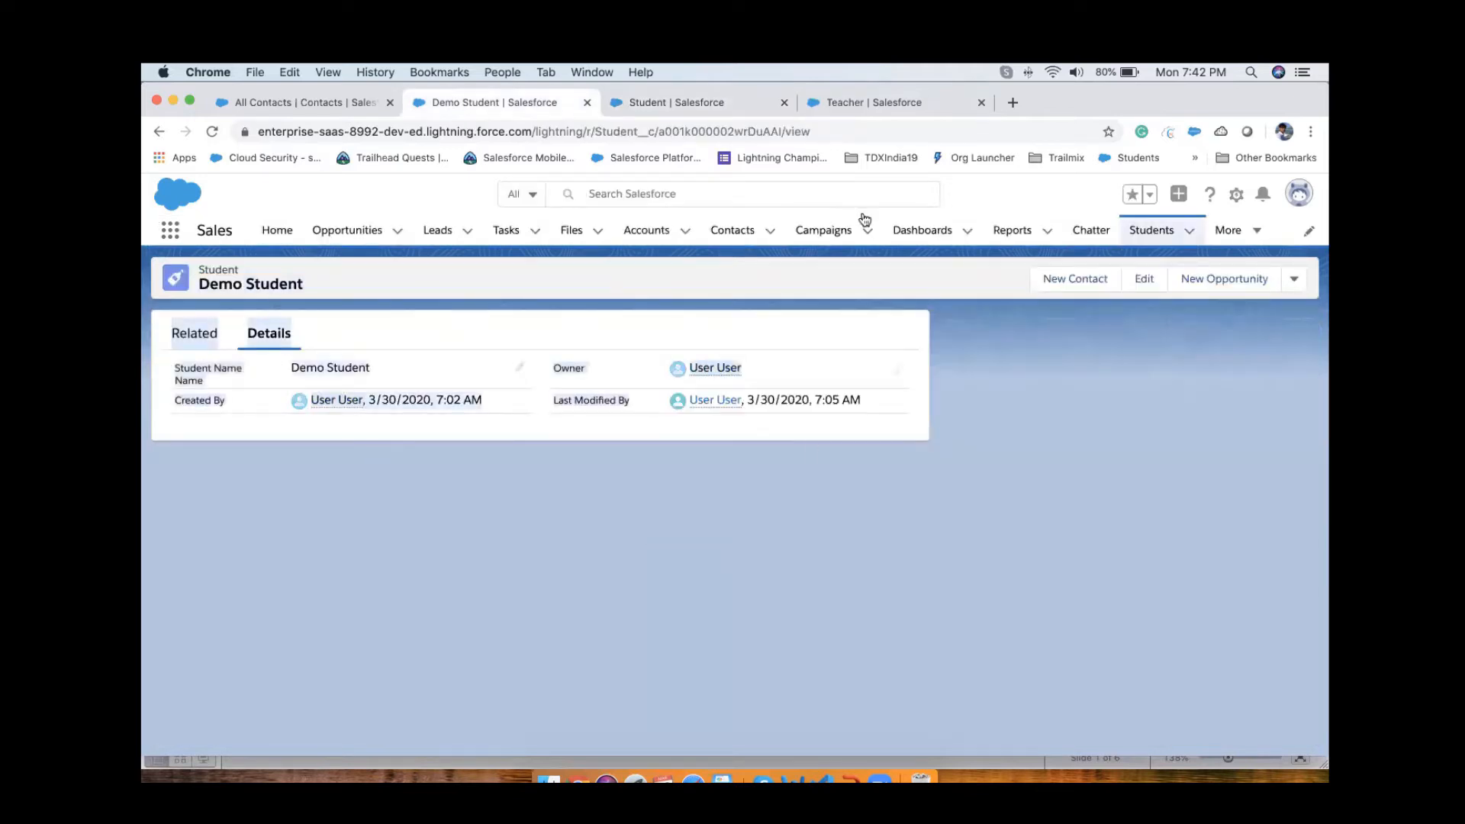
pyautogui.click(702, 102)
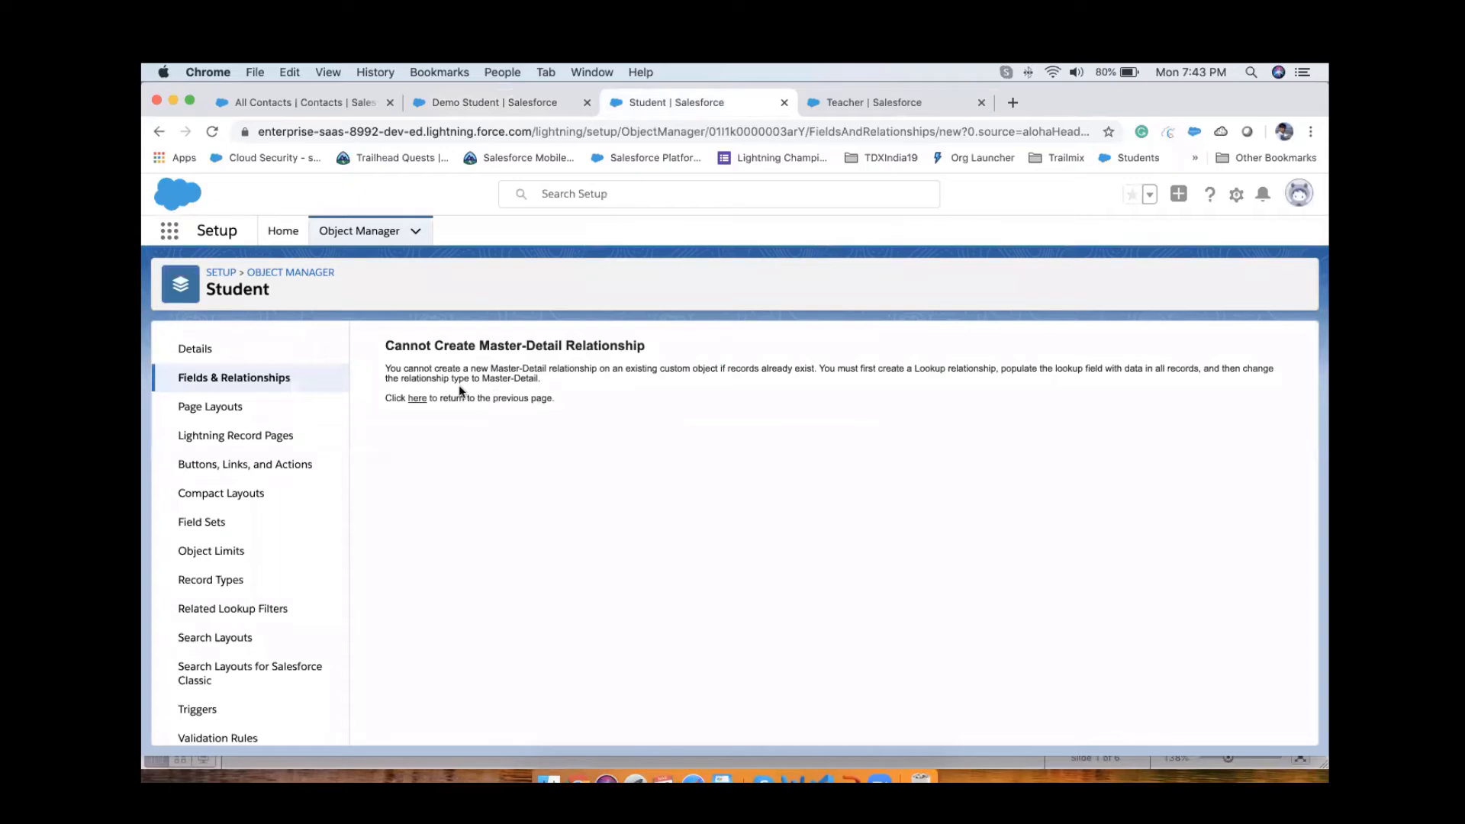
pyautogui.moveTo(384, 370); pyautogui.dragTo(699, 380)
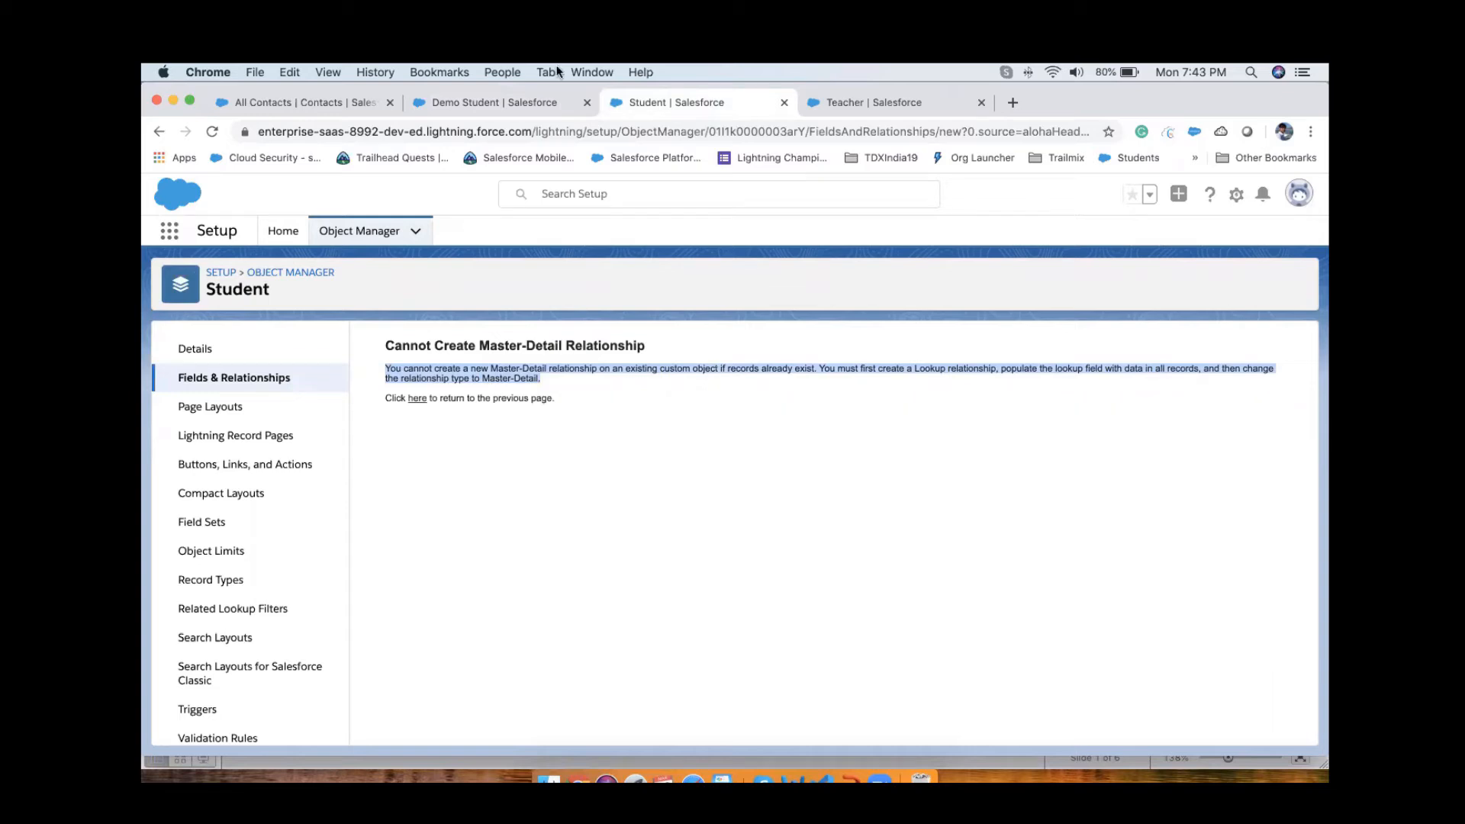
pyautogui.click(526, 111)
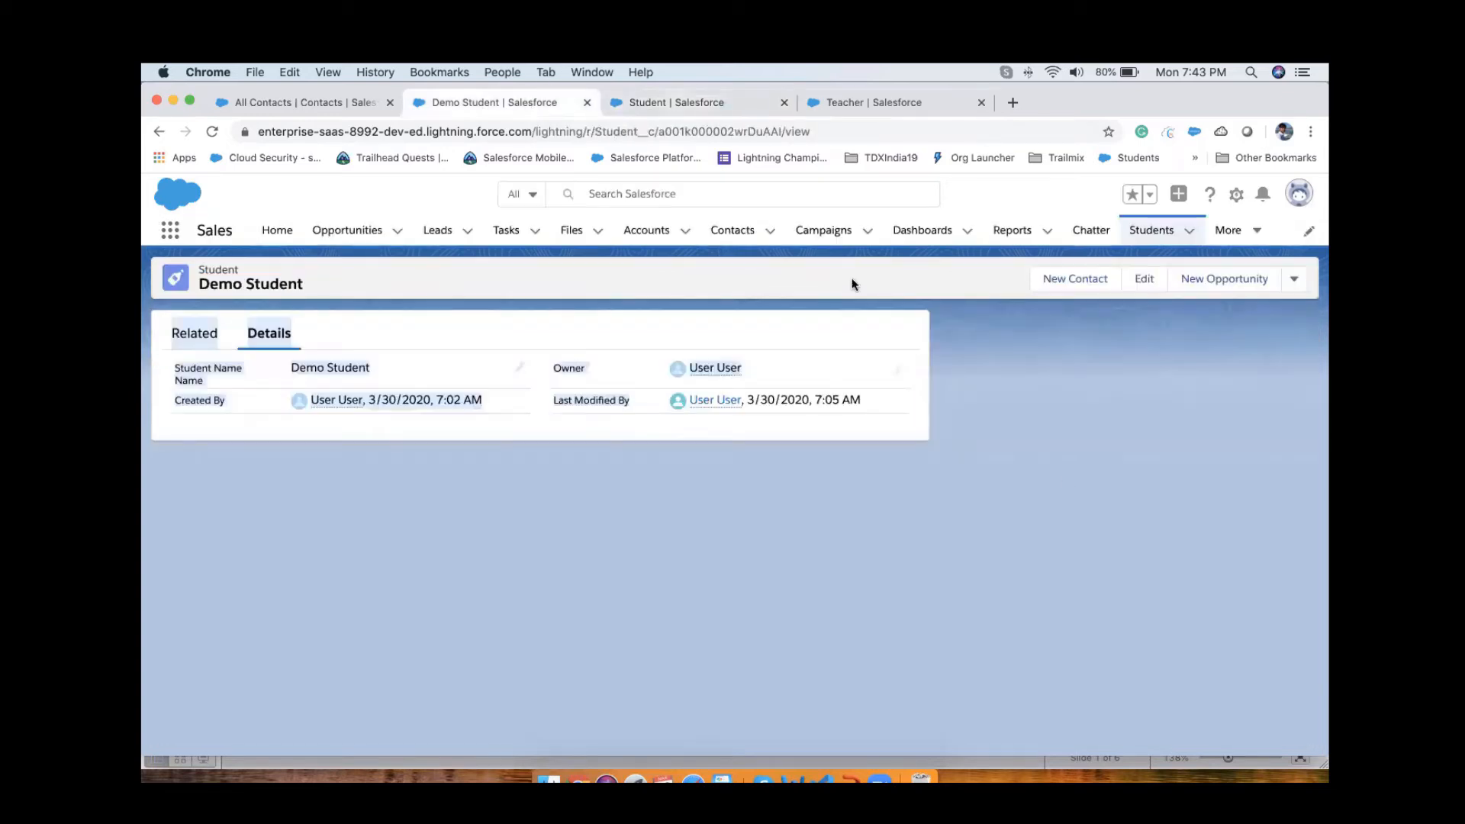
pyautogui.click(700, 107)
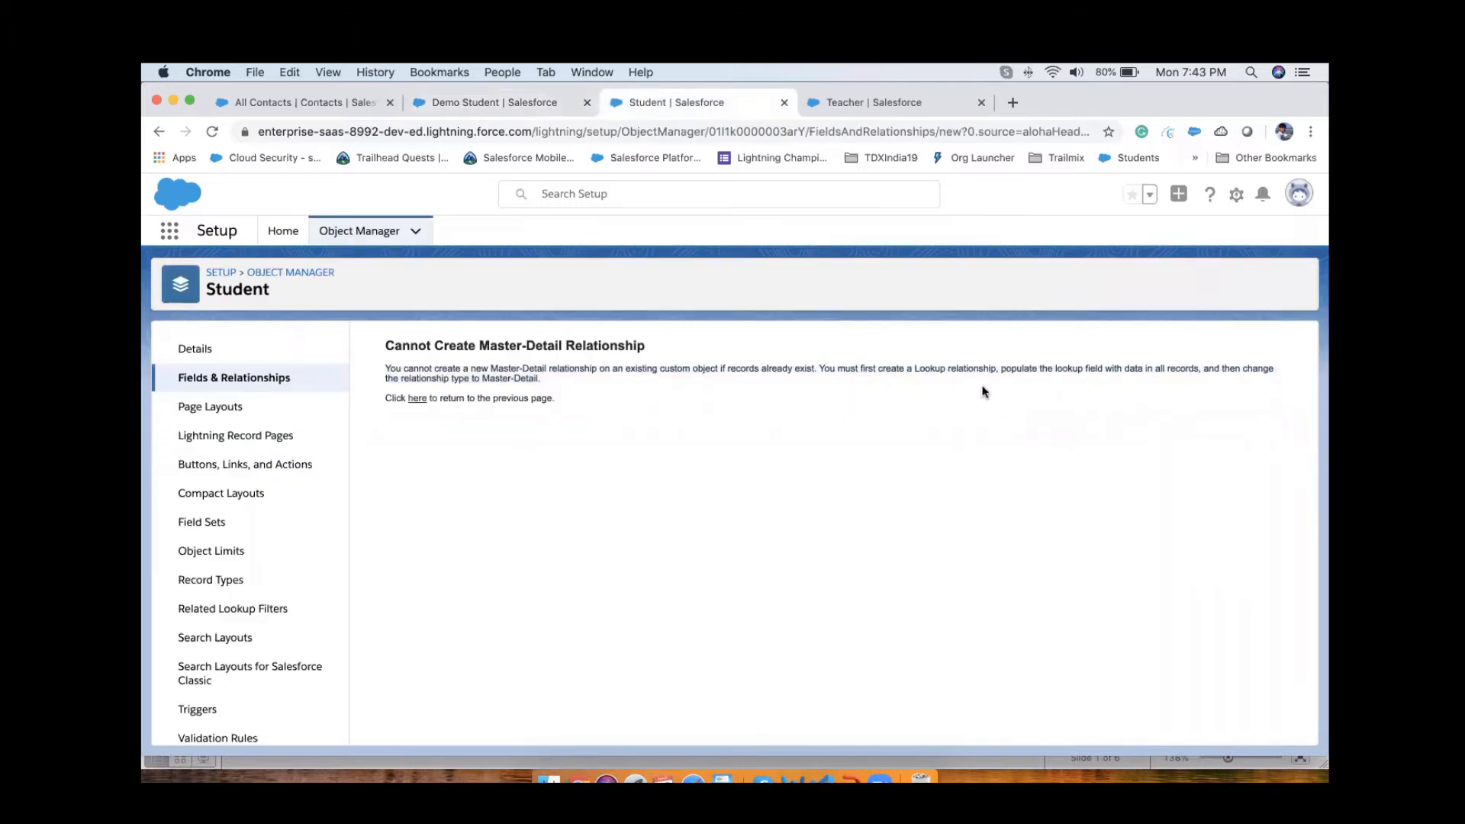
pyautogui.moveTo(938, 365); pyautogui.dragTo(1049, 364)
# Step: Delete the Demo Student record
pyautogui.click(501, 102)
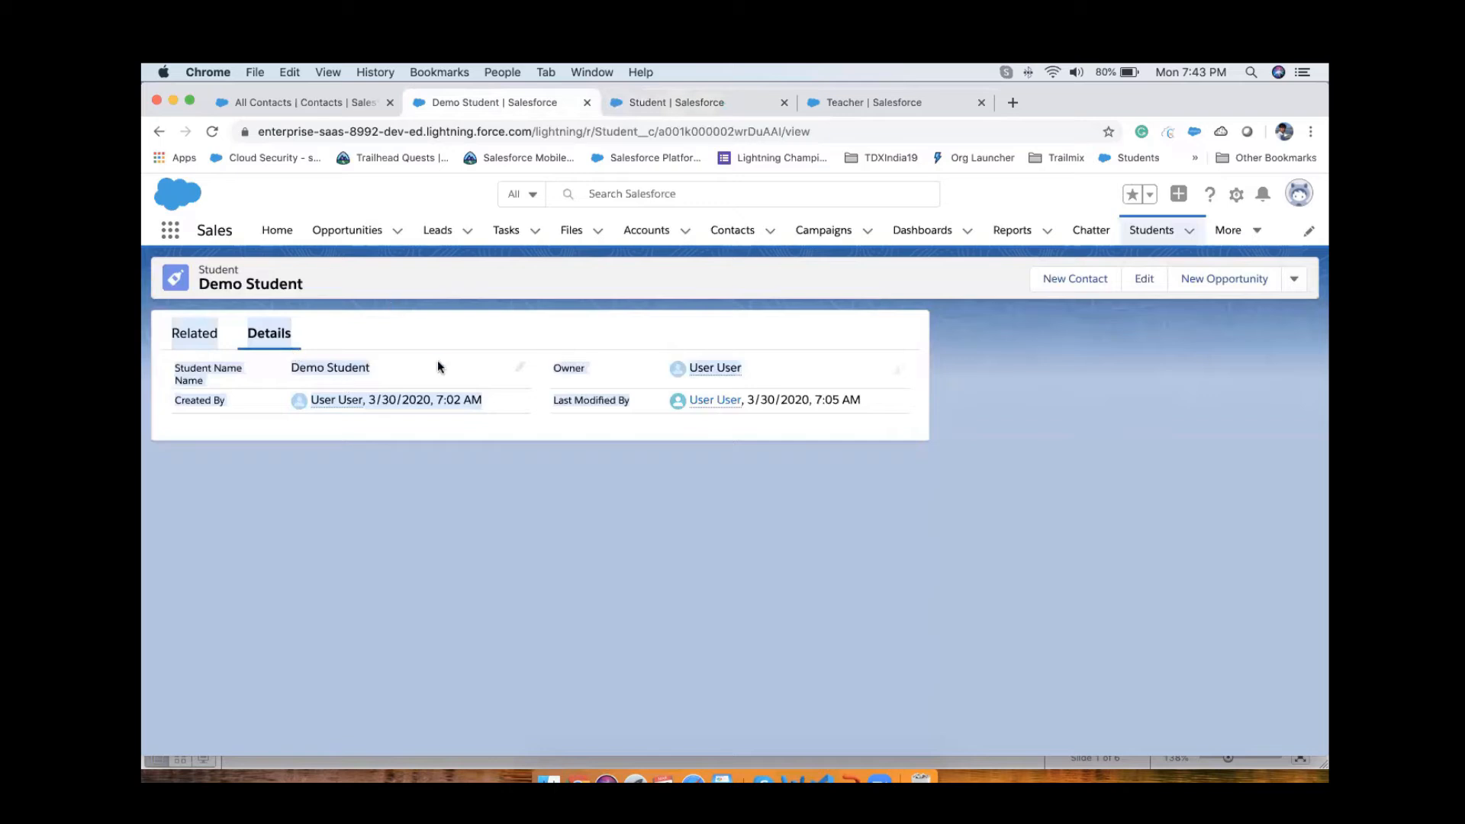
pyautogui.click(1294, 281)
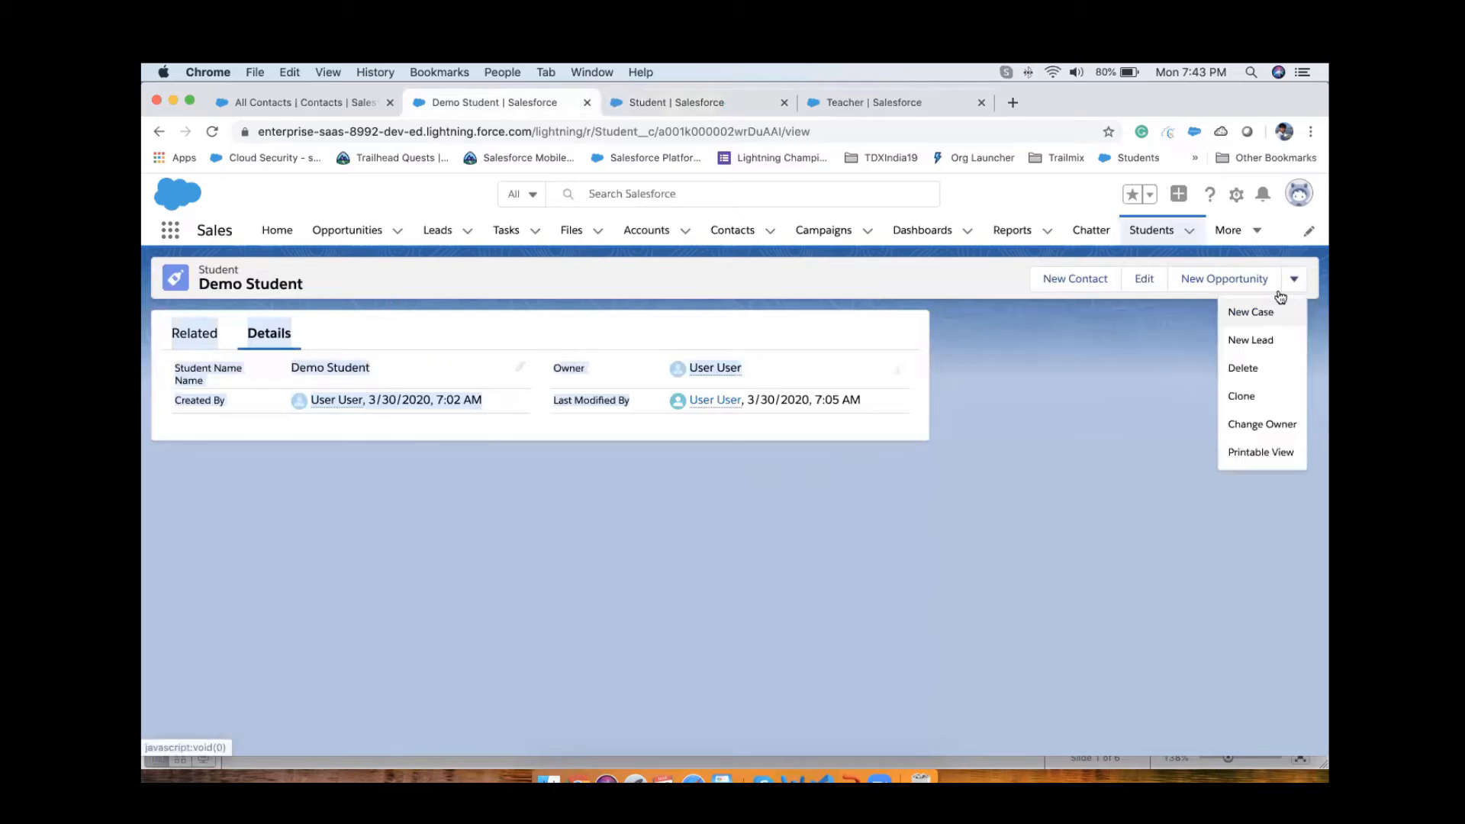
pyautogui.click(1252, 370)
pyautogui.click(963, 511)
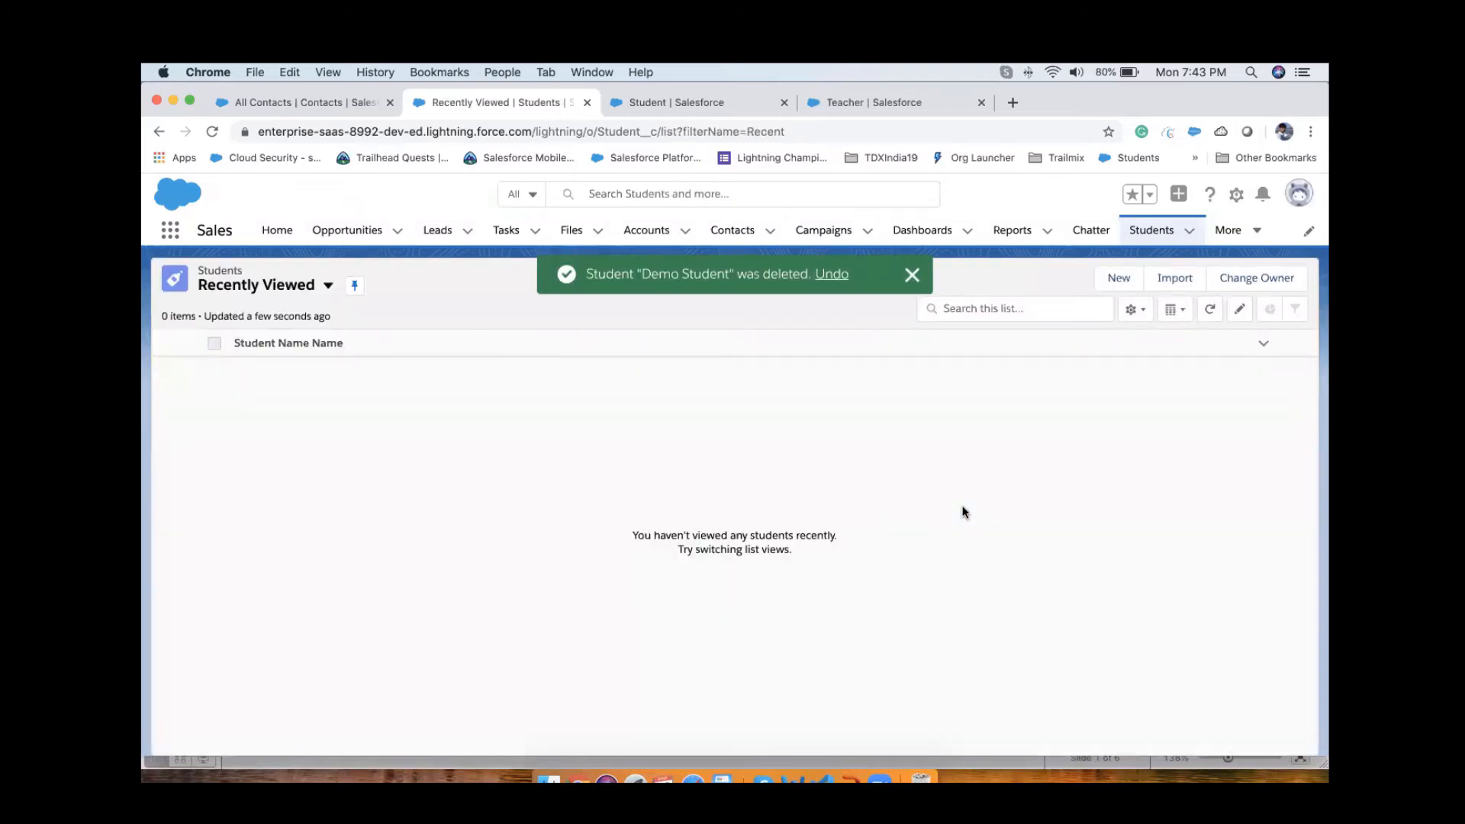
# Step: Return to the Student object's field list and start a new custom field with the Master-Detail Relationship data type
pyautogui.click(914, 275)
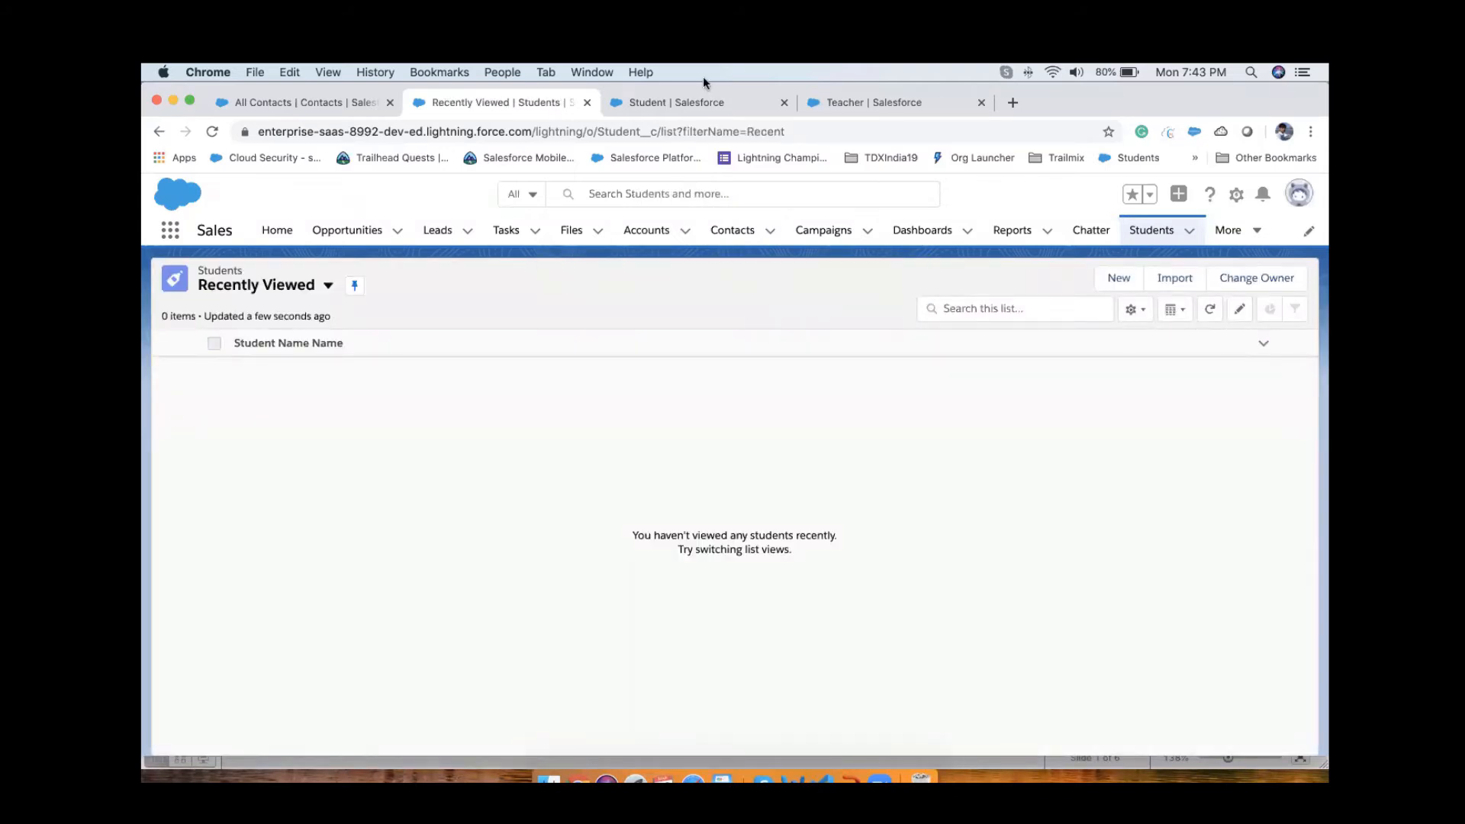
pyautogui.click(680, 94)
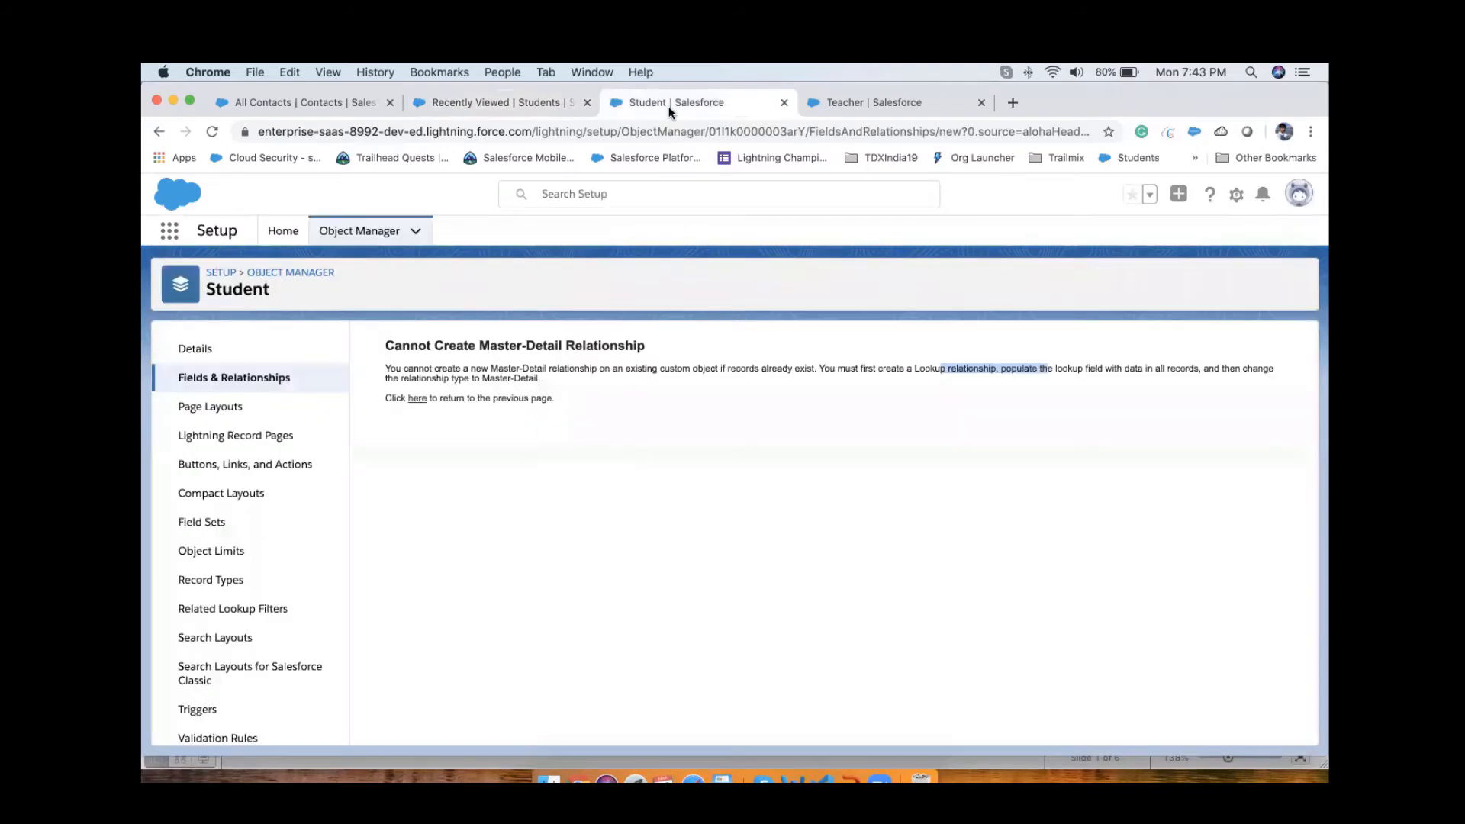
pyautogui.click(418, 399)
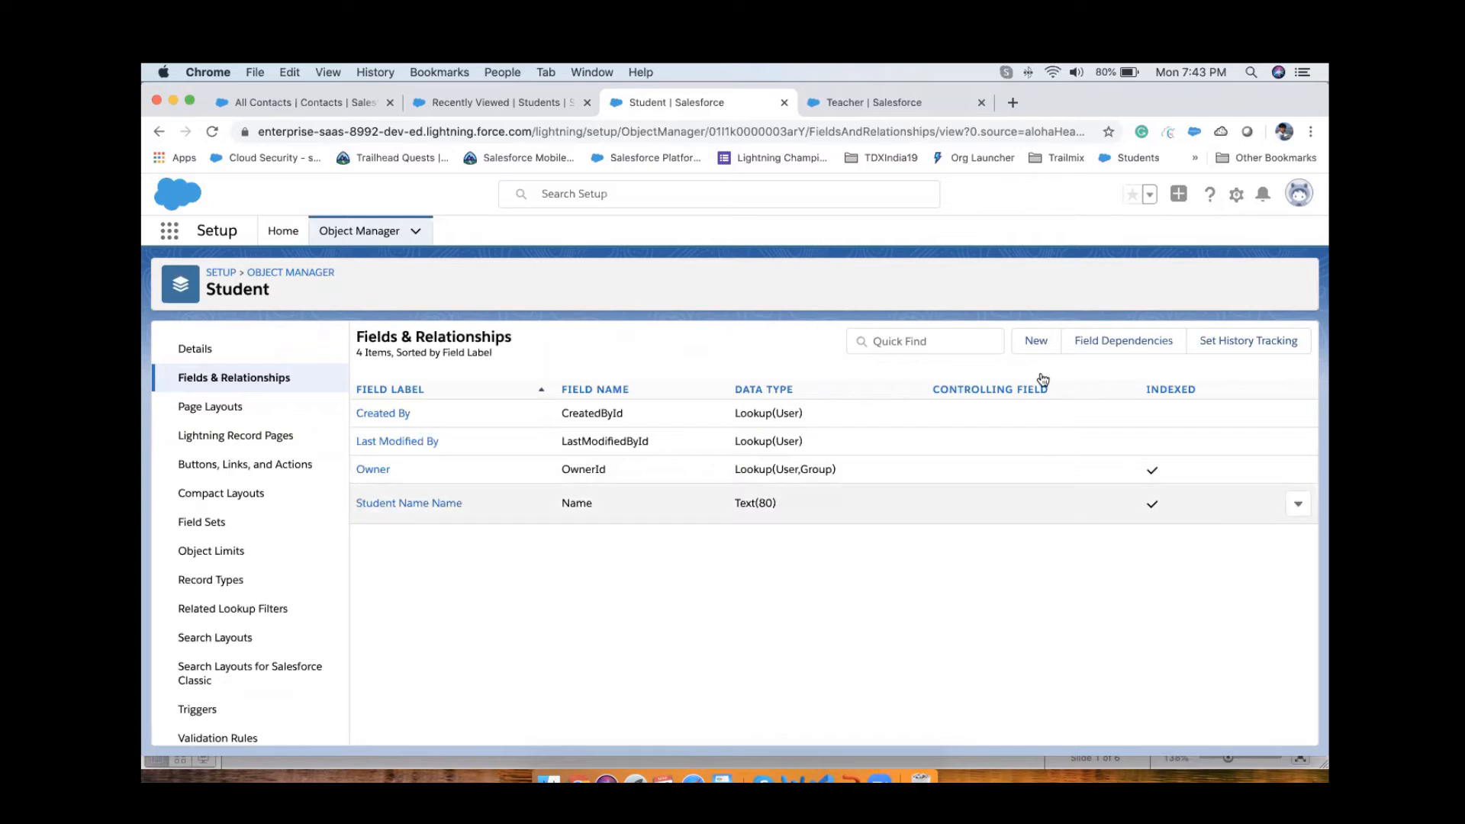
pyautogui.click(1035, 341)
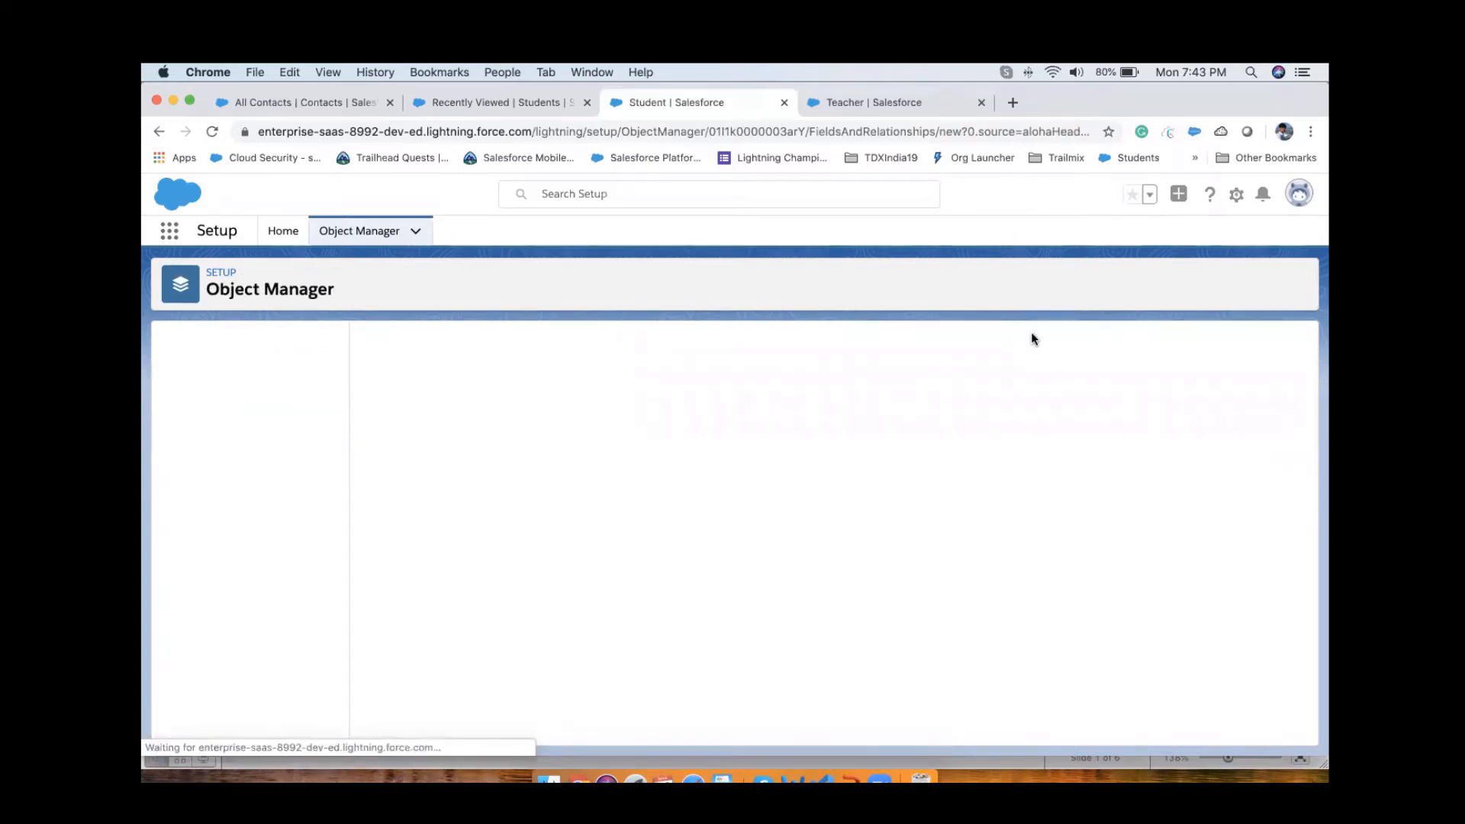
pyautogui.scroll(-3, 528, 562)
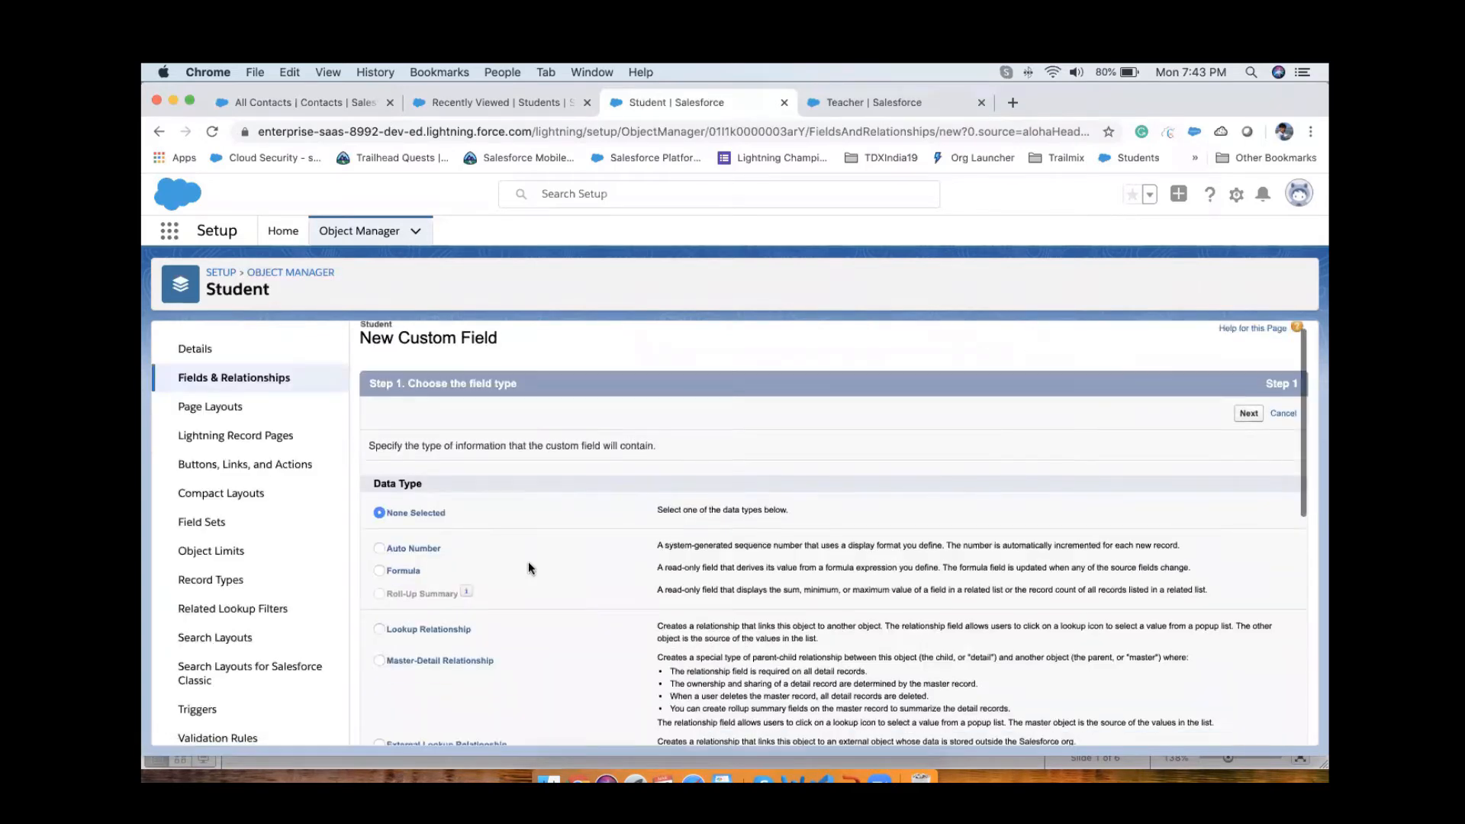
pyautogui.click(404, 478)
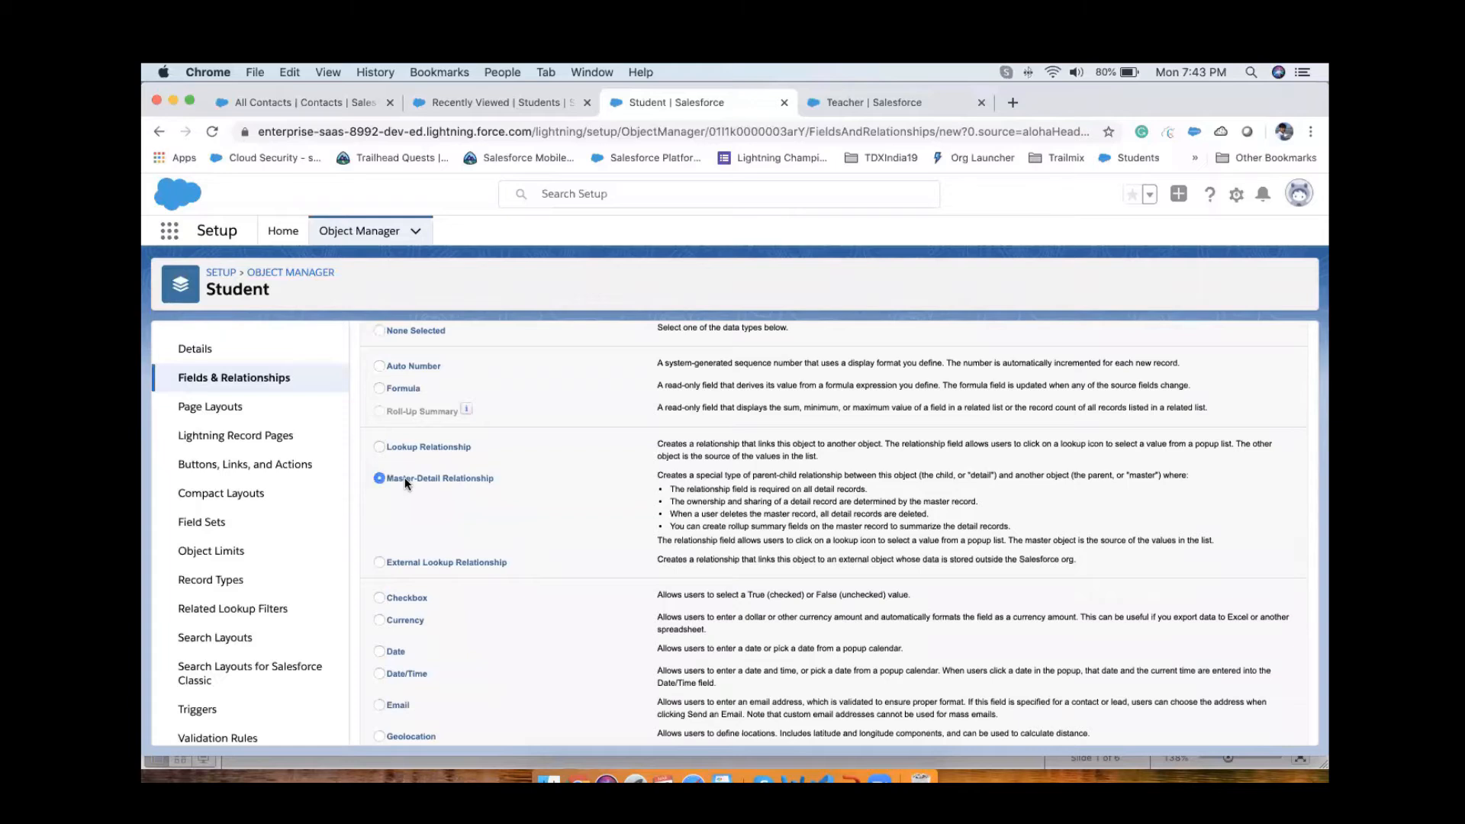
pyautogui.scroll(1, 1081, 432)
pyautogui.scroll(2, 1080, 432)
pyautogui.click(1247, 430)
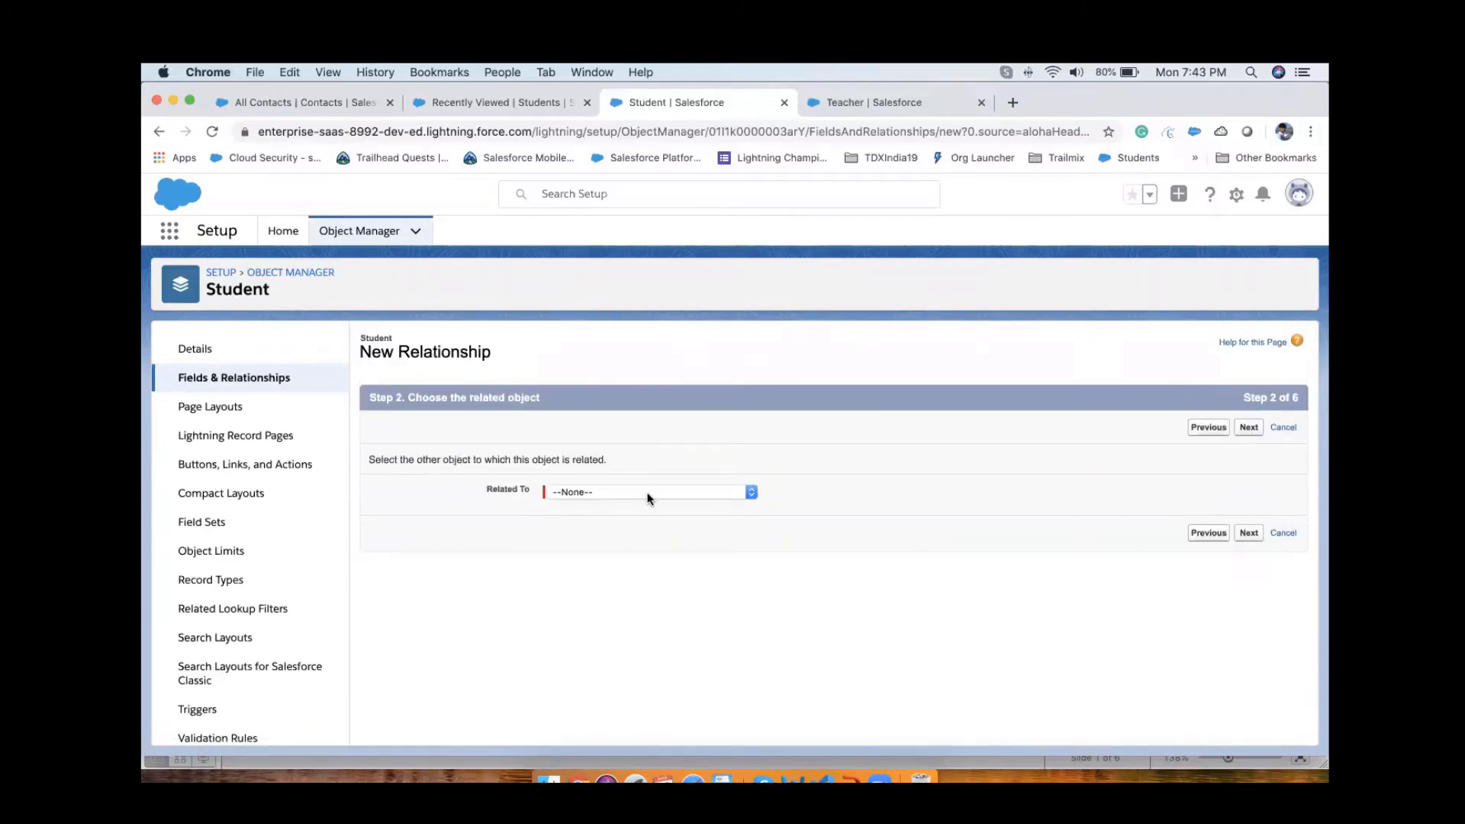
# Step: Choose Contact as the related object for the Student master-detail relationship and continue to its field settings
pyautogui.click(648, 498)
pyautogui.write('co')
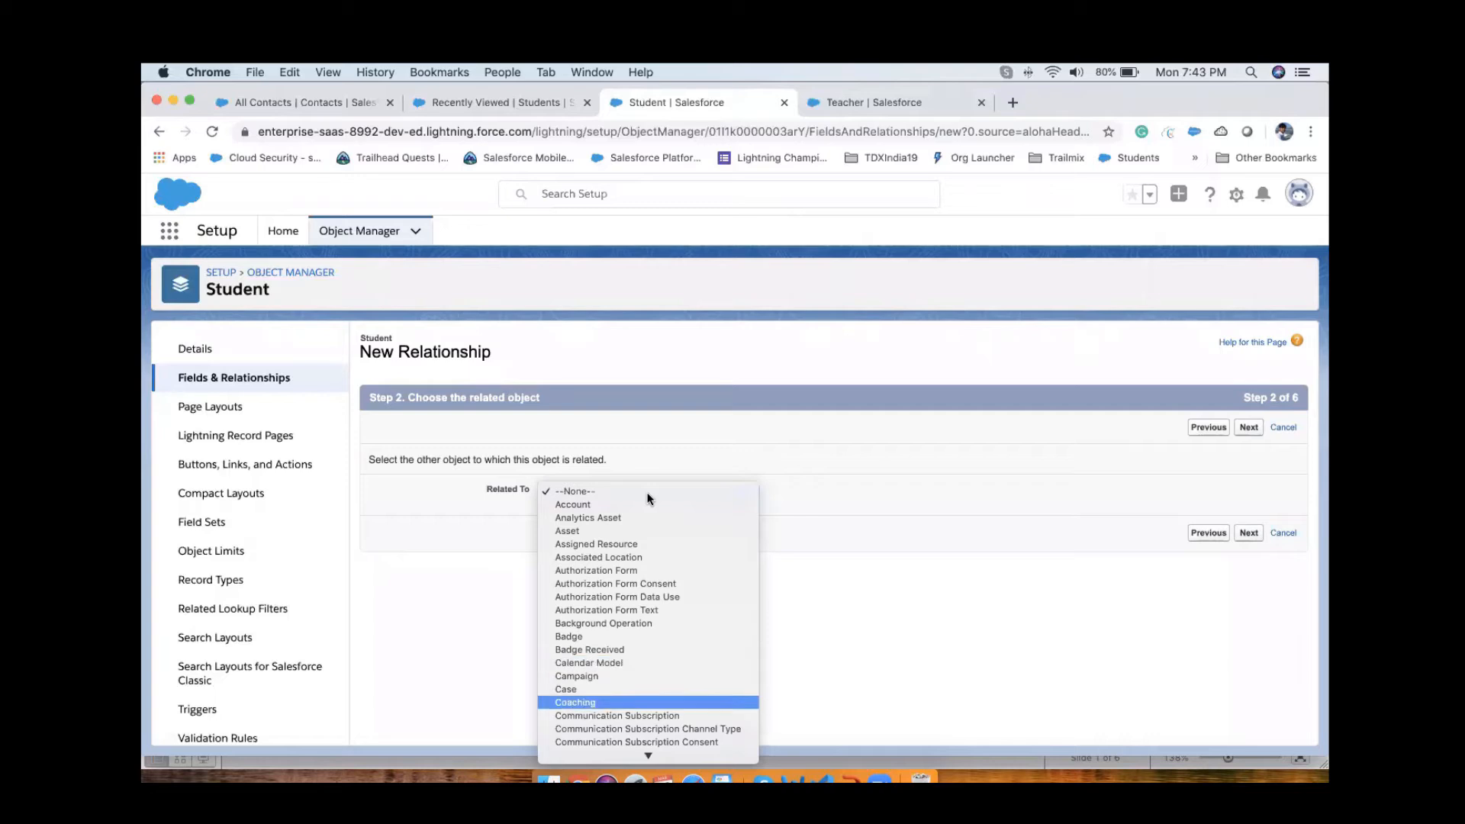
pyautogui.scroll(-3, 638, 621)
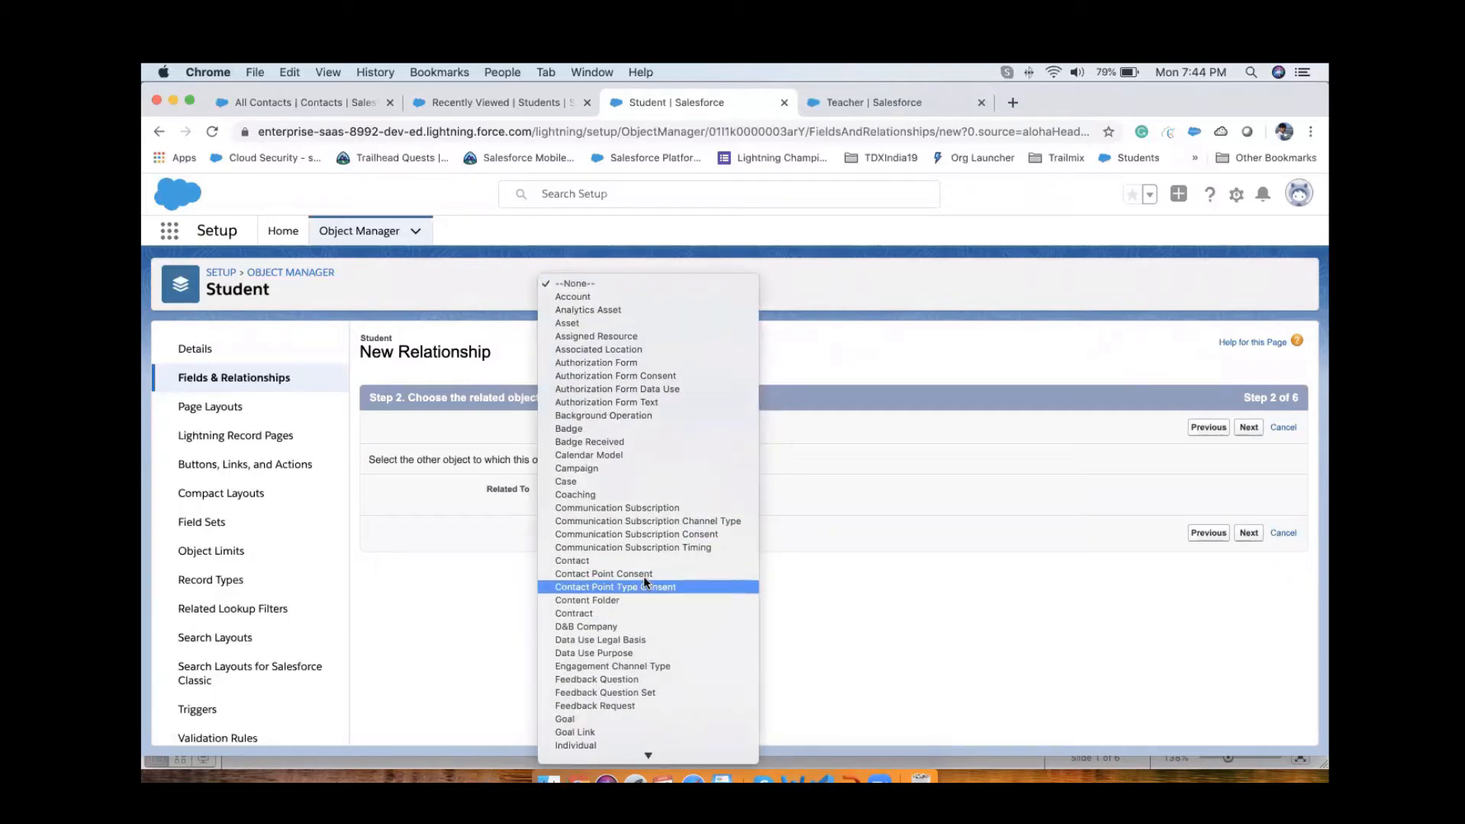
pyautogui.click(630, 557)
pyautogui.click(1248, 427)
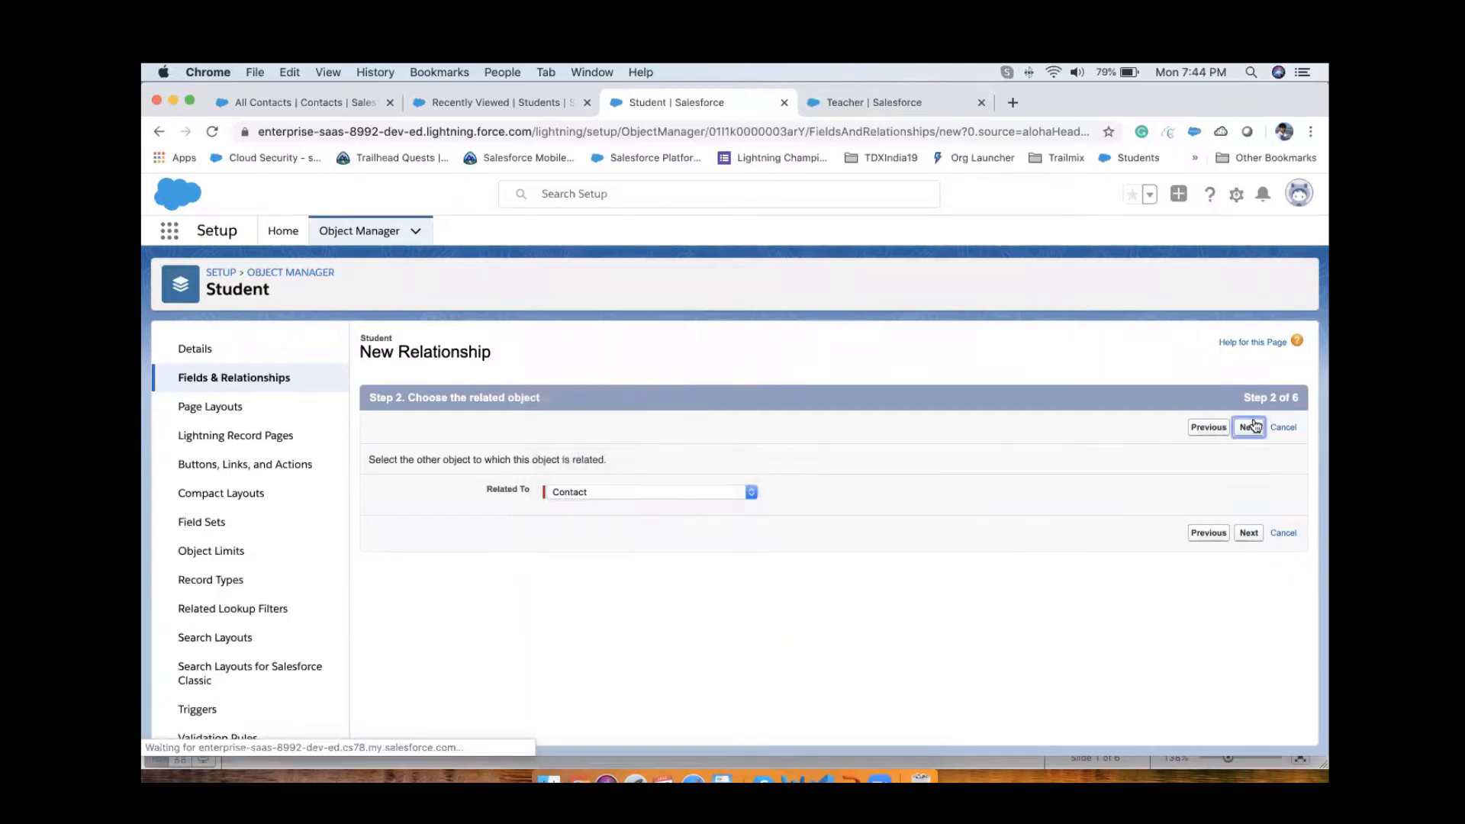
# Step: Define the relationship with label and field name Contact, keep the default security, layout and related list settings, and save it
pyautogui.click(746, 522)
pyautogui.scroll(-3, 697, 622)
pyautogui.click(1249, 726)
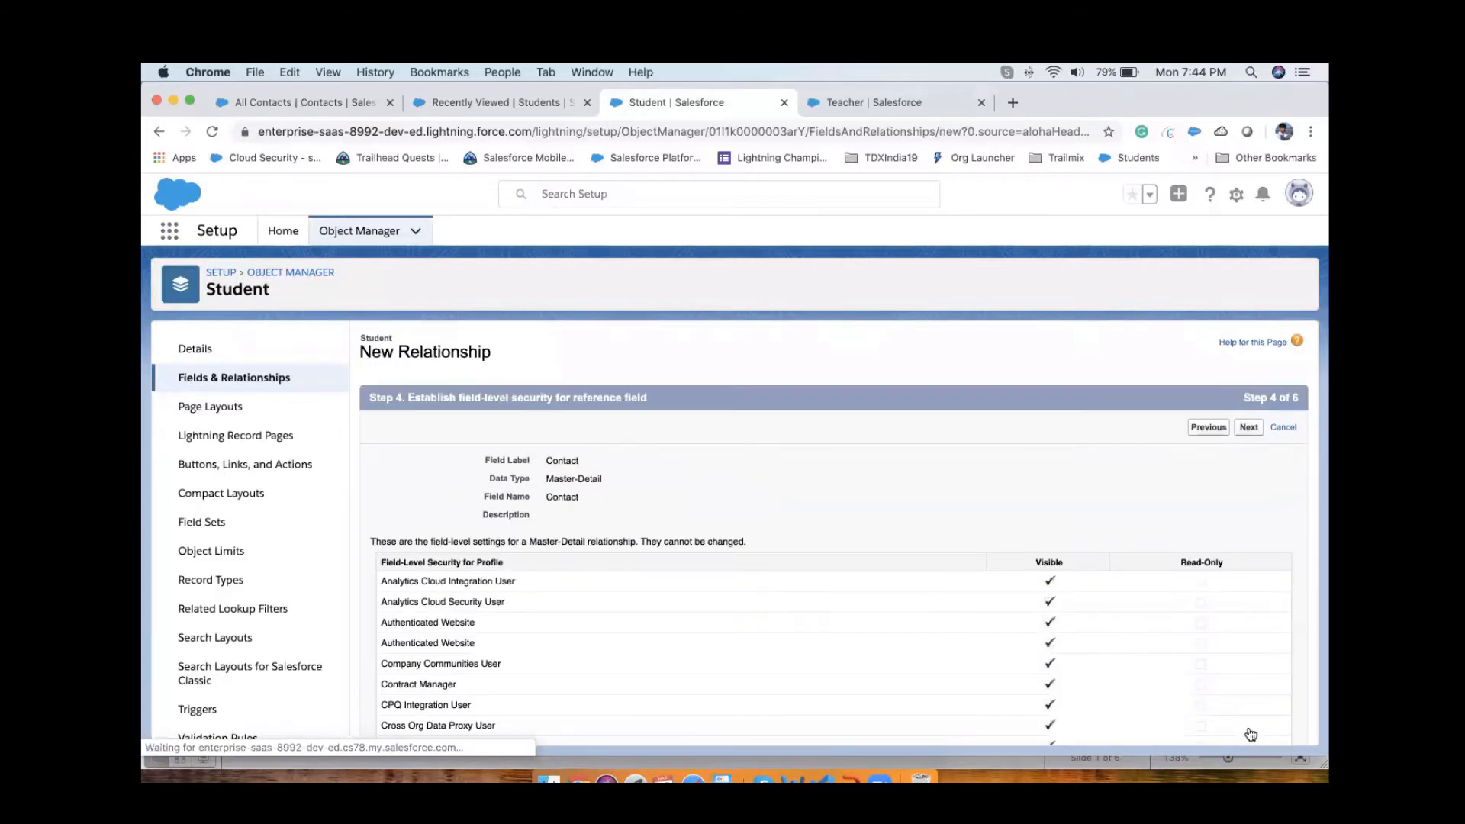
pyautogui.click(1247, 428)
pyautogui.click(1247, 428)
pyautogui.click(1244, 429)
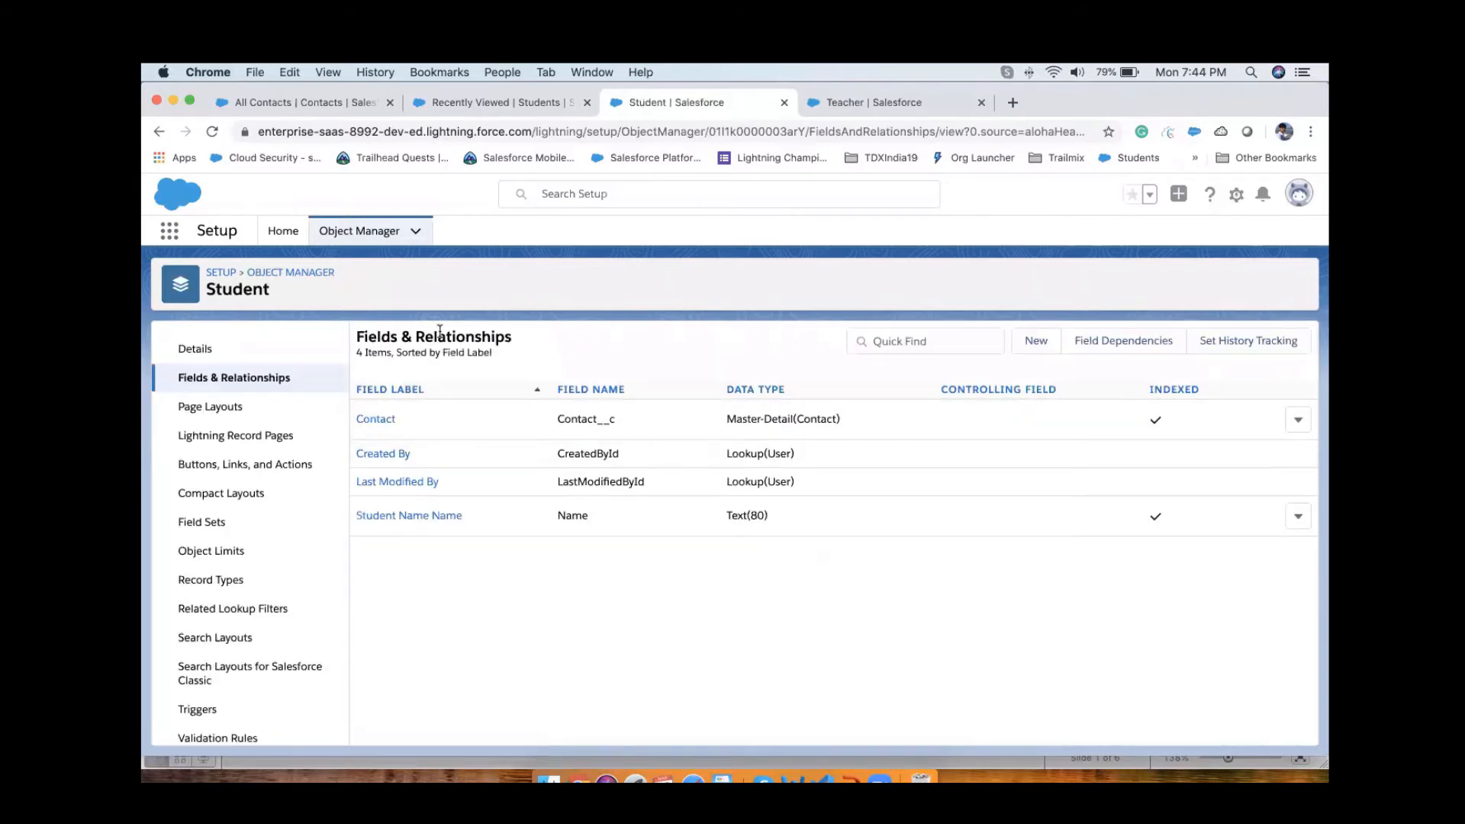
# Step: Open a new Student record form from the Students list and inspect its required Contact field
pyautogui.click(492, 104)
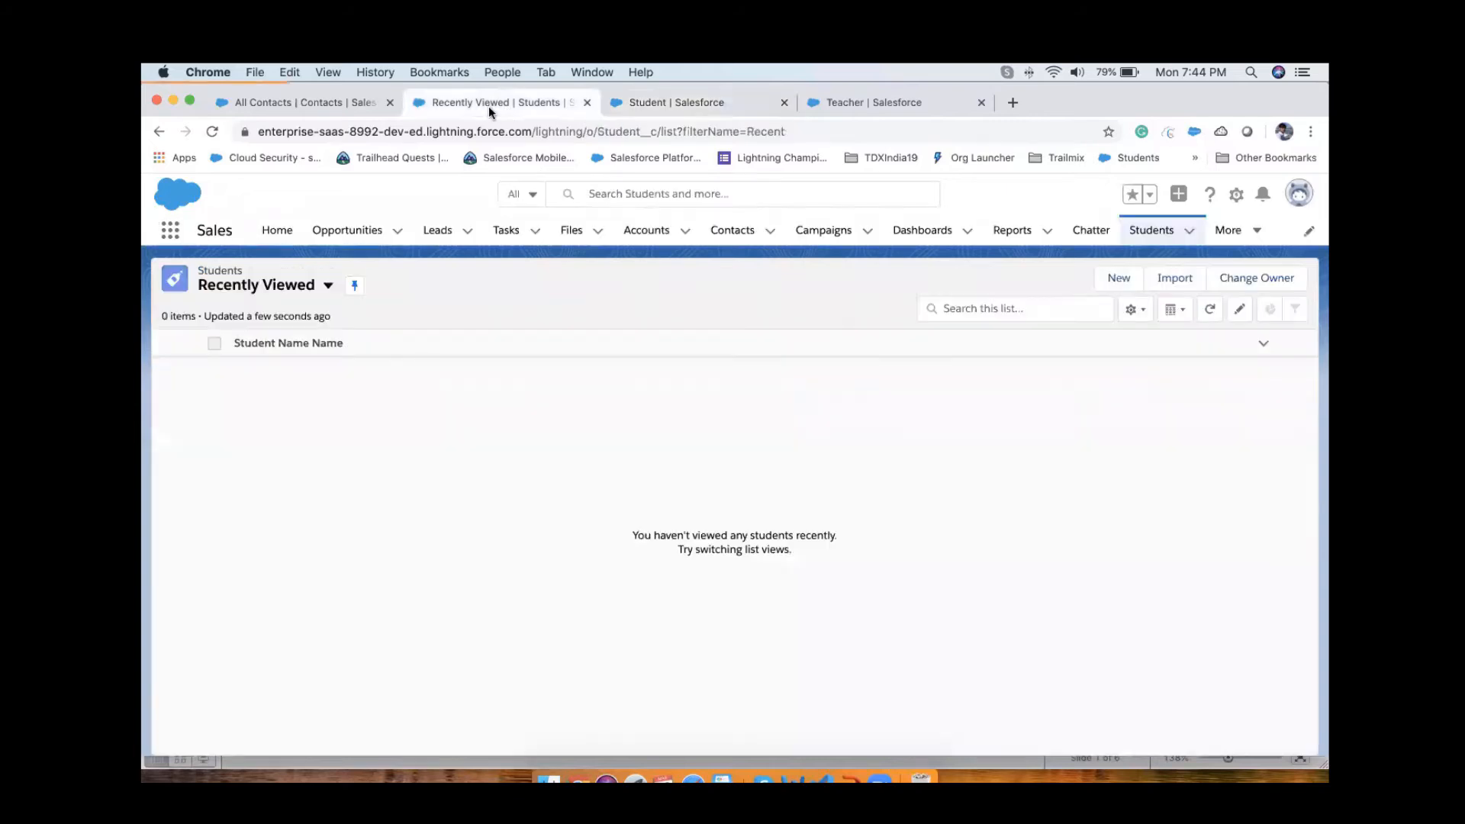
pyautogui.click(1143, 236)
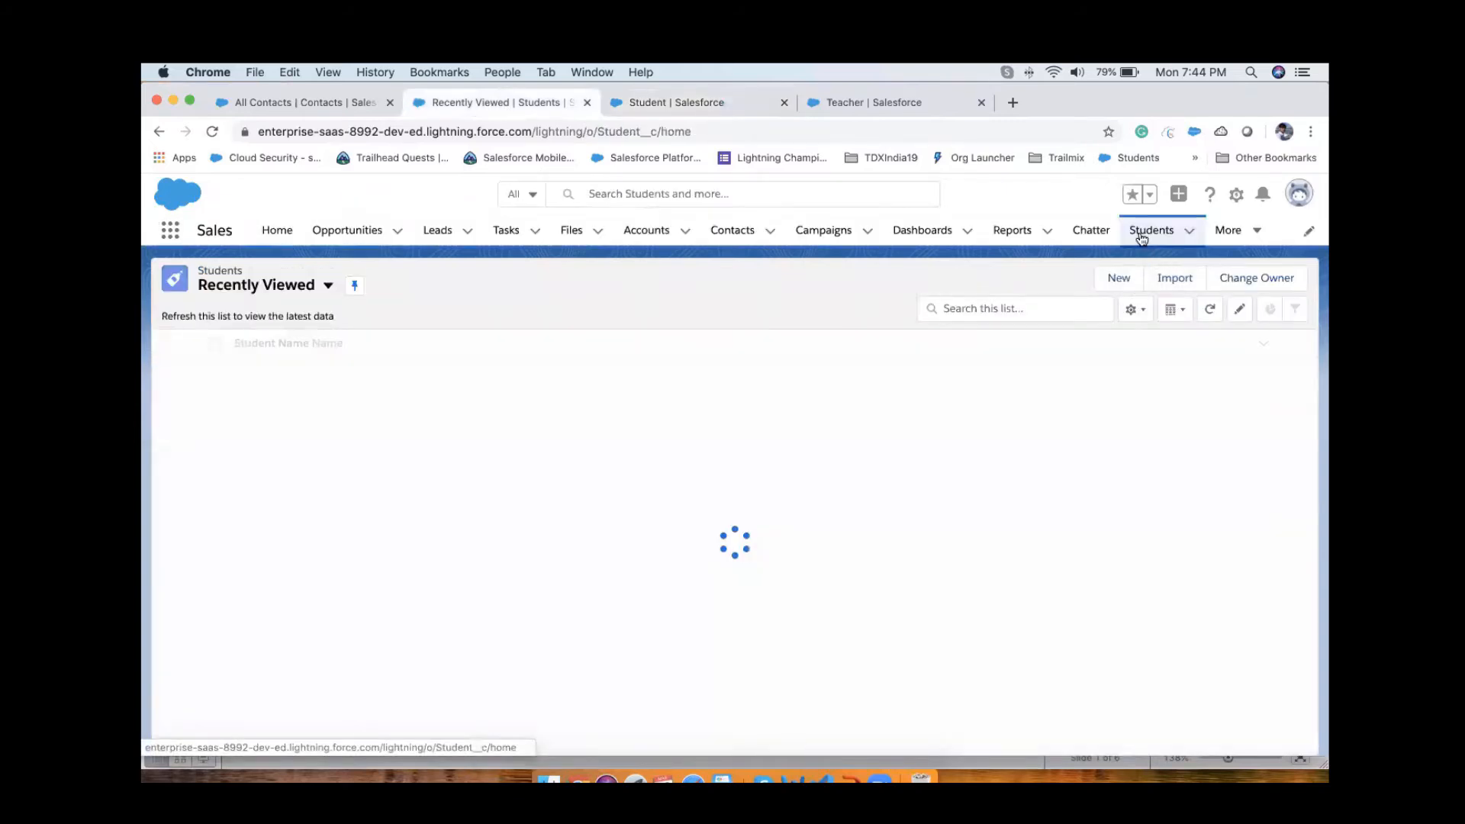
pyautogui.click(1117, 277)
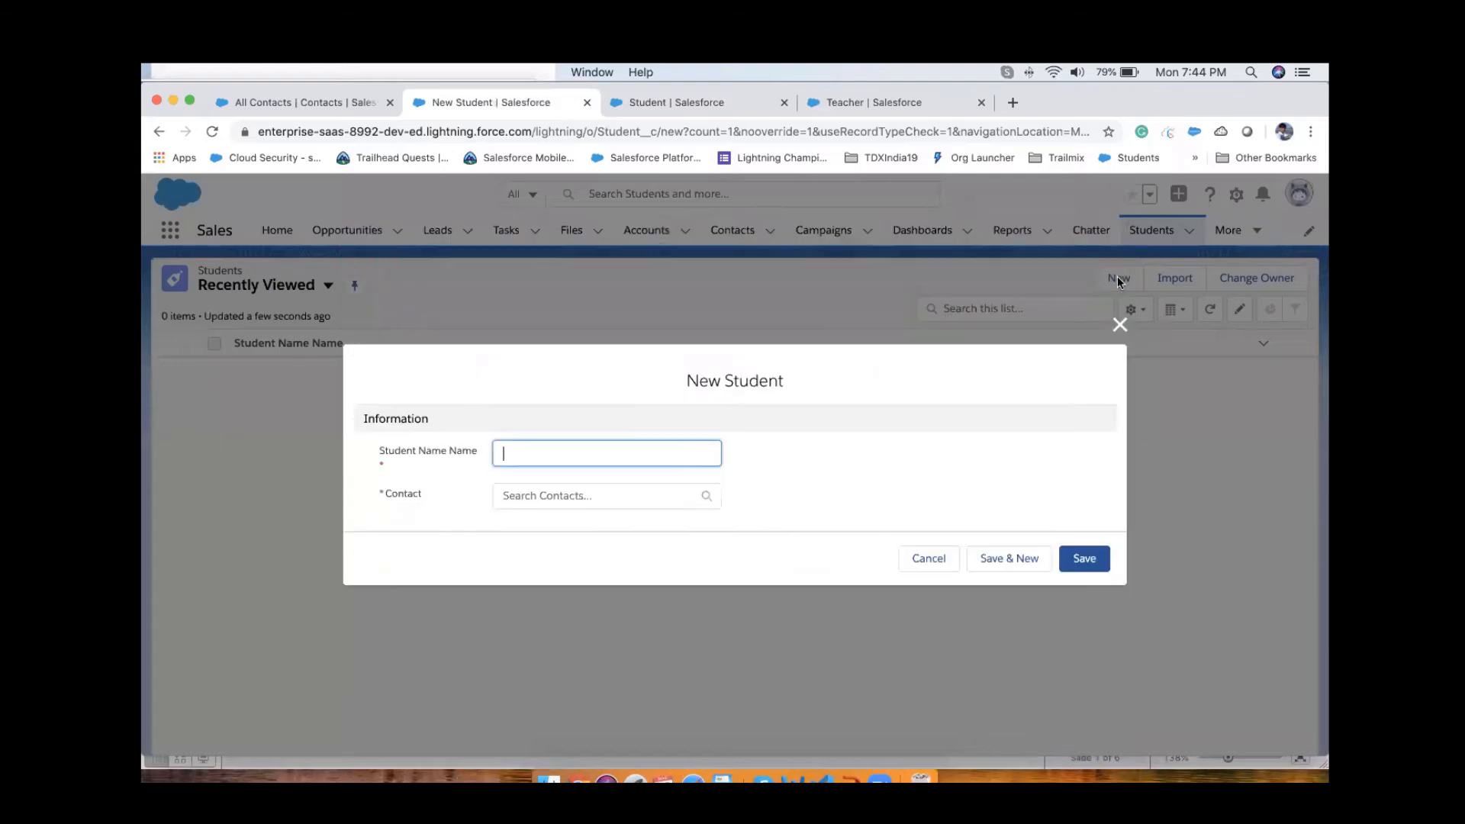
pyautogui.doubleClick(365, 497)
pyautogui.click(419, 496)
pyautogui.moveTo(419, 496)
pyautogui.mouseDown()
pyautogui.moveTo(445, 498)
pyautogui.moveTo(363, 500)
pyautogui.moveTo(443, 503)
pyautogui.mouseUp()
pyautogui.click(442, 497)
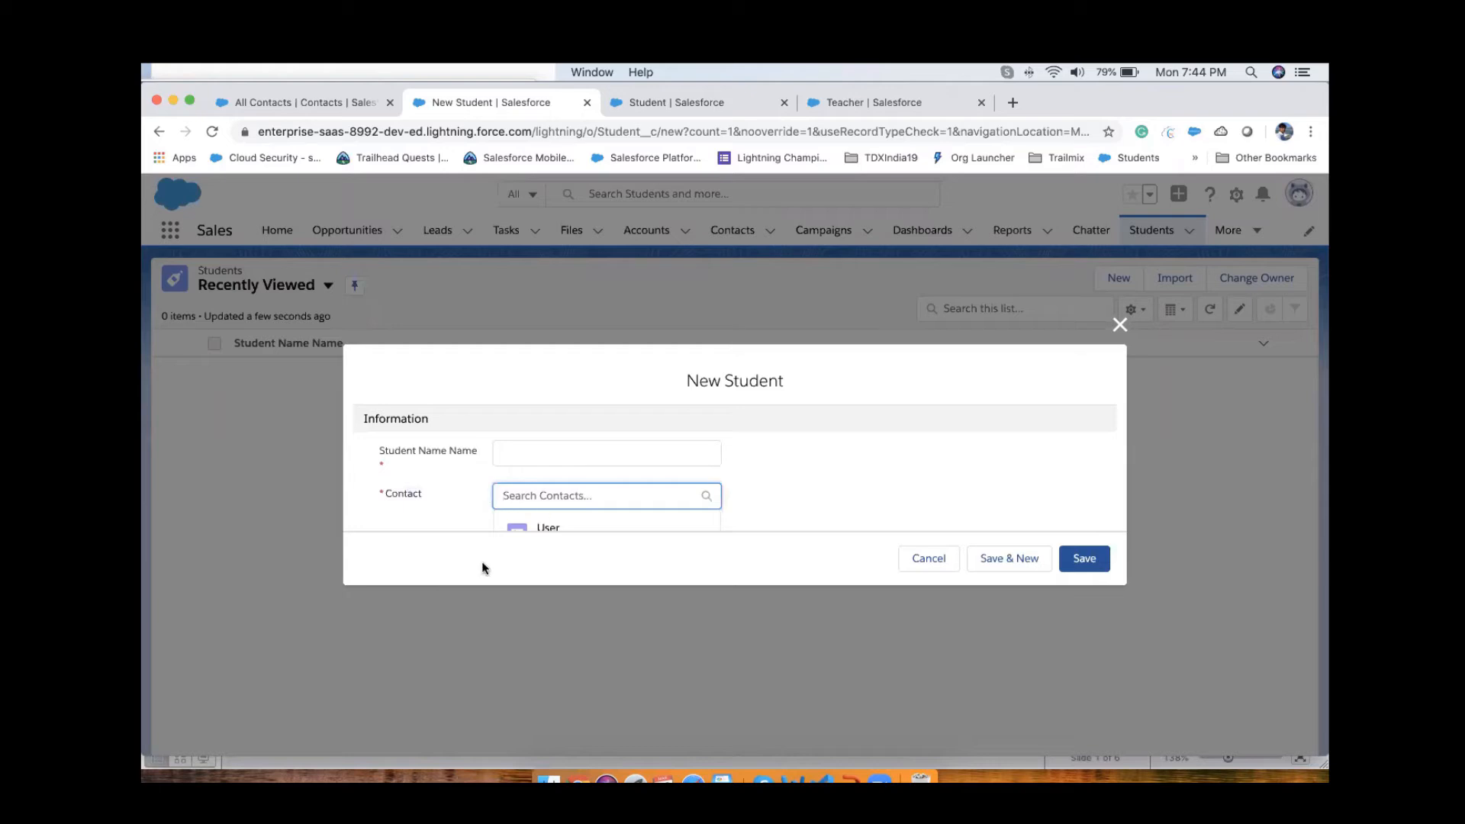
pyautogui.scroll(-2, 484, 474)
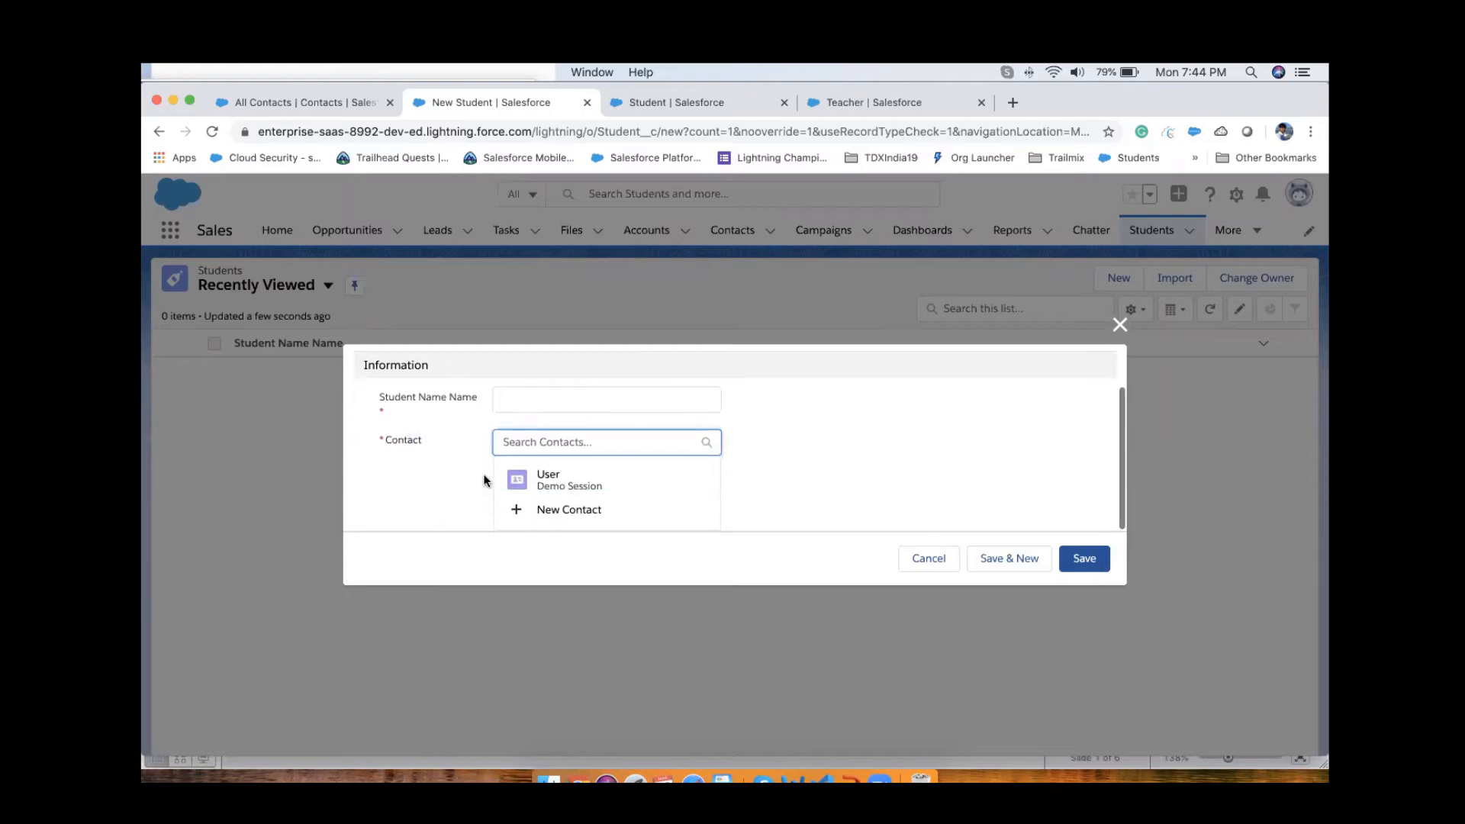
# Step: Fill in the student name as demo student, pick the User contact of Demo Session, and save the record
pyautogui.click(542, 400)
pyautogui.write('demo')
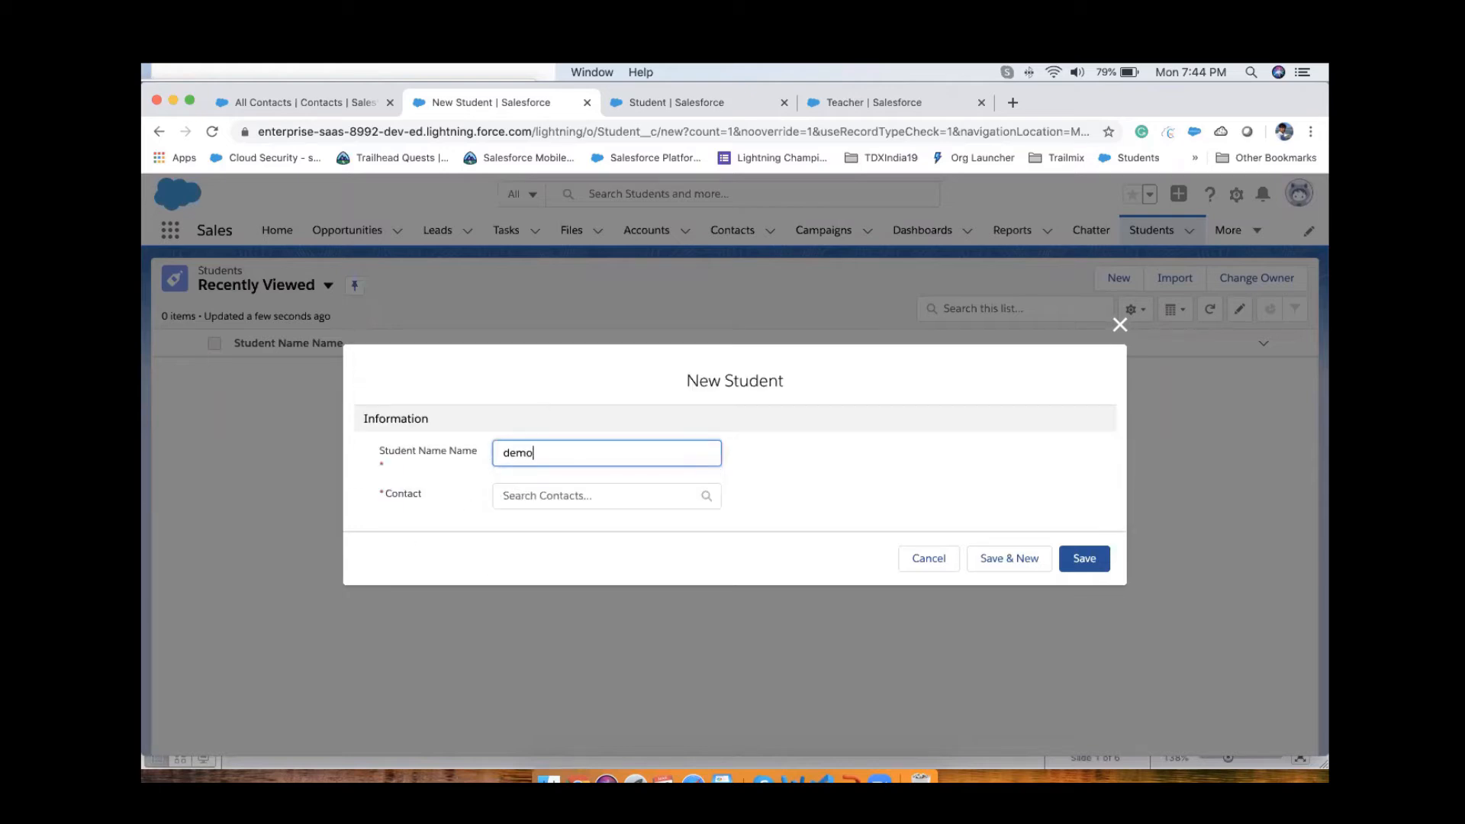
pyautogui.write(' student')
pyautogui.press('Tab')
pyautogui.scroll(-2, 569, 468)
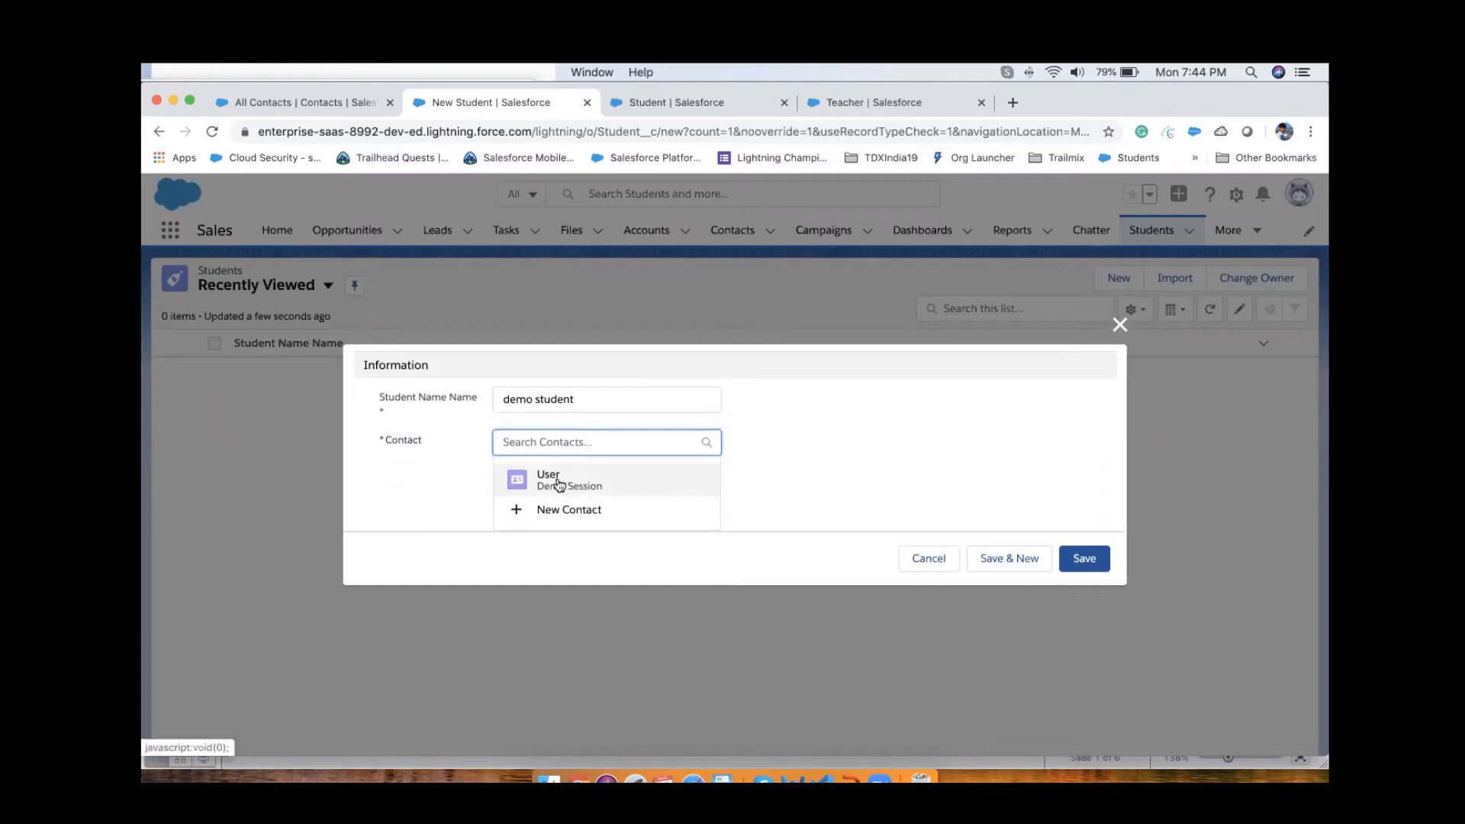
pyautogui.click(559, 484)
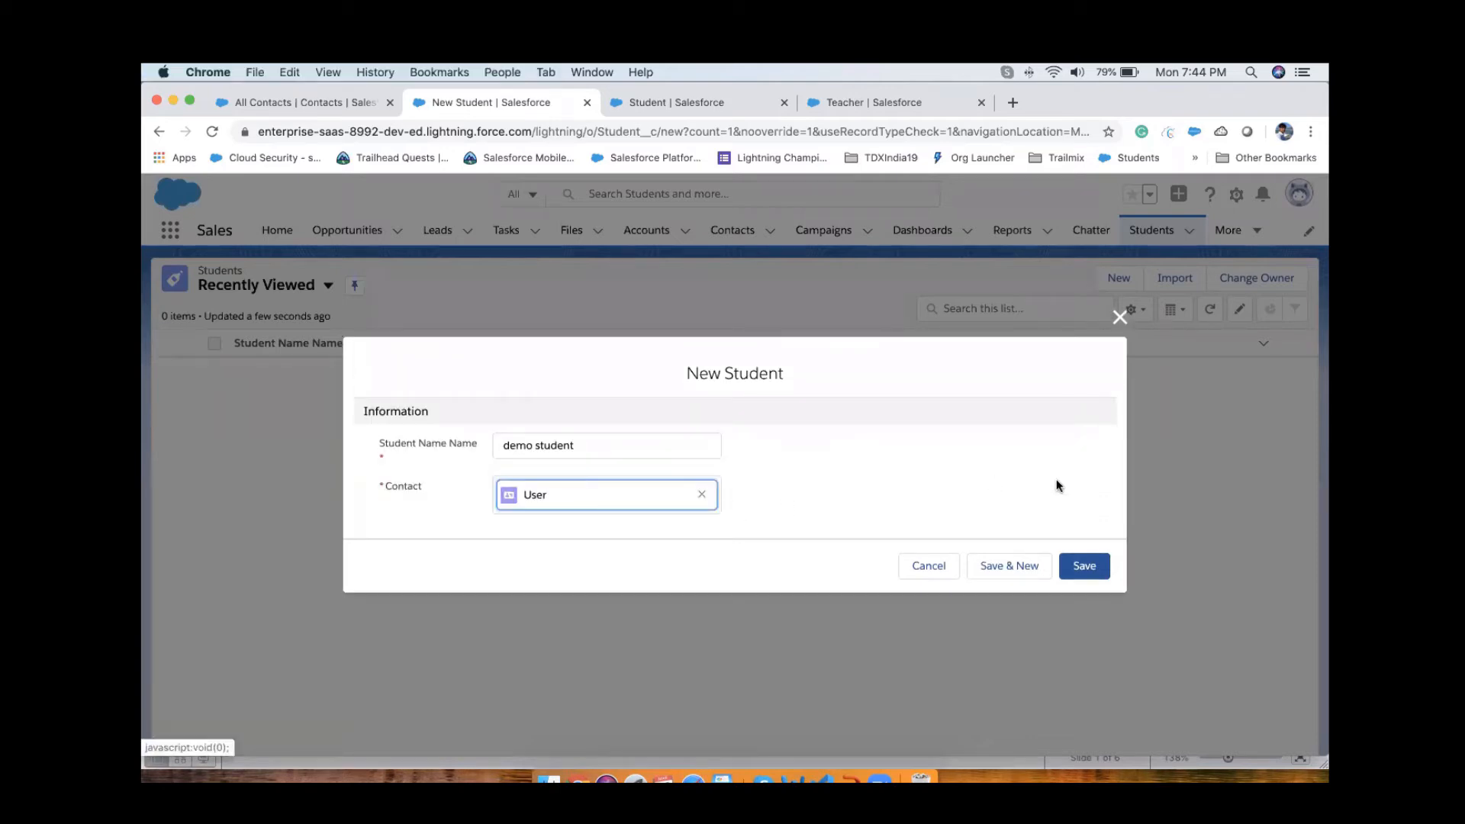
pyautogui.click(1086, 571)
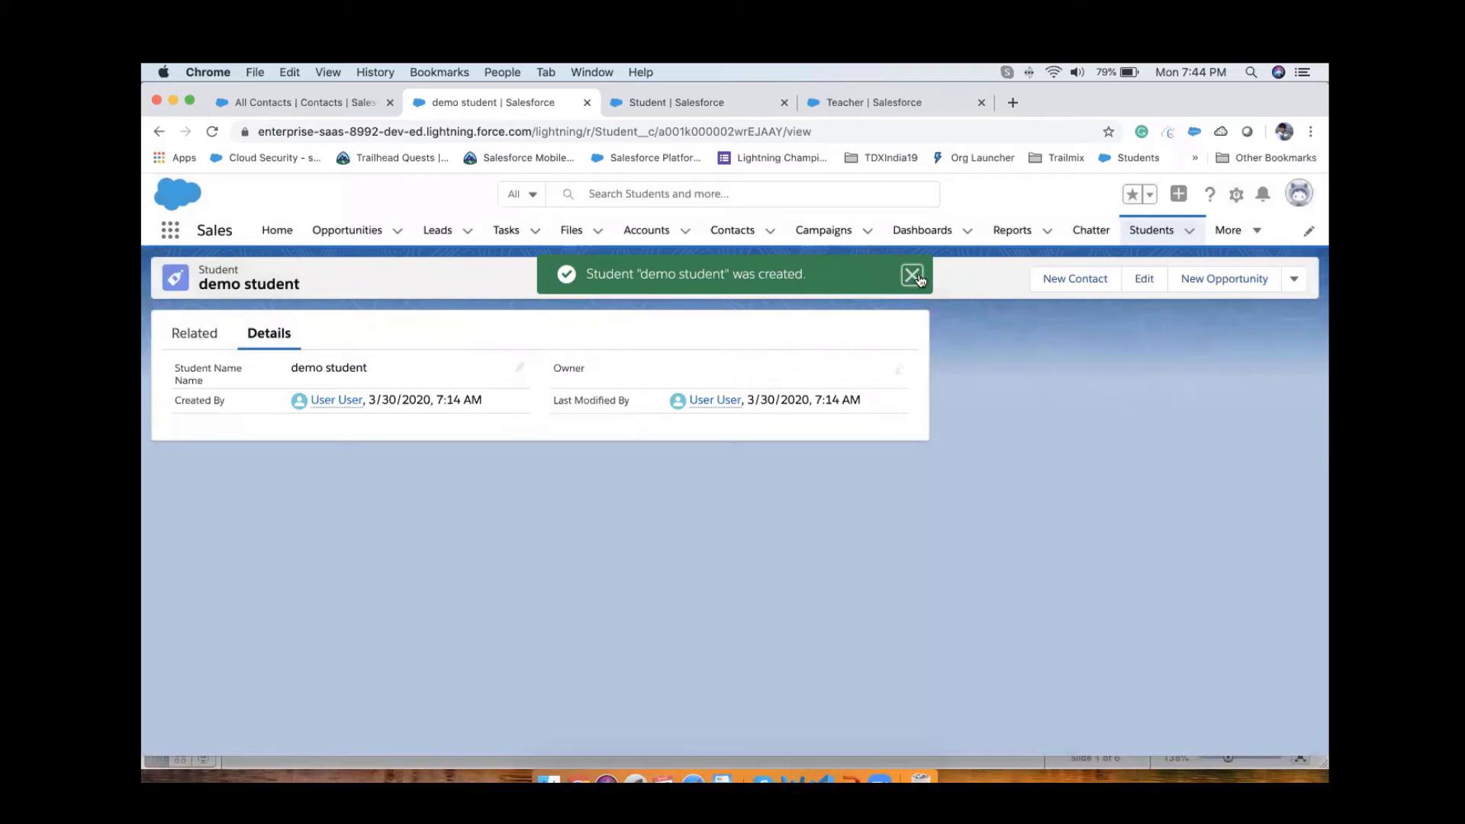
pyautogui.click(920, 281)
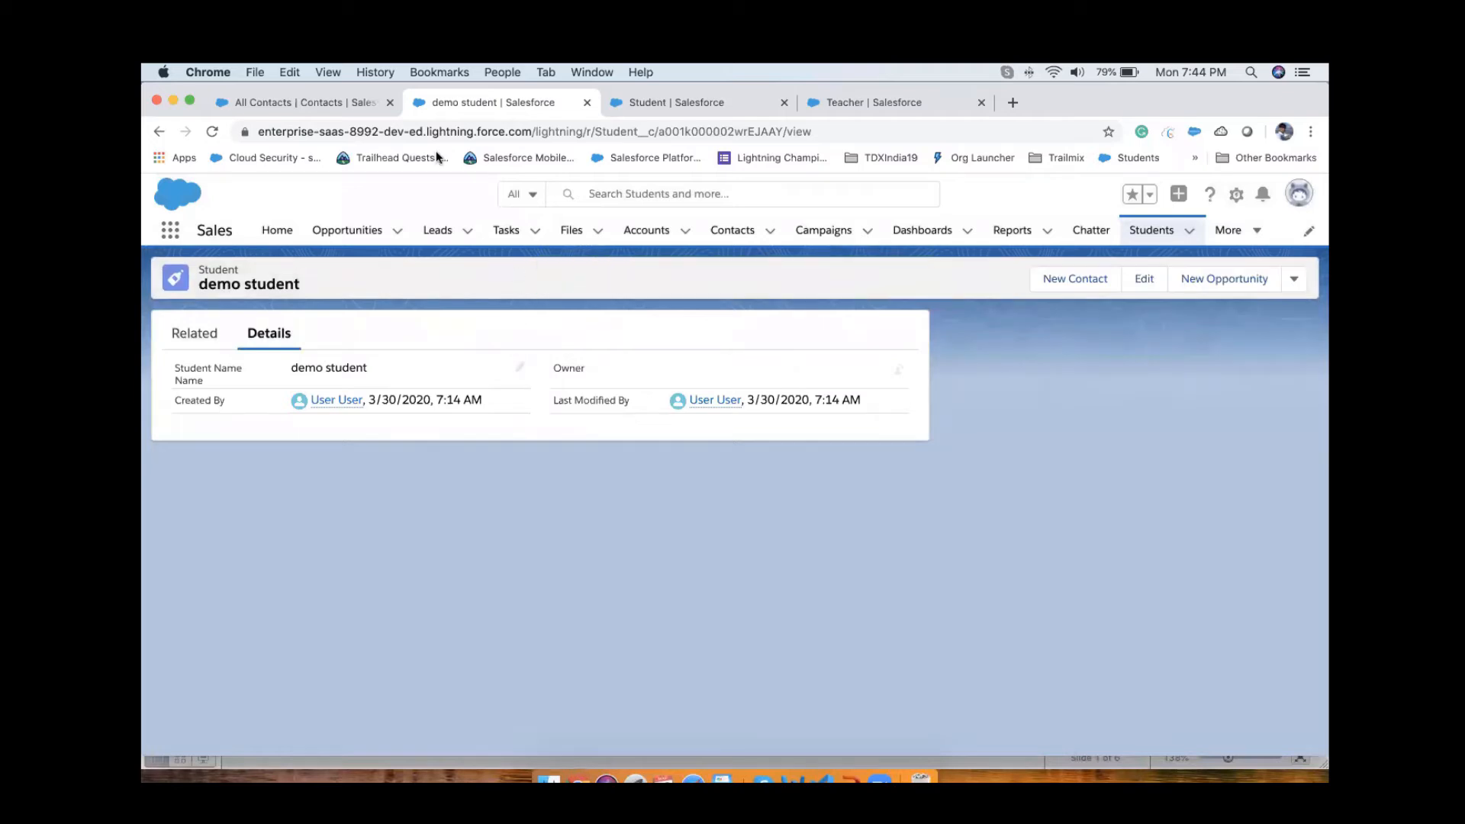
# Step: Reload the demo student record and open its linked contact in a separate browser tab
pyautogui.click(213, 133)
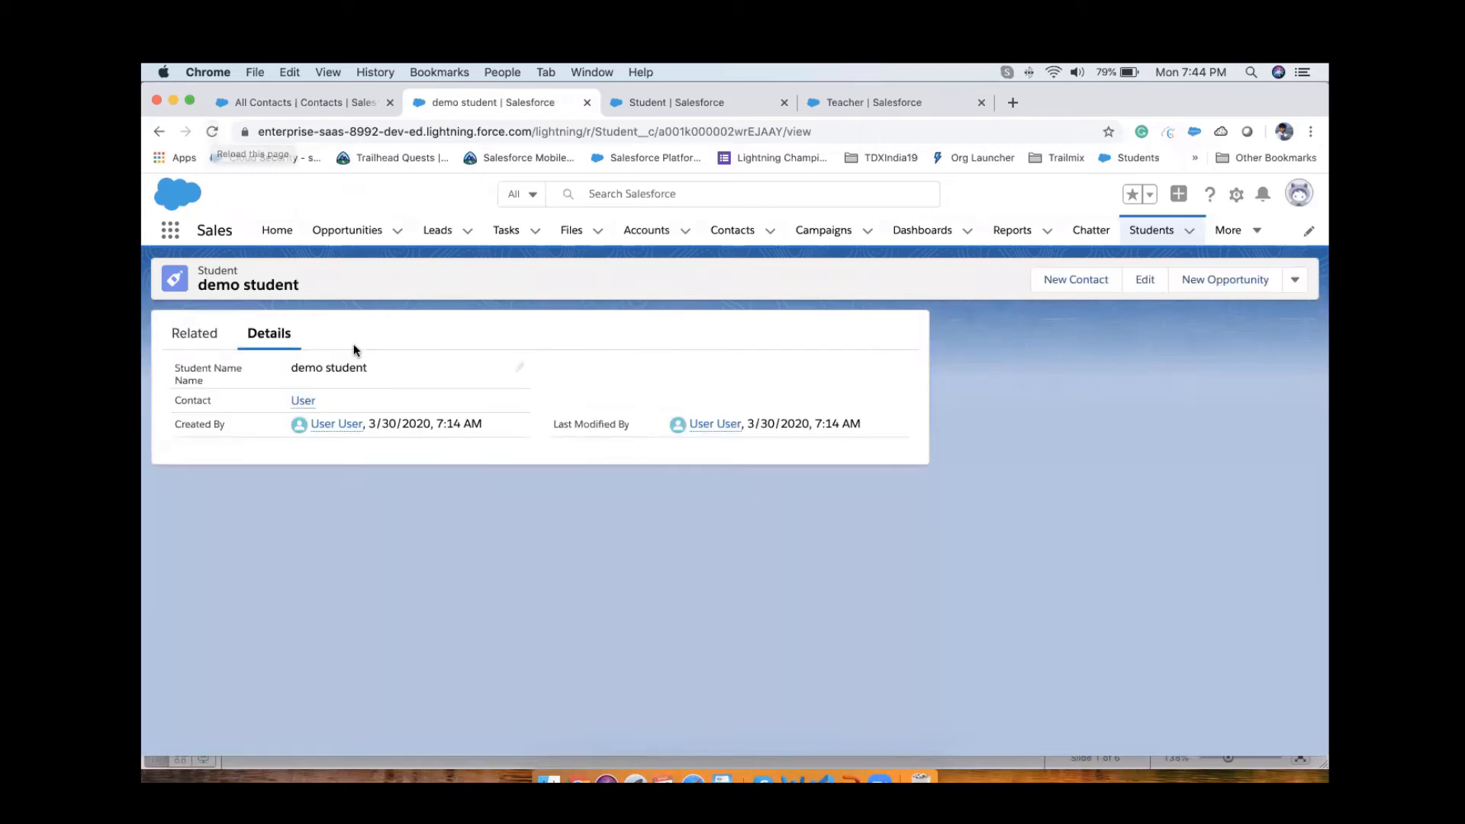
pyautogui.keyDown('super'); pyautogui.click(311, 402); pyautogui.keyUp('super')
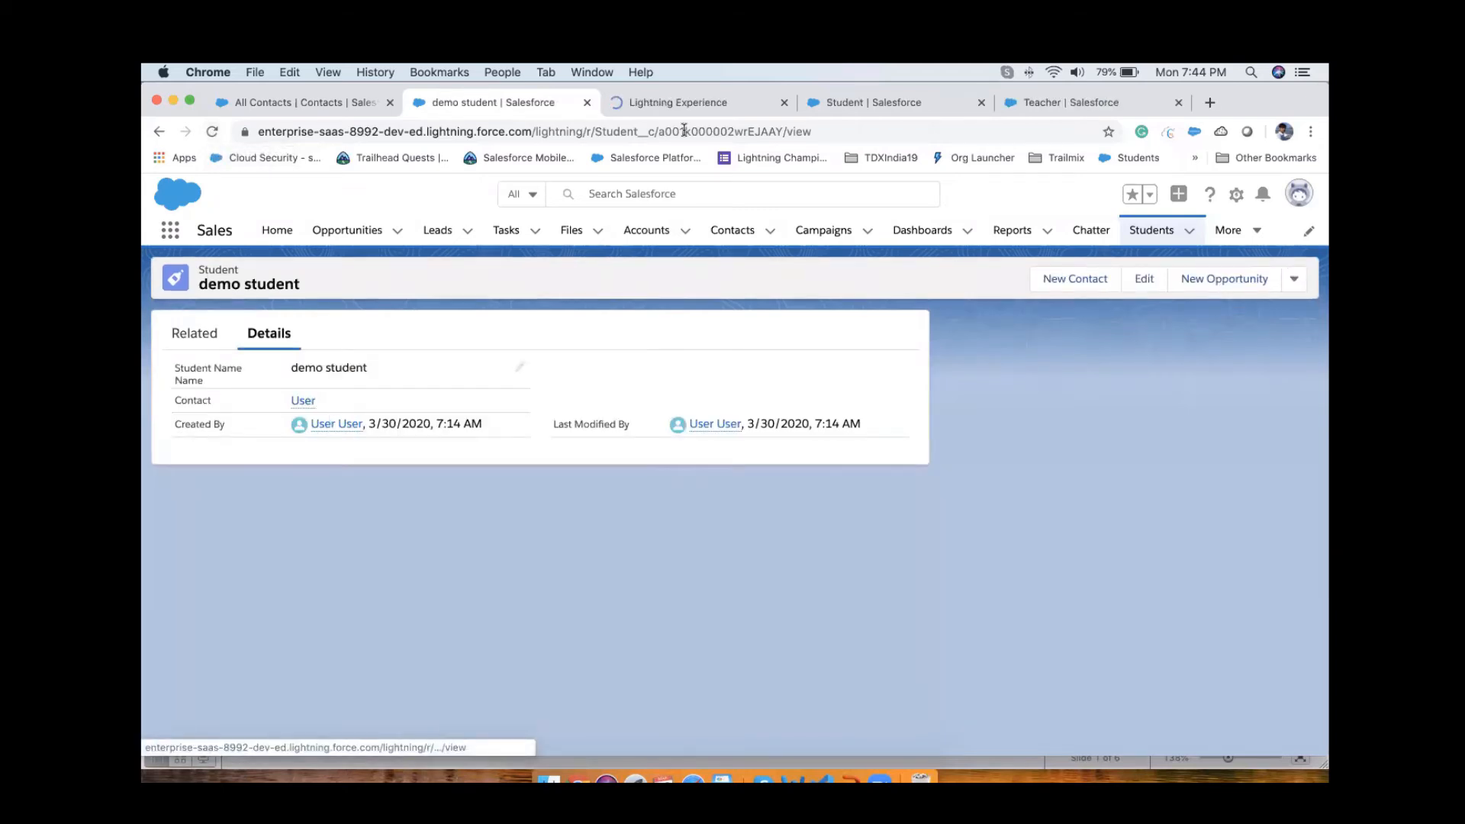
pyautogui.click(662, 102)
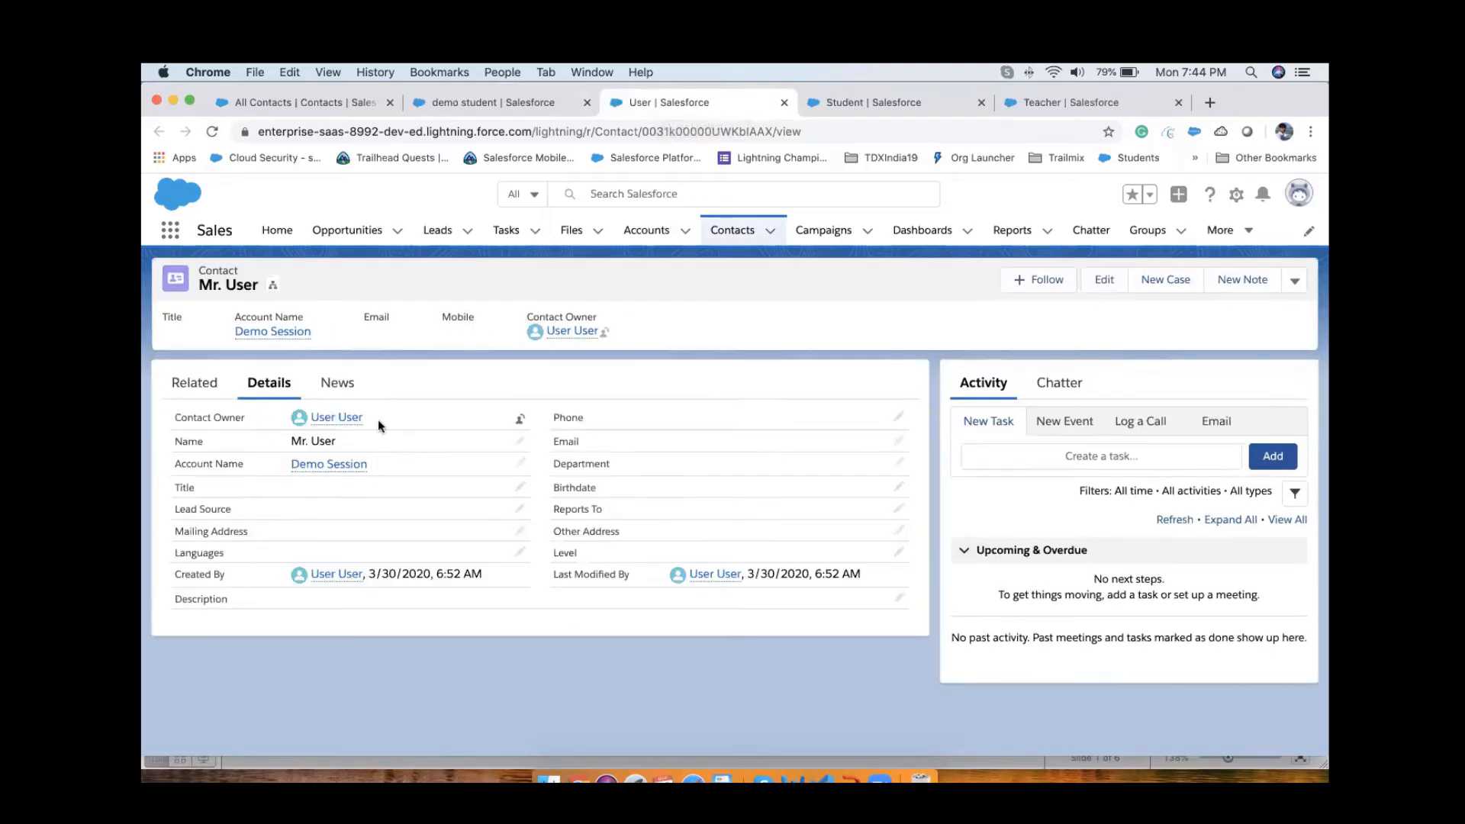
# Step: Check the Students related list on the contact record, then return to the contact's details
pyautogui.click(205, 392)
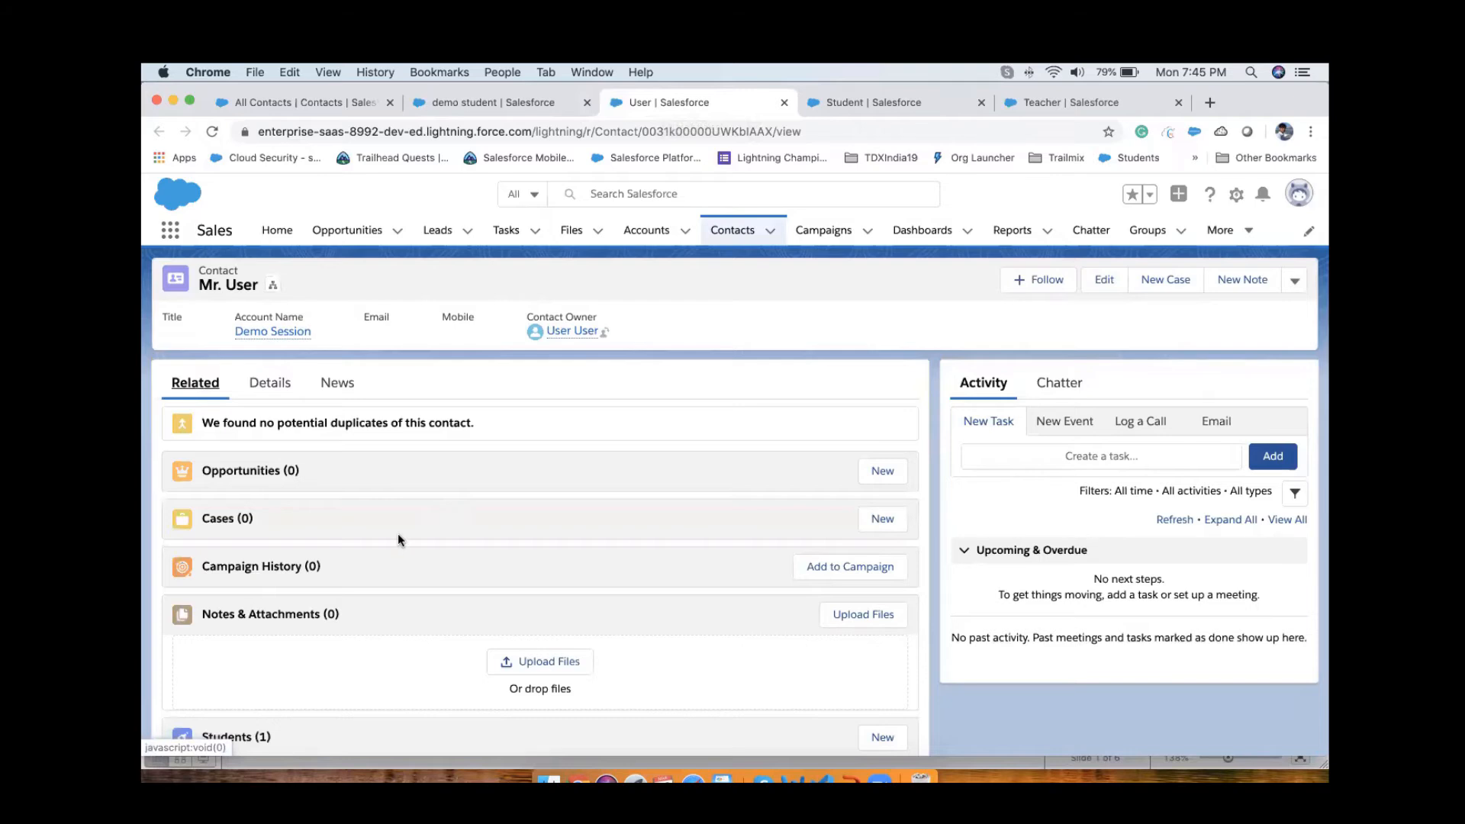
pyautogui.scroll(-3, 397, 535)
pyautogui.moveTo(184, 681)
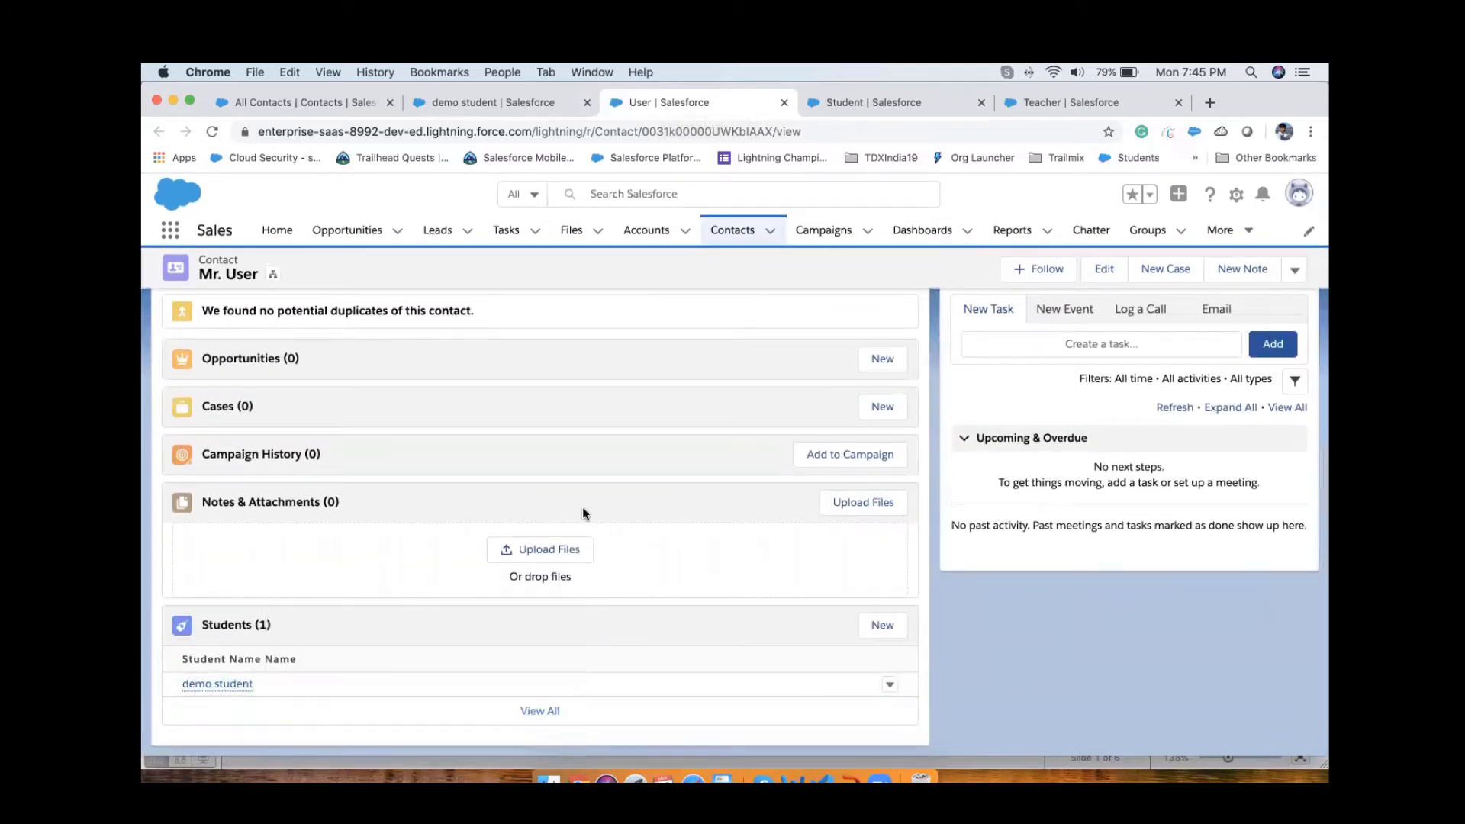
pyautogui.scroll(3, 583, 506)
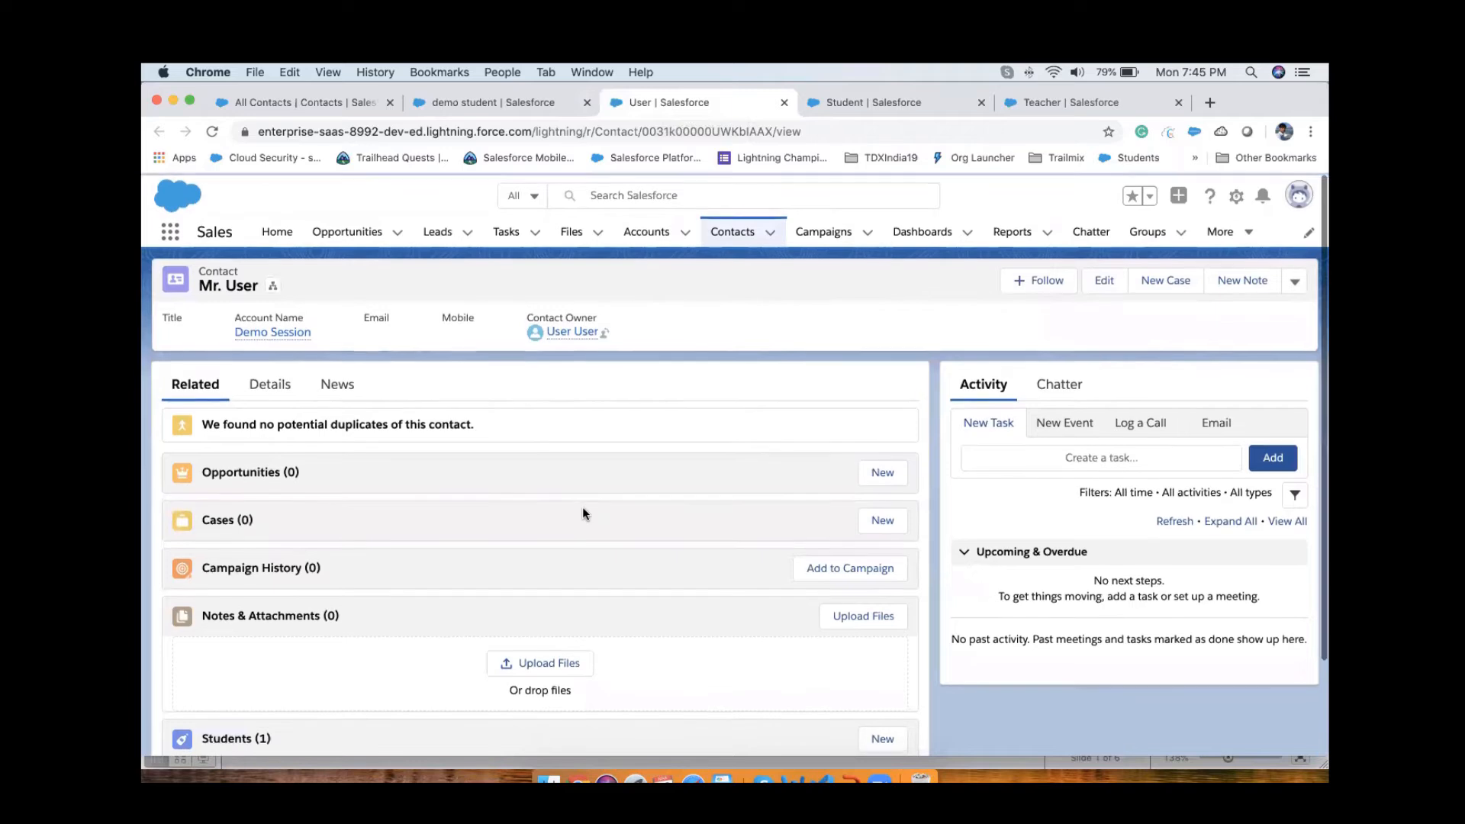
pyautogui.click(266, 391)
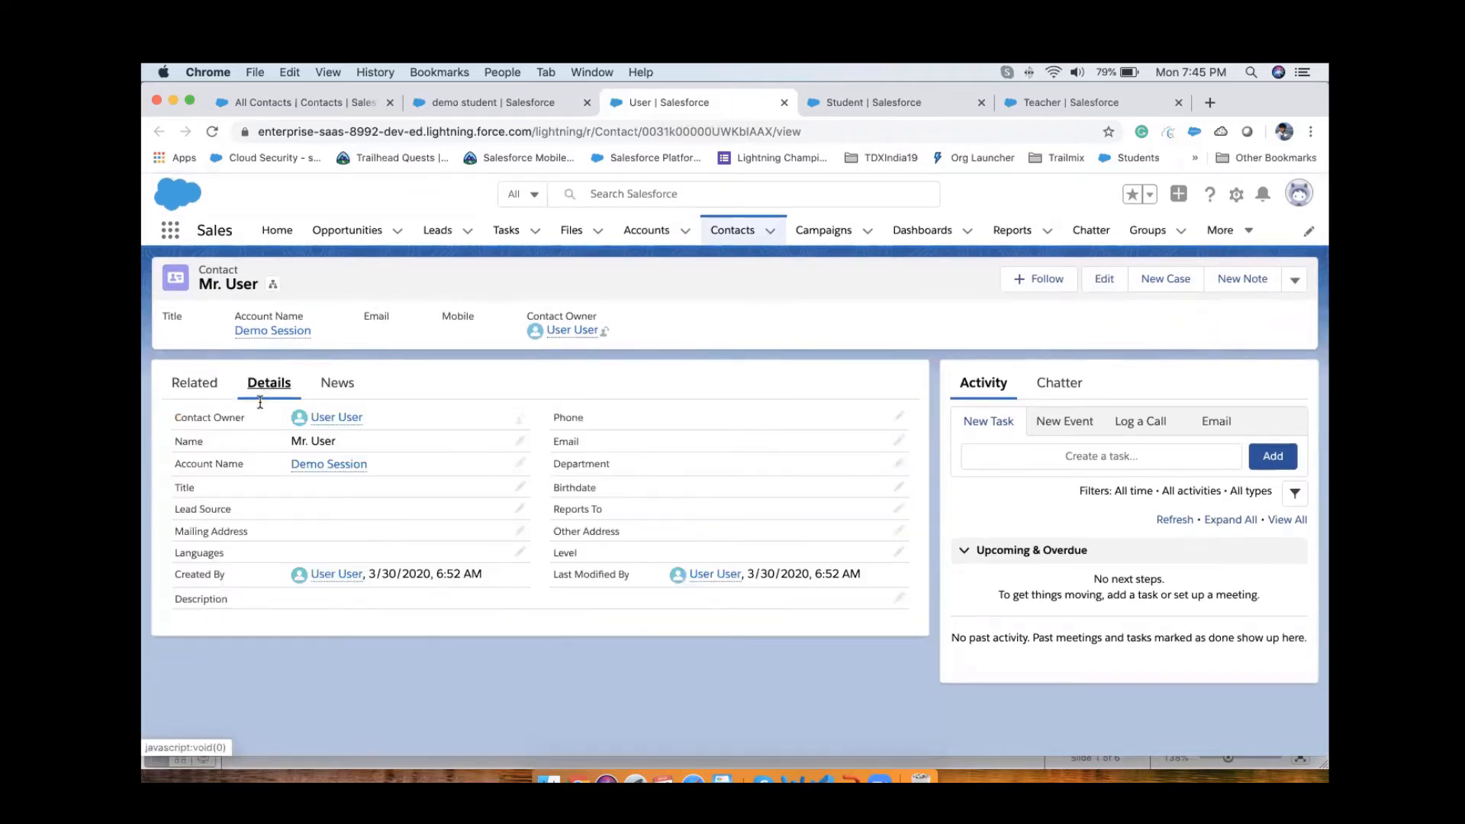
# Step: Compare the details of the demo student record with those of its parent contact record
pyautogui.click(516, 107)
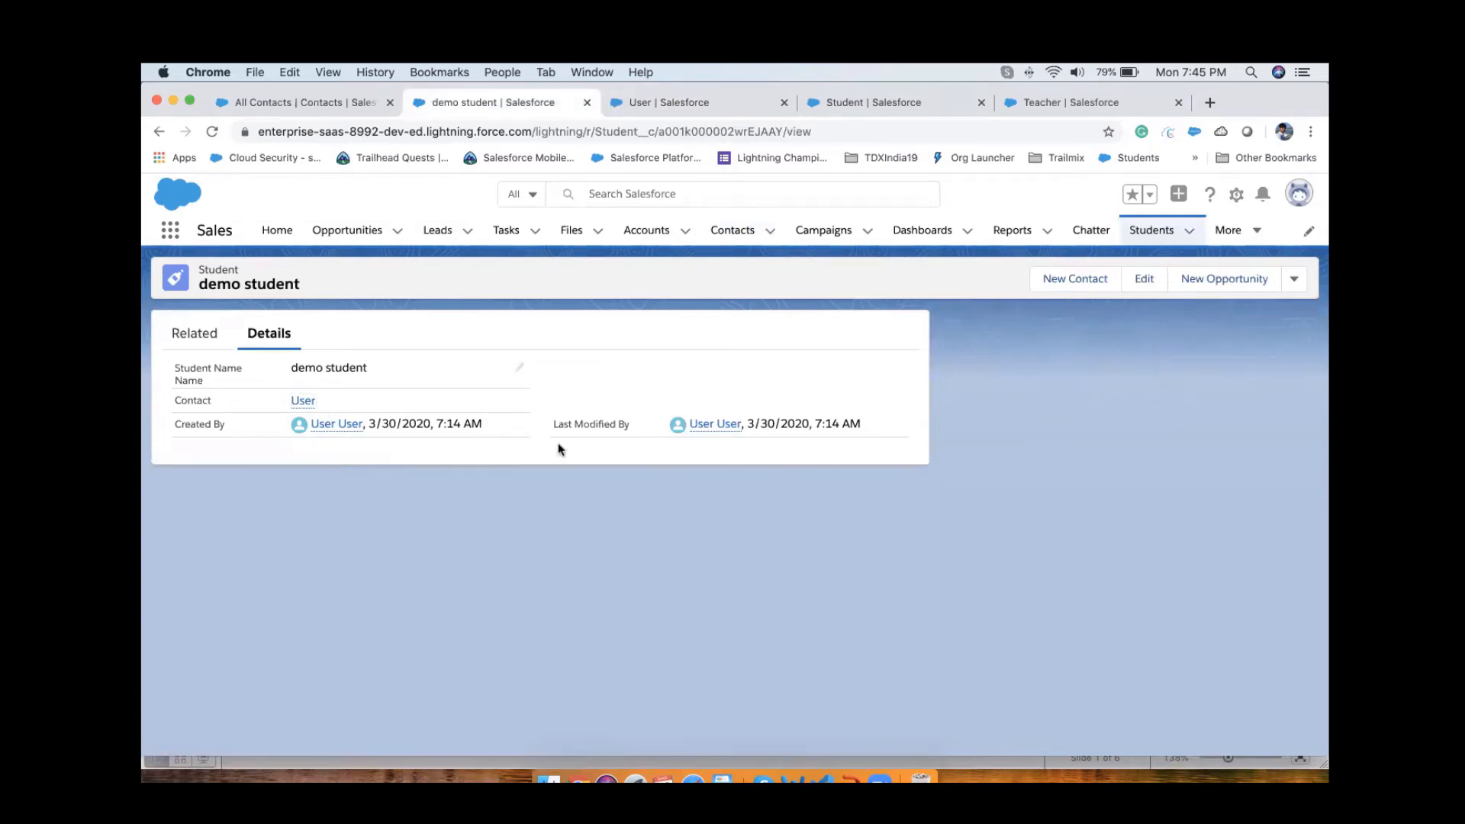
pyautogui.click(679, 103)
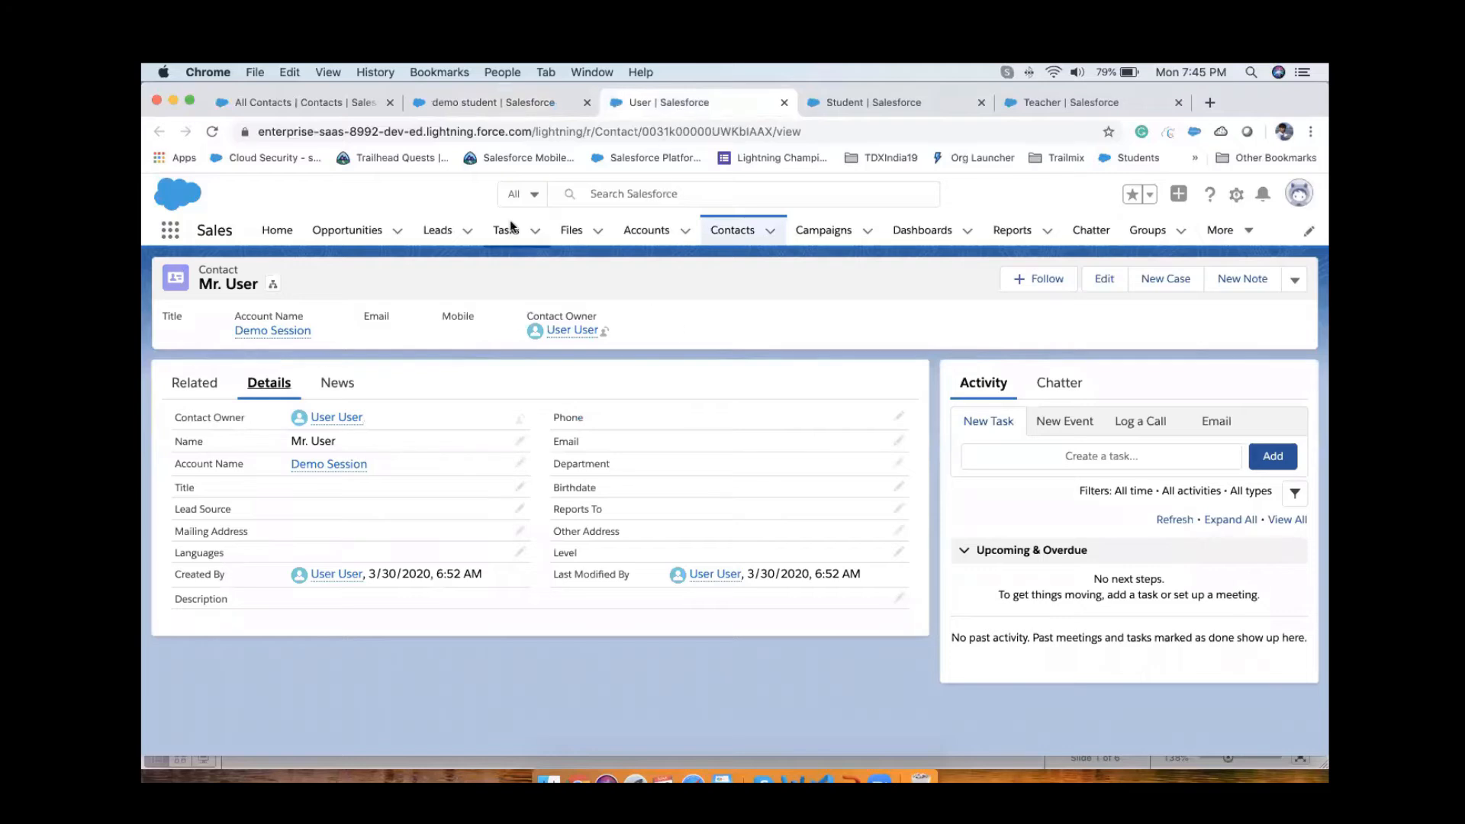
pyautogui.click(516, 111)
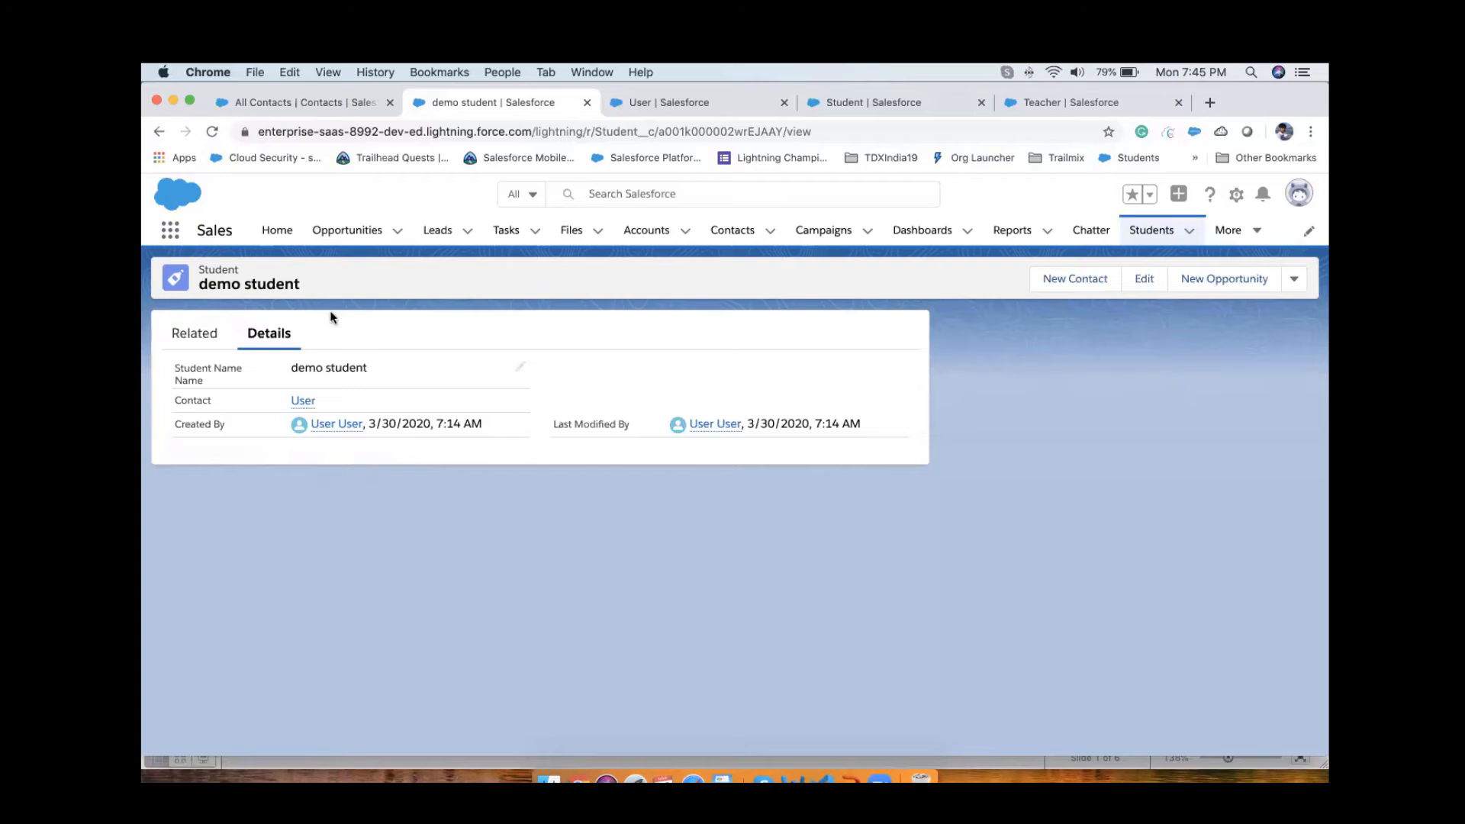
pyautogui.click(658, 104)
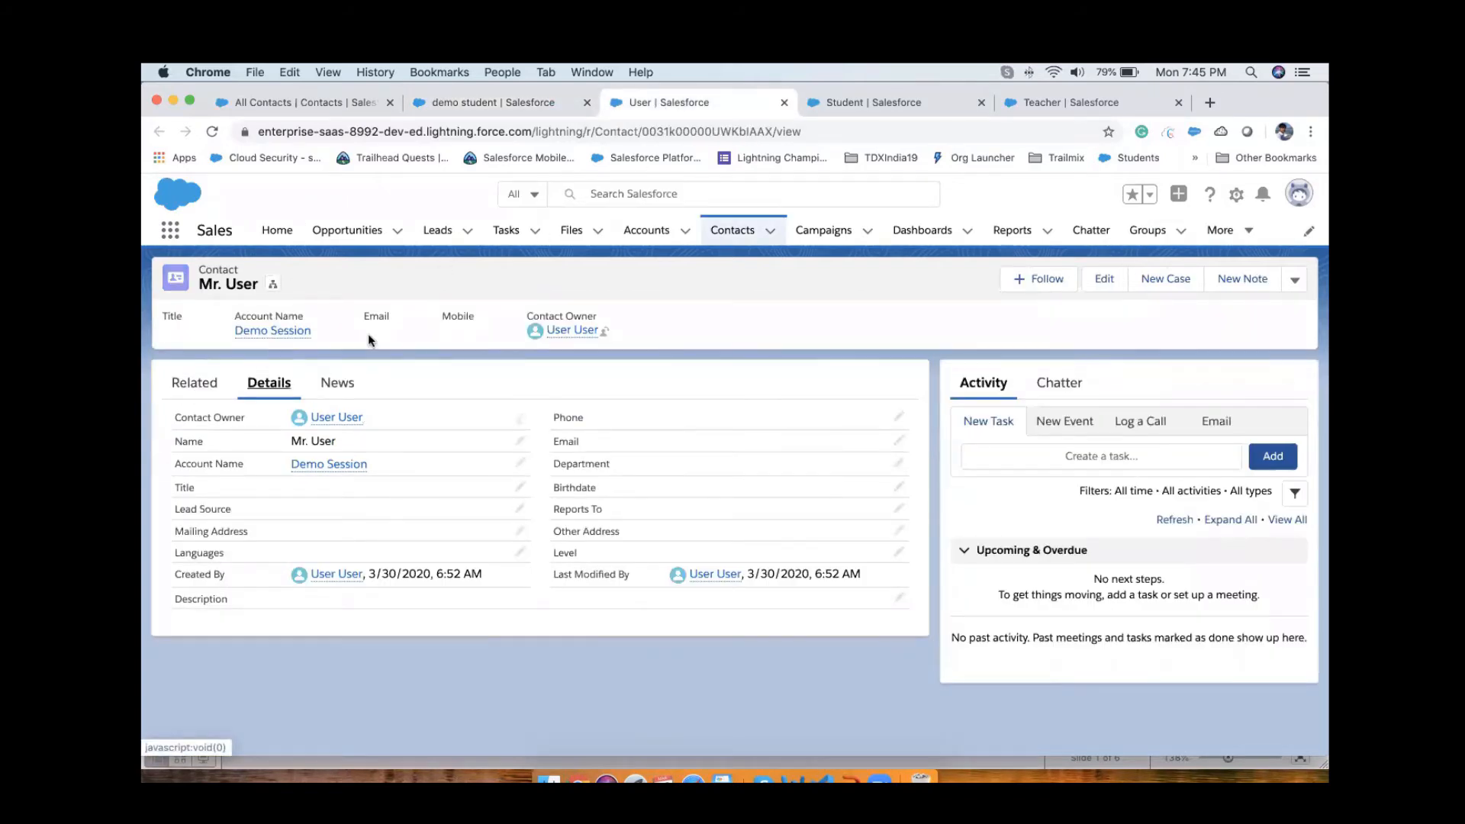
pyautogui.click(497, 101)
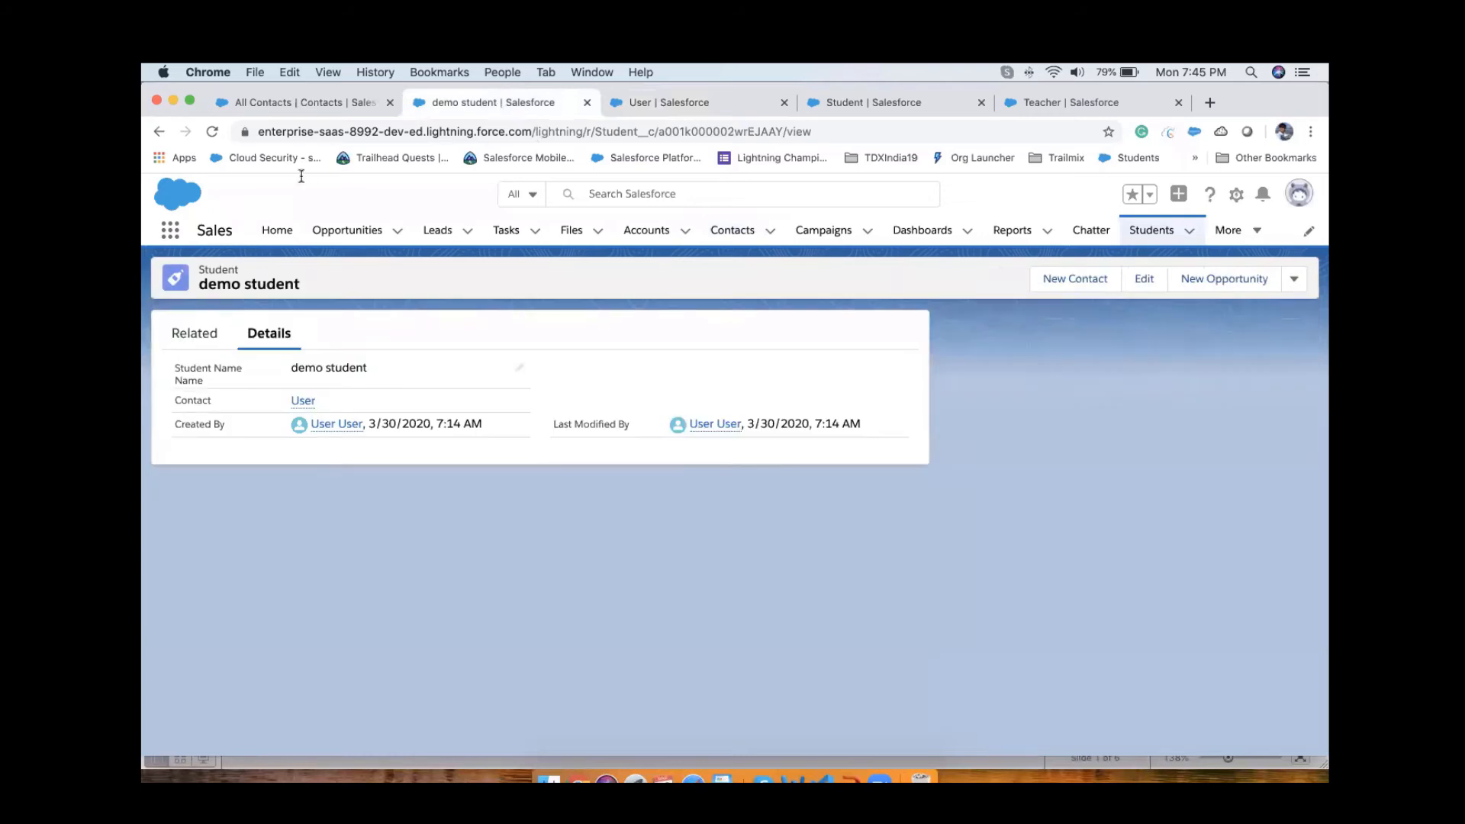
pyautogui.click(689, 107)
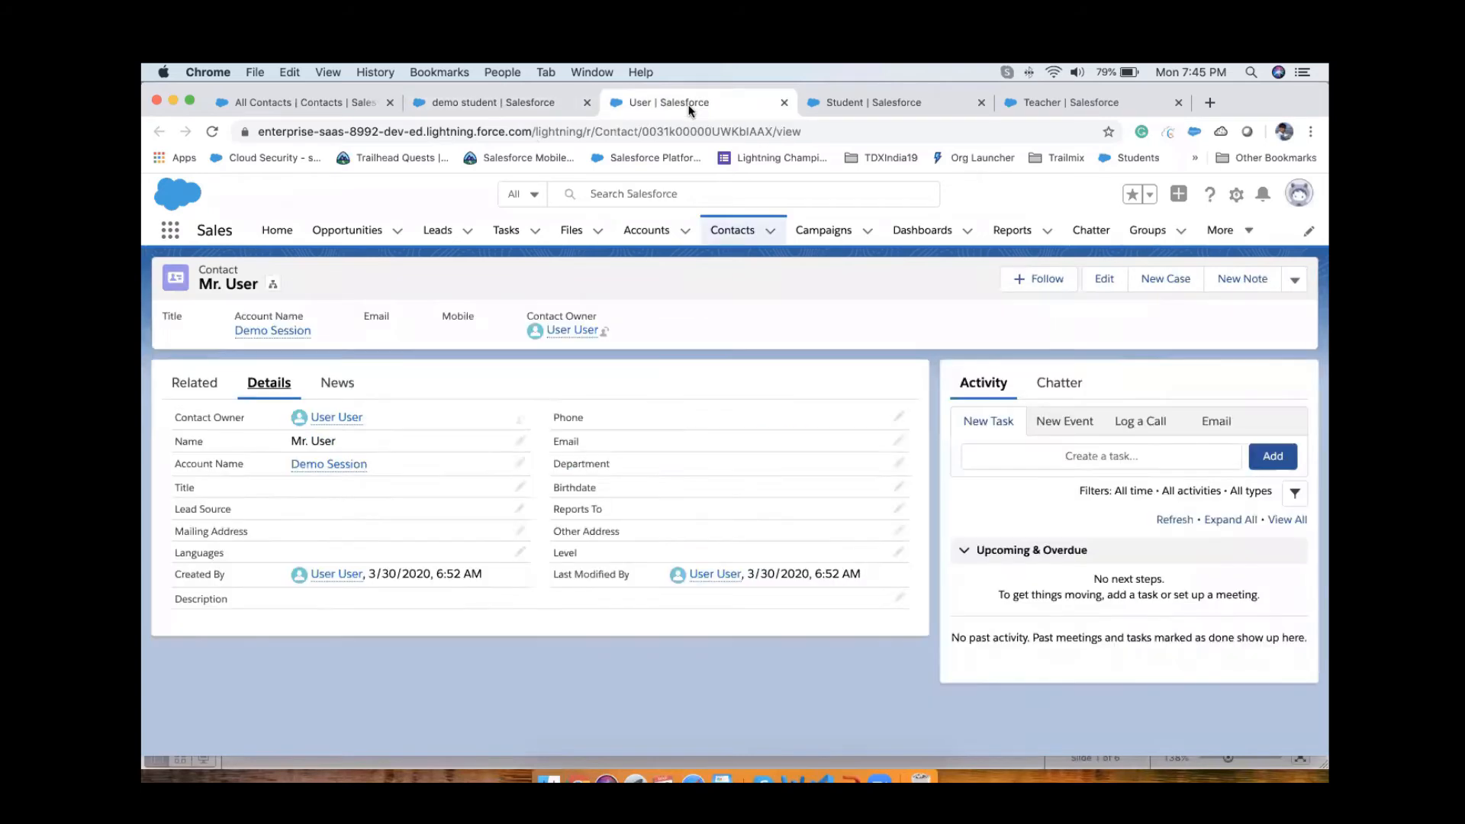
# Step: Check the demo student record for an owner field like the Contact Owner shown on its parent contact, including the student's related lists
pyautogui.click(496, 103)
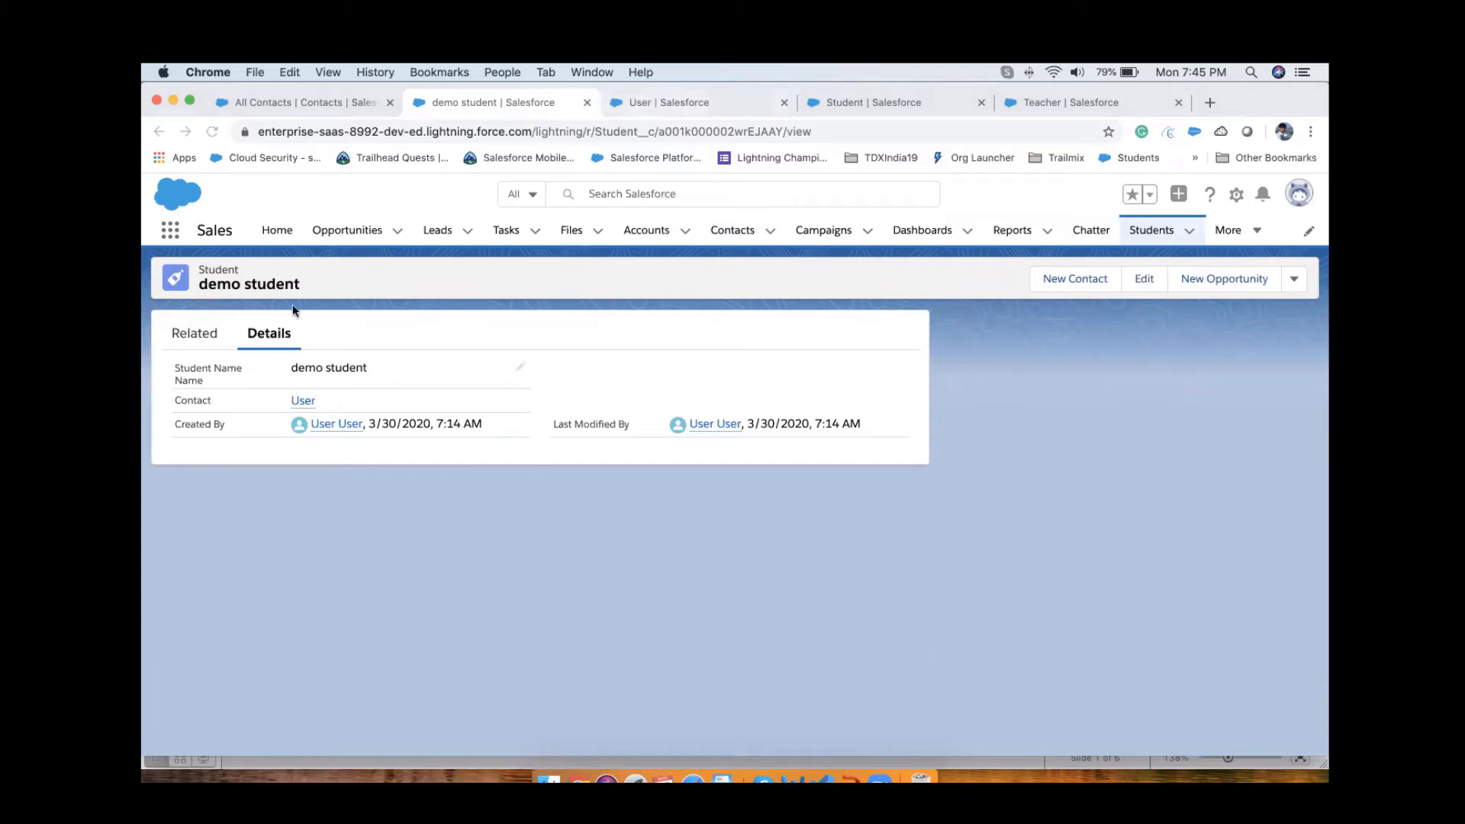
pyautogui.click(680, 107)
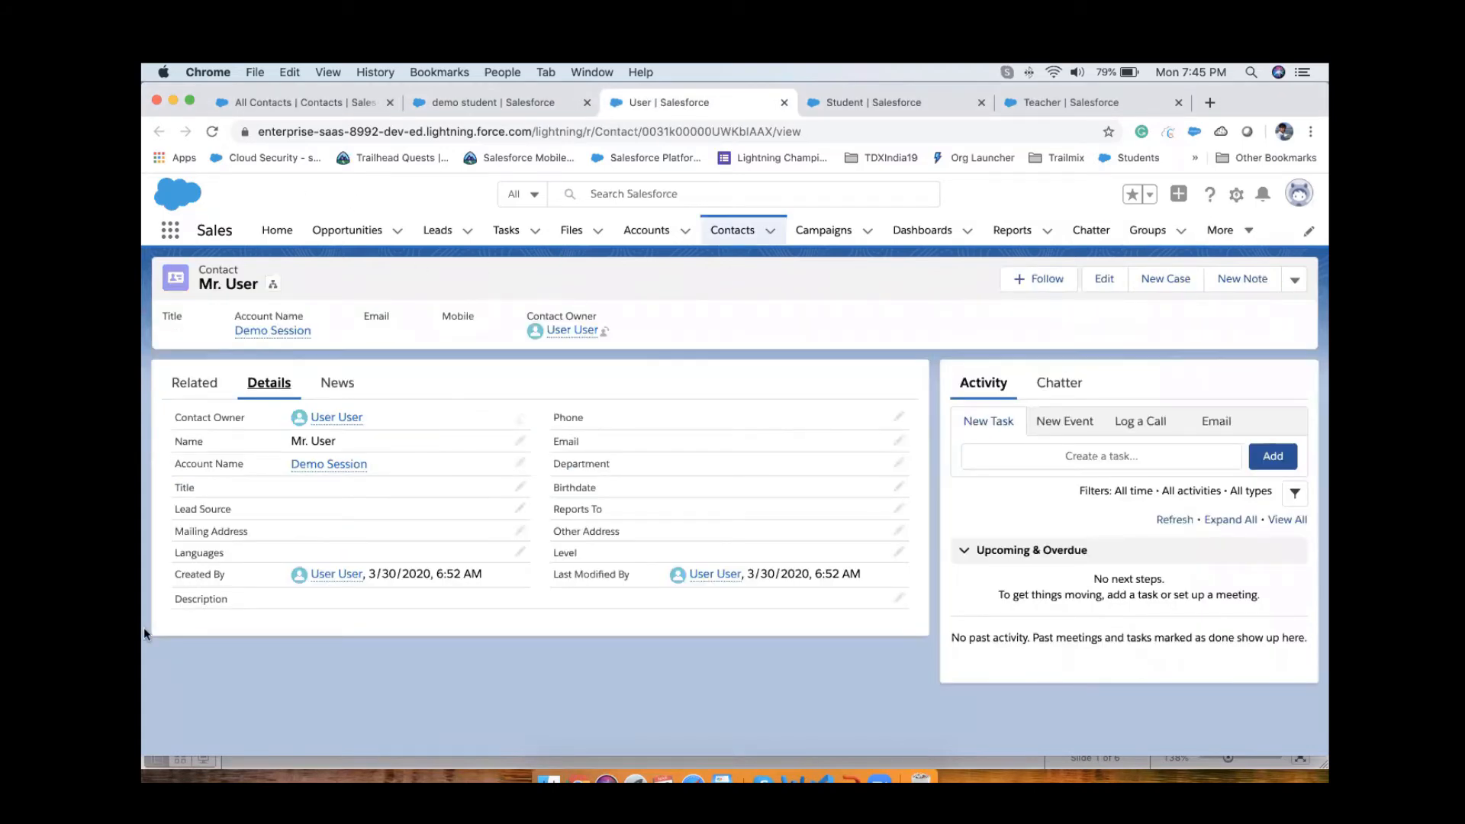
pyautogui.moveTo(263, 421); pyautogui.dragTo(395, 419)
pyautogui.click(470, 107)
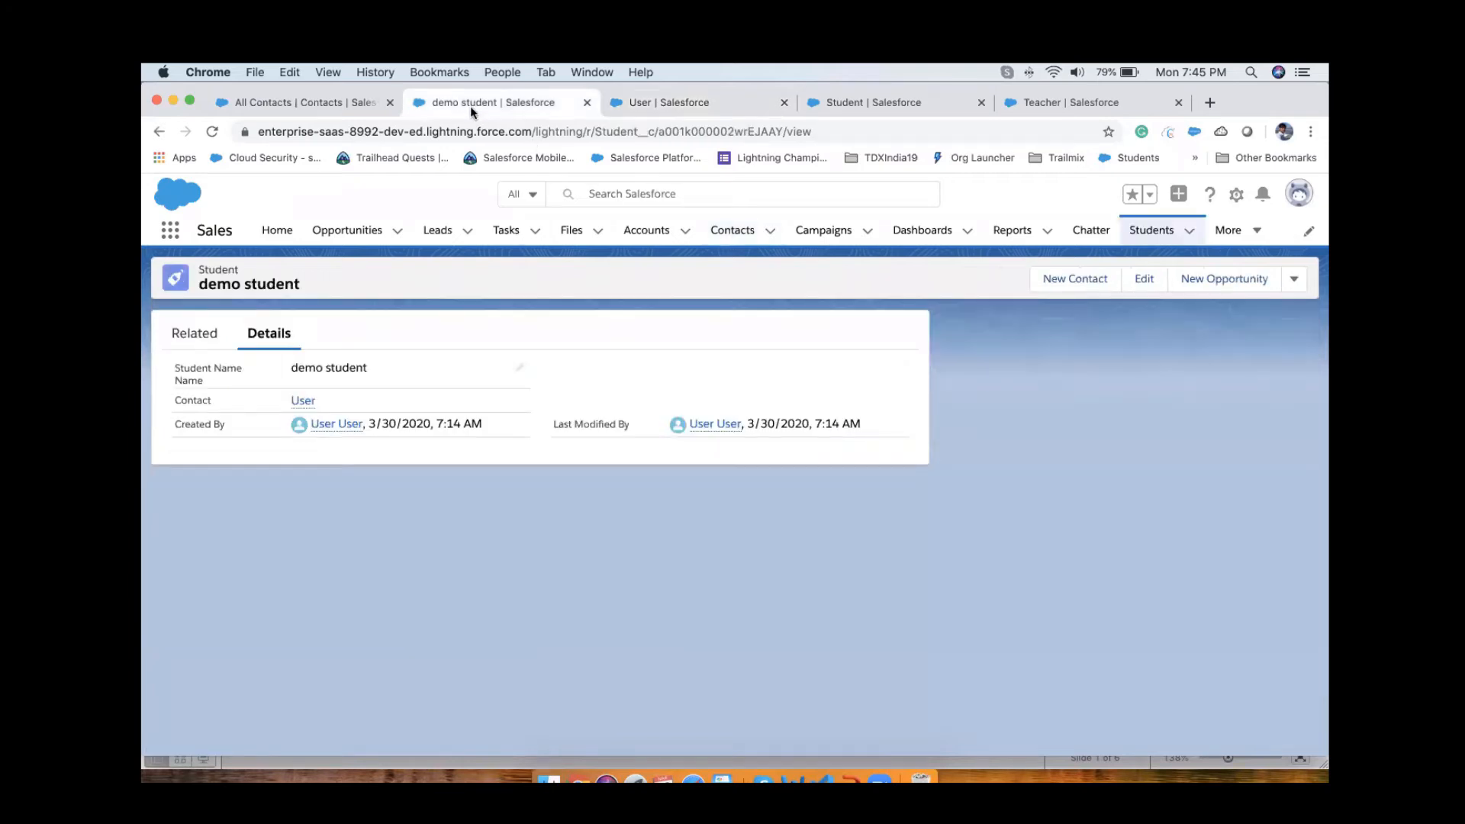
pyautogui.click(195, 338)
pyautogui.click(259, 336)
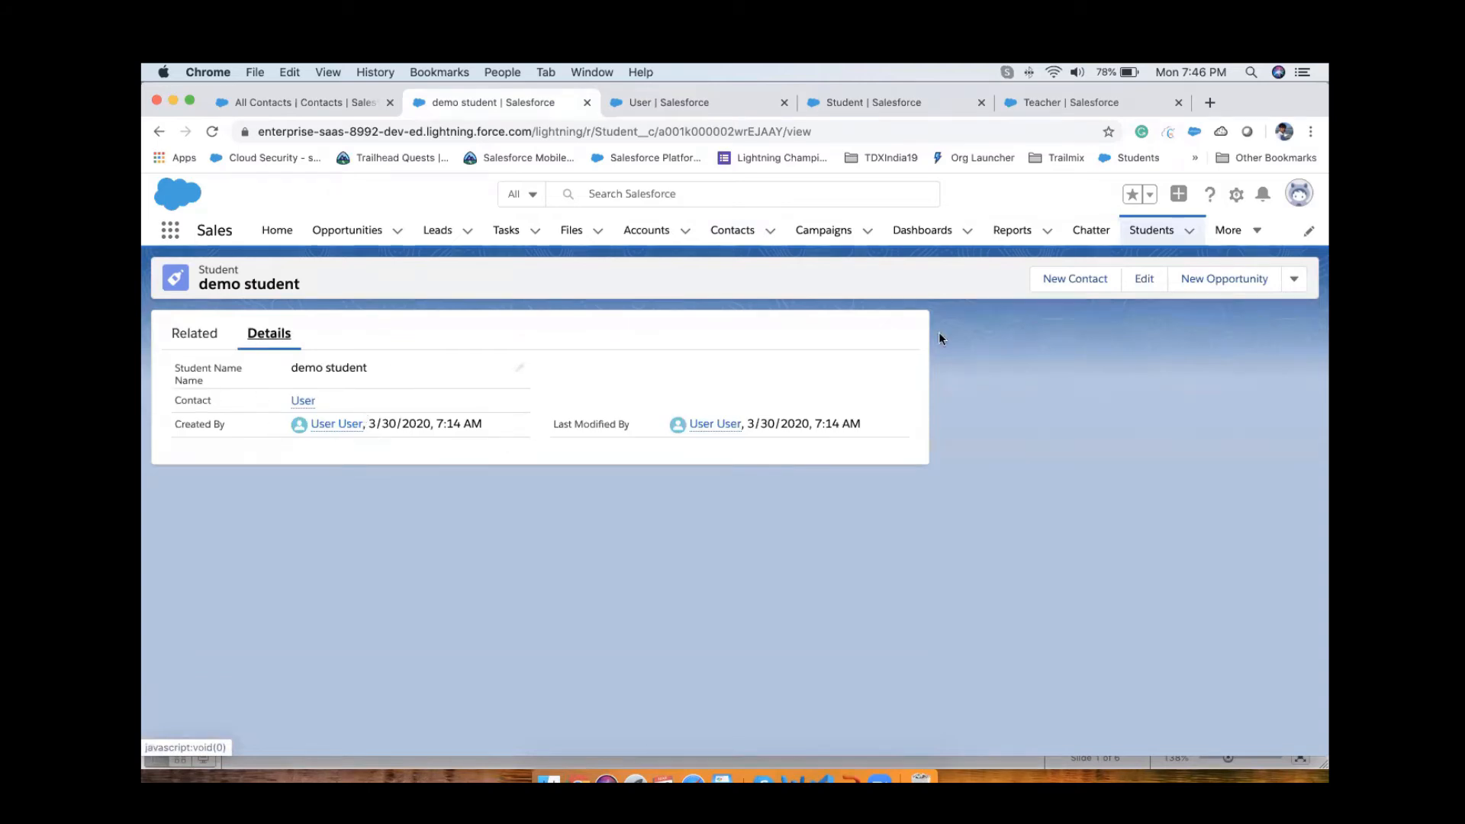
# Step: Open Setup in place of the All Contacts page and find Sharing Settings by searching for "shar"
pyautogui.click(318, 107)
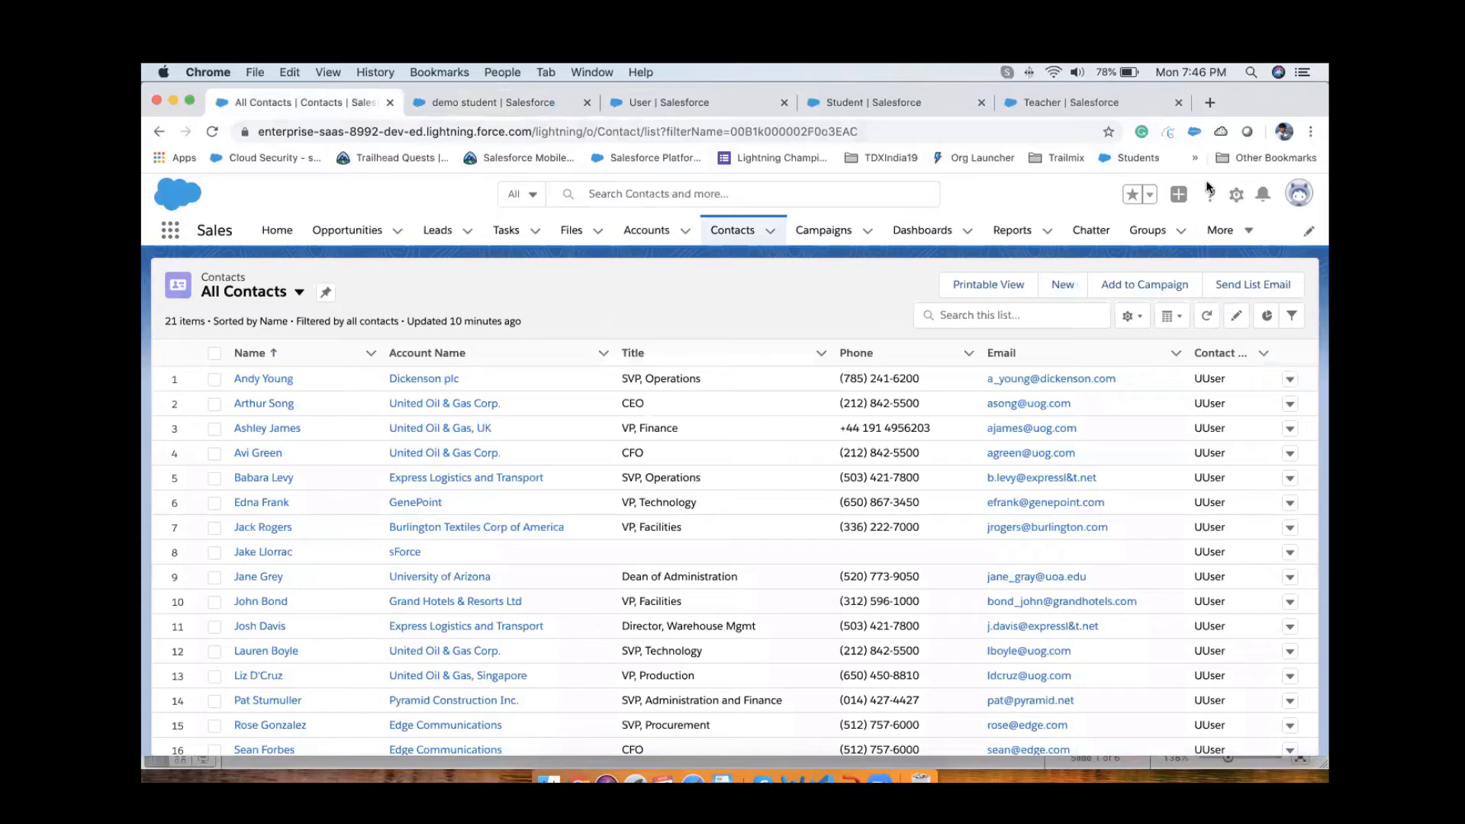
pyautogui.click(1236, 194)
pyautogui.click(1260, 239)
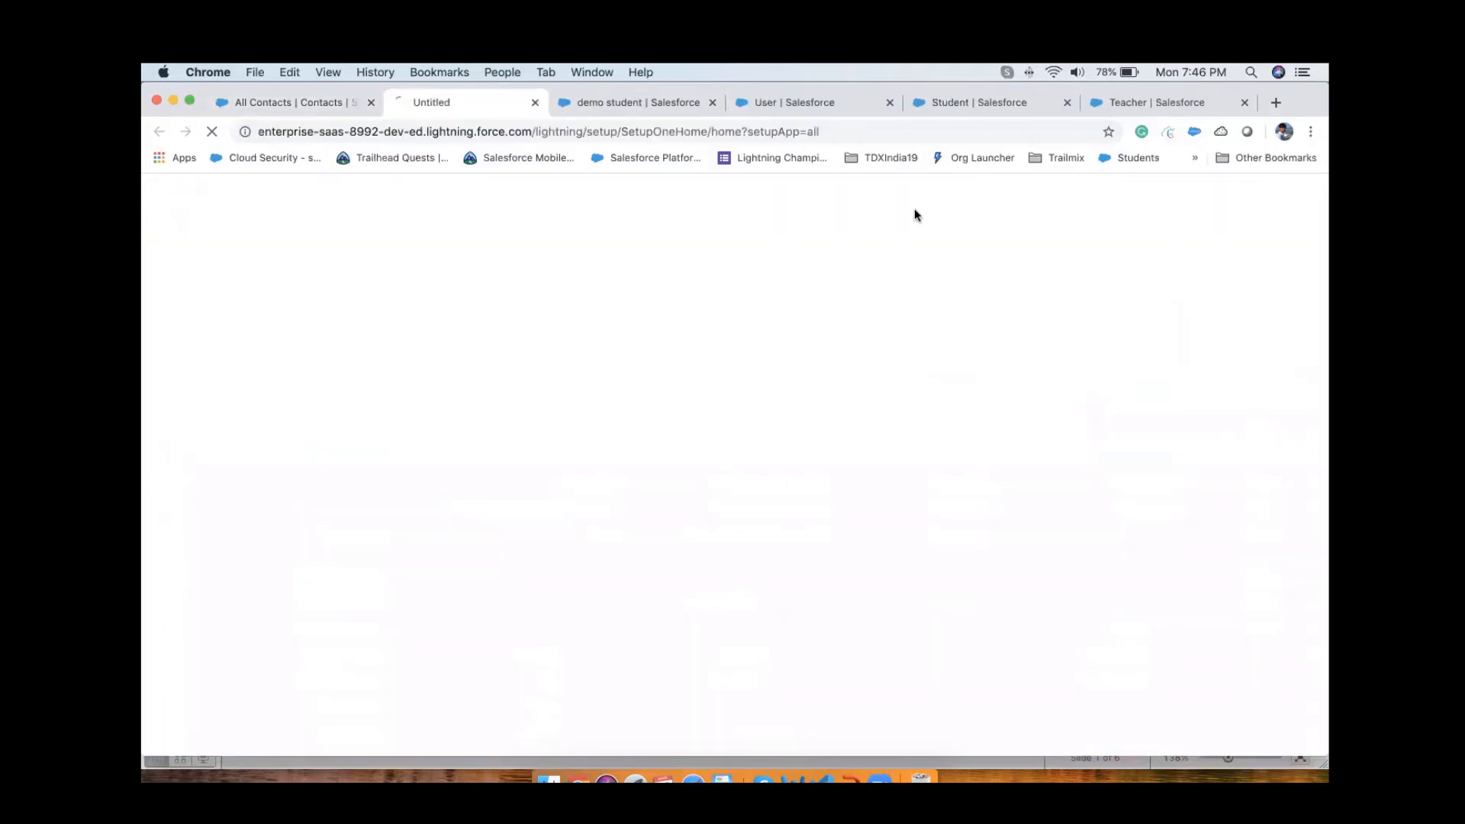
pyautogui.click(369, 103)
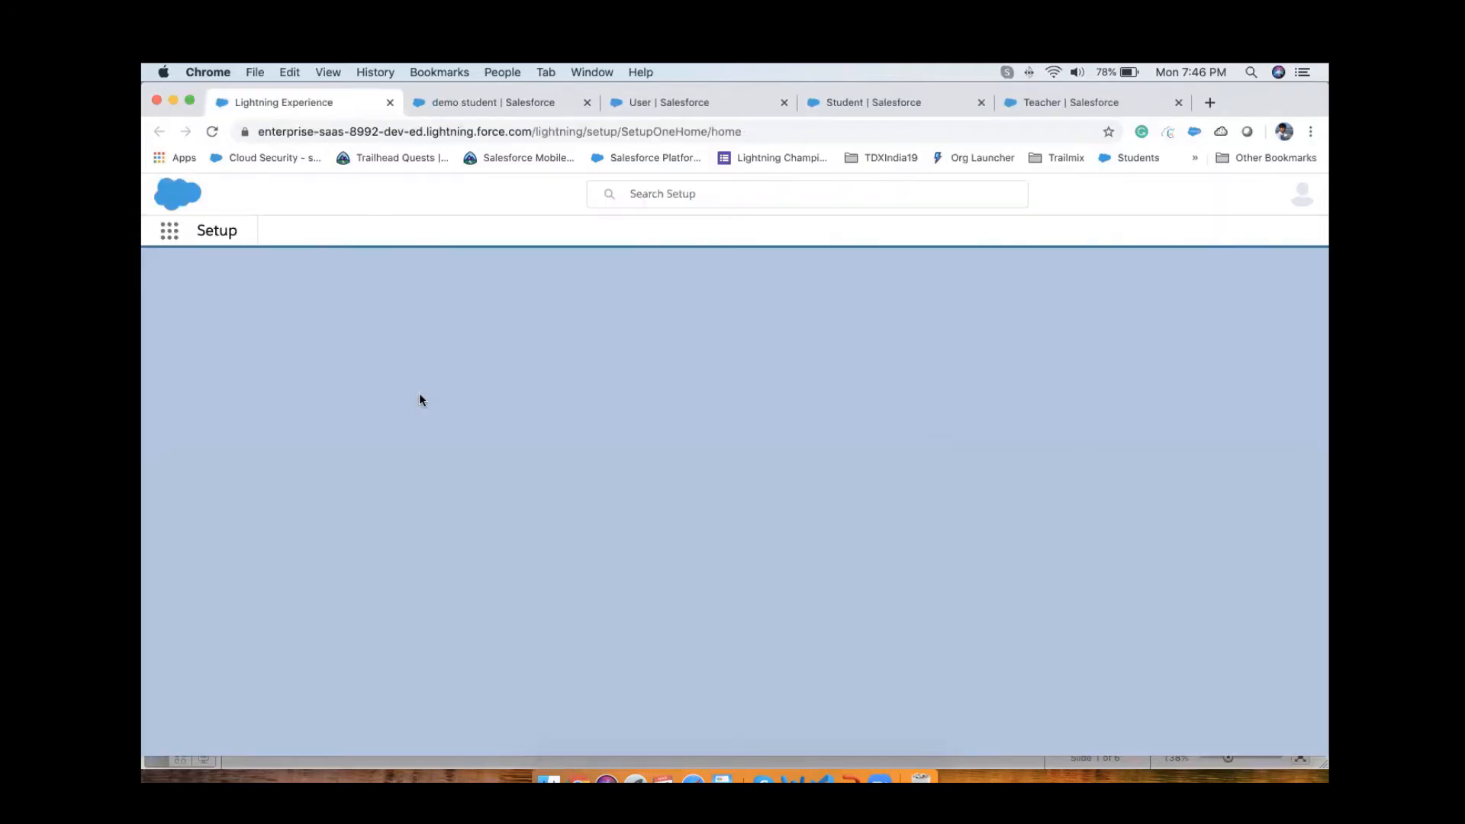
pyautogui.click(260, 268)
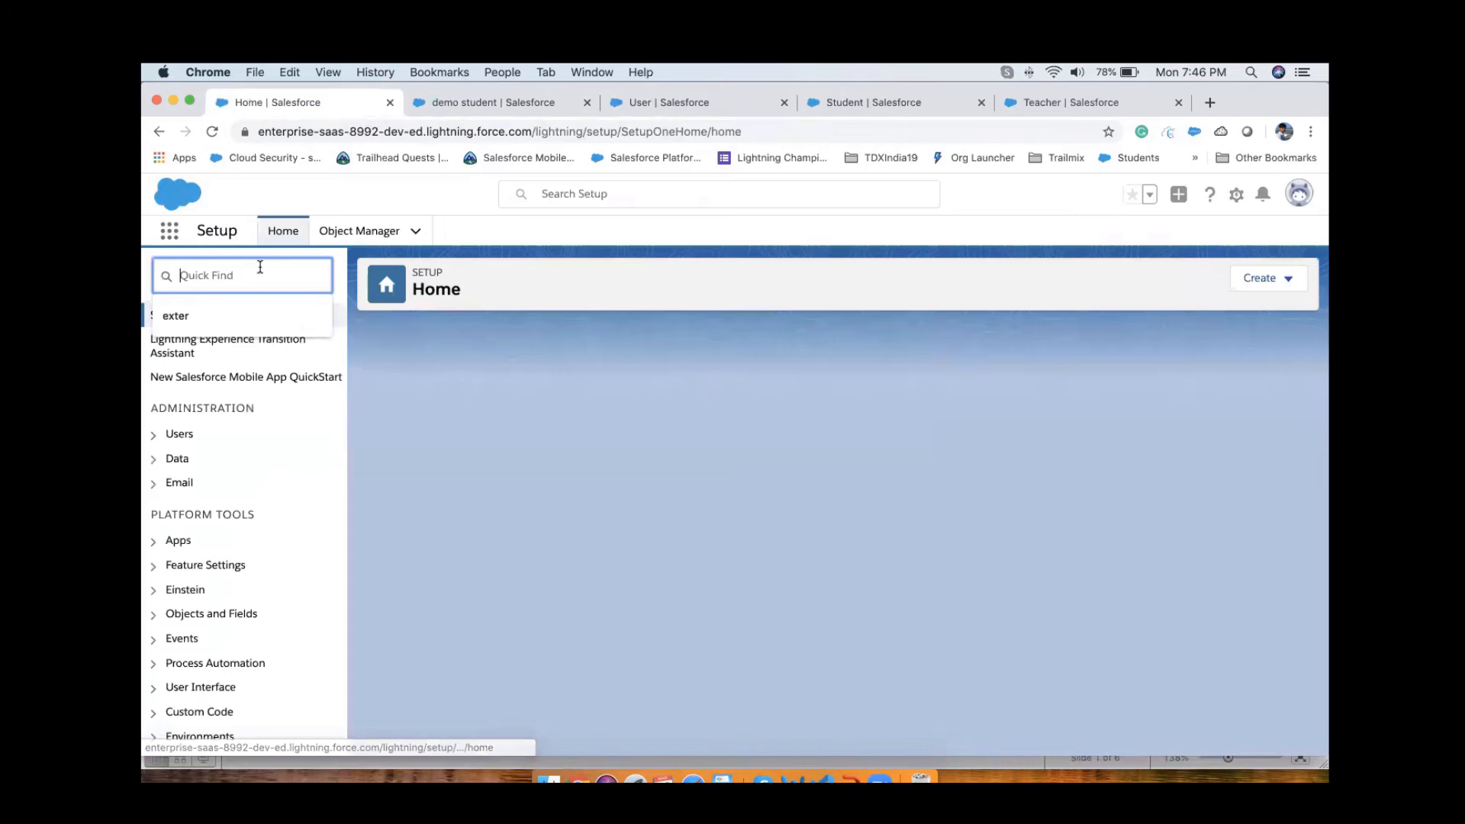
pyautogui.write('shar')
pyautogui.click(222, 342)
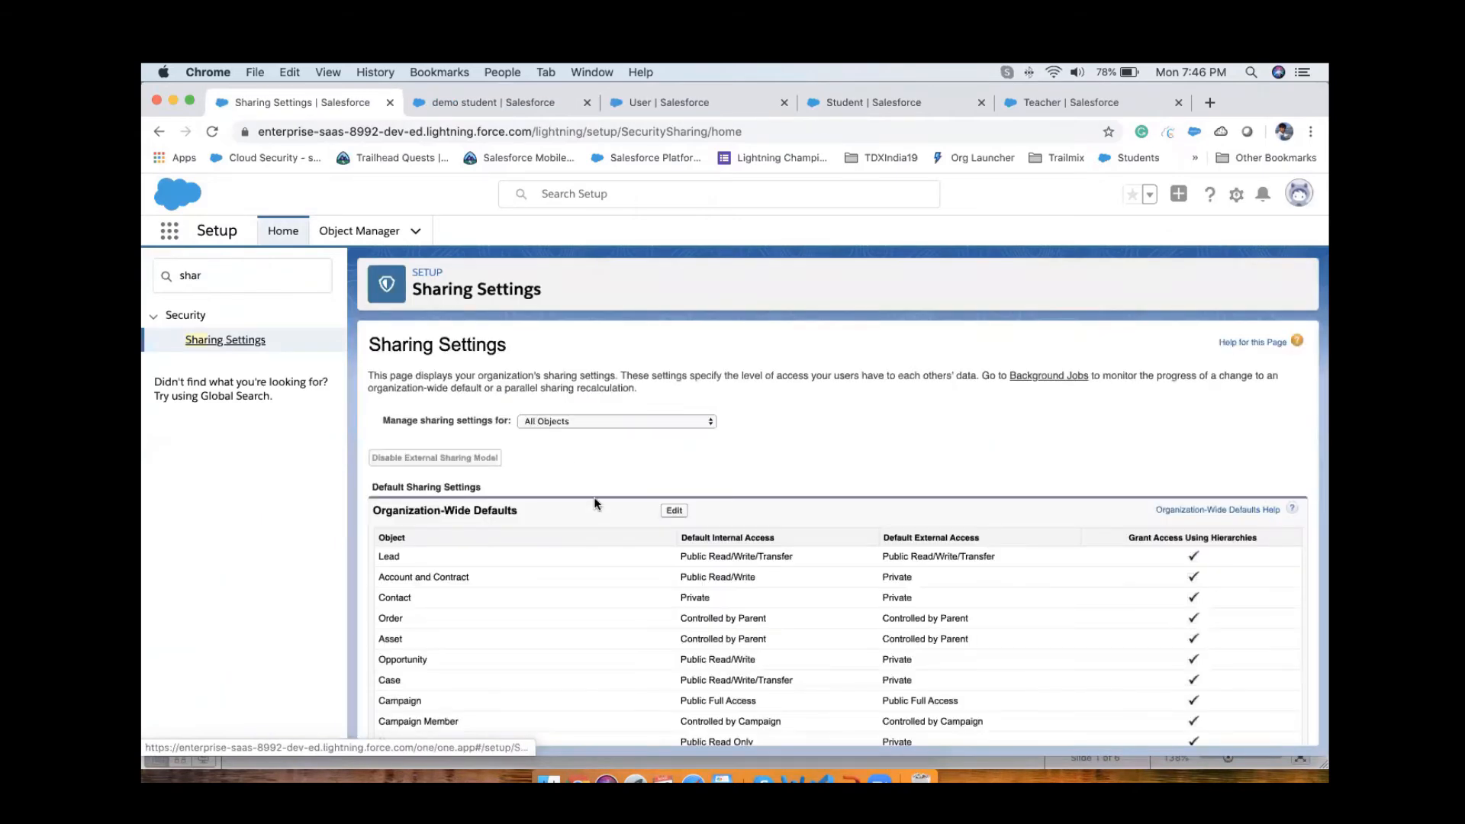
# Step: Search the organization-wide defaults for "stud" to examine the Student object's default access
pyautogui.scroll(-5, 595, 503)
pyautogui.scroll(-3, 594, 499)
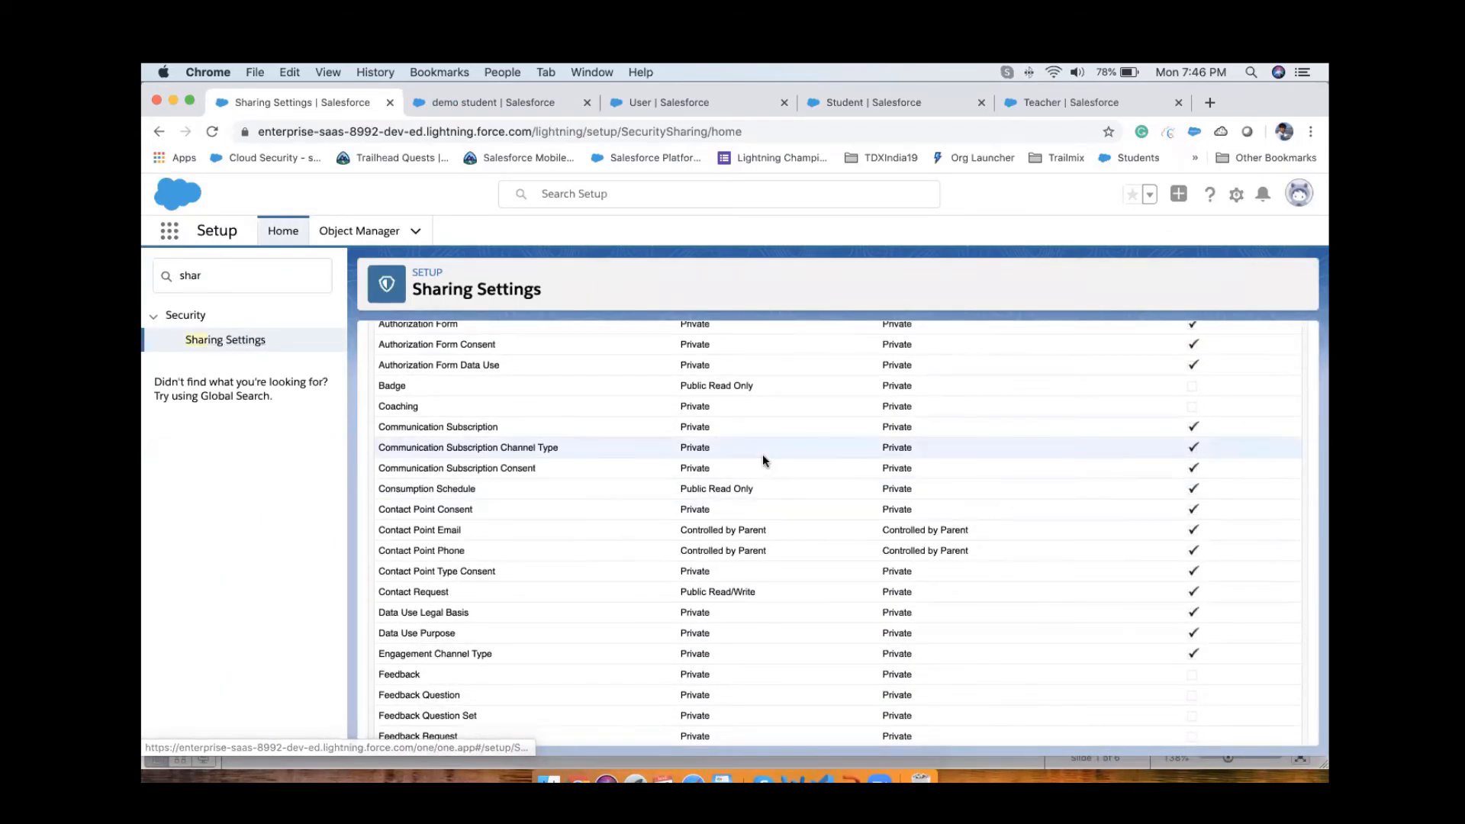
pyautogui.press('super+f')
pyautogui.write('stud')
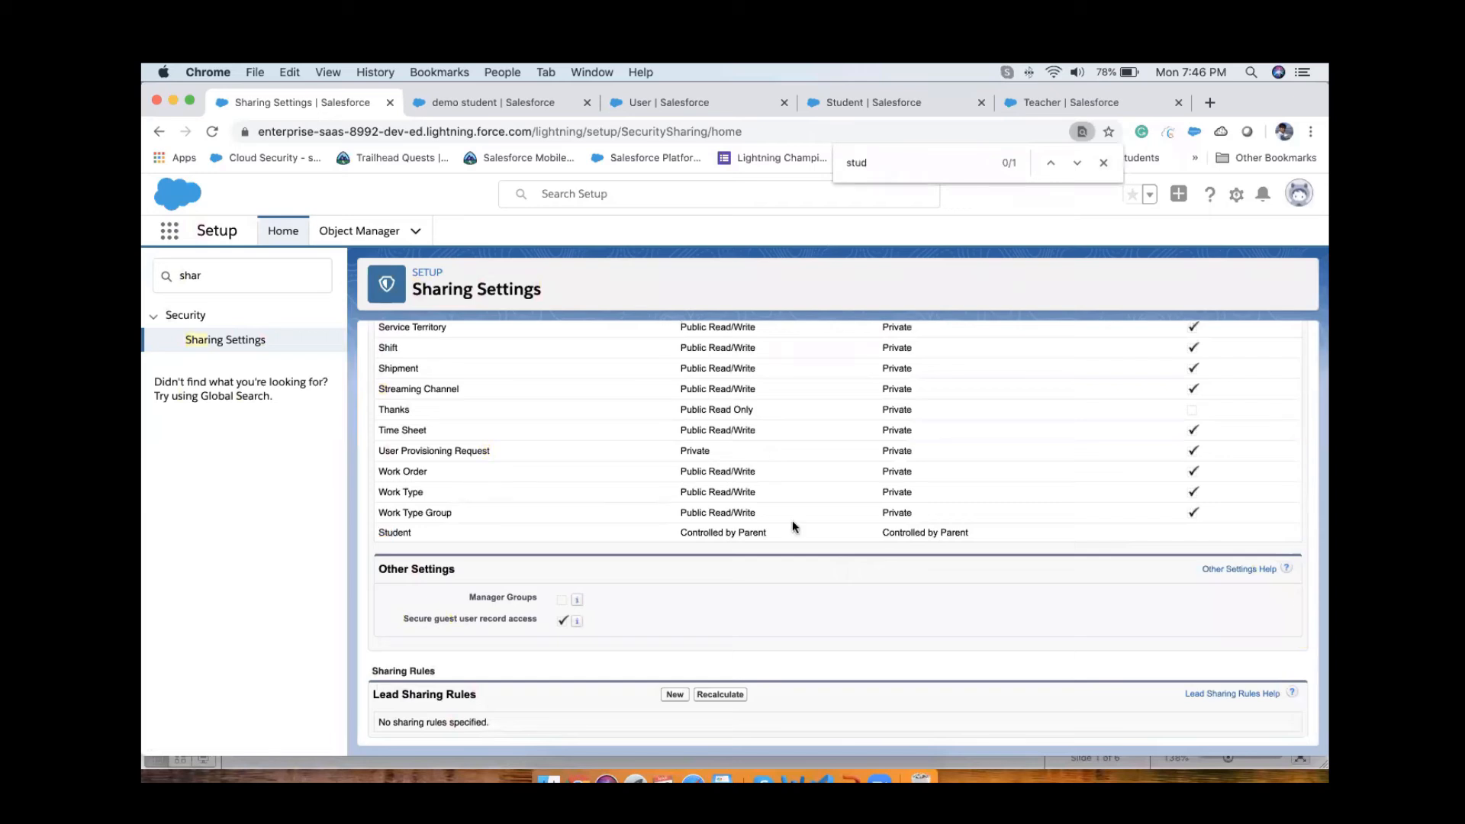
# Step: Reload the sharing settings and open the organization-wide defaults for editing
pyautogui.click(213, 133)
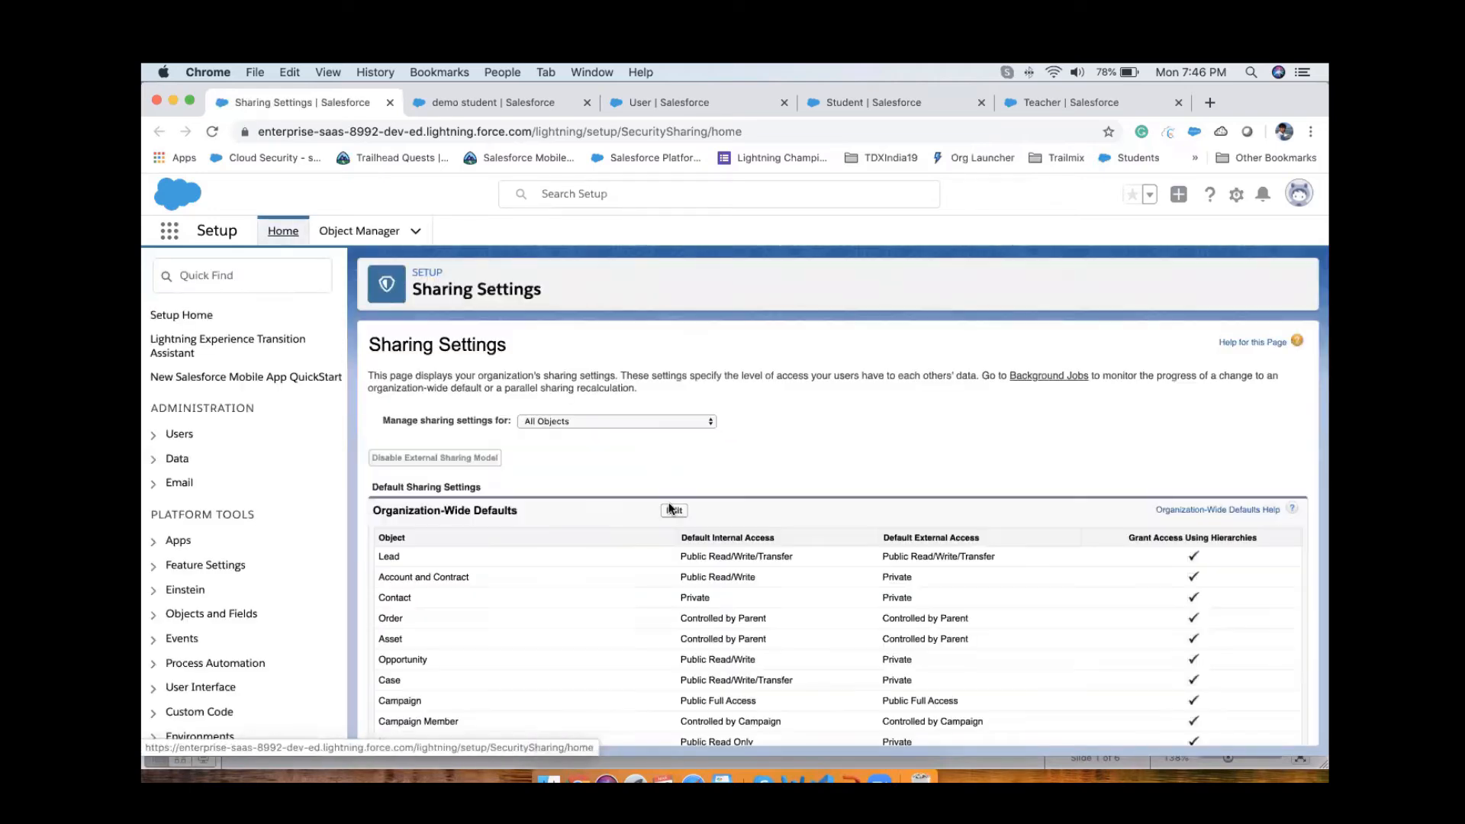
pyautogui.click(675, 512)
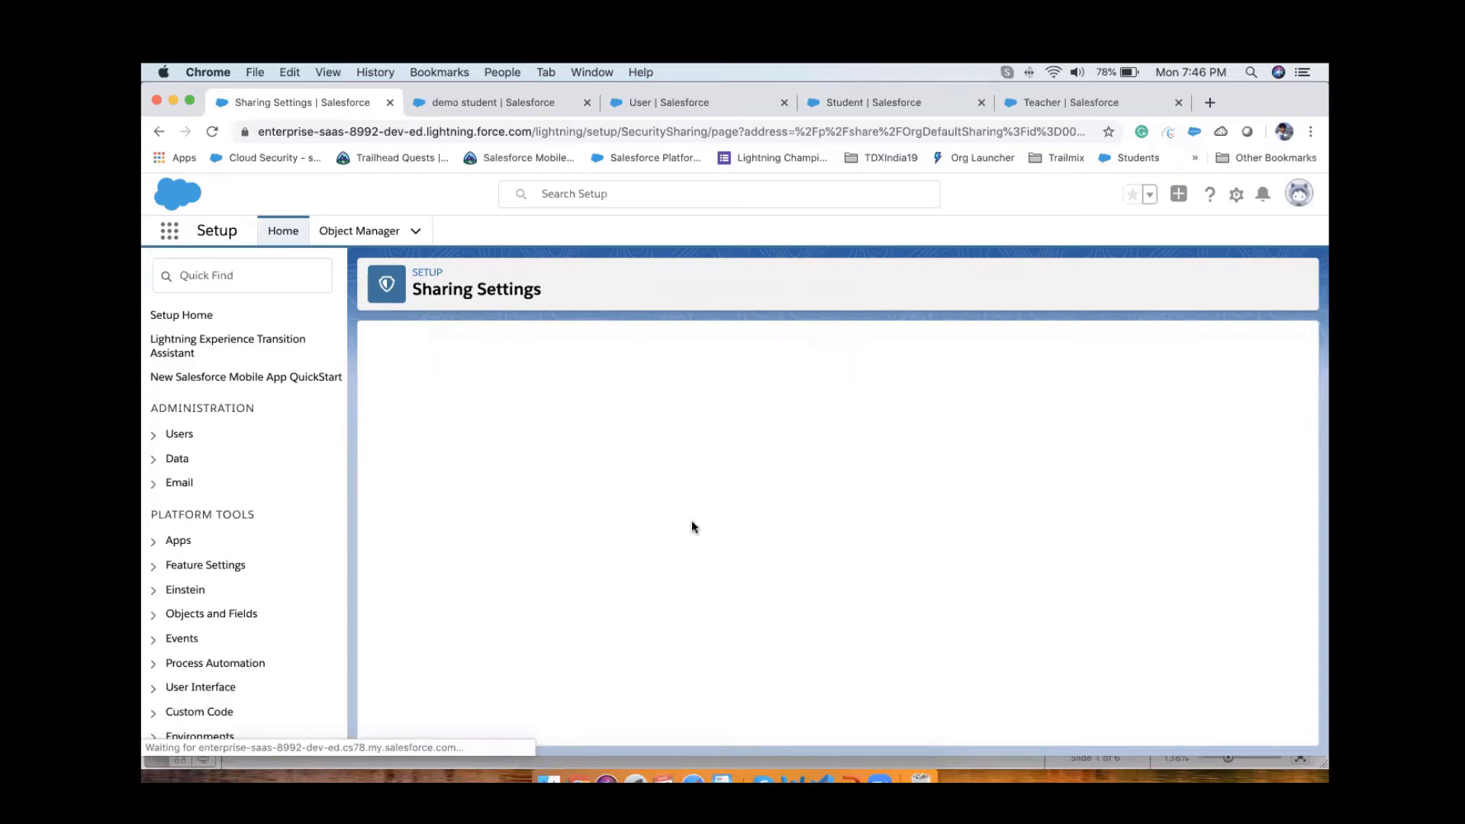
# Step: Check the network connection by opening speedtest.net in a new browser tab and starting a speed test
pyautogui.click(1053, 73)
pyautogui.click(1211, 102)
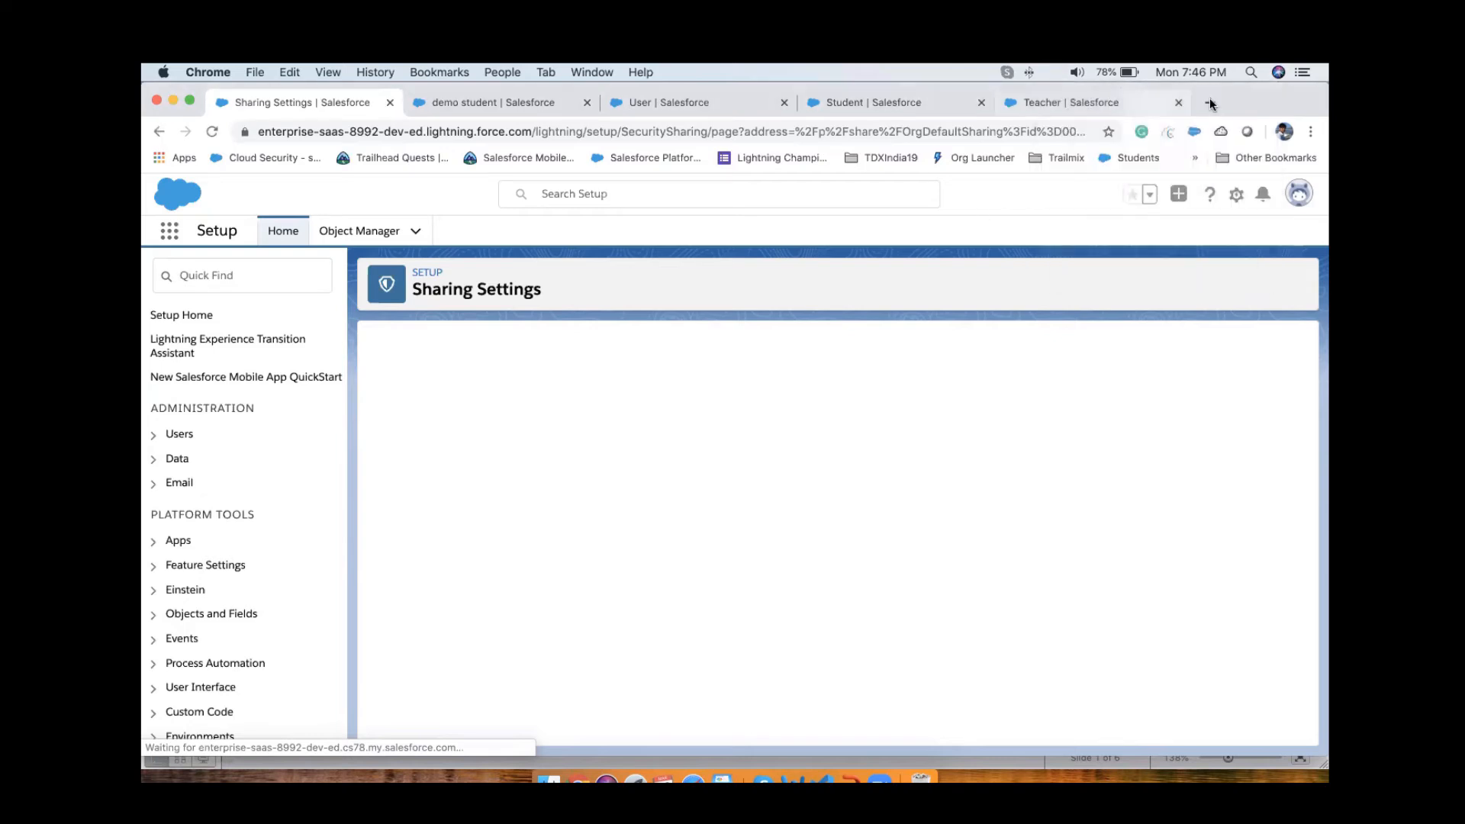
pyautogui.write('speedtest.net')
pyautogui.press('Return')
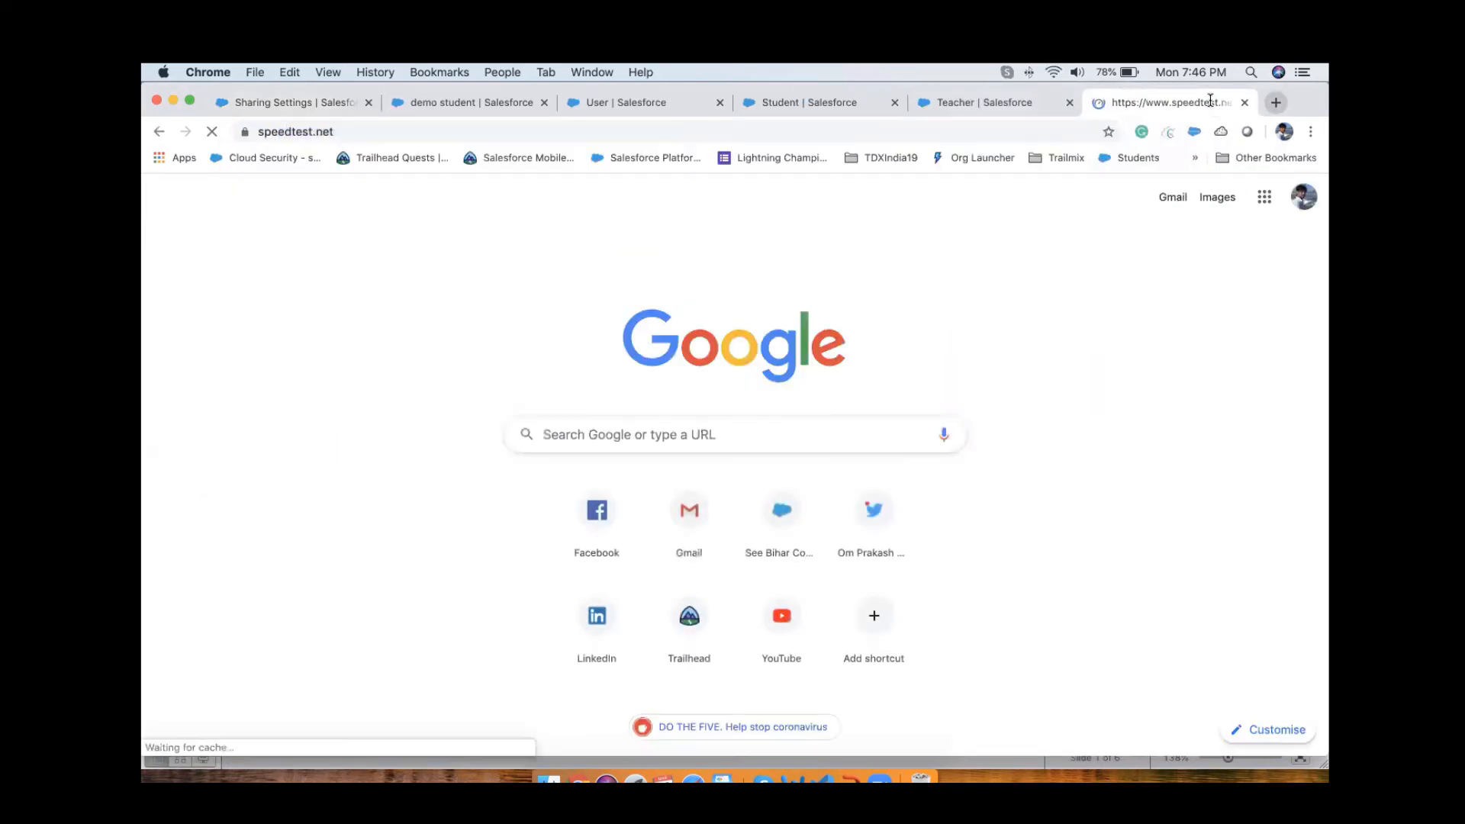
pyautogui.click(682, 500)
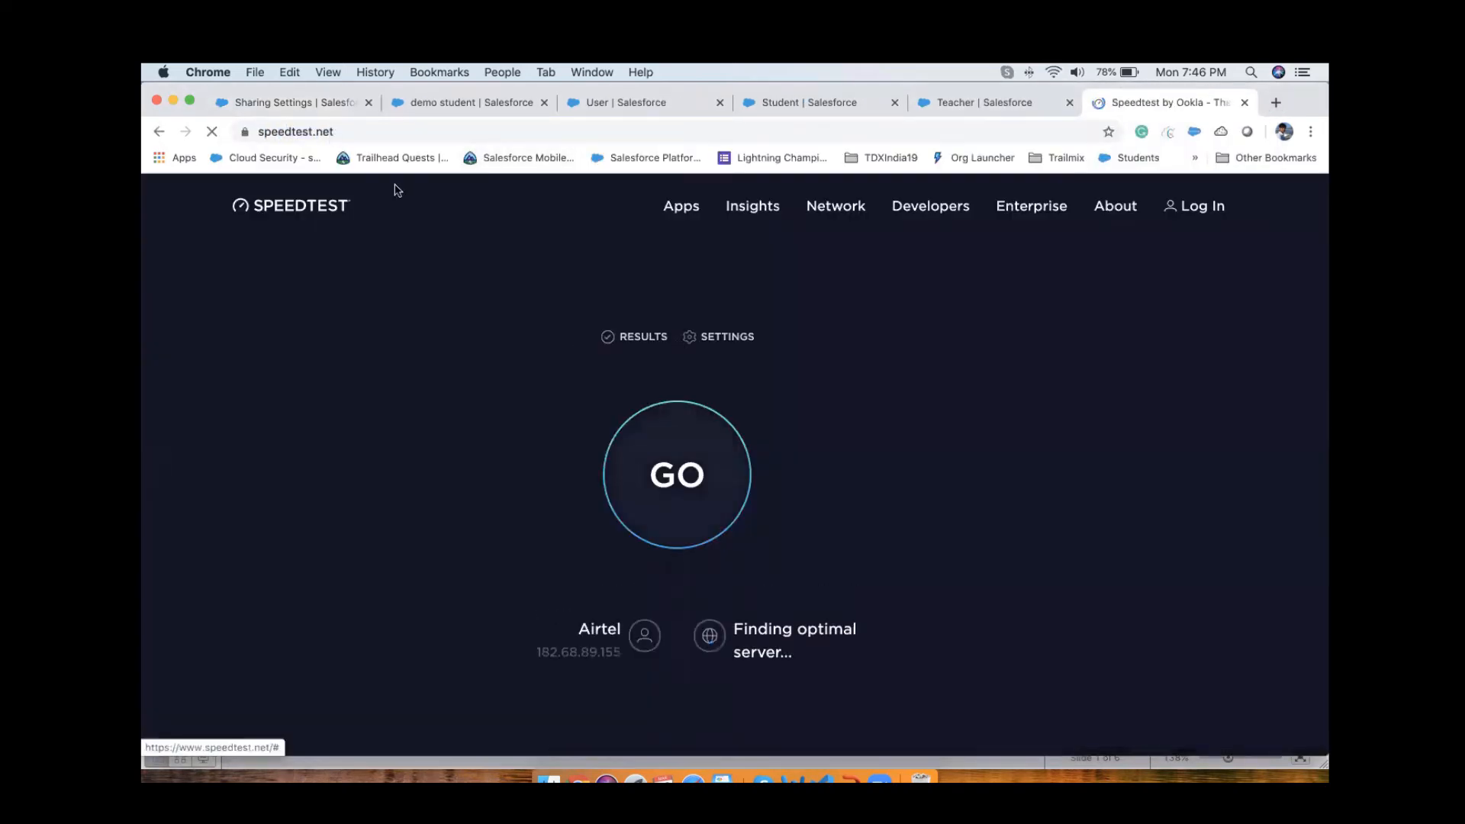
# Step: Search the editable organization-wide defaults for "studen" and examine the objects and their default internal access settings
pyautogui.click(284, 101)
pyautogui.scroll(-15, 734, 546)
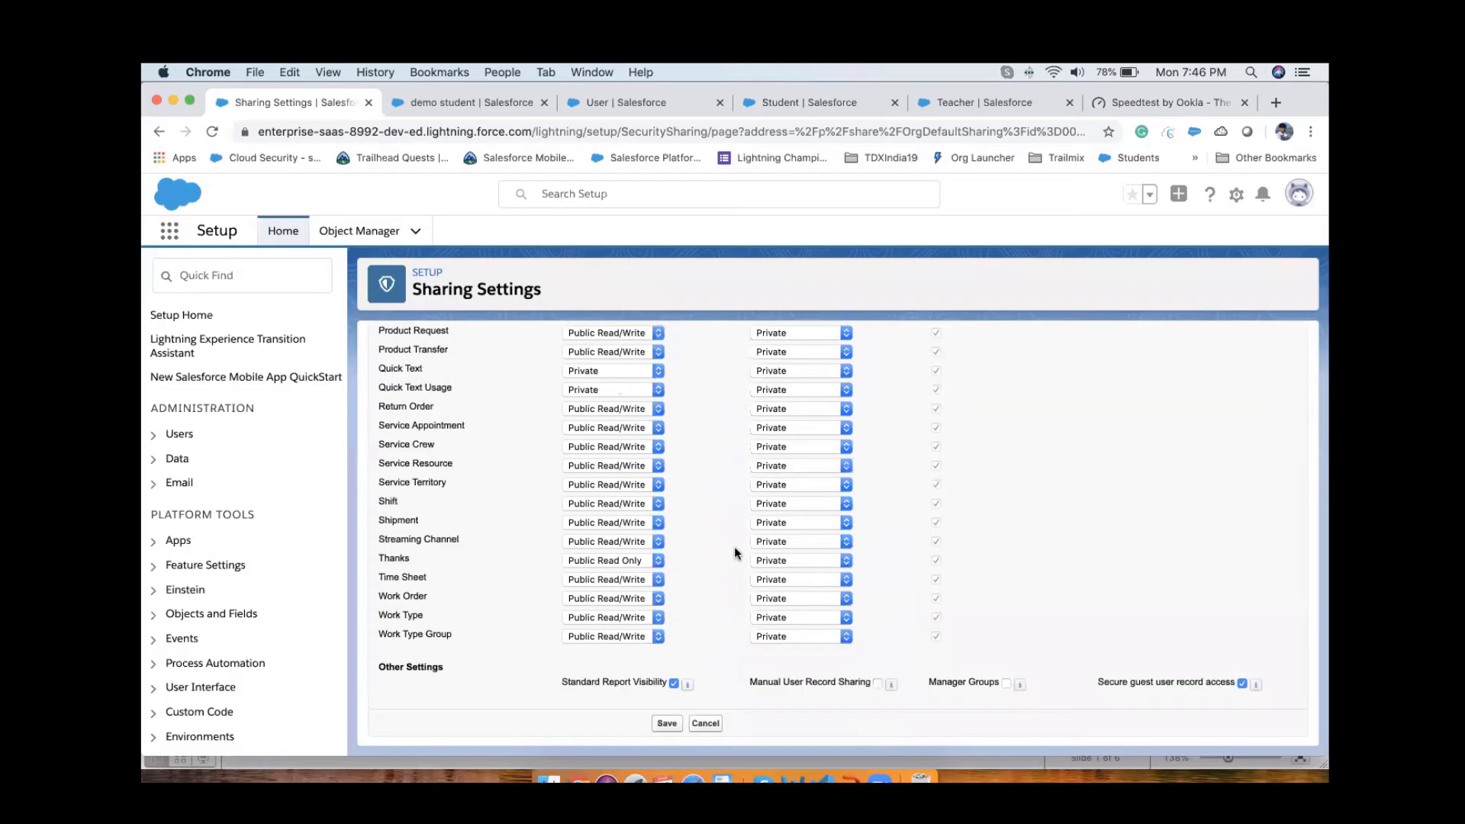
pyautogui.press('super+f')
pyautogui.write('studen')
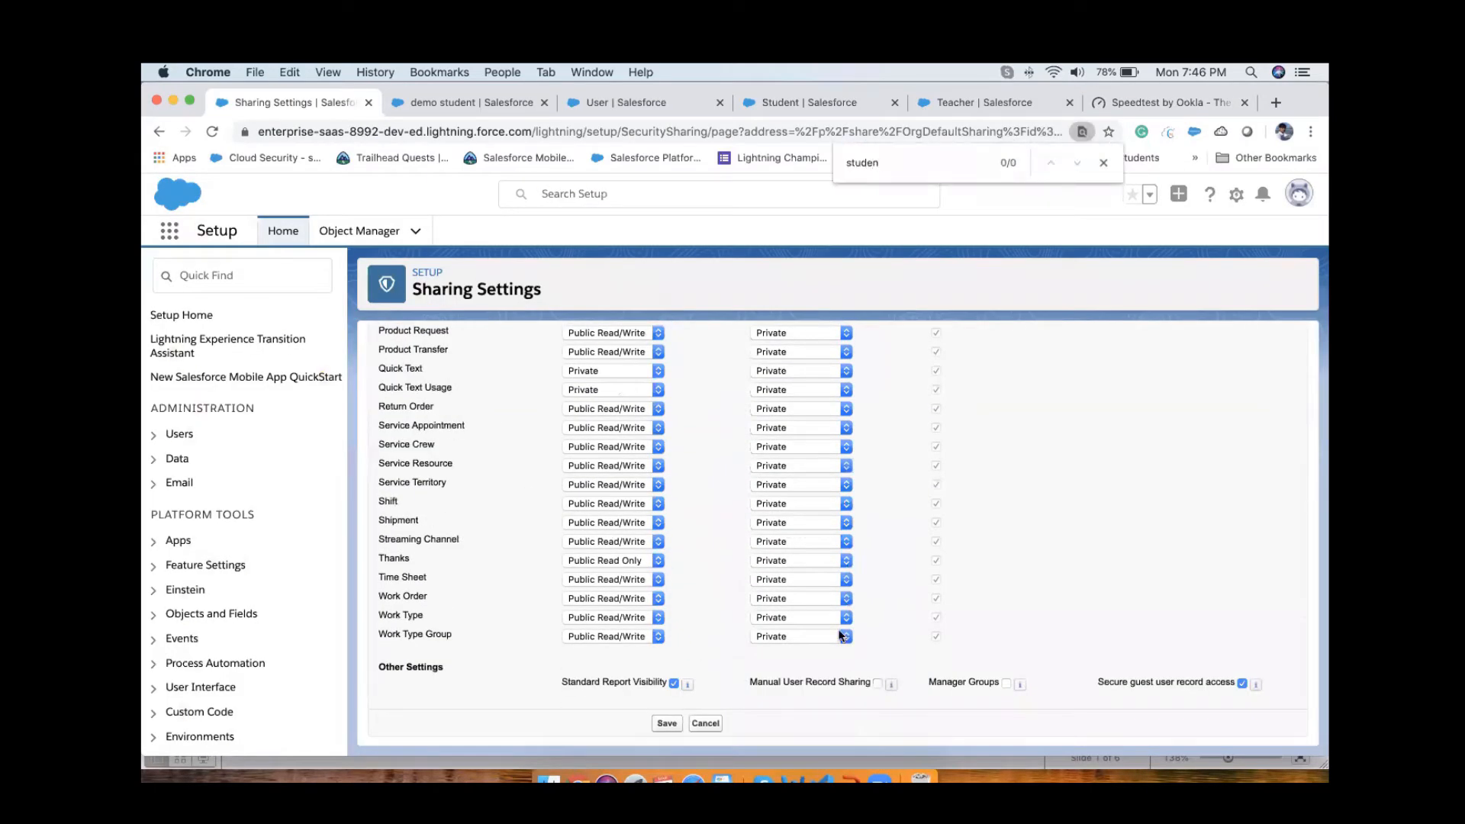
pyautogui.scroll(15, 1069, 620)
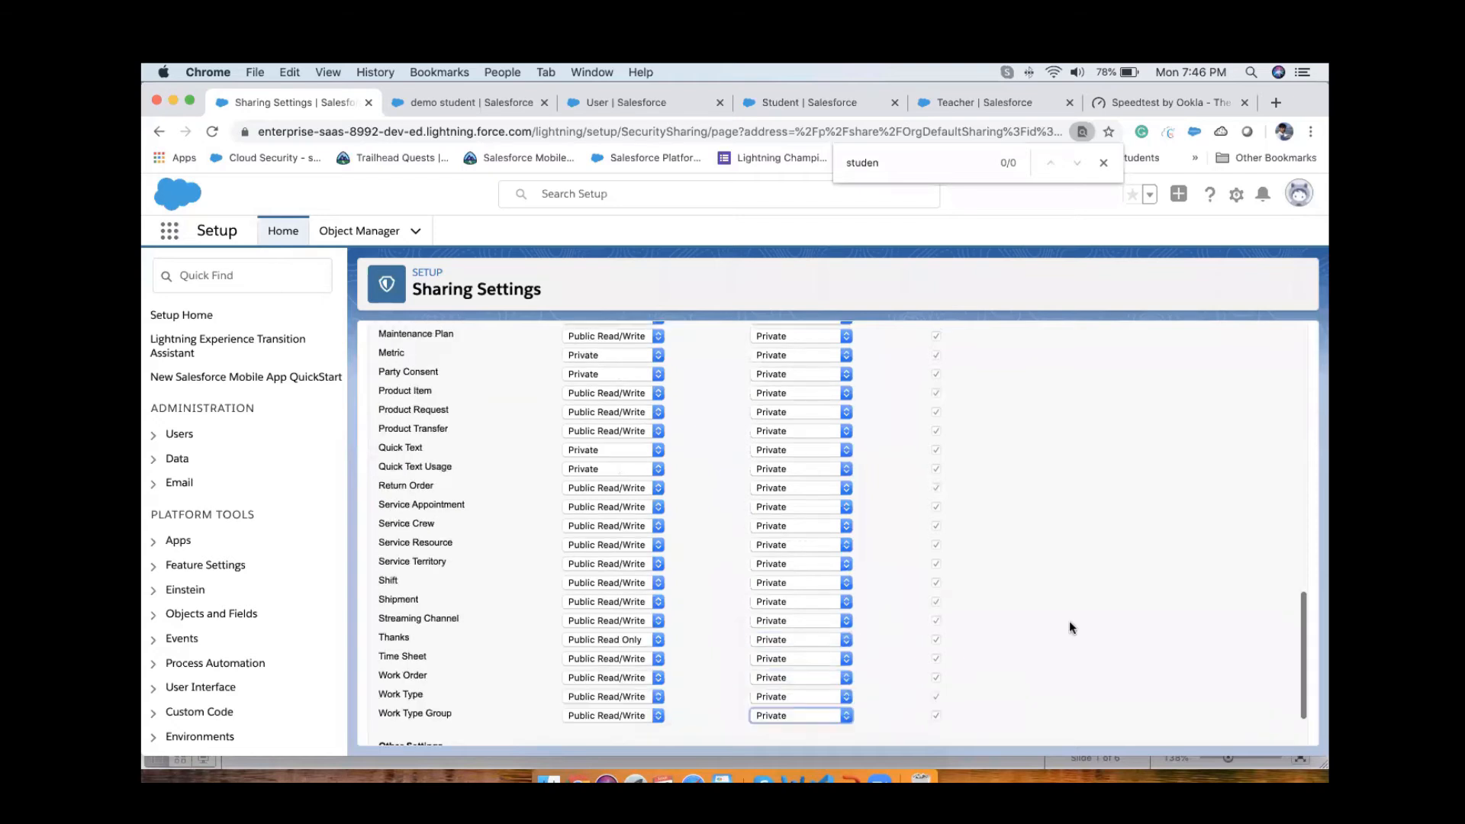
pyautogui.scroll(-15, 1069, 620)
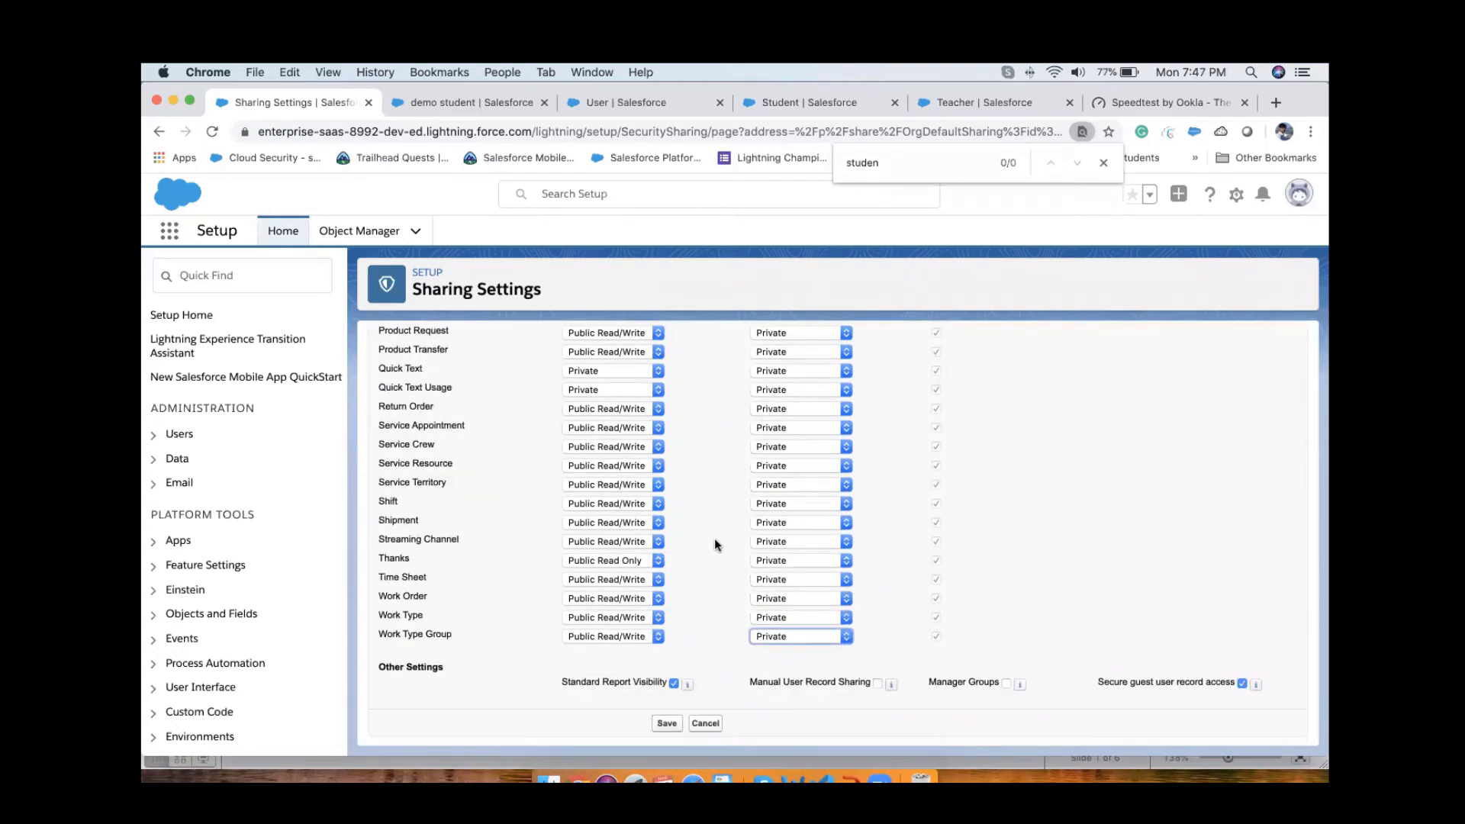
pyautogui.scroll(15, 665, 534)
pyautogui.moveTo(562, 451); pyautogui.dragTo(630, 450)
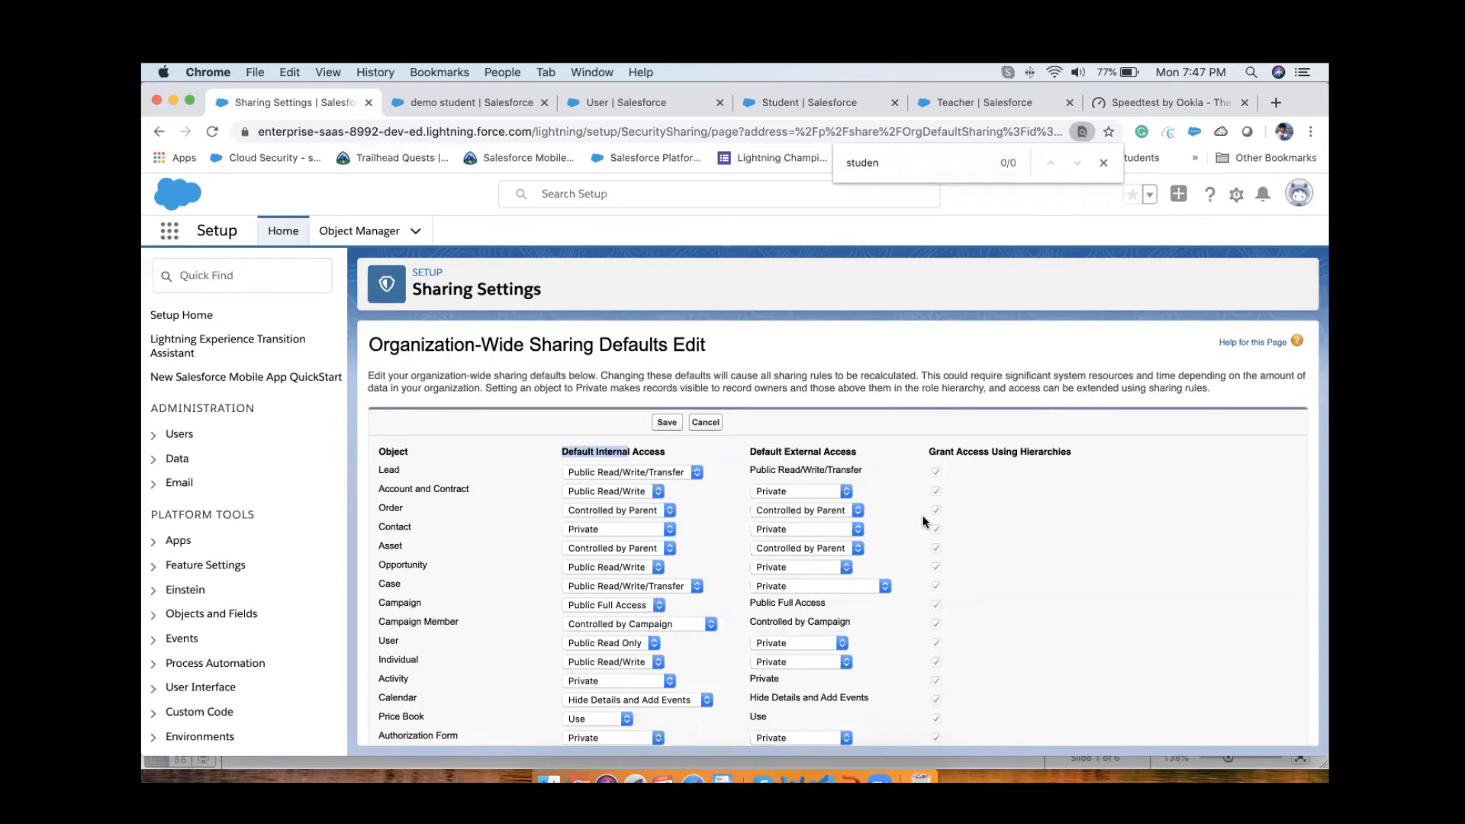
pyautogui.scroll(-15, 925, 522)
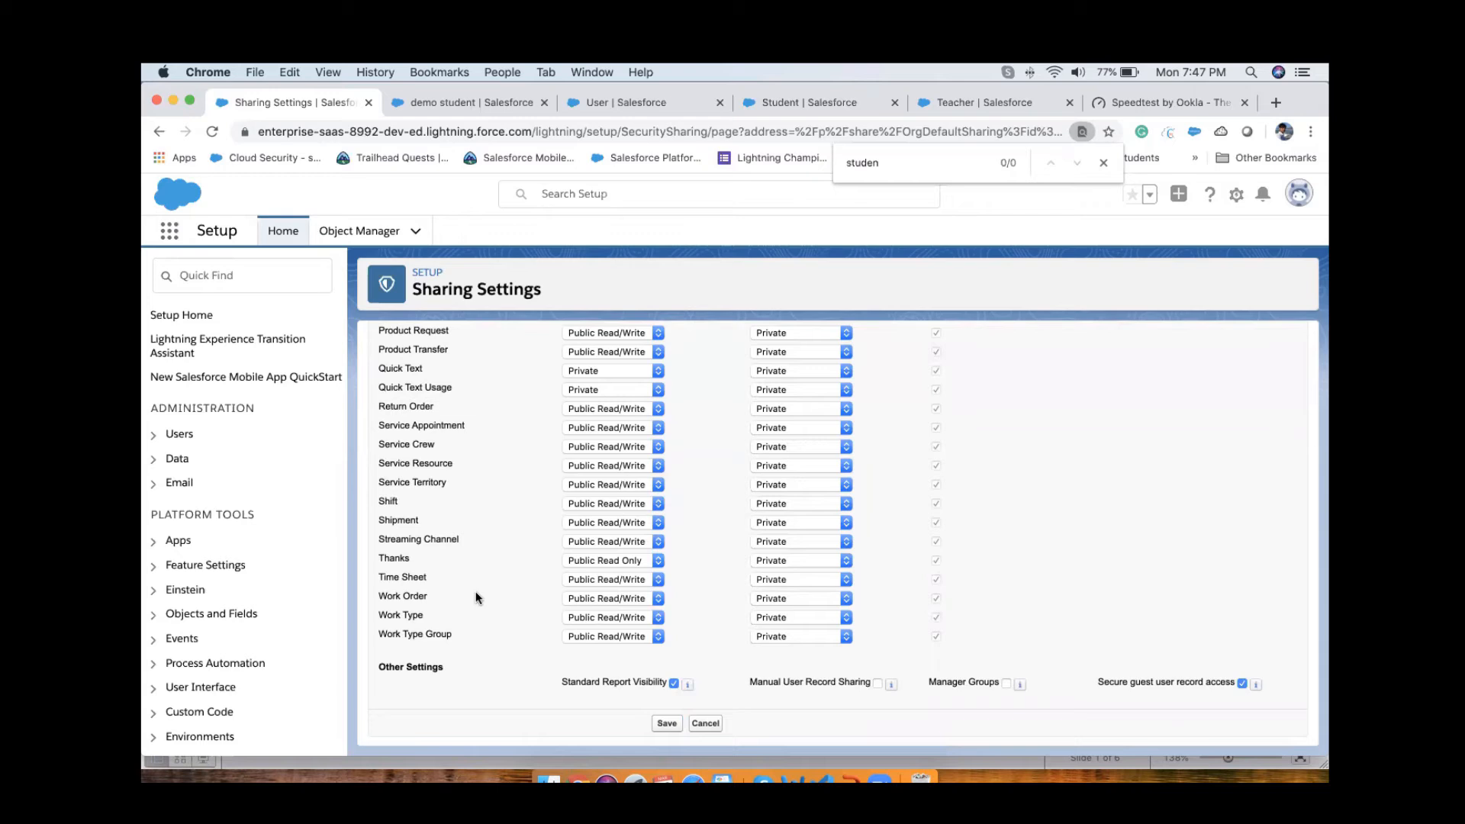
# Step: Return to the sharing settings overview and review the Student object's internal and external default access among the other objects
pyautogui.click(157, 132)
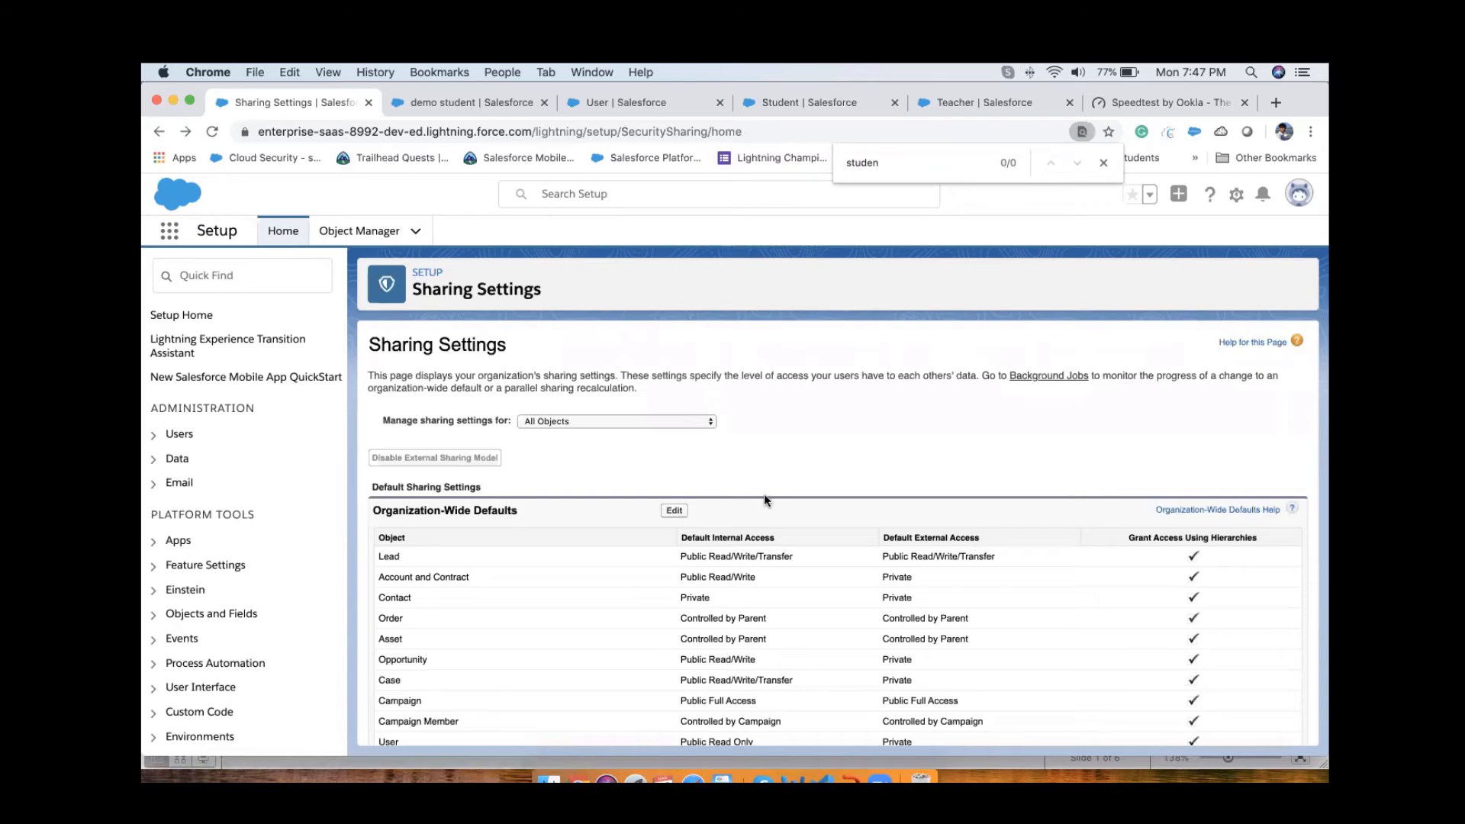
pyautogui.scroll(-20, 763, 493)
pyautogui.scroll(10, 762, 492)
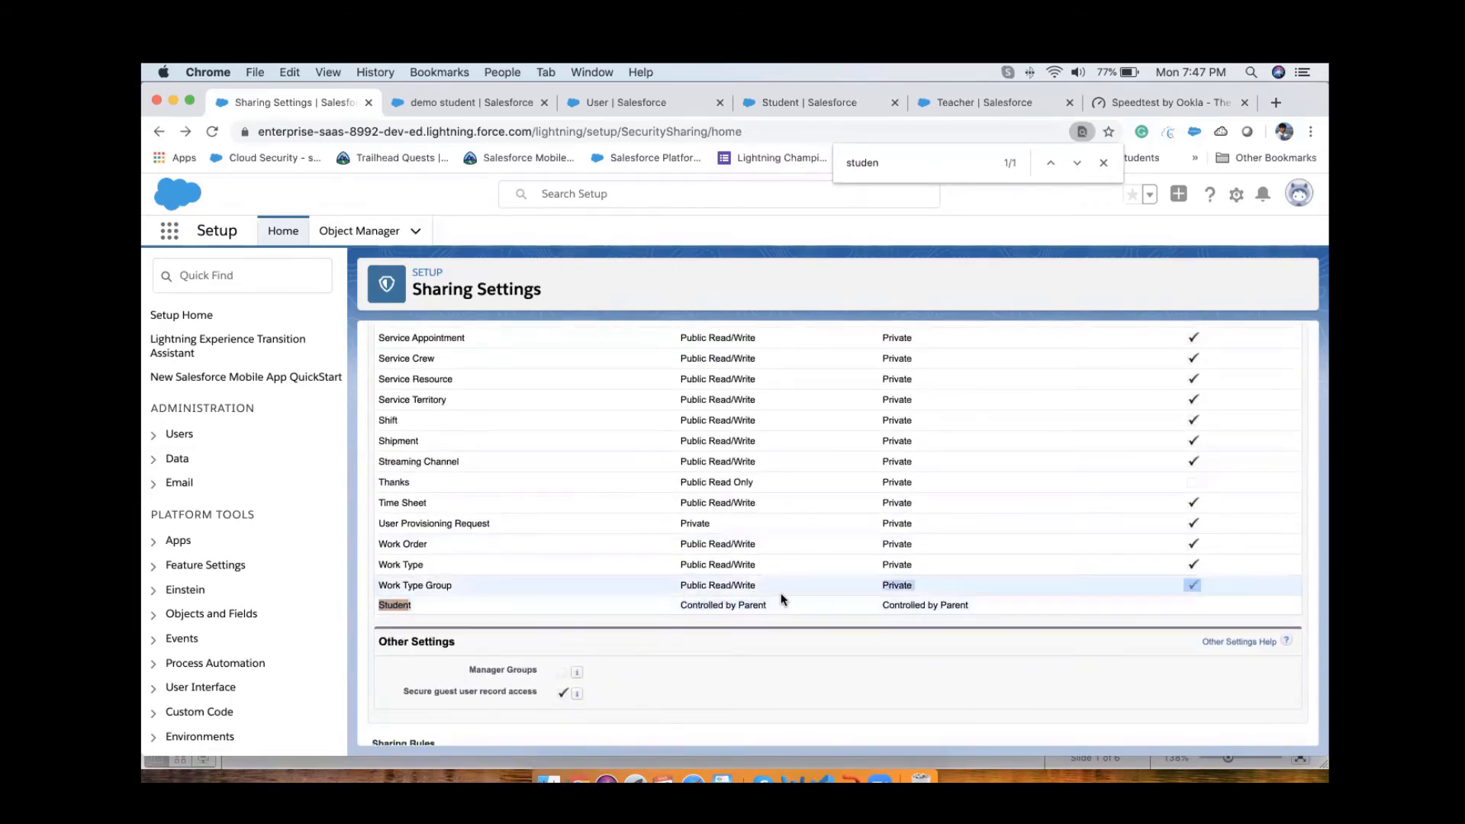
pyautogui.scroll(15, 780, 599)
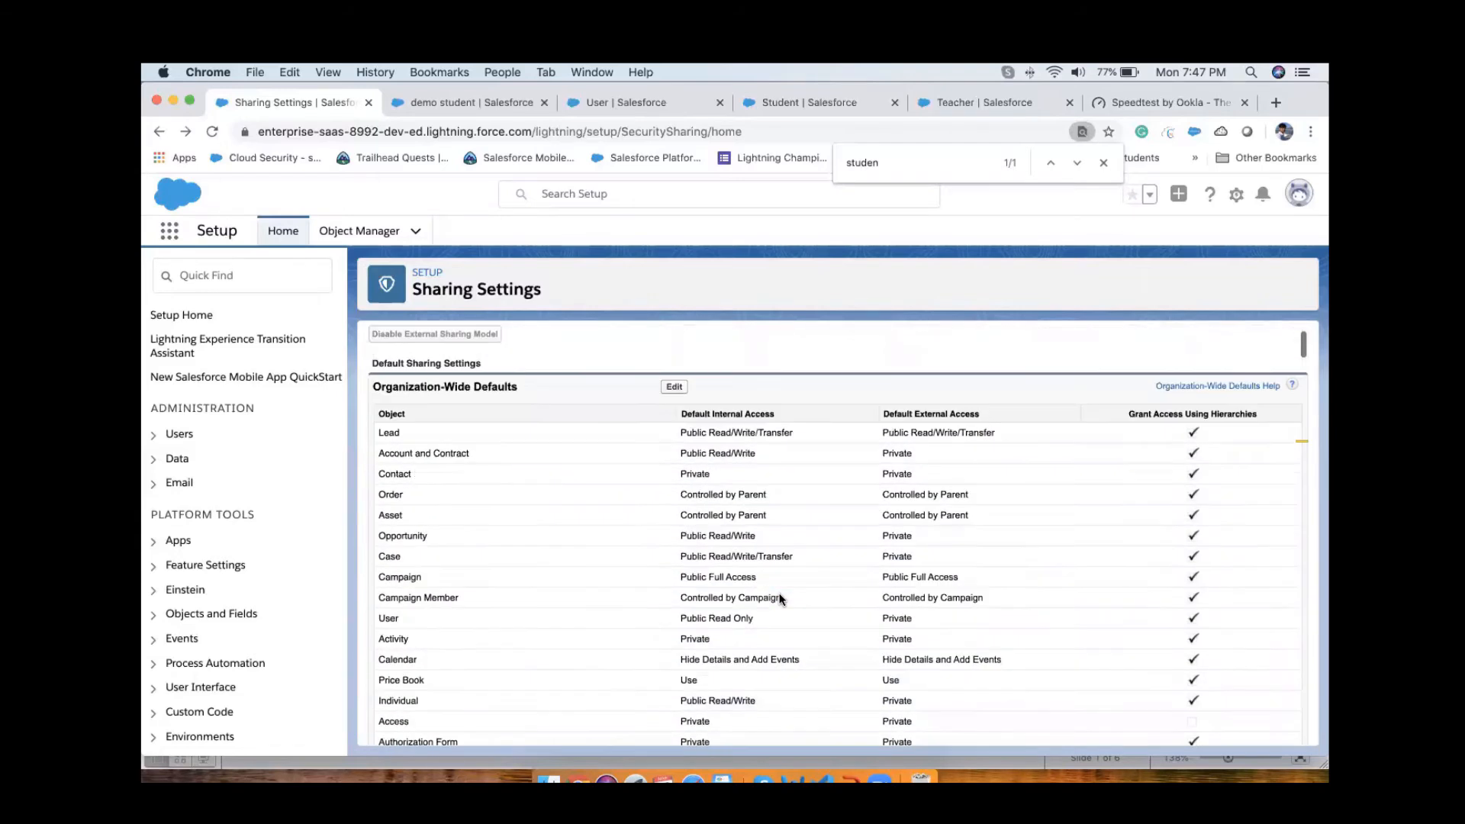
pyautogui.scroll(-5, 775, 600)
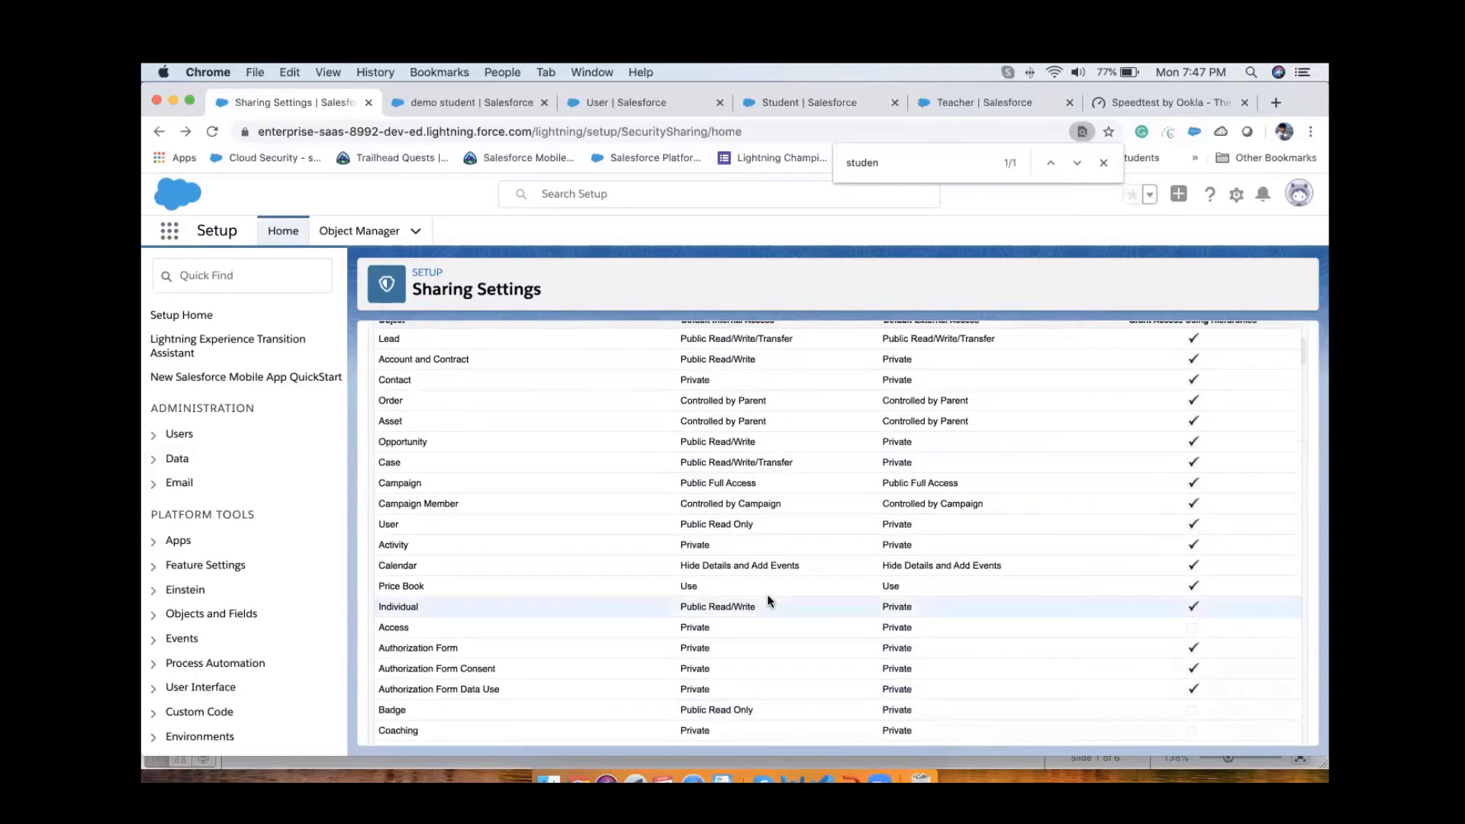
pyautogui.scroll(-15, 769, 600)
pyautogui.scroll(10, 769, 600)
pyautogui.scroll(3, 769, 601)
pyautogui.scroll(1, 769, 601)
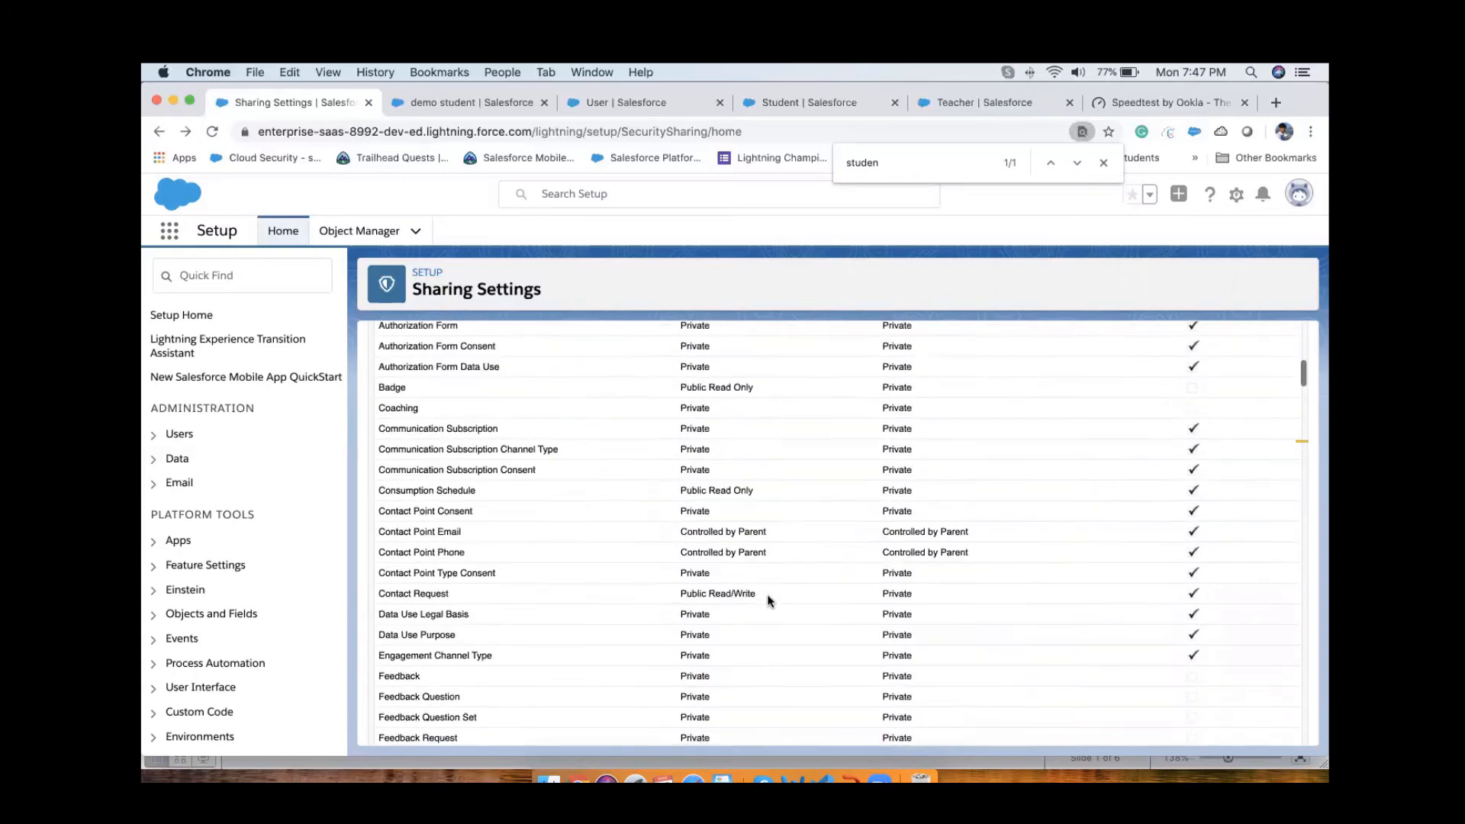
pyautogui.scroll(-2, 769, 601)
# Step: Search the sharing settings for "cont" and check the Contact object's default internal access
pyautogui.press('super+f')
pyautogui.write('cont')
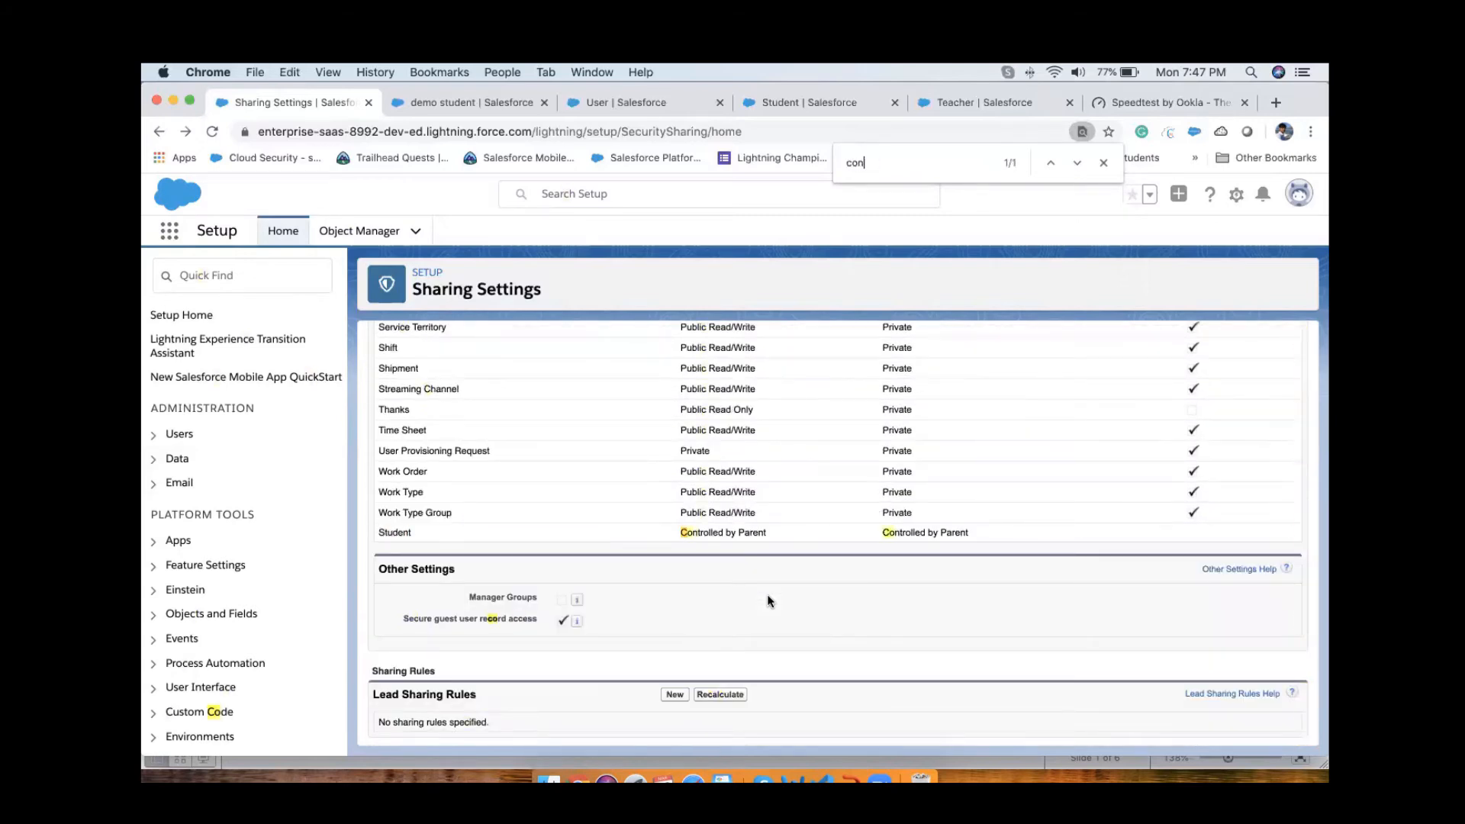
pyautogui.press('Return')
pyautogui.press('Return')
pyautogui.press('Return')
pyautogui.press('Return')
pyautogui.press('Return')
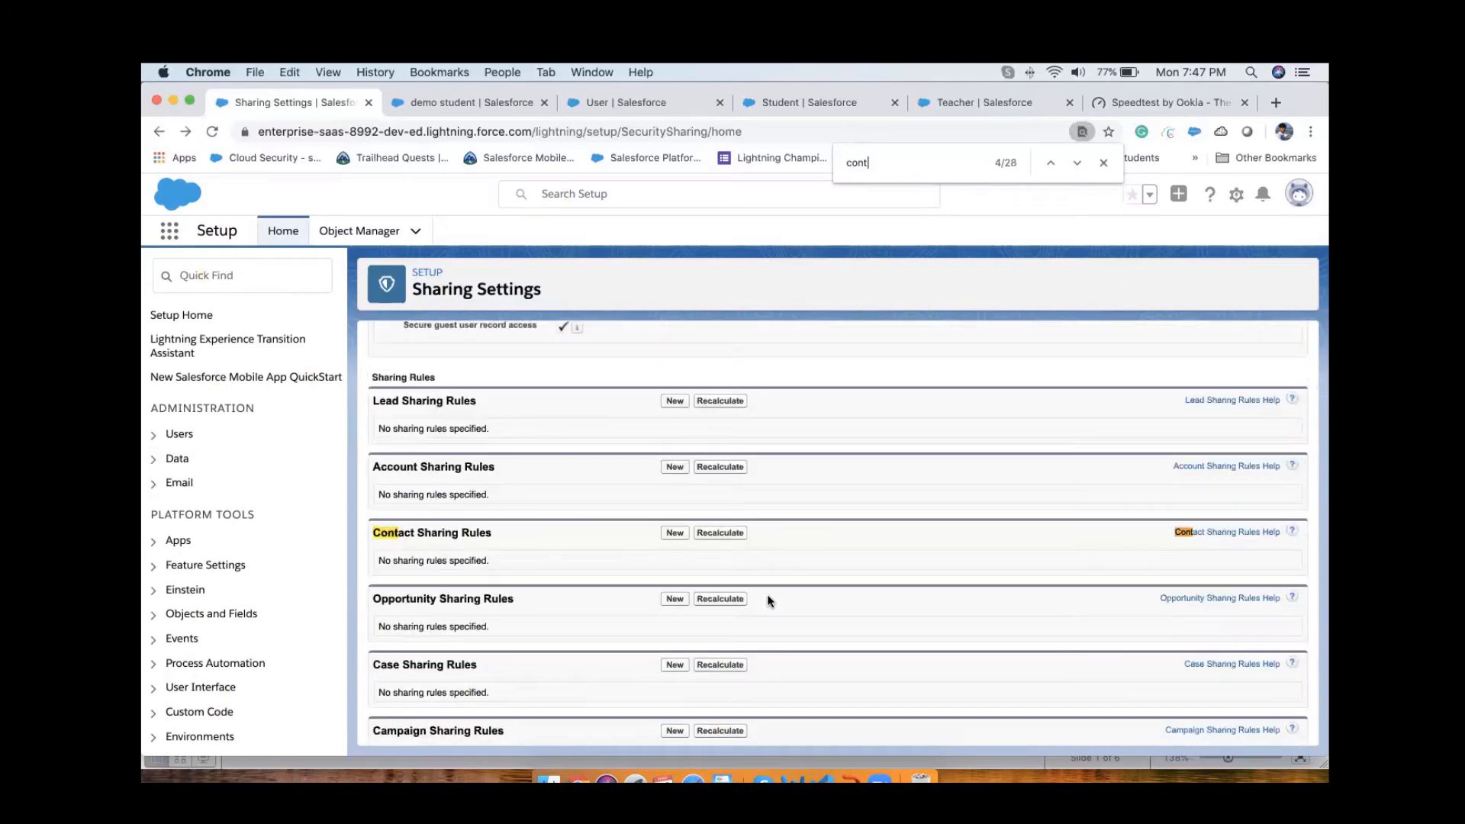
pyautogui.scroll(1, 769, 601)
pyautogui.scroll(10, 769, 600)
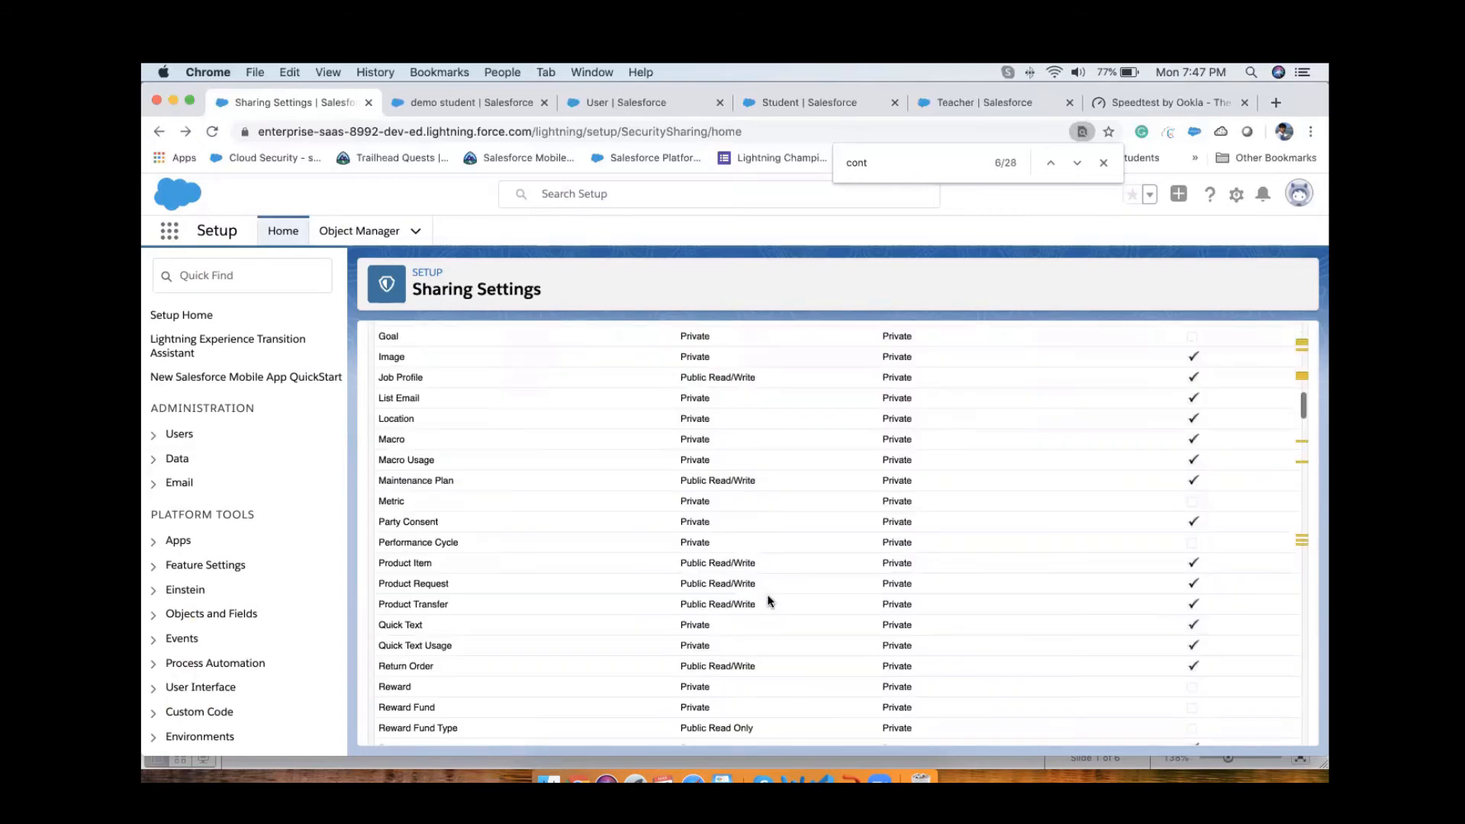
pyautogui.scroll(-3, 766, 601)
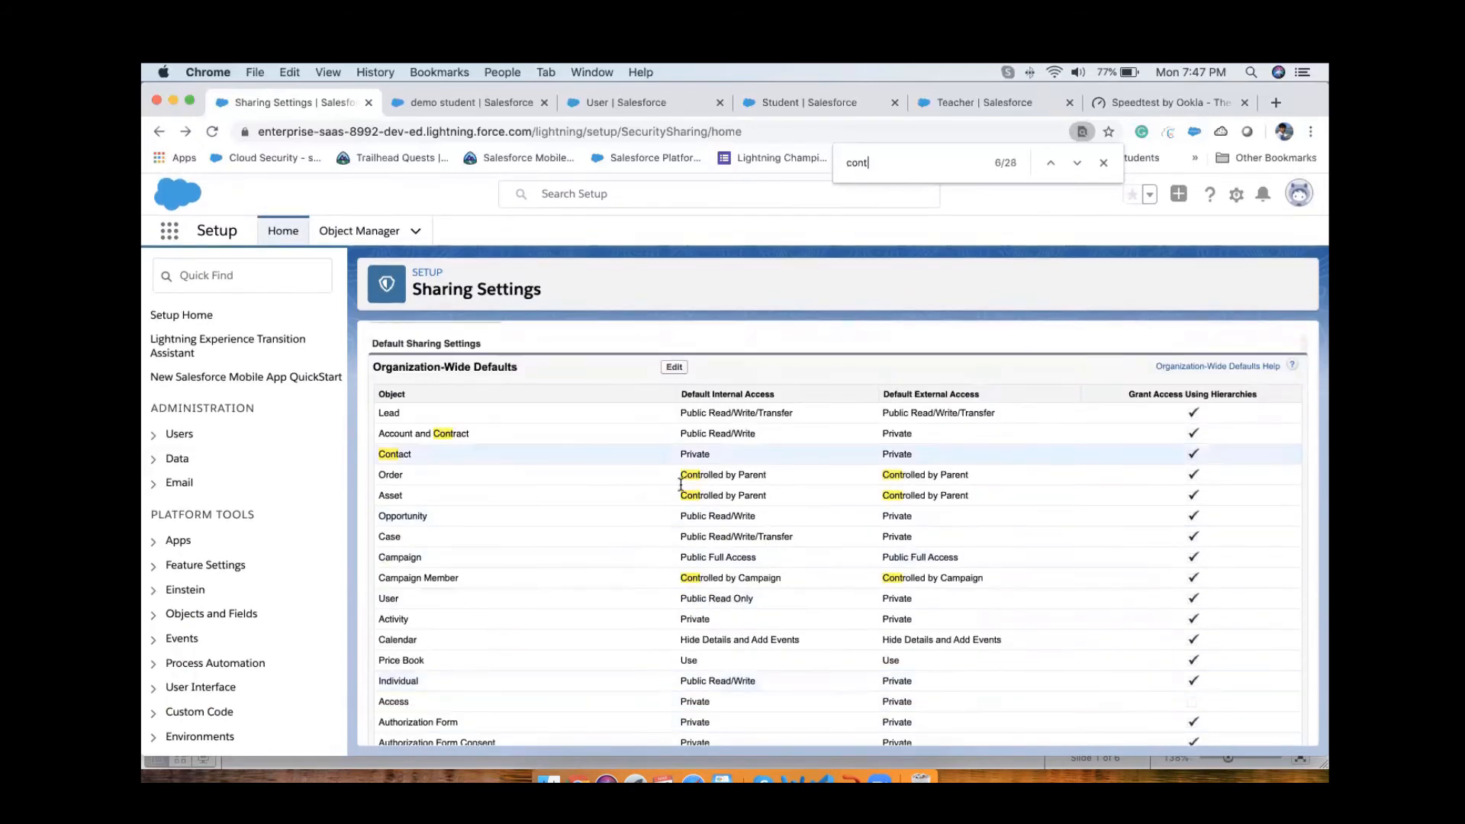
pyautogui.moveTo(678, 455); pyautogui.dragTo(731, 456)
# Step: Set the Contact object's default internal access to Public Read Only and save, accepting the recalculation of sharing rules
pyautogui.click(673, 366)
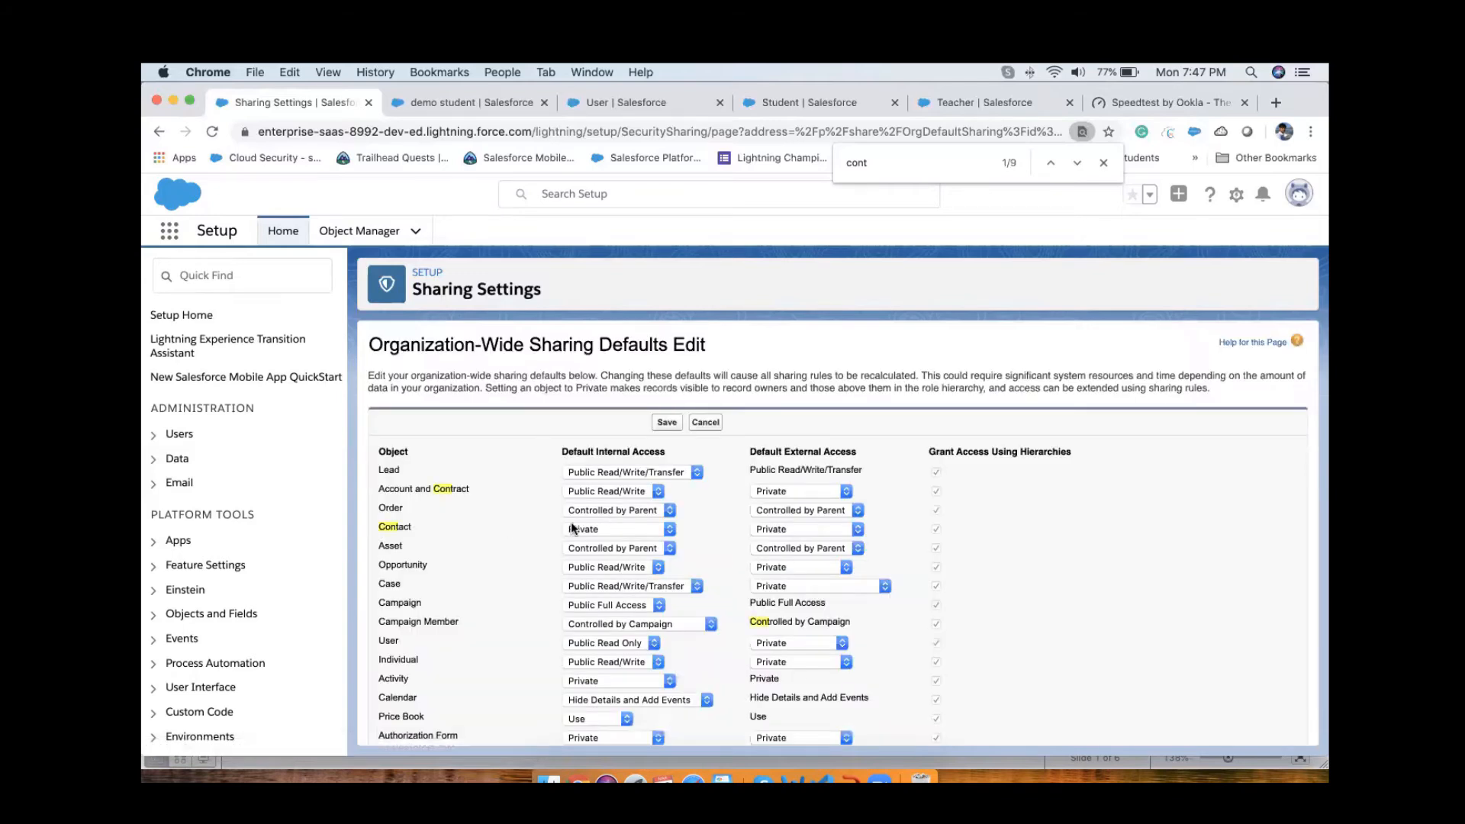
pyautogui.click(598, 527)
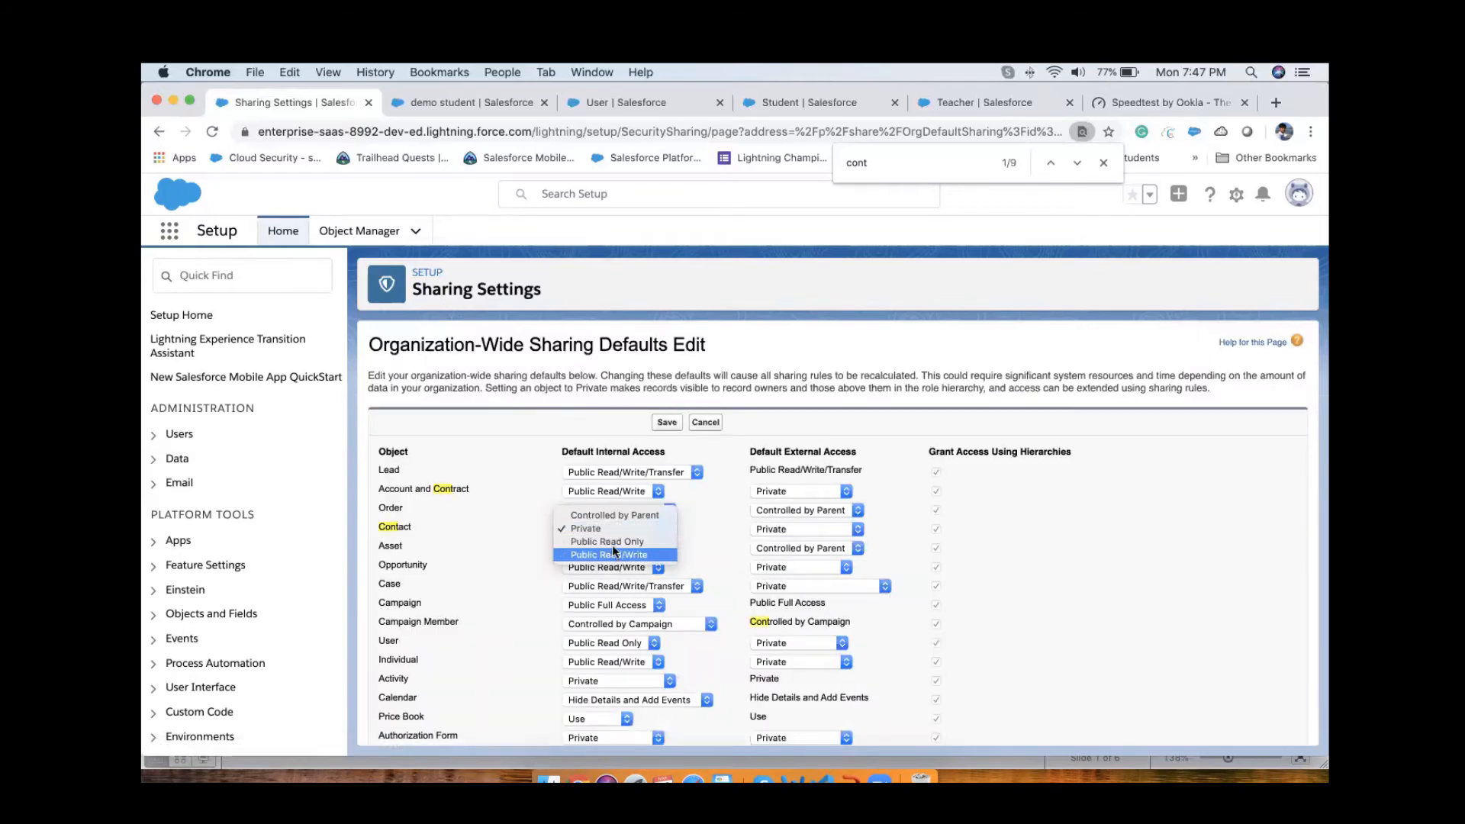
pyautogui.click(618, 541)
pyautogui.click(666, 423)
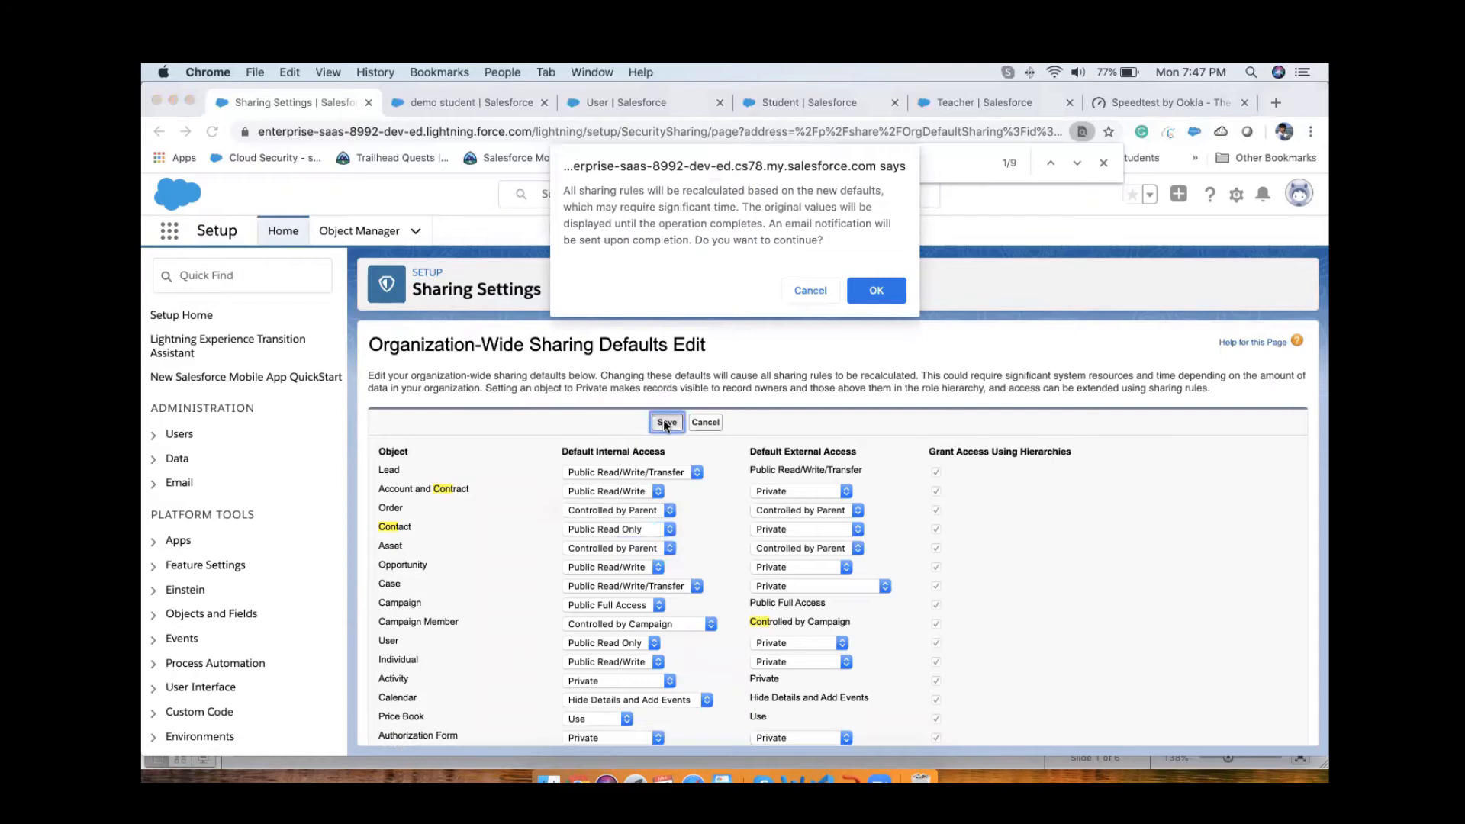
pyautogui.click(875, 290)
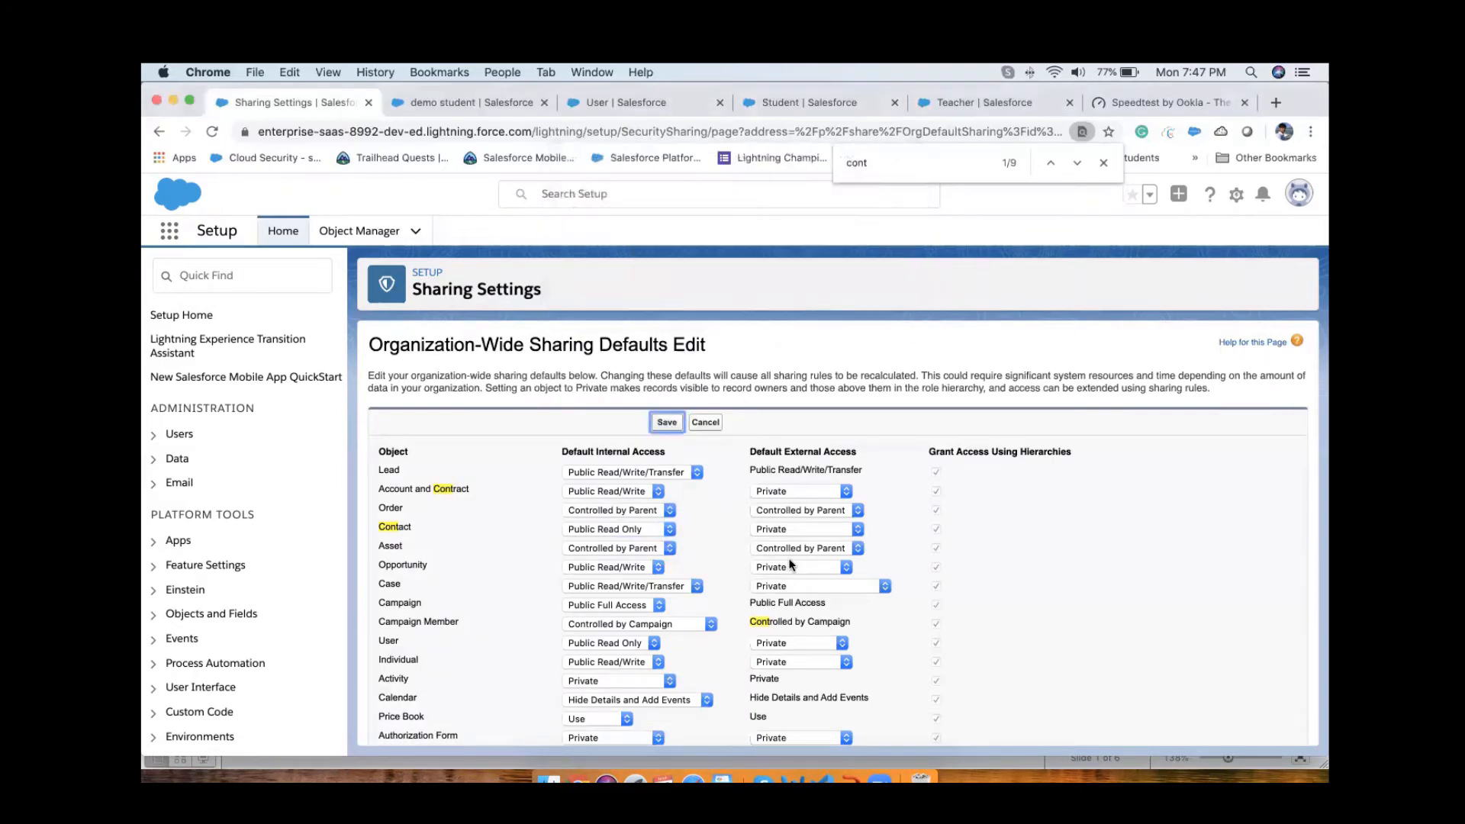
# Step: Try to set Contact's default external access to Public Read Only, and save the sharing defaults, accepting the rule recalculation
pyautogui.click(808, 531)
pyautogui.click(808, 540)
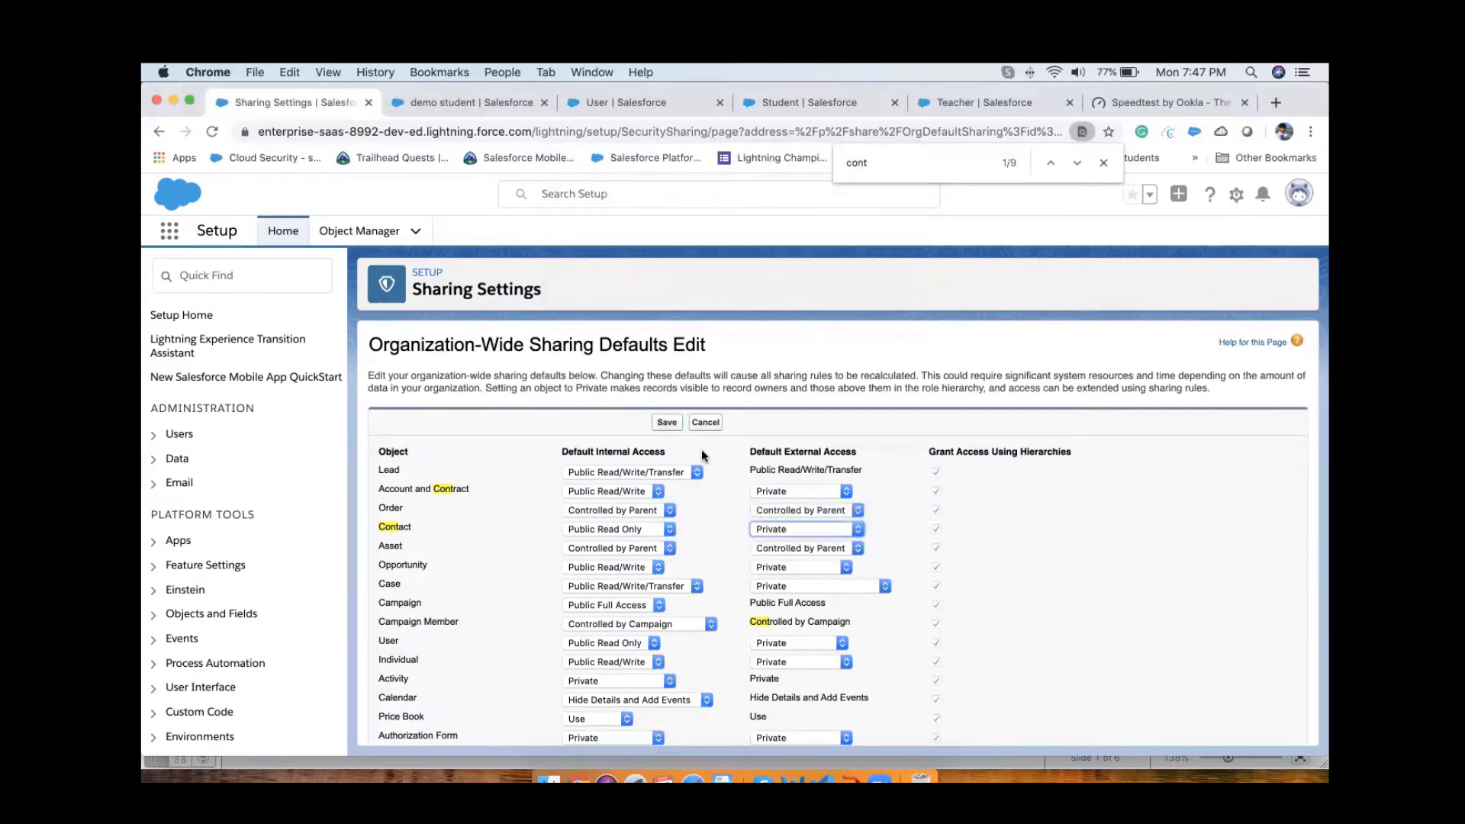
pyautogui.click(863, 250)
pyautogui.click(795, 527)
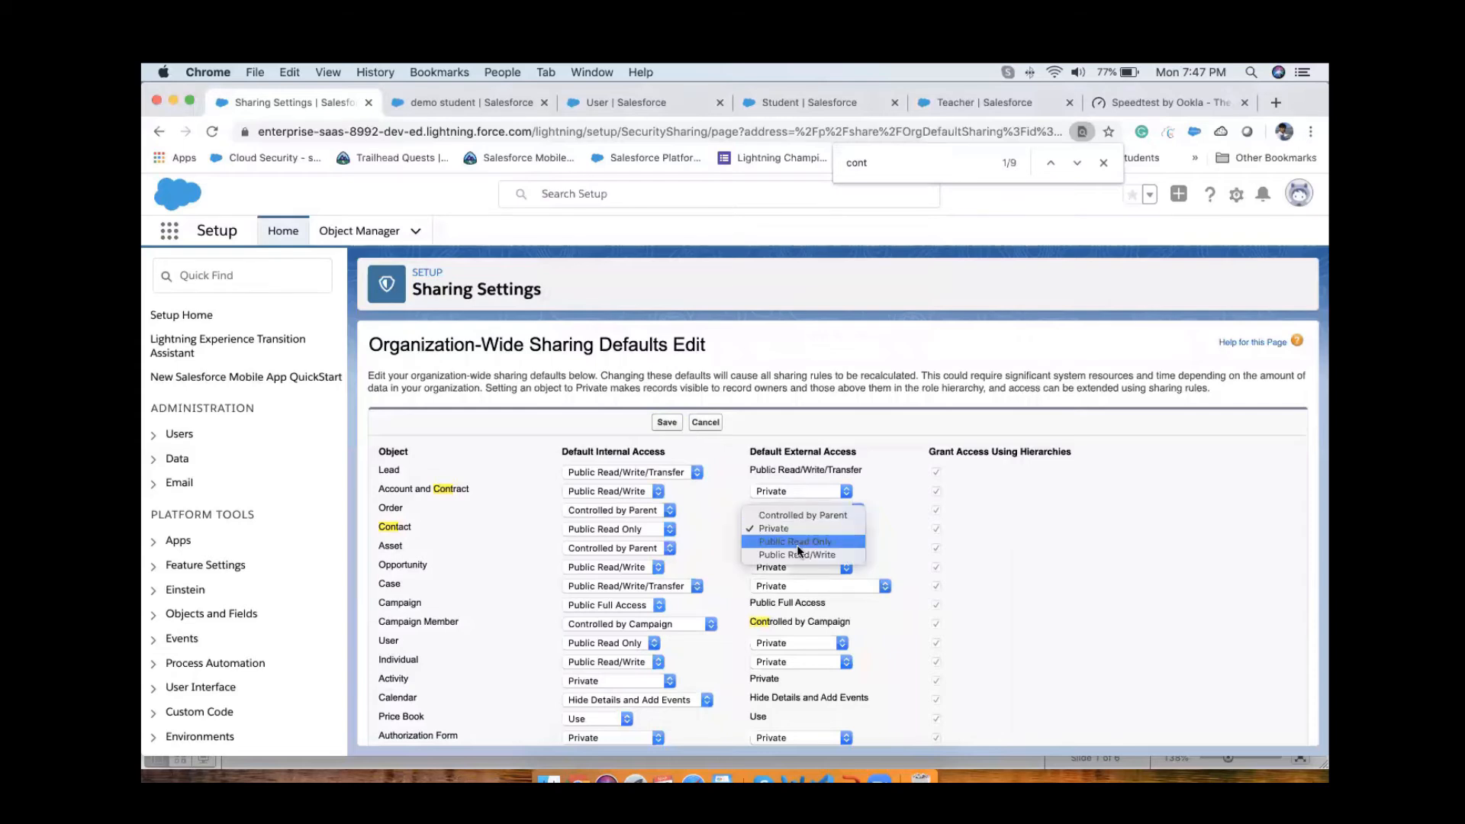
pyautogui.click(796, 545)
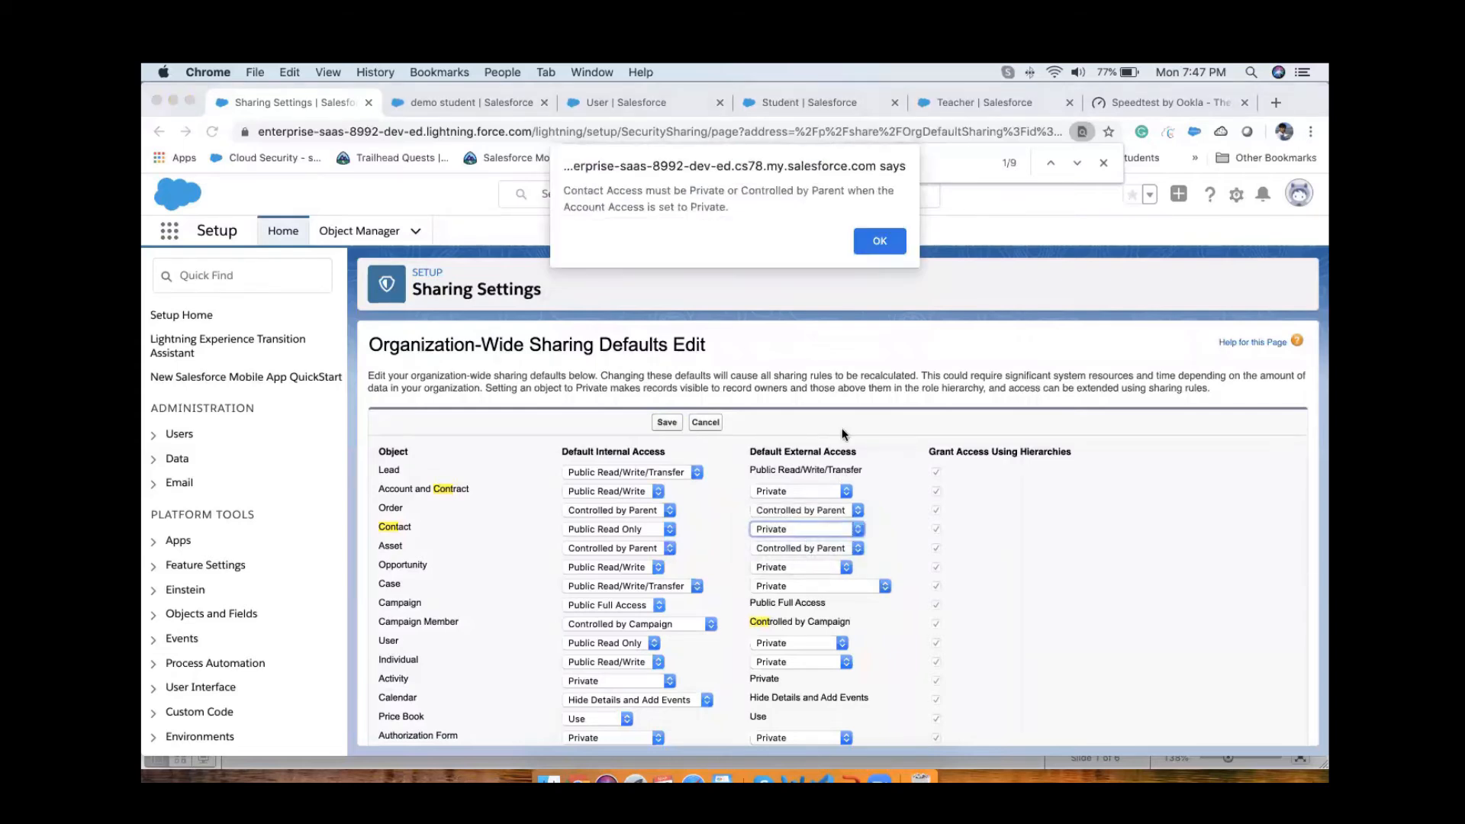
pyautogui.click(874, 243)
pyautogui.click(663, 422)
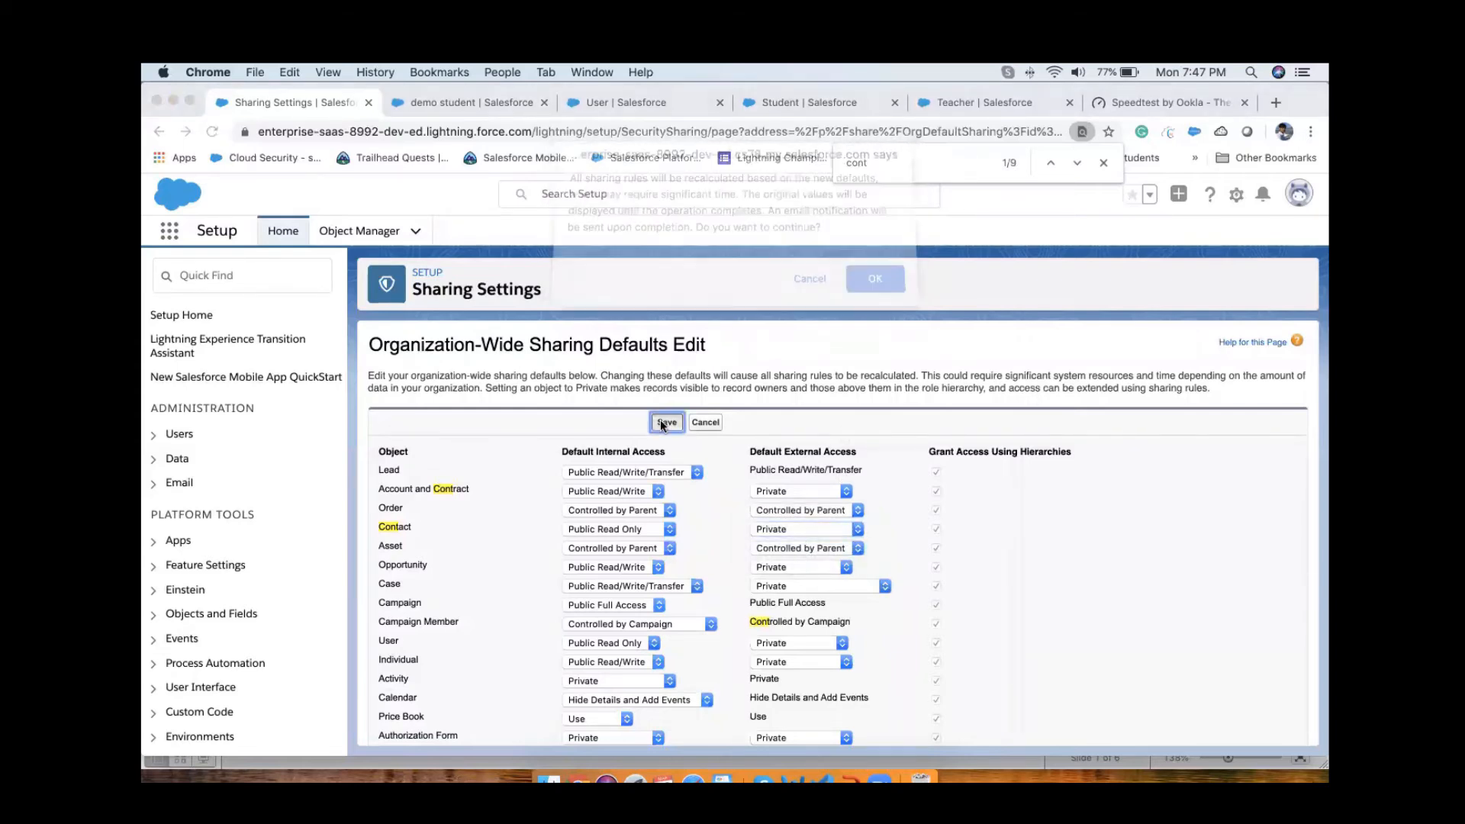
pyautogui.click(875, 281)
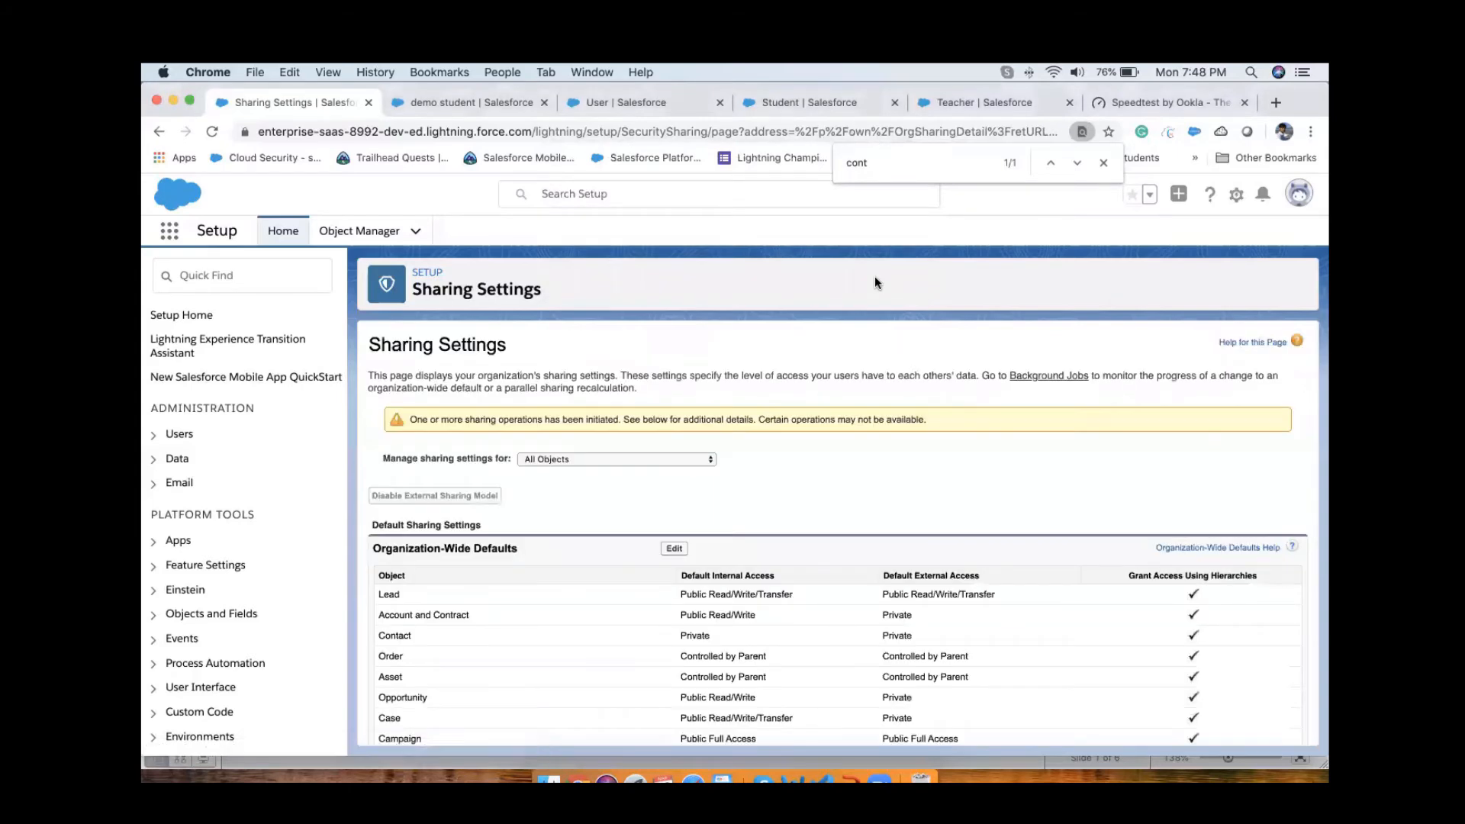
# Step: Review the organization-wide defaults for Contact and Student, and examine the Account and Contact sharing rules sections
pyautogui.scroll(-20, 851, 579)
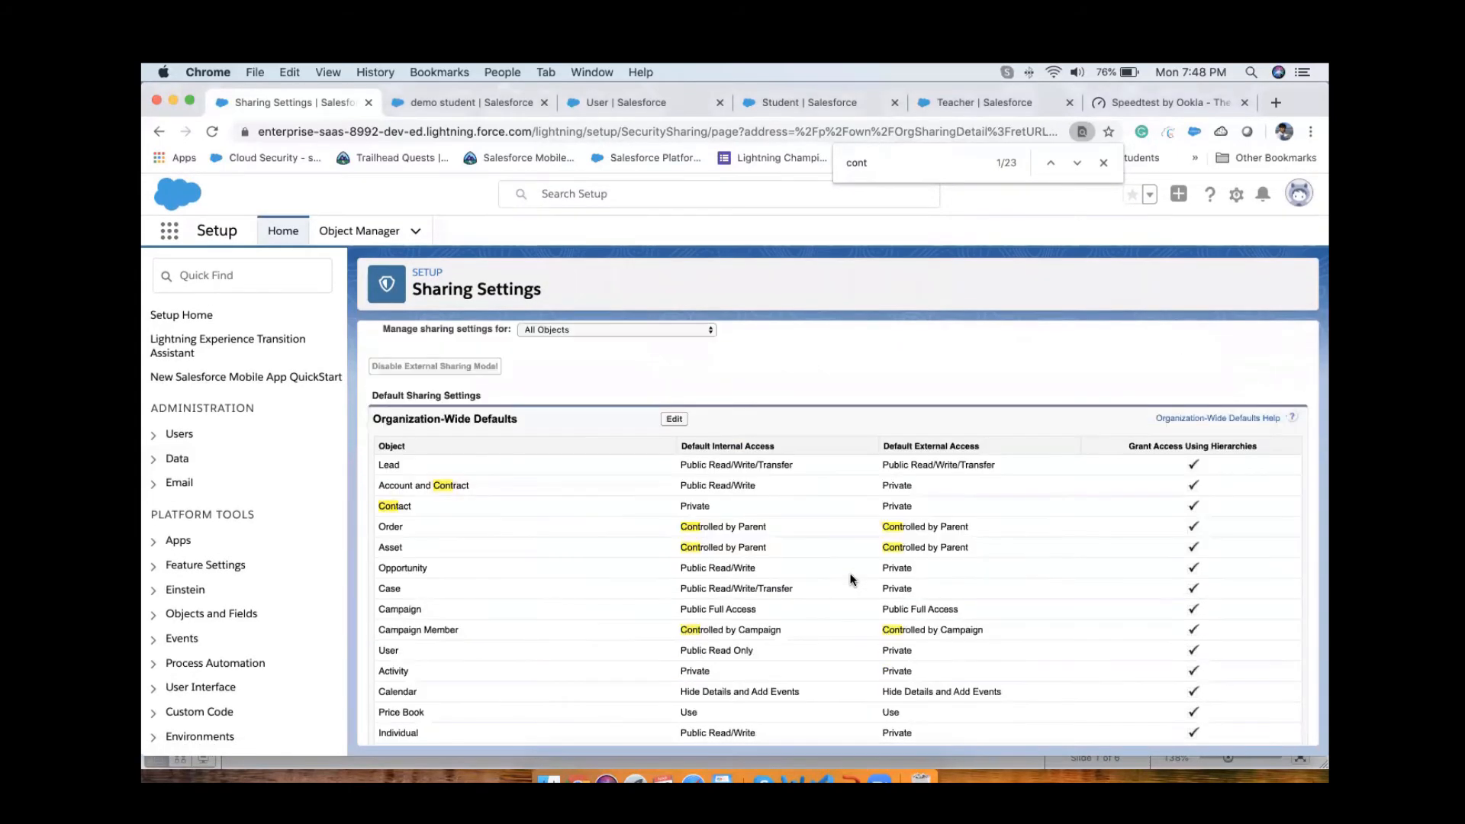
pyautogui.scroll(15, 851, 579)
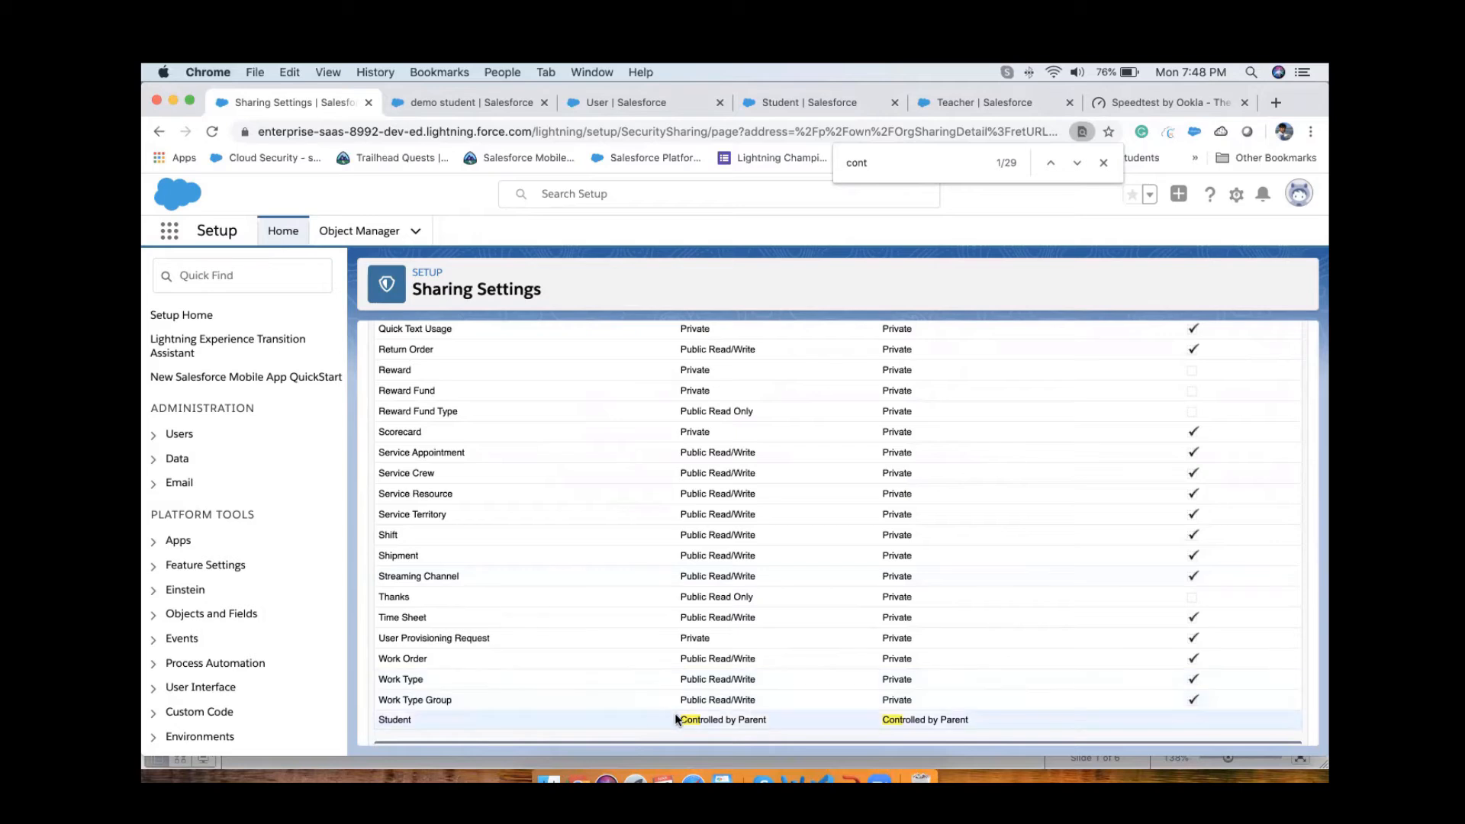
pyautogui.moveTo(681, 720); pyautogui.dragTo(770, 723)
pyautogui.scroll(20, 795, 709)
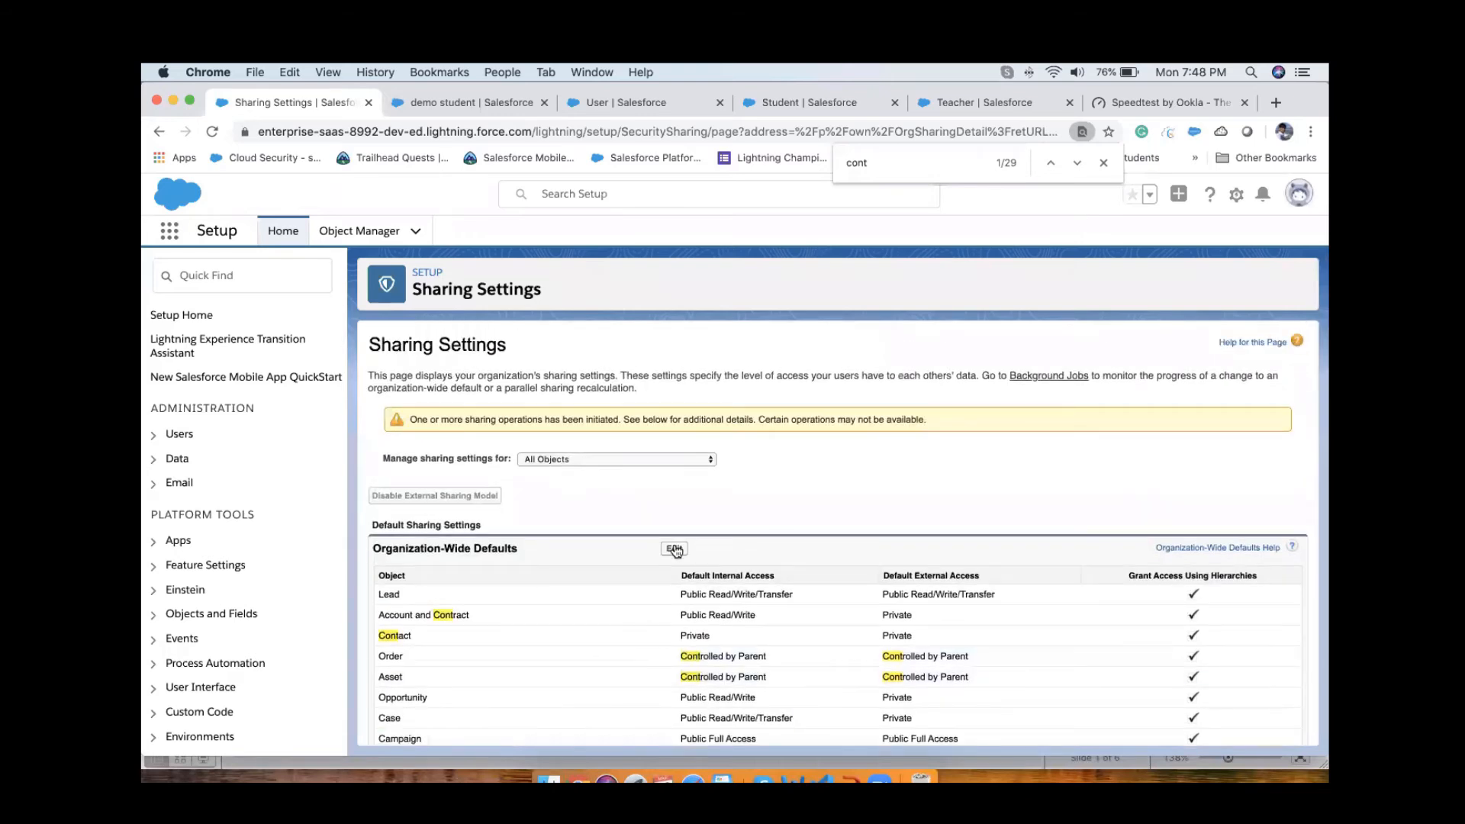
pyautogui.scroll(-5, 725, 562)
pyautogui.scroll(-12, 804, 609)
pyautogui.scroll(-15, 804, 609)
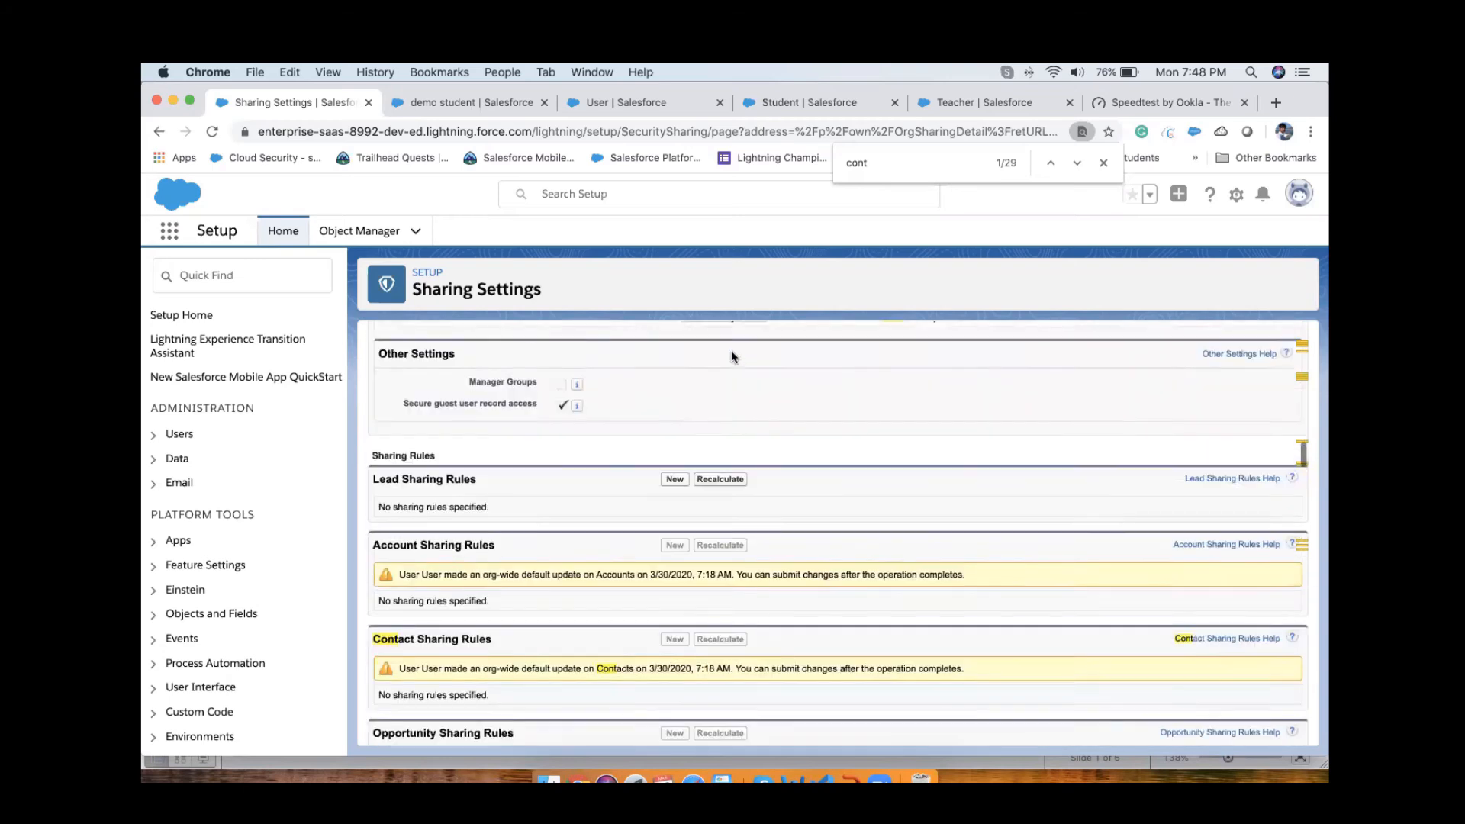
pyautogui.scroll(2, 730, 356)
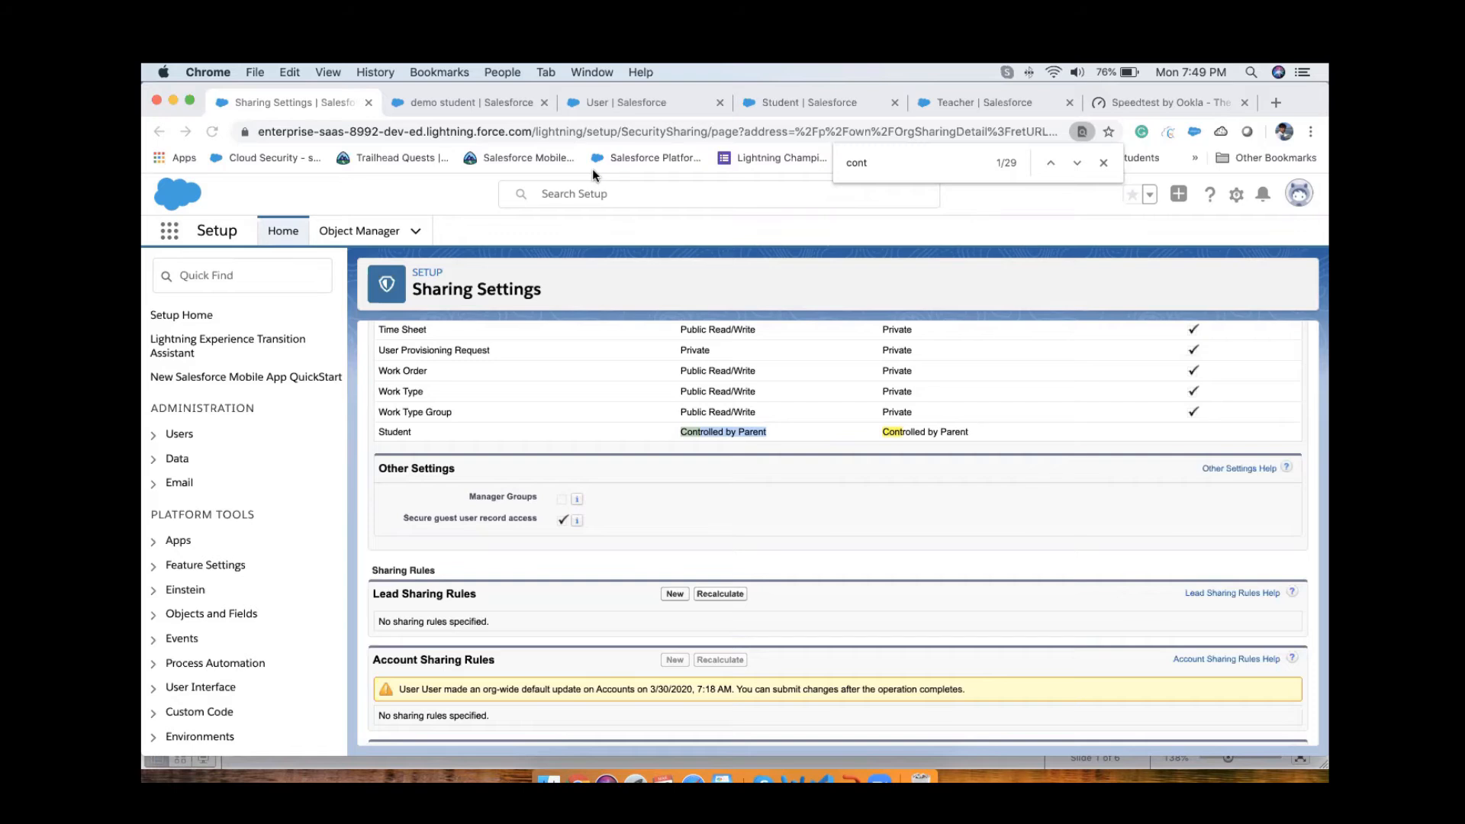
pyautogui.scroll(15, 722, 479)
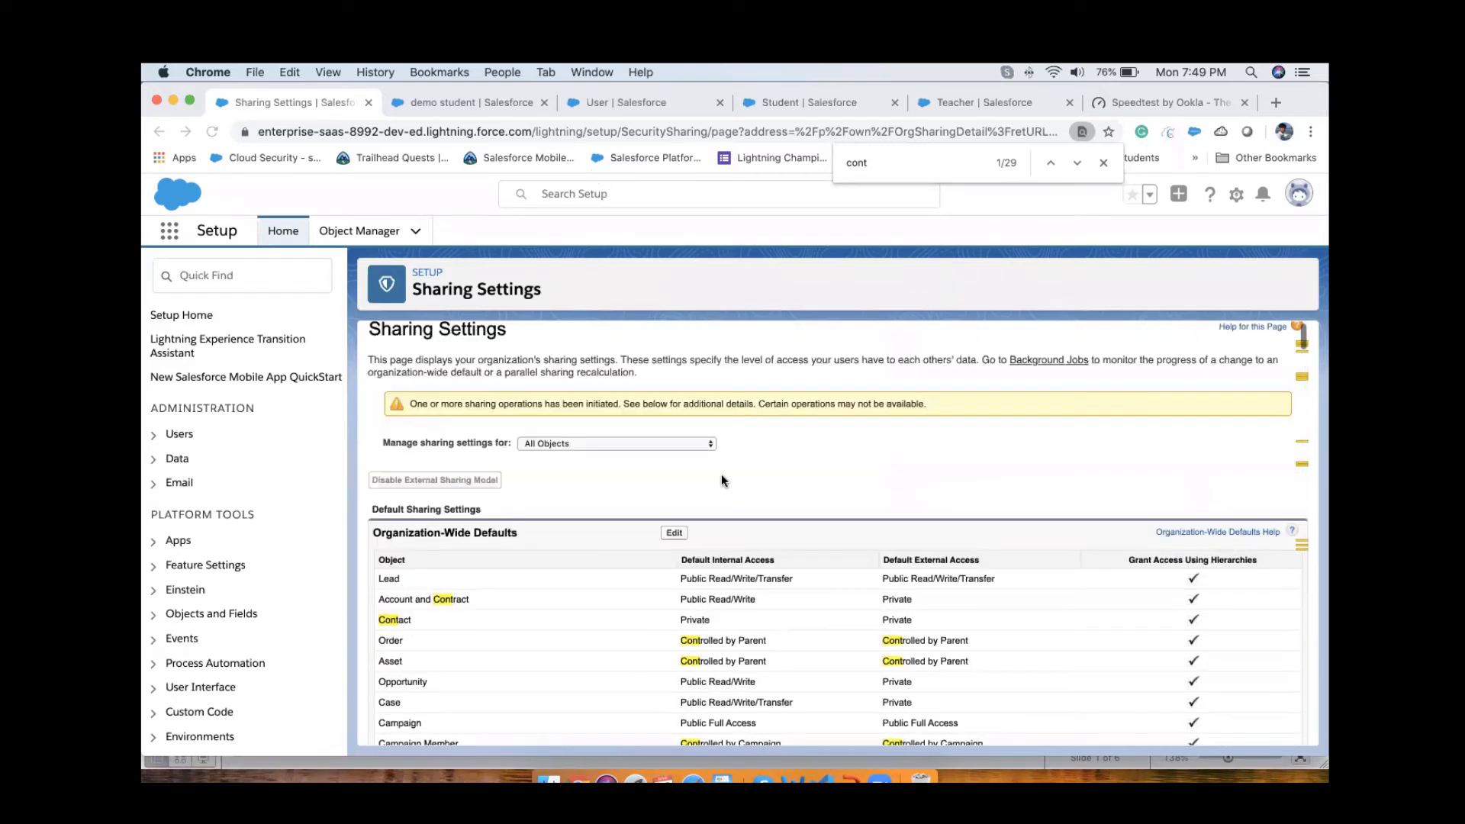
pyautogui.scroll(-5, 722, 479)
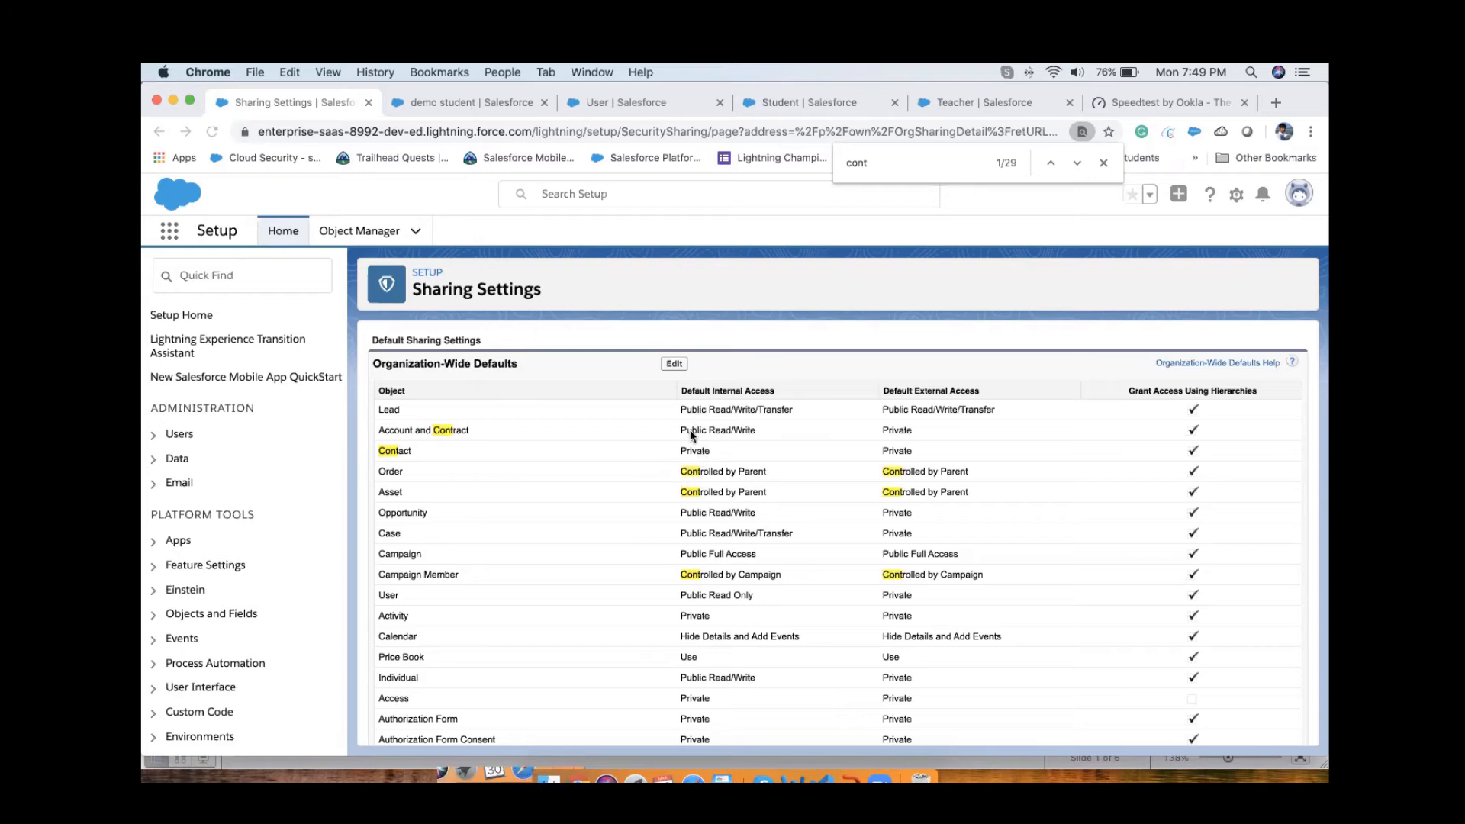
# Step: Open the organization-wide defaults for editing and inspect the internal access options offered for Contact and Case
pyautogui.click(671, 365)
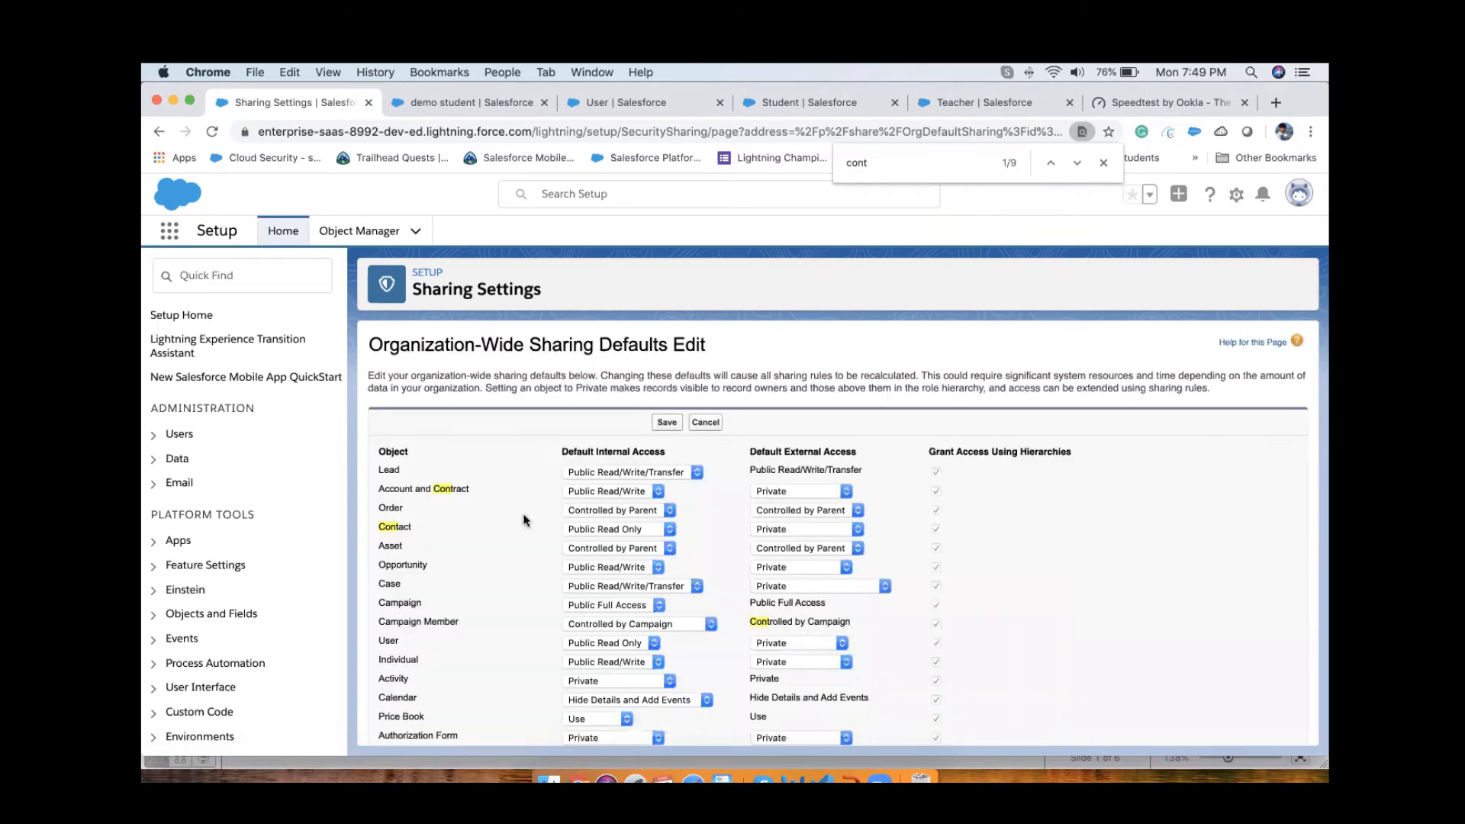
pyautogui.click(610, 528)
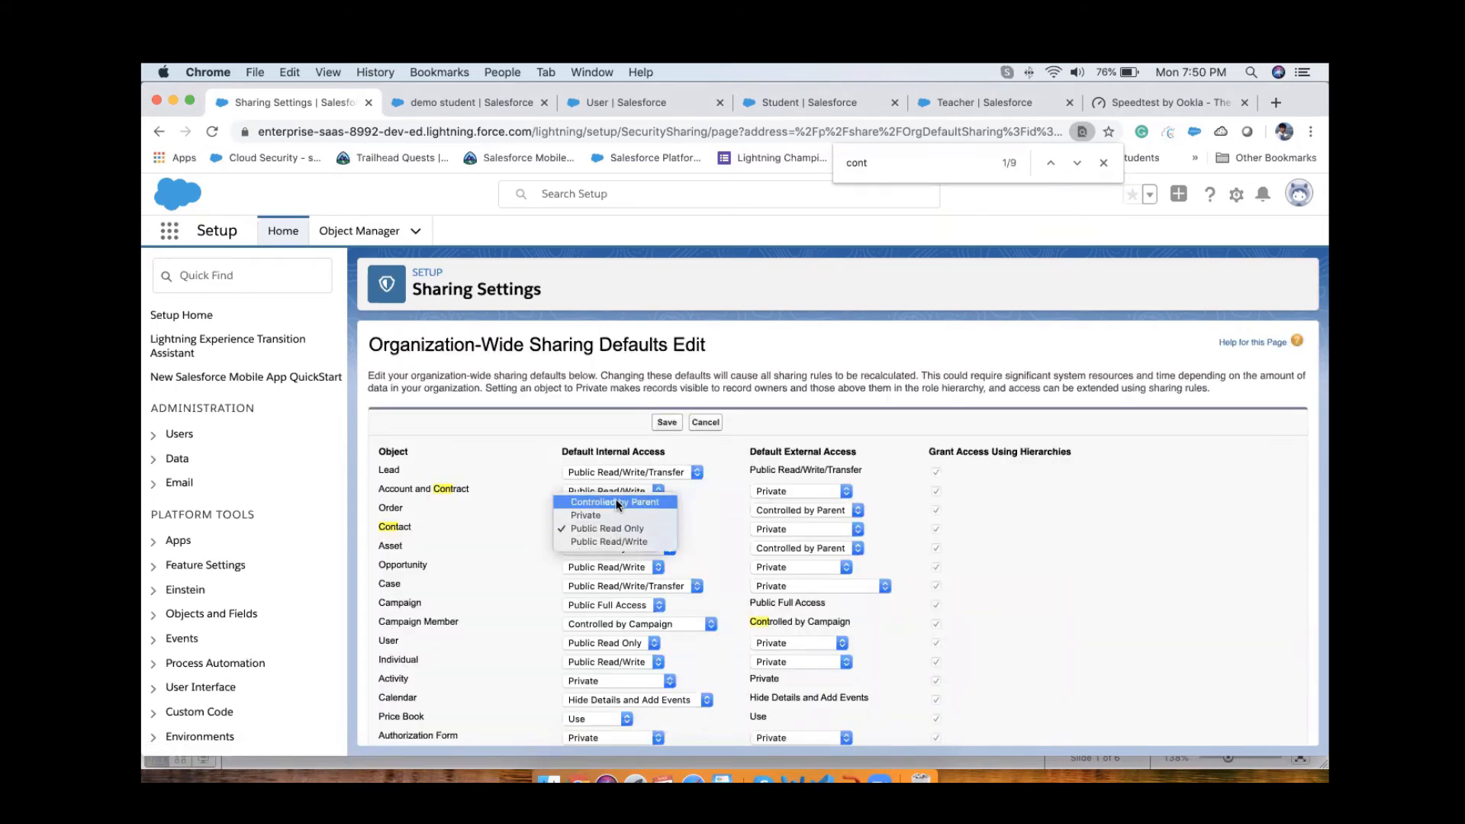
pyautogui.click(697, 528)
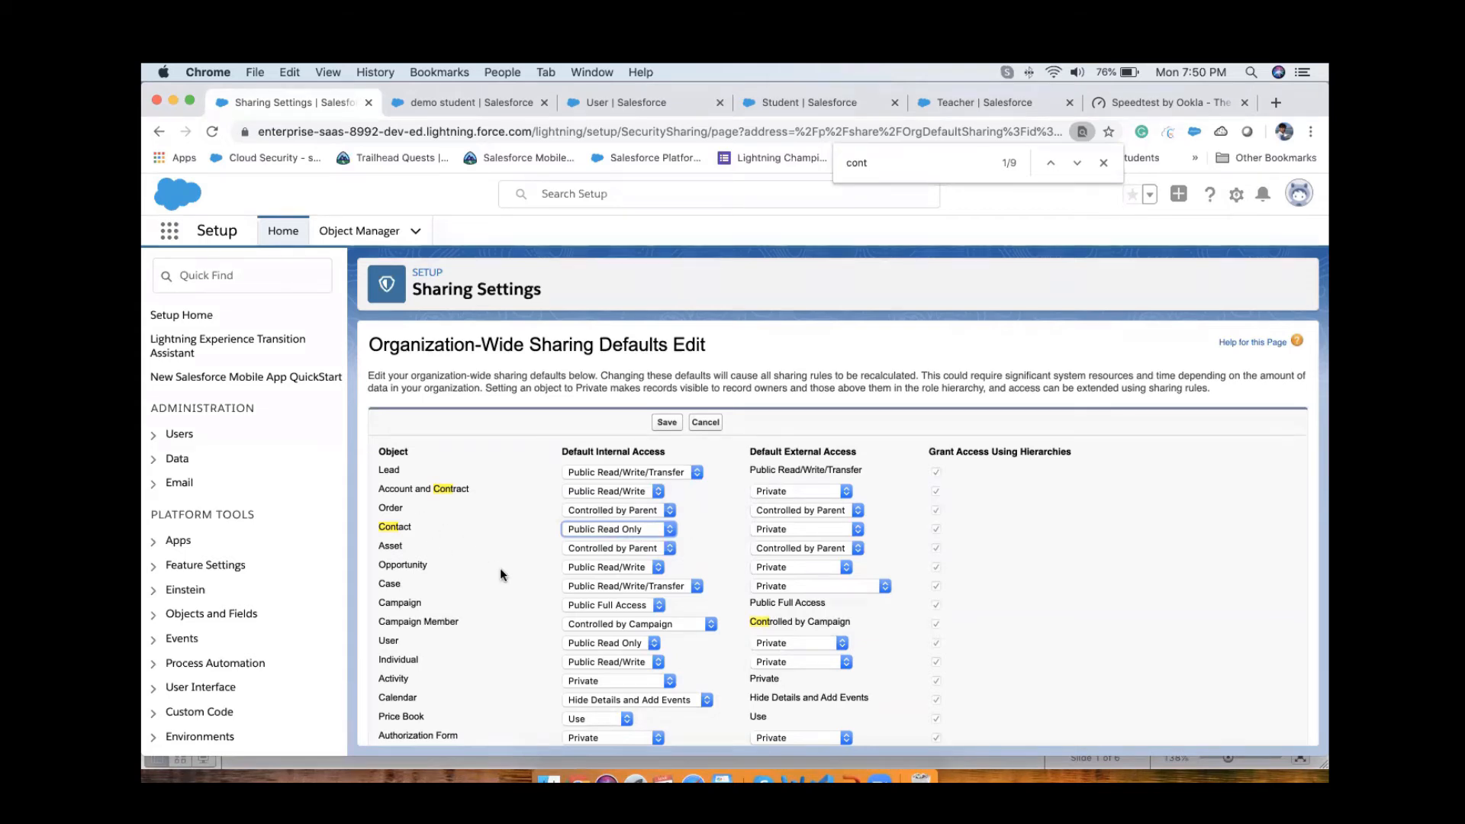
pyautogui.click(620, 584)
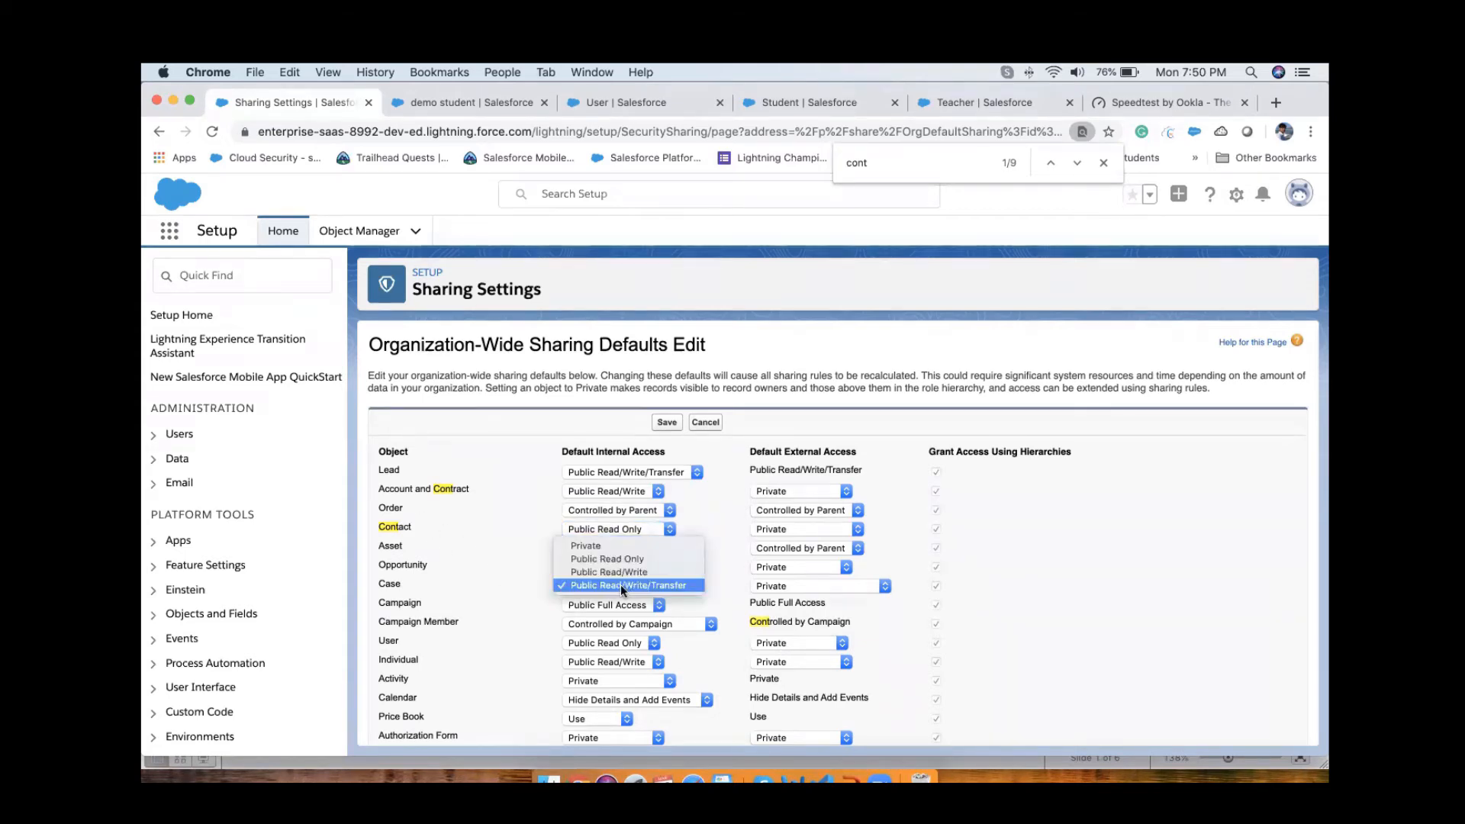
pyautogui.click(495, 561)
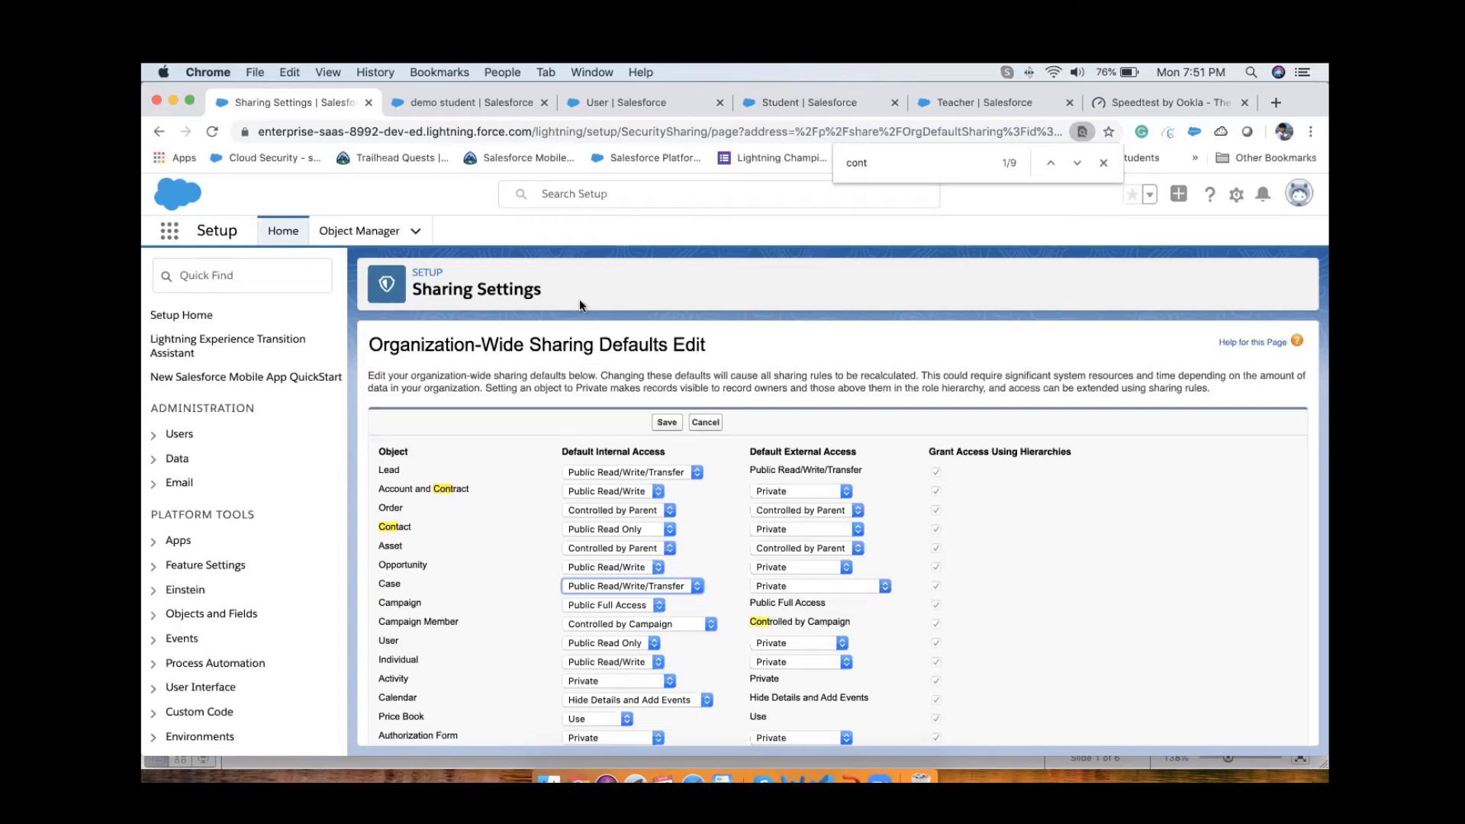
# Step: Start a new custom field on the Account object and examine which relationship data types are offered
pyautogui.click(396, 239)
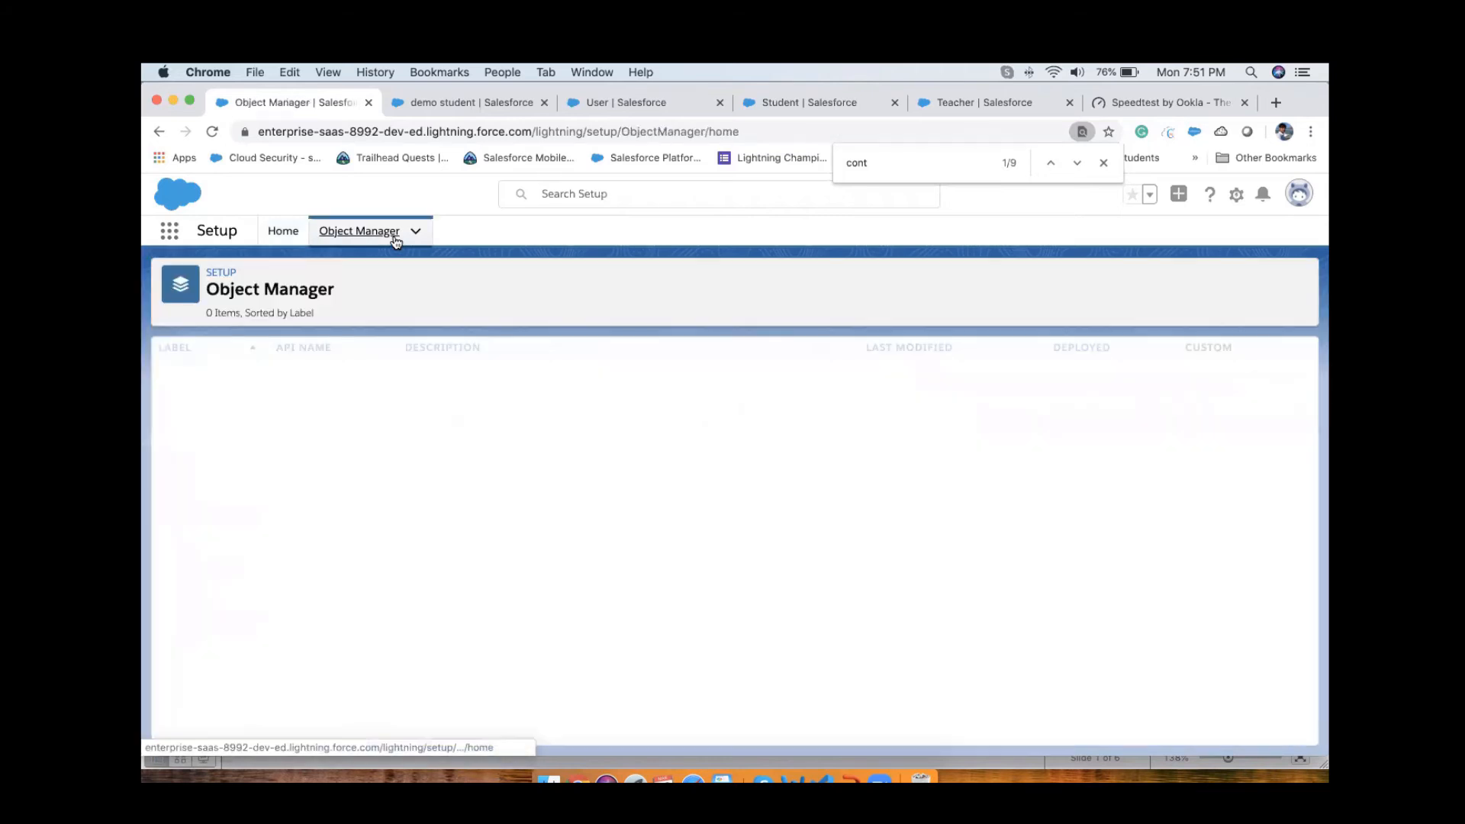
pyautogui.click(180, 371)
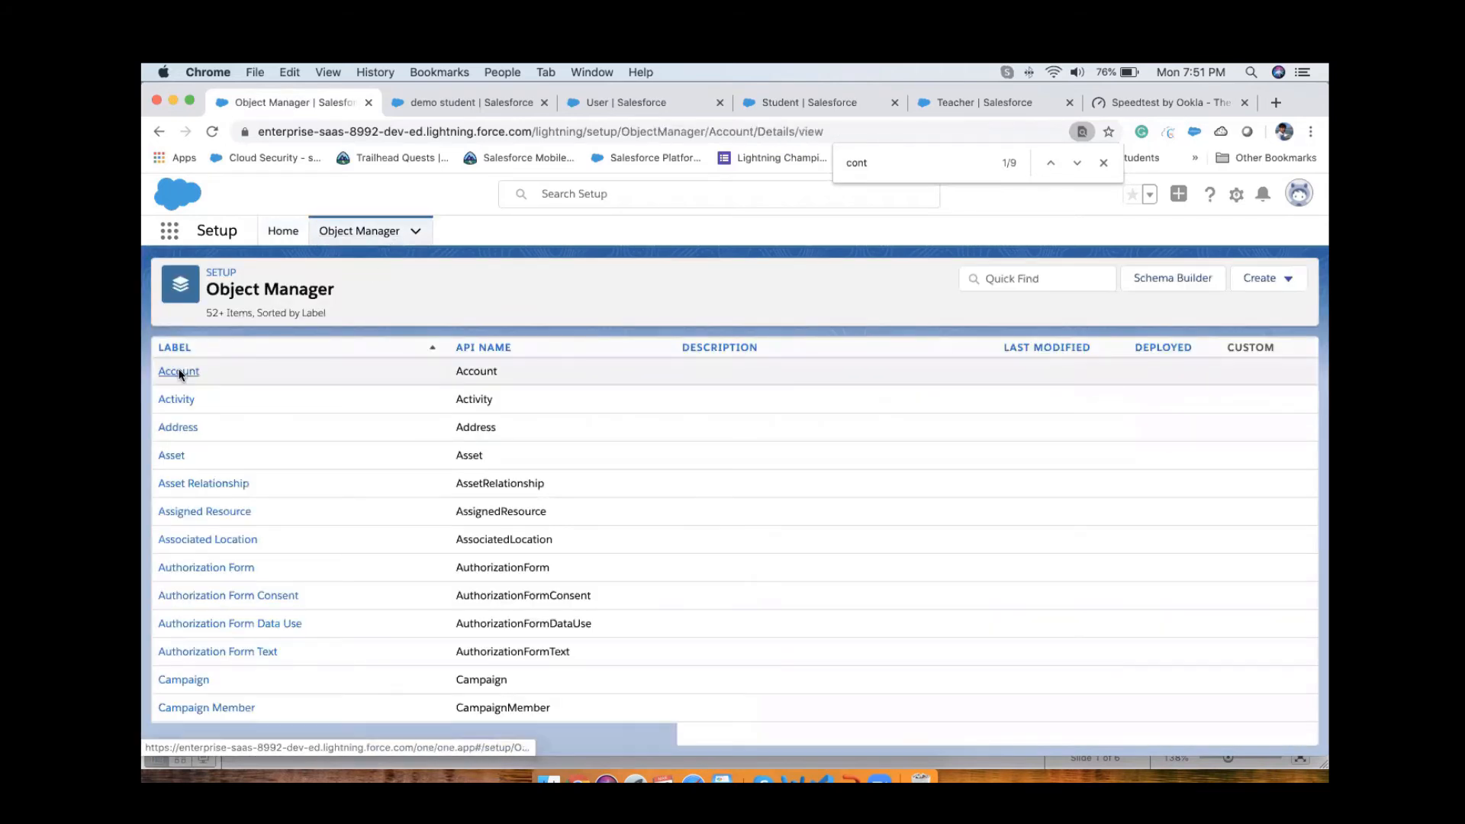
pyautogui.click(264, 376)
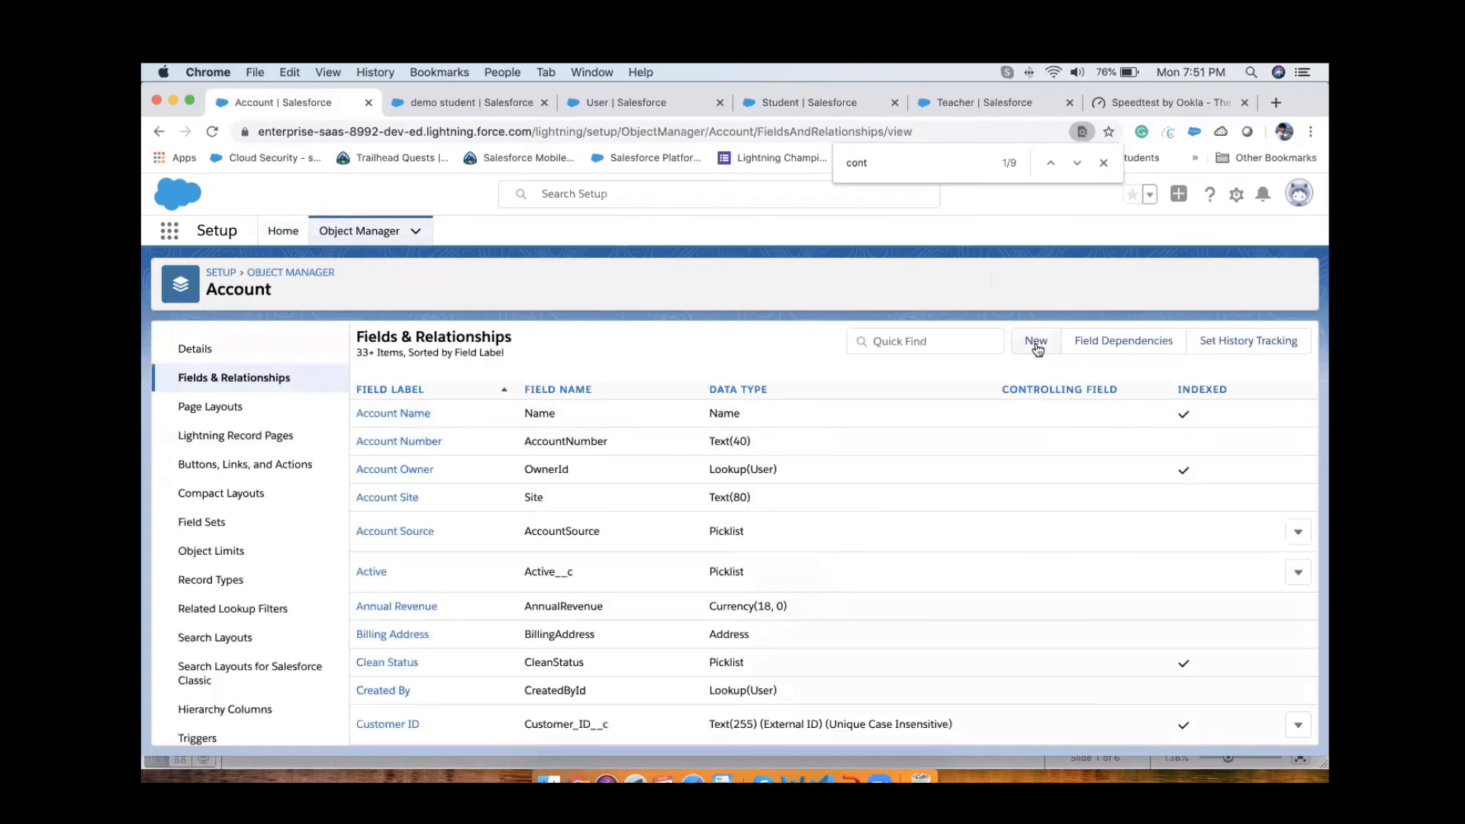
pyautogui.click(1036, 344)
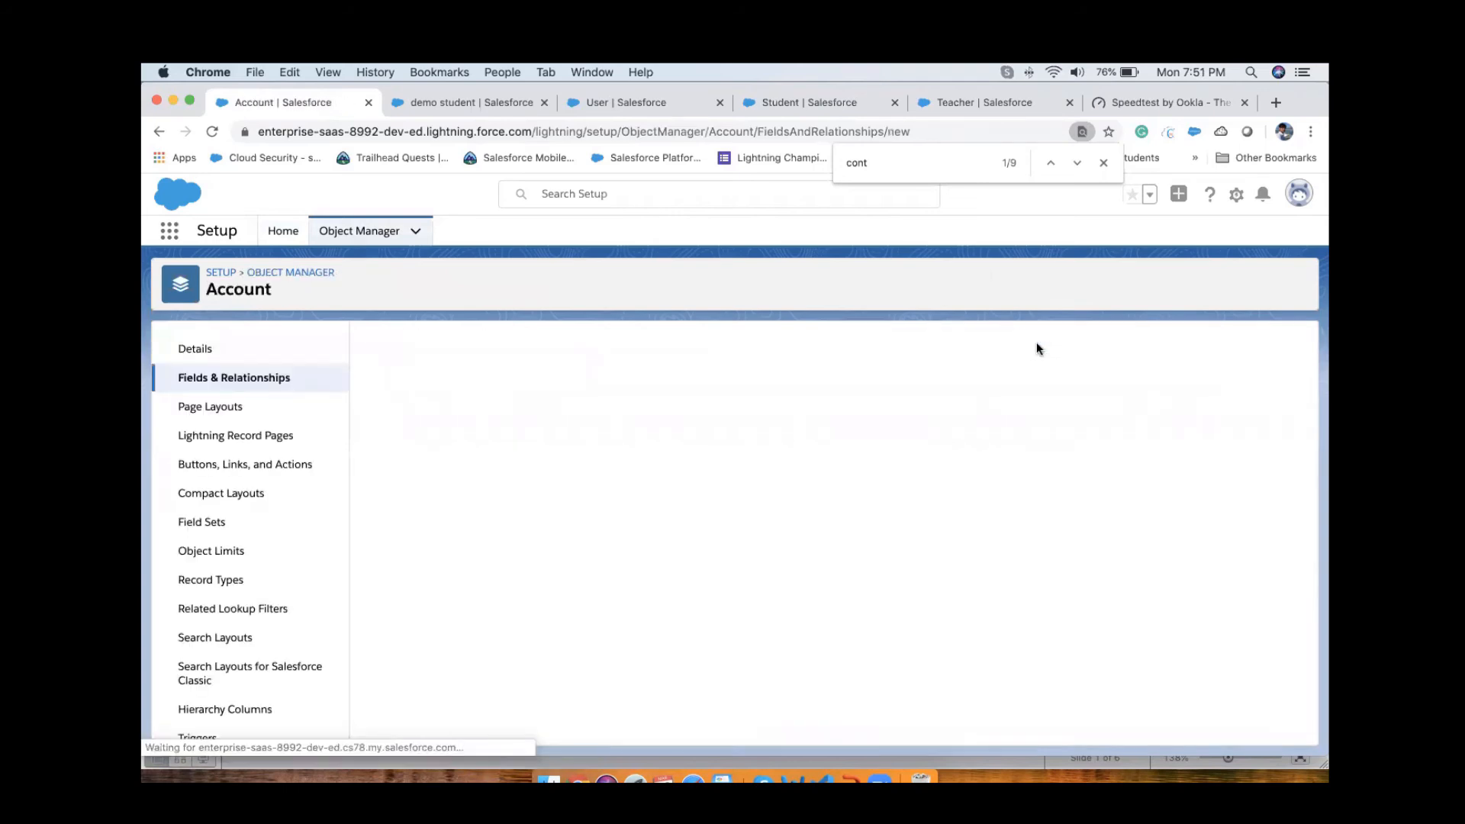
pyautogui.scroll(-3, 670, 563)
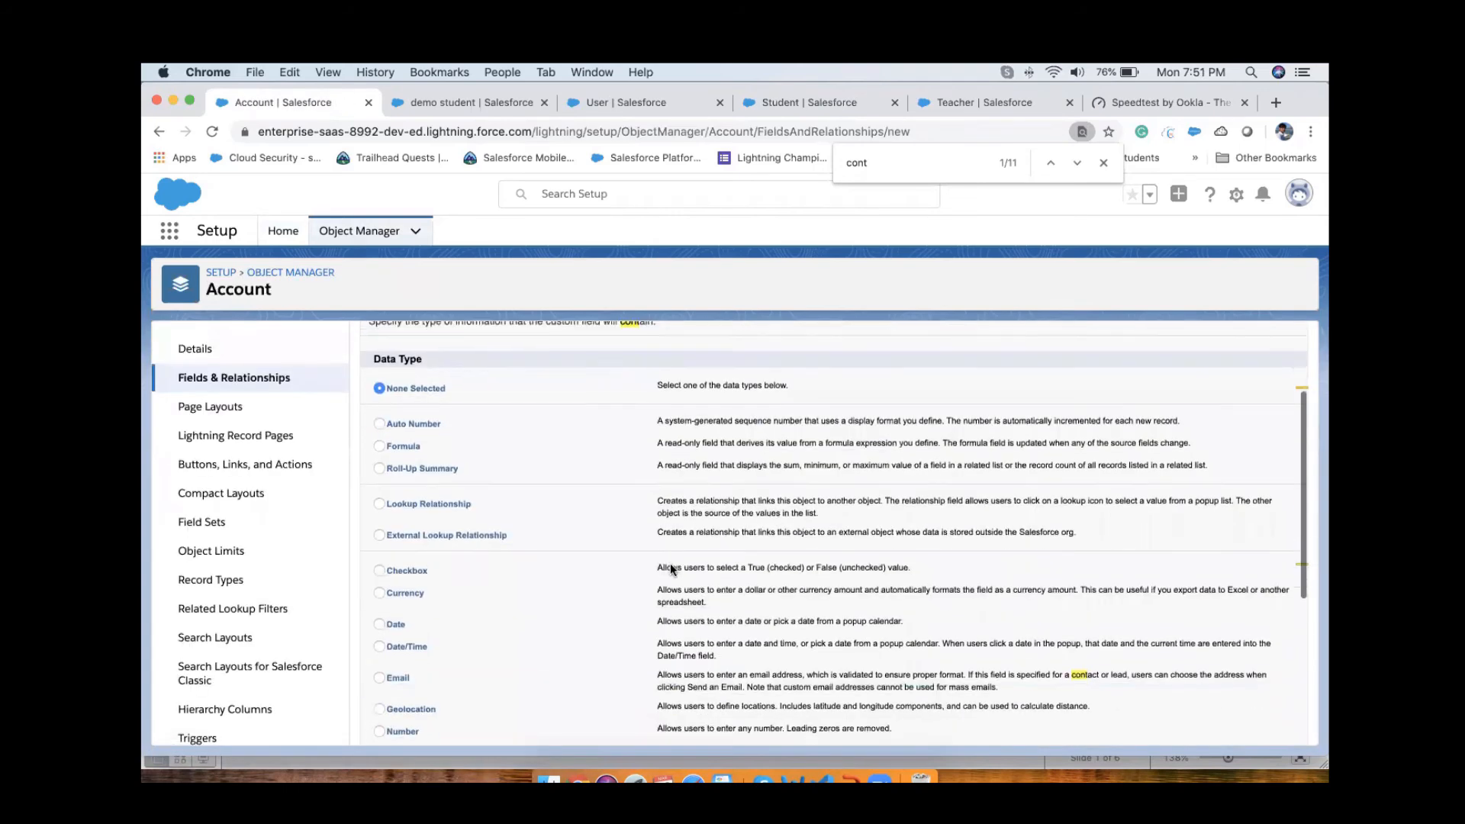
pyautogui.moveTo(396, 497); pyautogui.dragTo(525, 501)
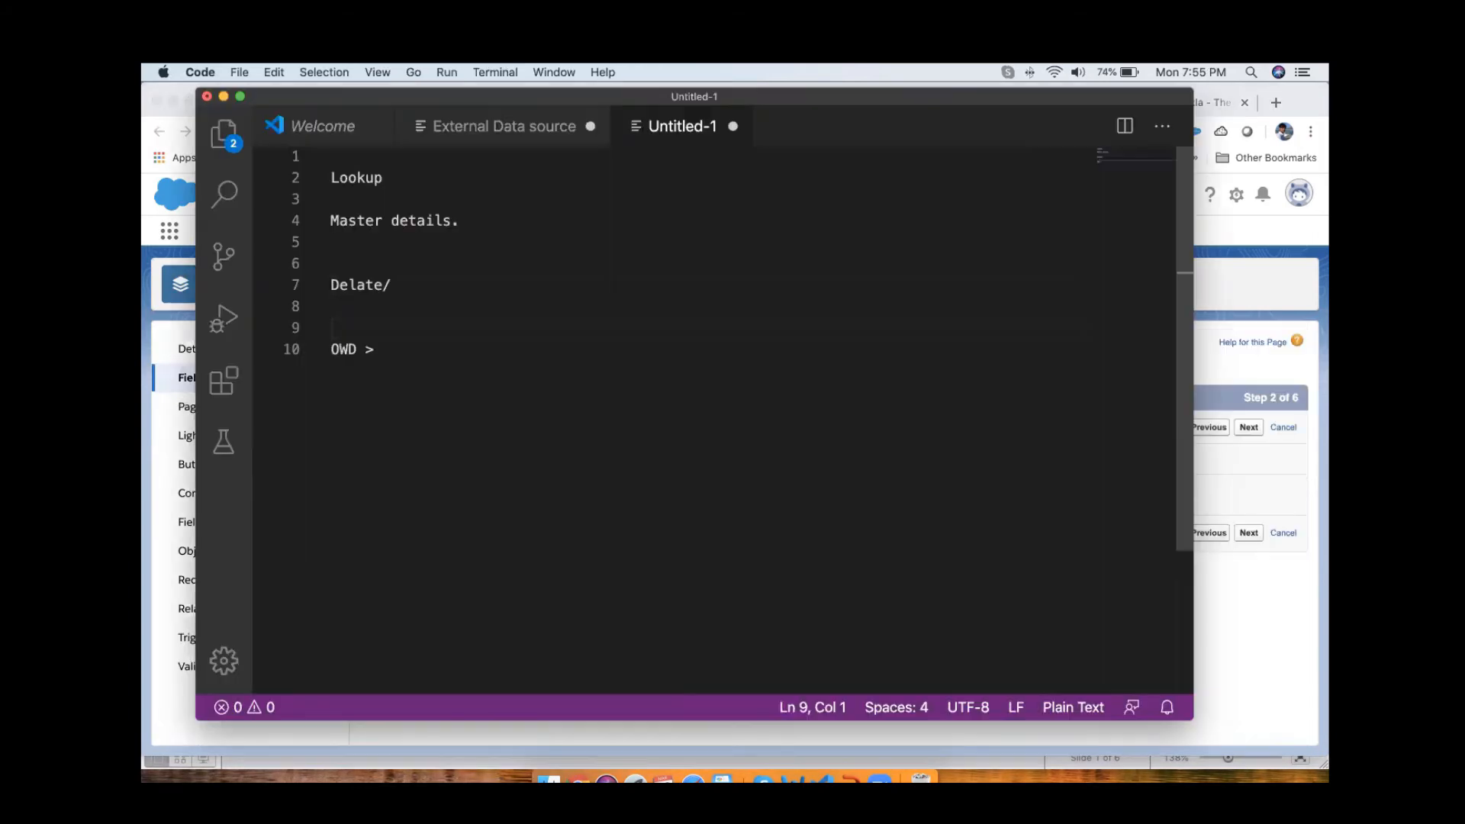
# Step: Correct the misspelled word "Delate" to "Delete" in the untitled notes file
pyautogui.click(355, 285)
pyautogui.doubleClick(355, 286)
pyautogui.write('Delete')
pyautogui.click(486, 361)
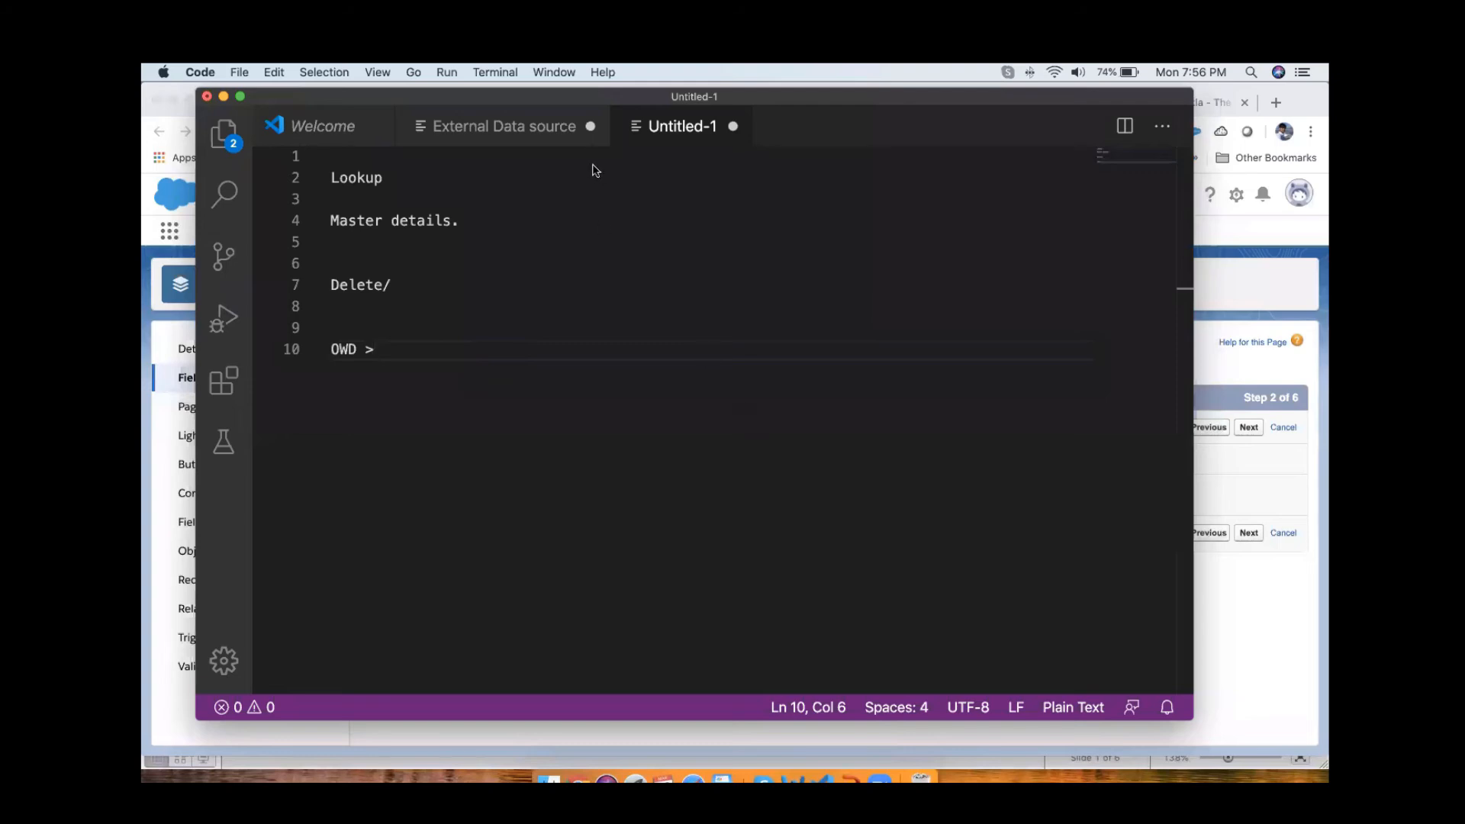
# Step: Replace all the text in the untitled notes with the heading "MAster Details."
pyautogui.click(477, 323)
pyautogui.moveTo(412, 353); pyautogui.dragTo(330, 155)
pyautogui.press('BackSpace')
pyautogui.write('MA')
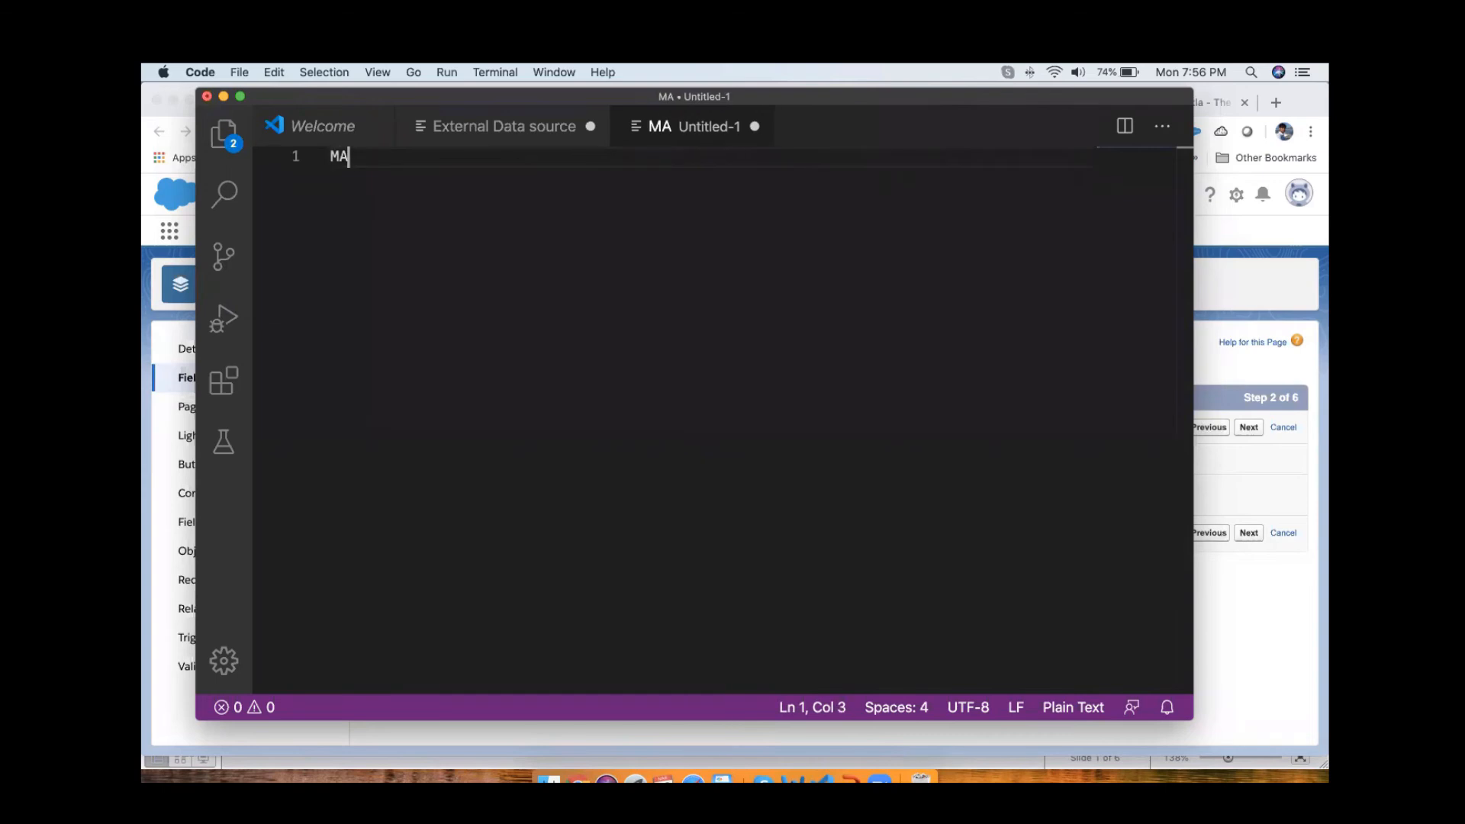
pyautogui.write('ster Details.')
# Step: Add the separate lines "Master...." and "Details...." below the heading, spaced apart by blank lines
pyautogui.press('Return')
pyautogui.press('Return')
pyautogui.press('Return')
pyautogui.write('M')
pyautogui.press('BackSpace')
pyautogui.write('Master....')
pyautogui.press('Return')
pyautogui.press('Return')
pyautogui.press('Return')
pyautogui.write('Details....')
pyautogui.press('Return')
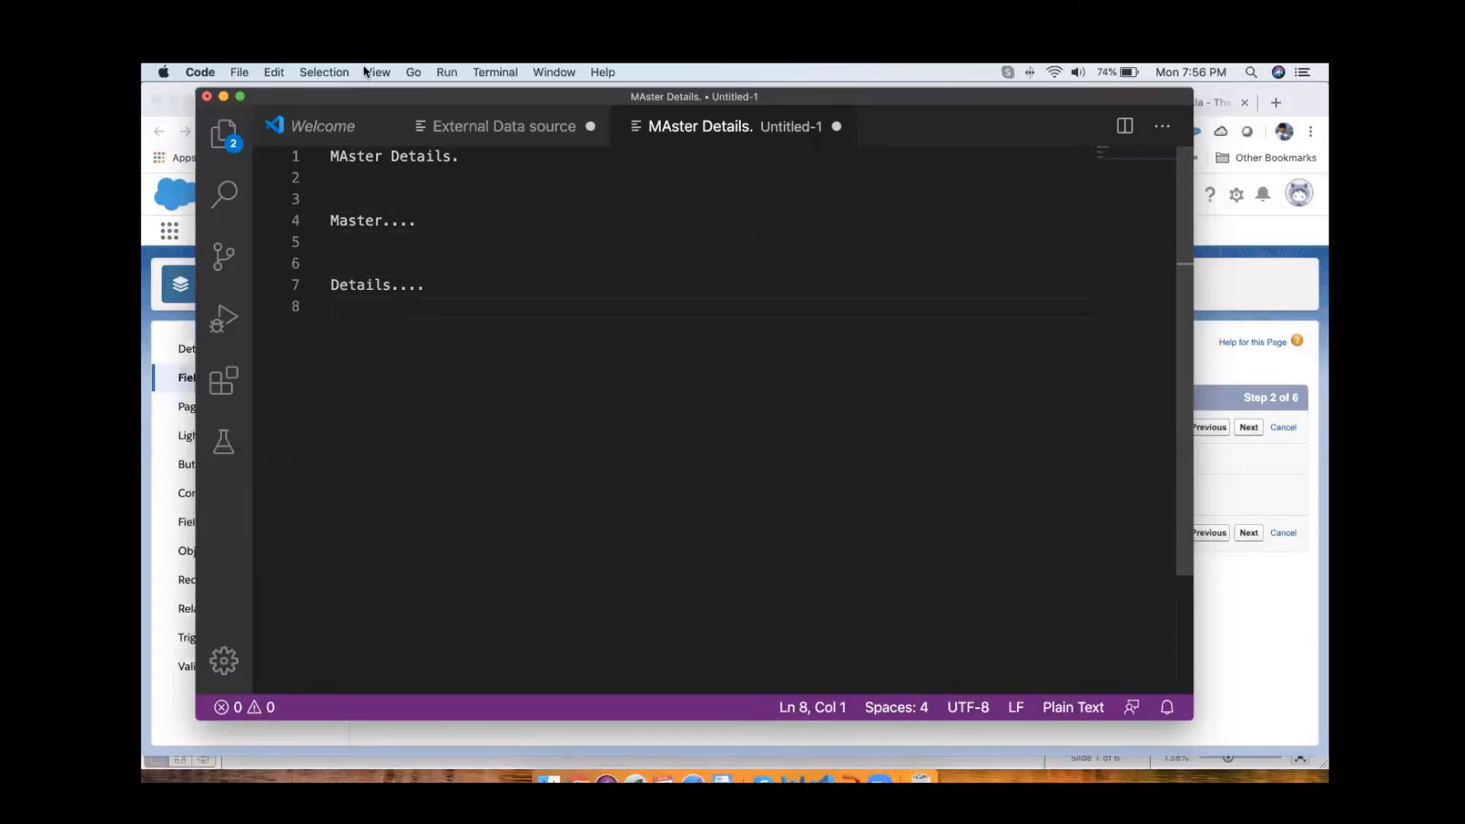
# Step: Insert a dashed line beneath "Master....", append " : Deleted.////" to the Details line and highlight that line
pyautogui.click(386, 247)
pyautogui.write('-------------')
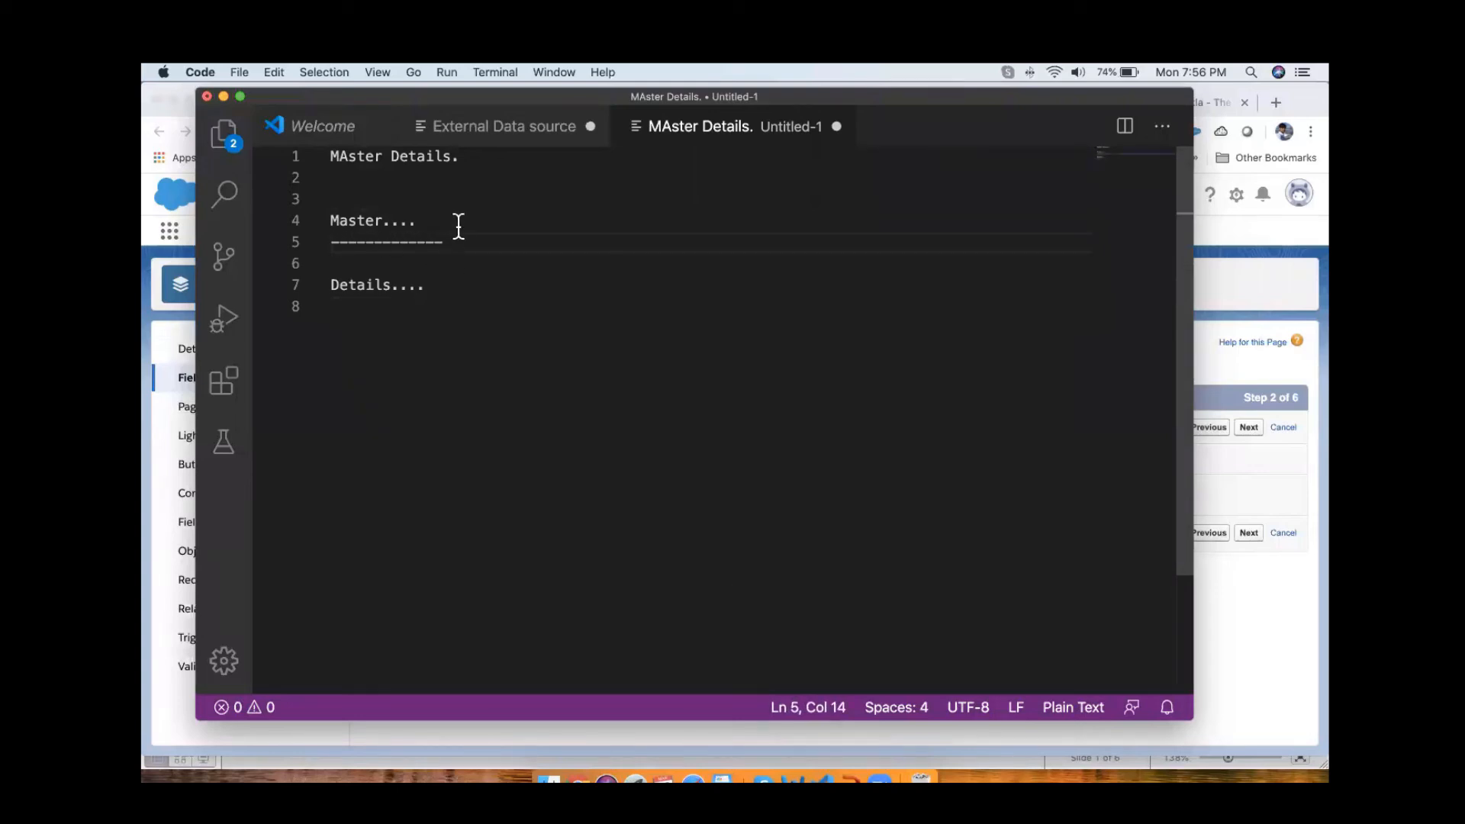
pyautogui.click(443, 285)
pyautogui.write(': Deleted.////')
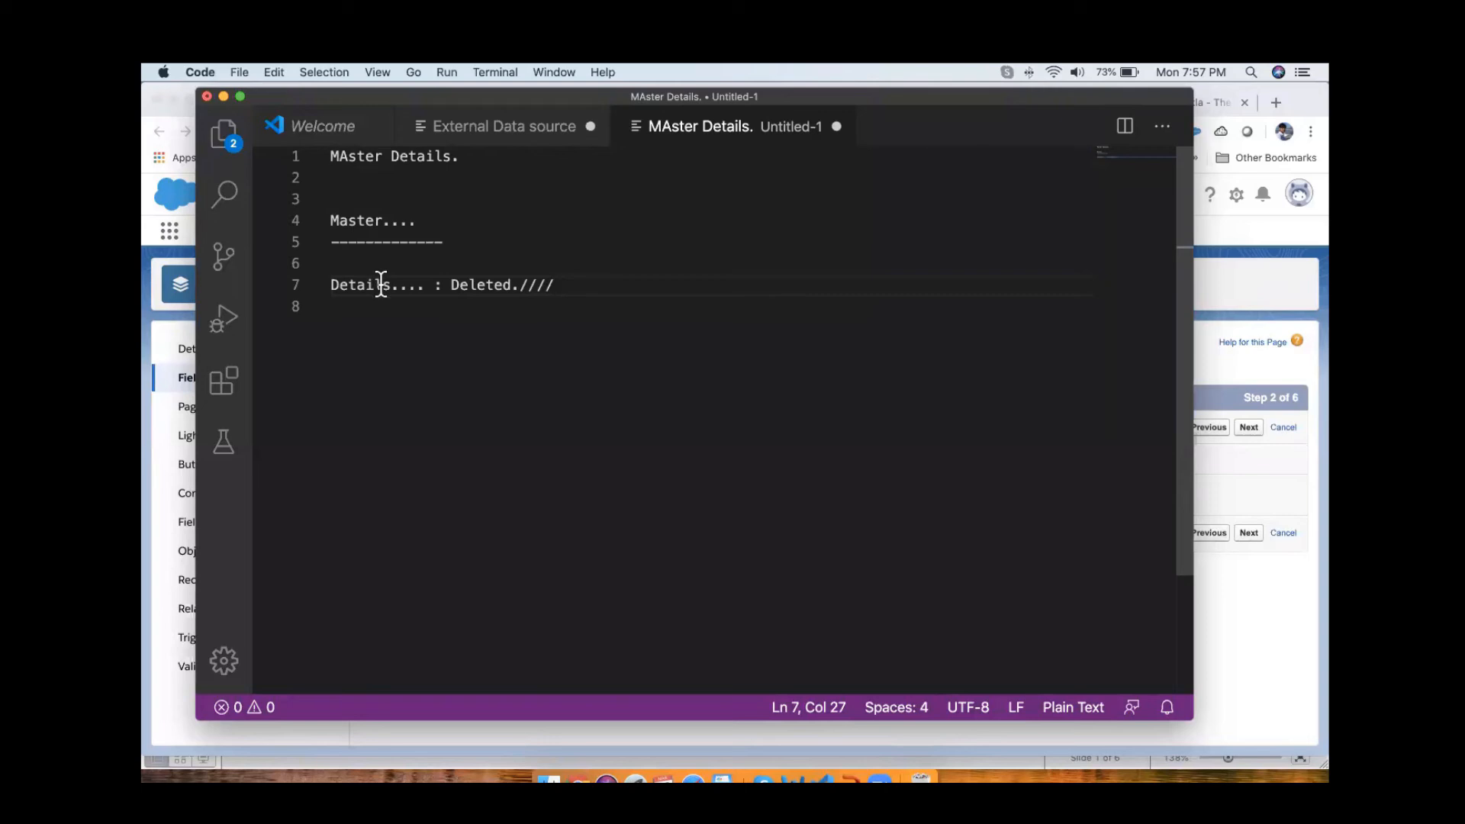
pyautogui.moveTo(592, 284); pyautogui.dragTo(308, 287)
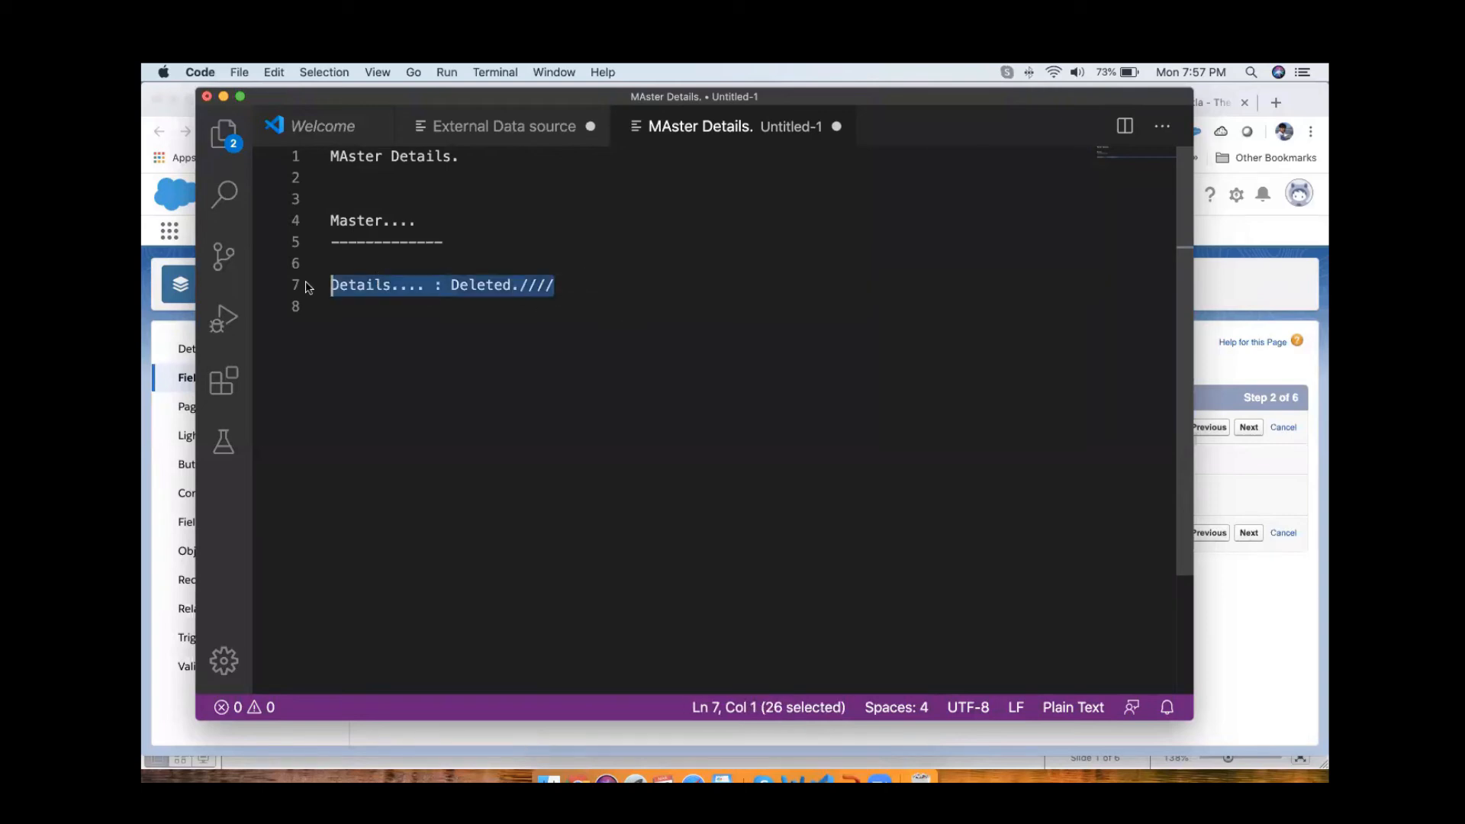
# Step: Append ":: MAster record...." to the Master line
pyautogui.click(427, 221)
pyautogui.write('::  ')
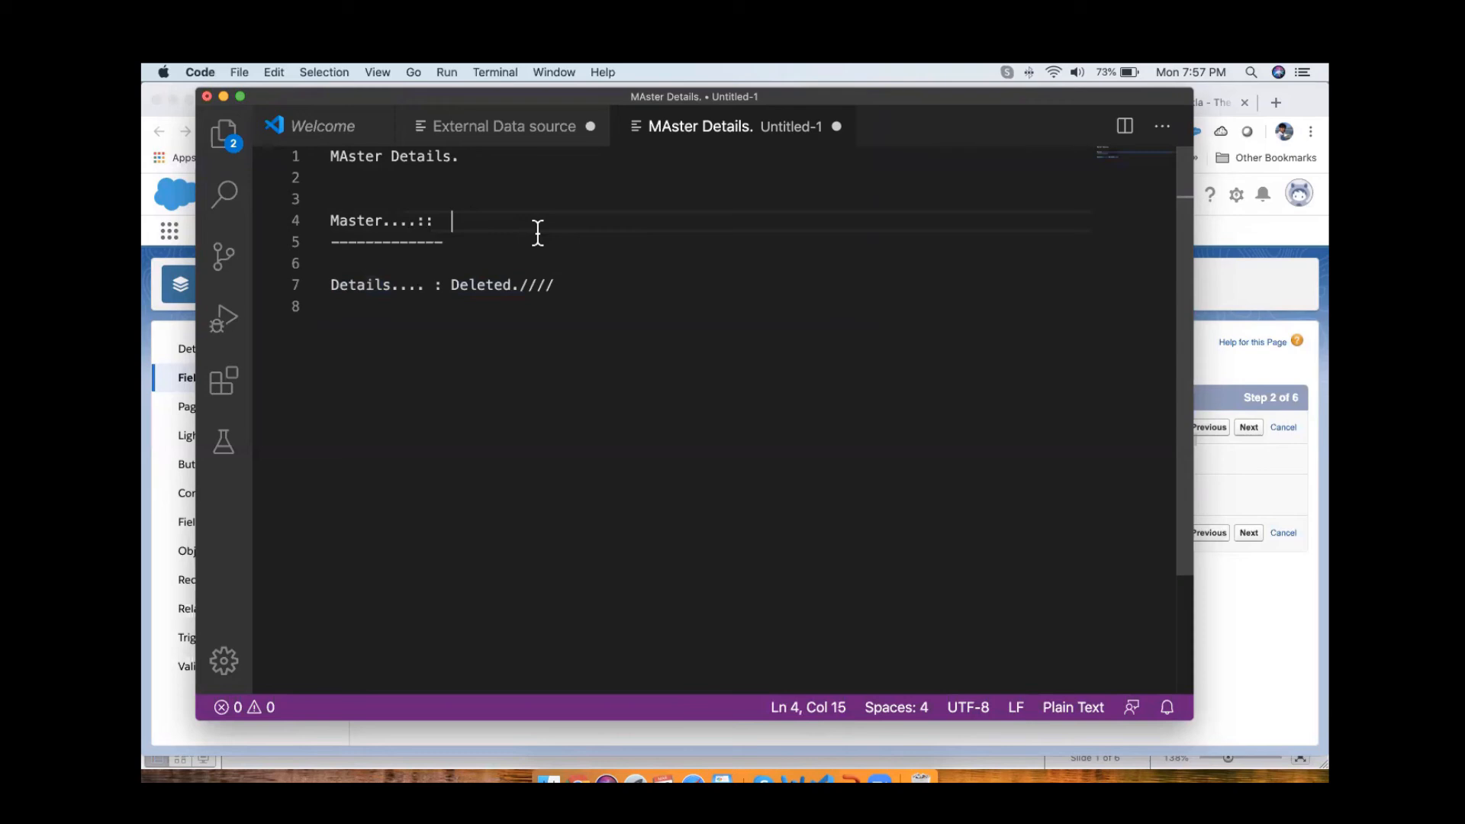
pyautogui.write('MAster')
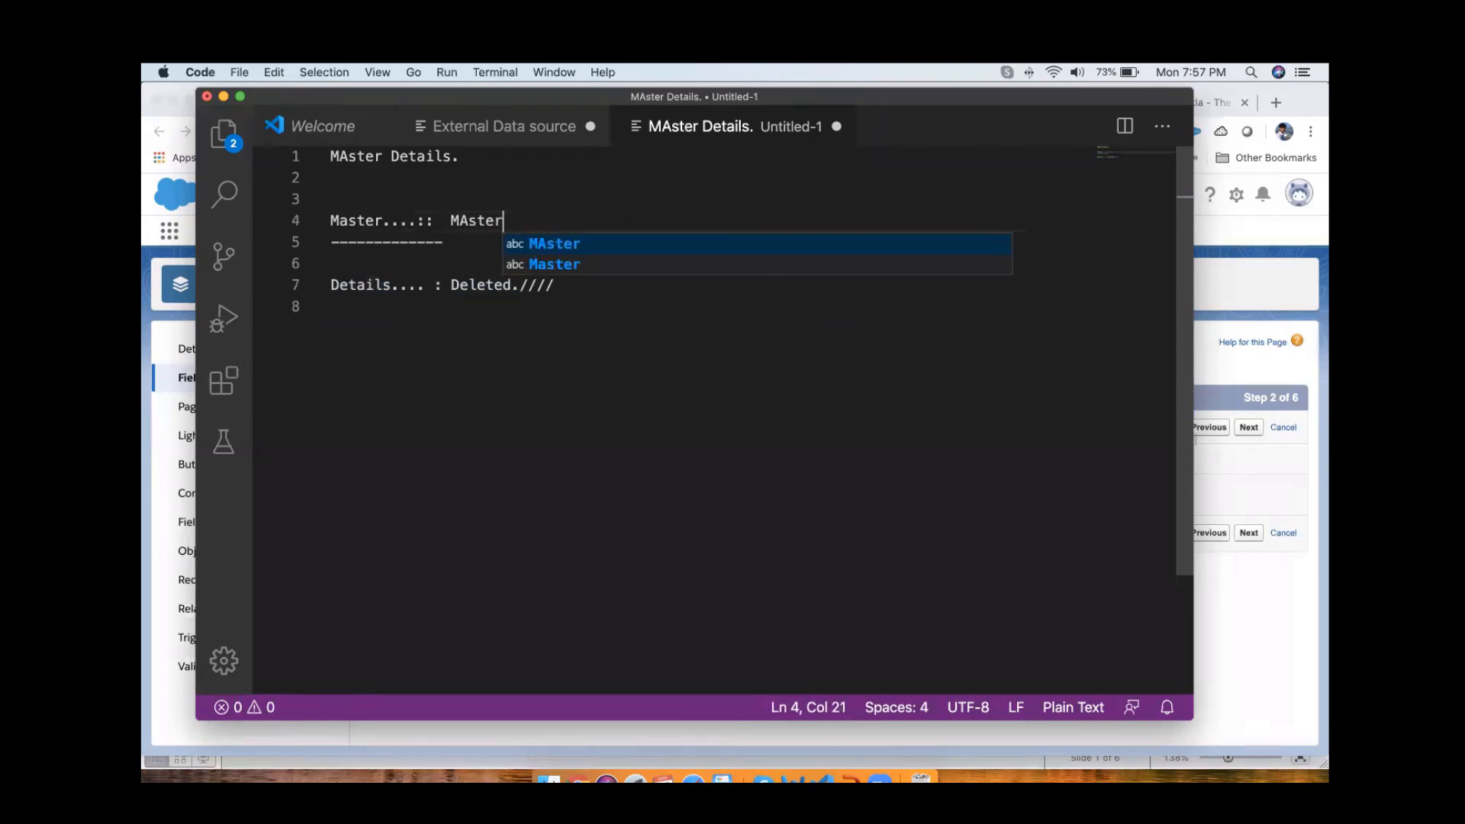
pyautogui.write(' record....')
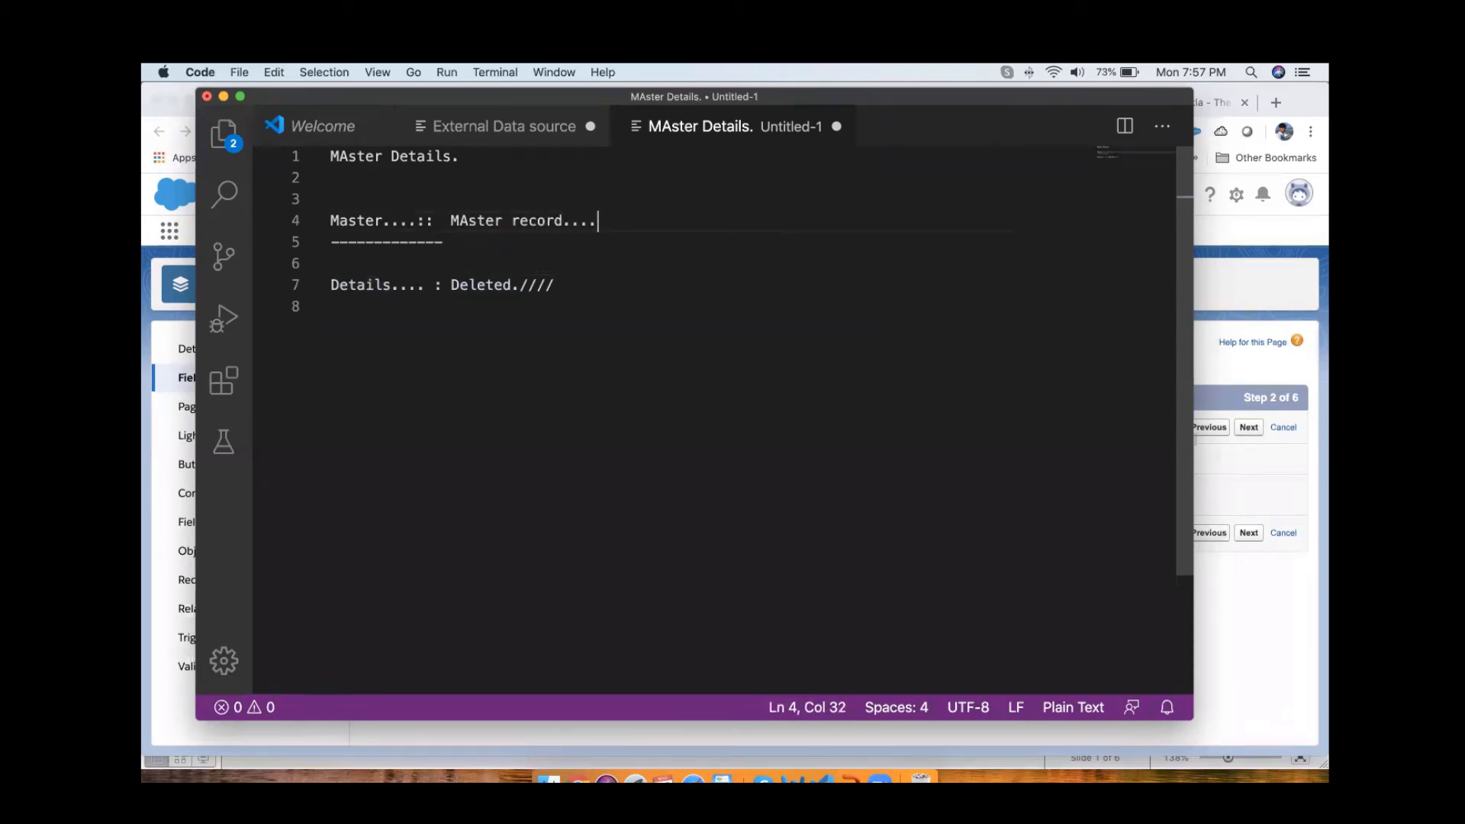
# Step: Append ":> restore..." to the Details line and highlight the whole line
pyautogui.click(592, 285)
pyautogui.write(':> ')
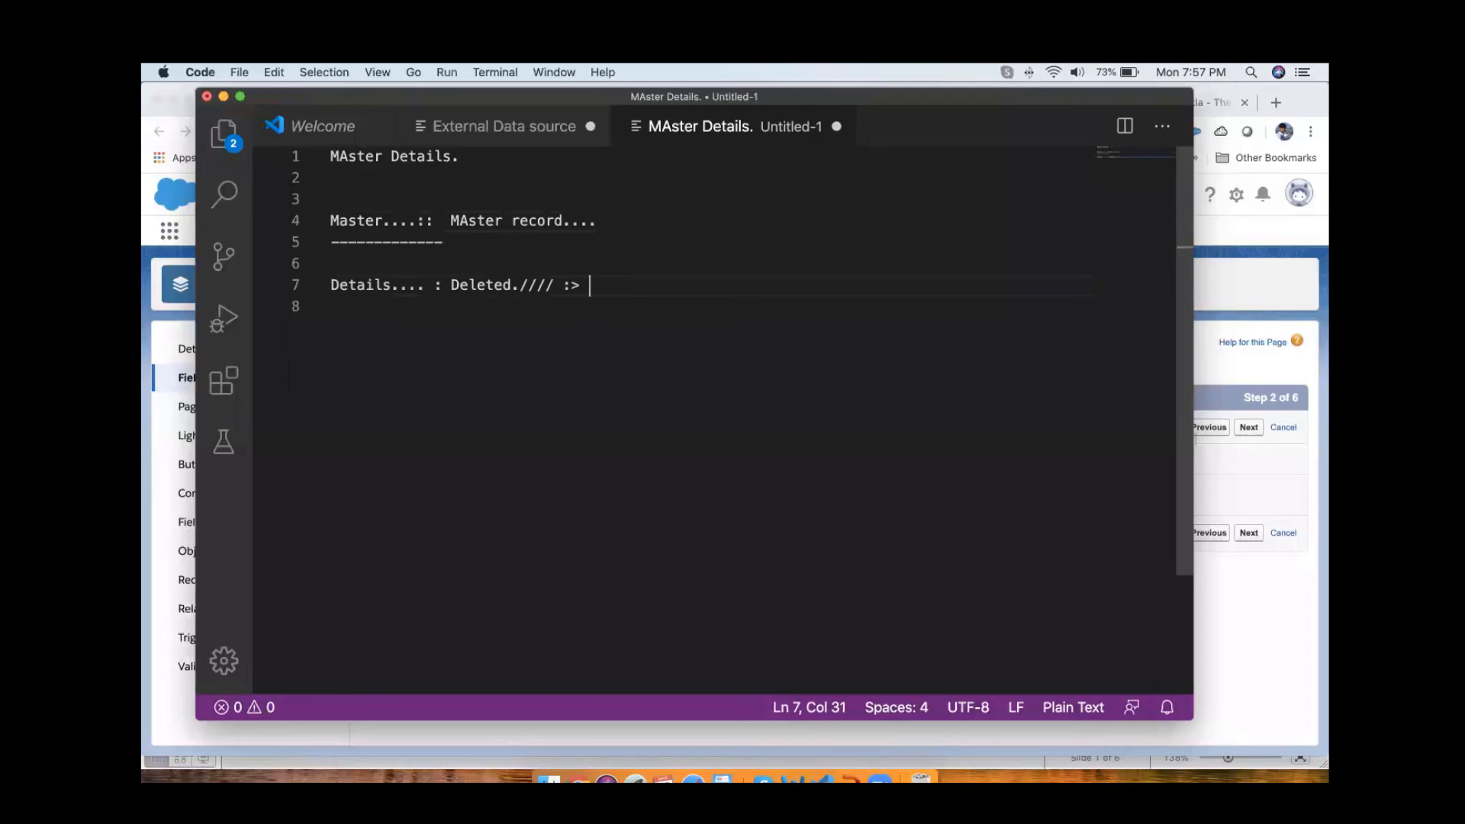
pyautogui.write('restore...')
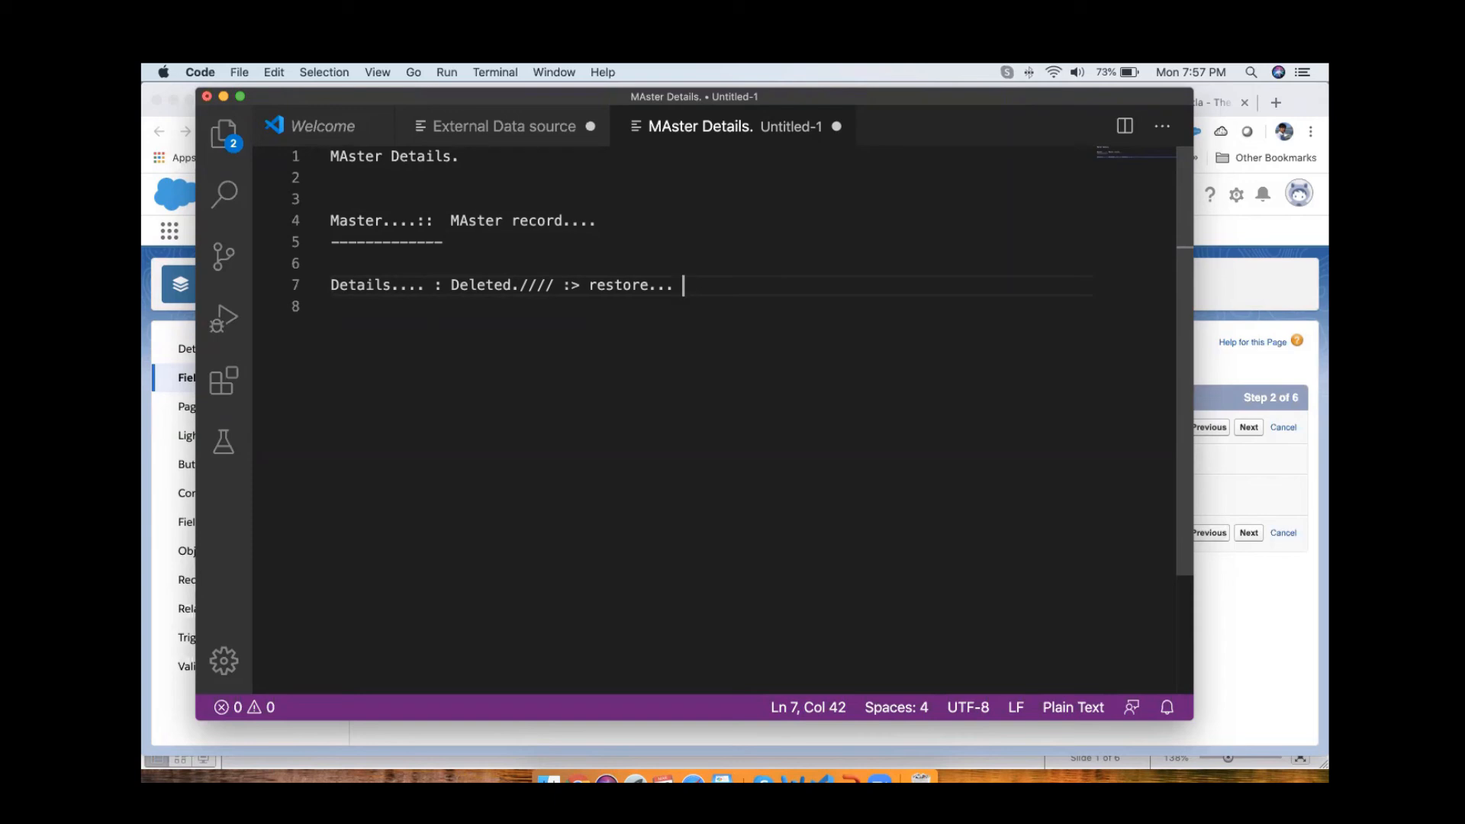
pyautogui.press('super+shift+Left')
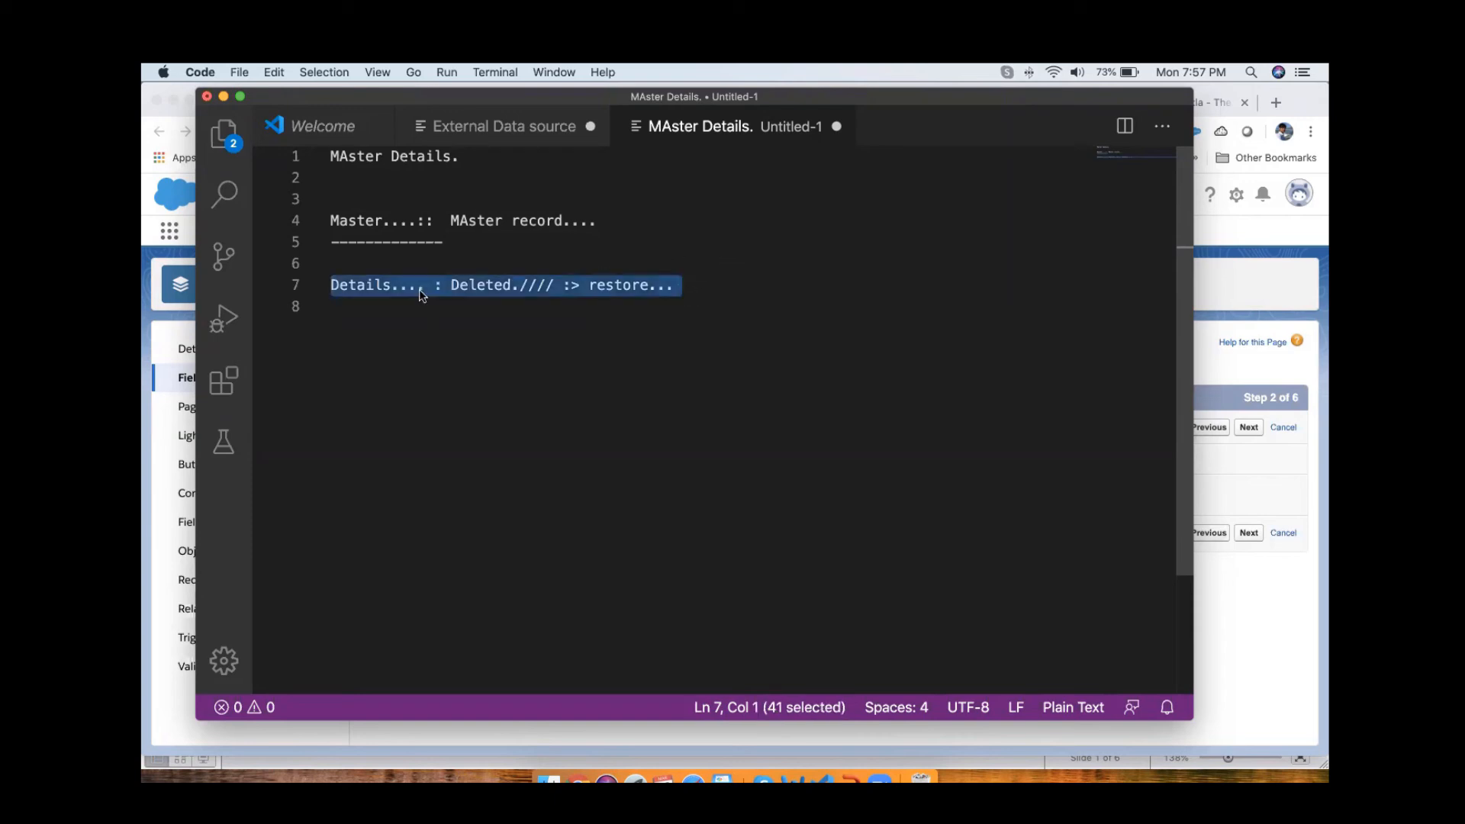
# Step: Replace everything after "Details...." on the Details line with "Child...."
pyautogui.click(510, 298)
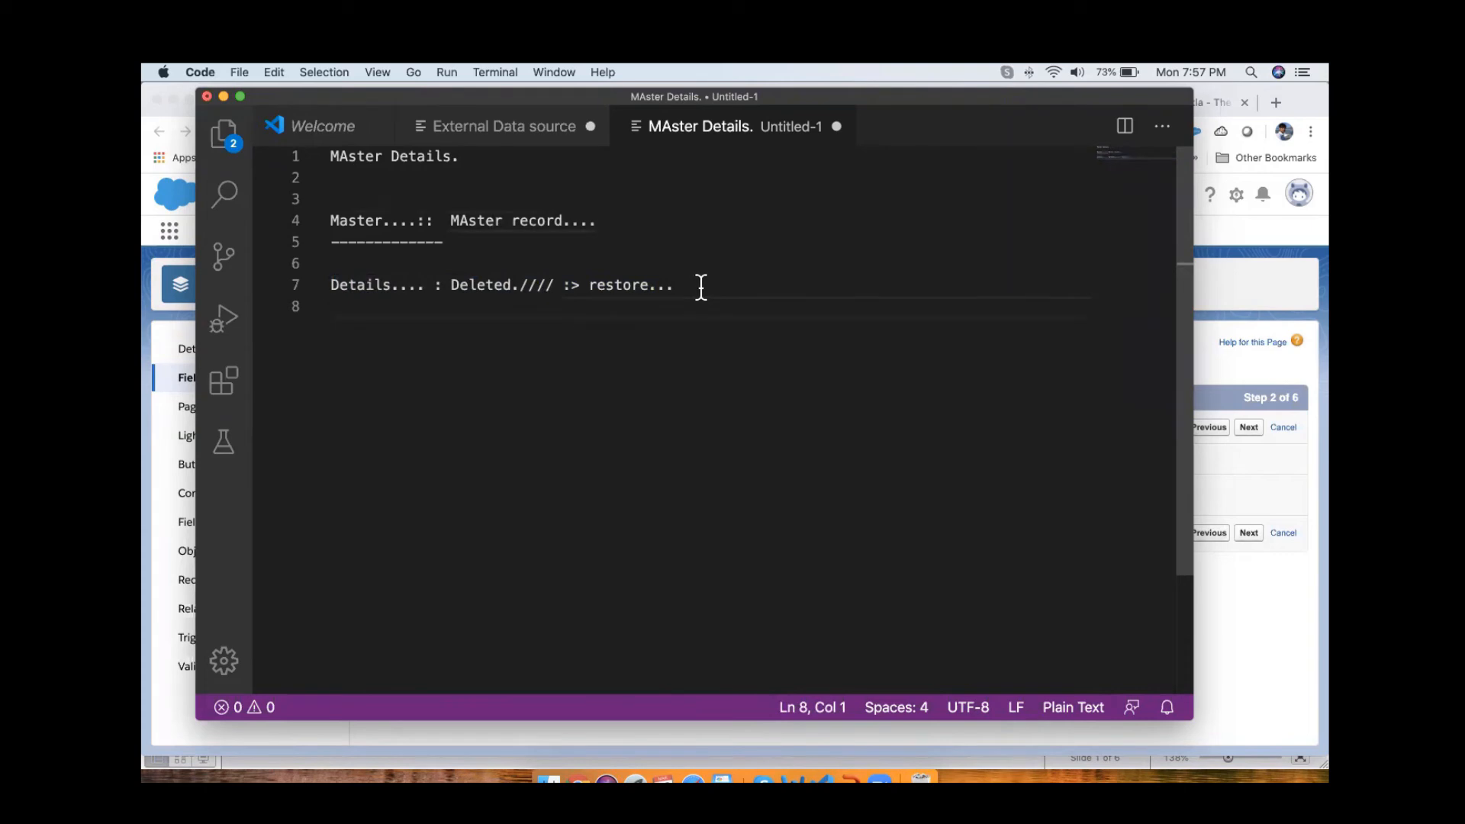
pyautogui.moveTo(699, 287); pyautogui.dragTo(330, 296)
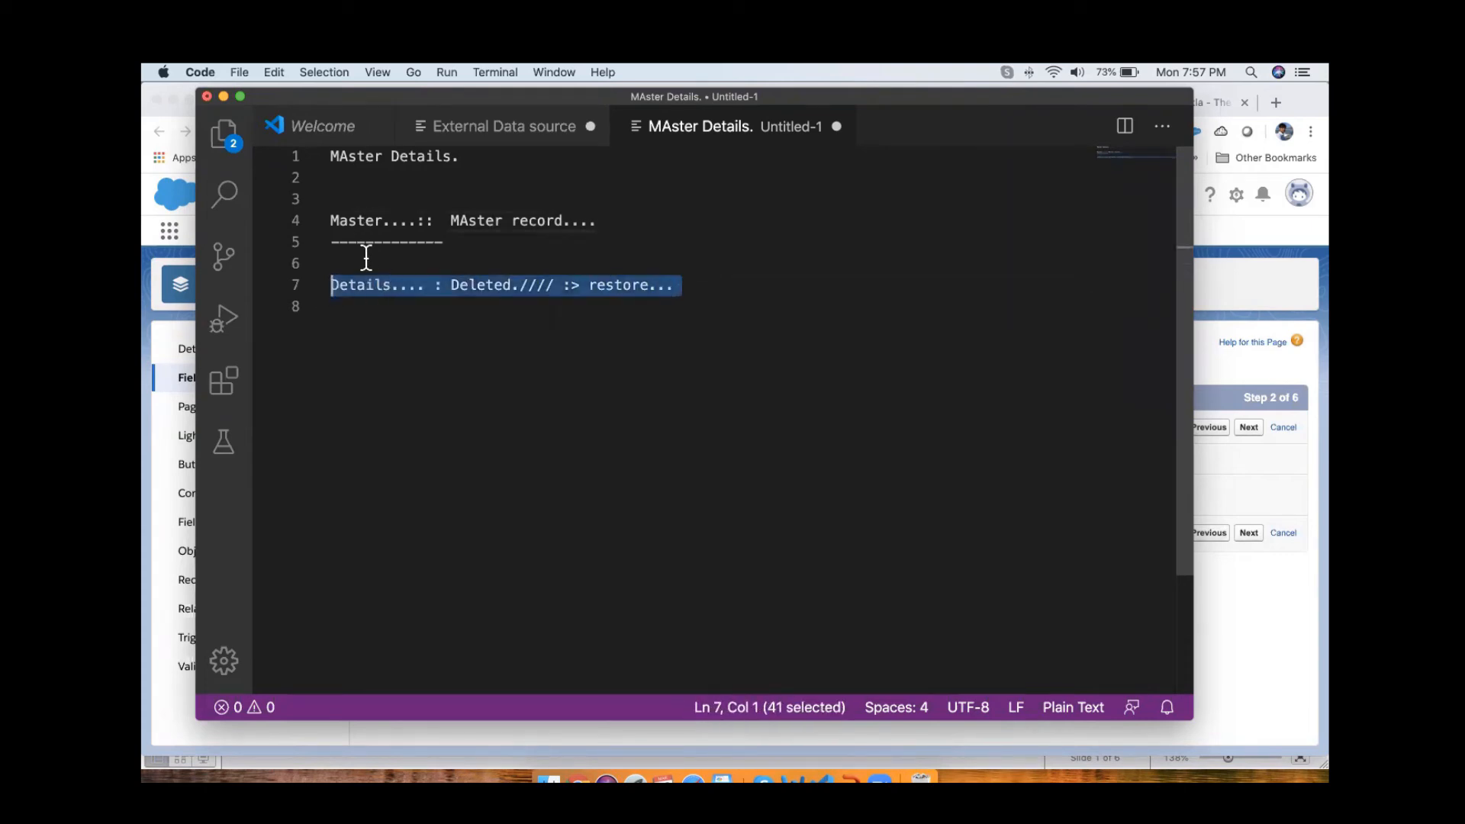
pyautogui.click(383, 286)
pyautogui.moveTo(425, 286); pyautogui.dragTo(794, 287)
pyautogui.write('Child....')
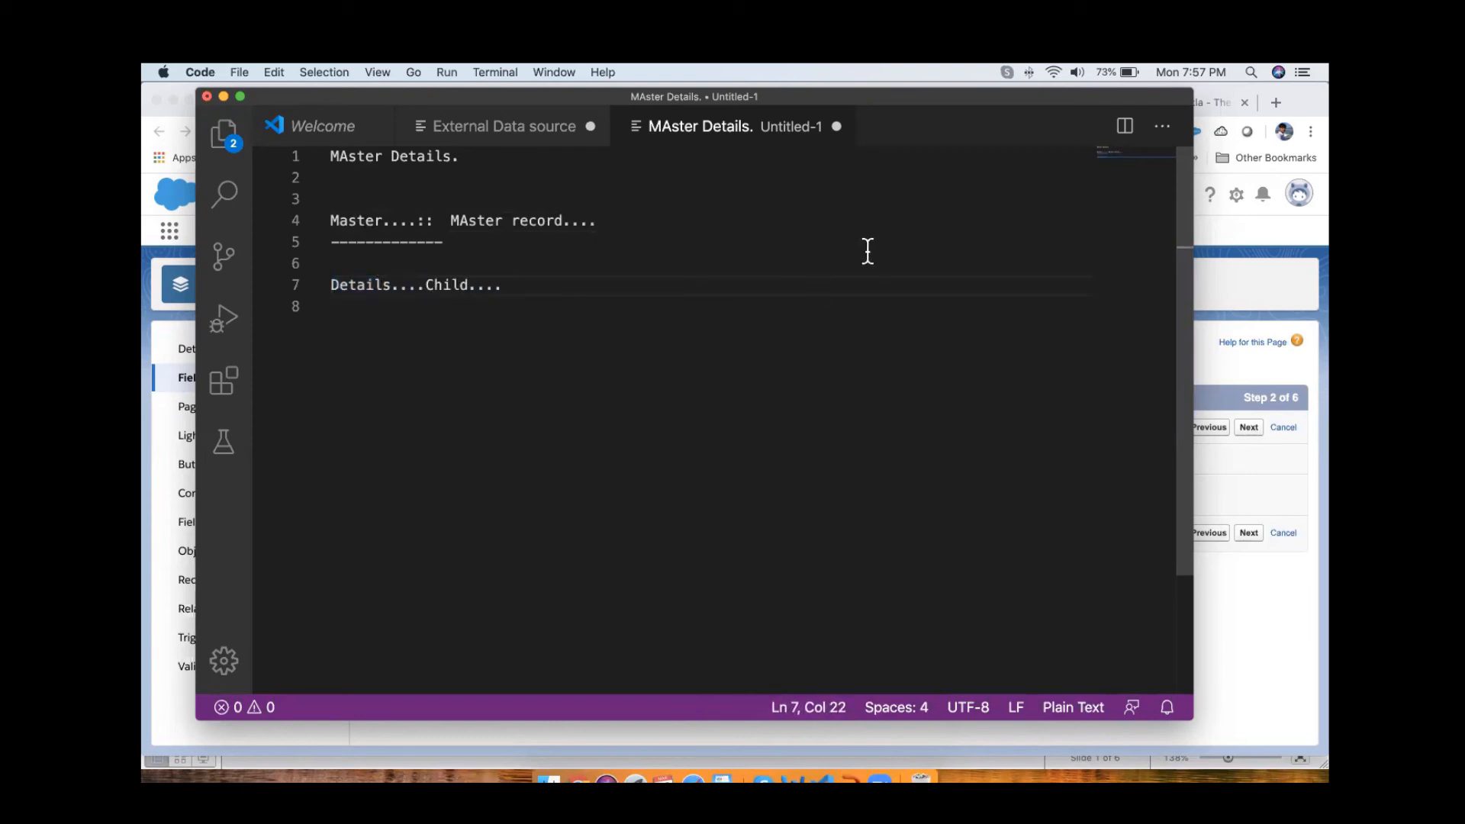
# Step: Insert two more blank lines above the Details line
pyautogui.click(544, 257)
pyautogui.press('Return')
pyautogui.press('Return')
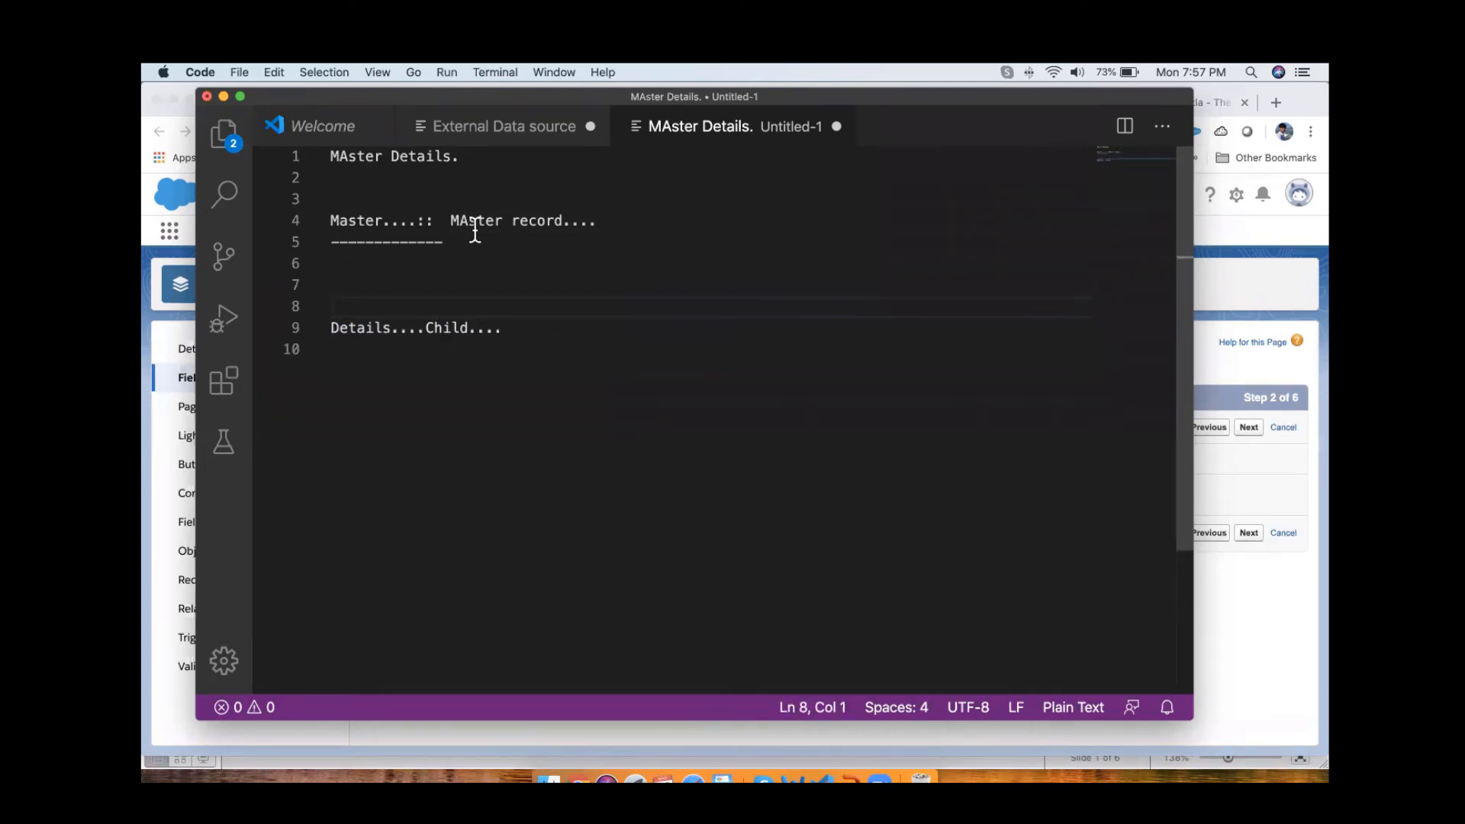
# Step: Append ": current child.." to the end of the Master line
pyautogui.moveTo(628, 229); pyautogui.dragTo(311, 225)
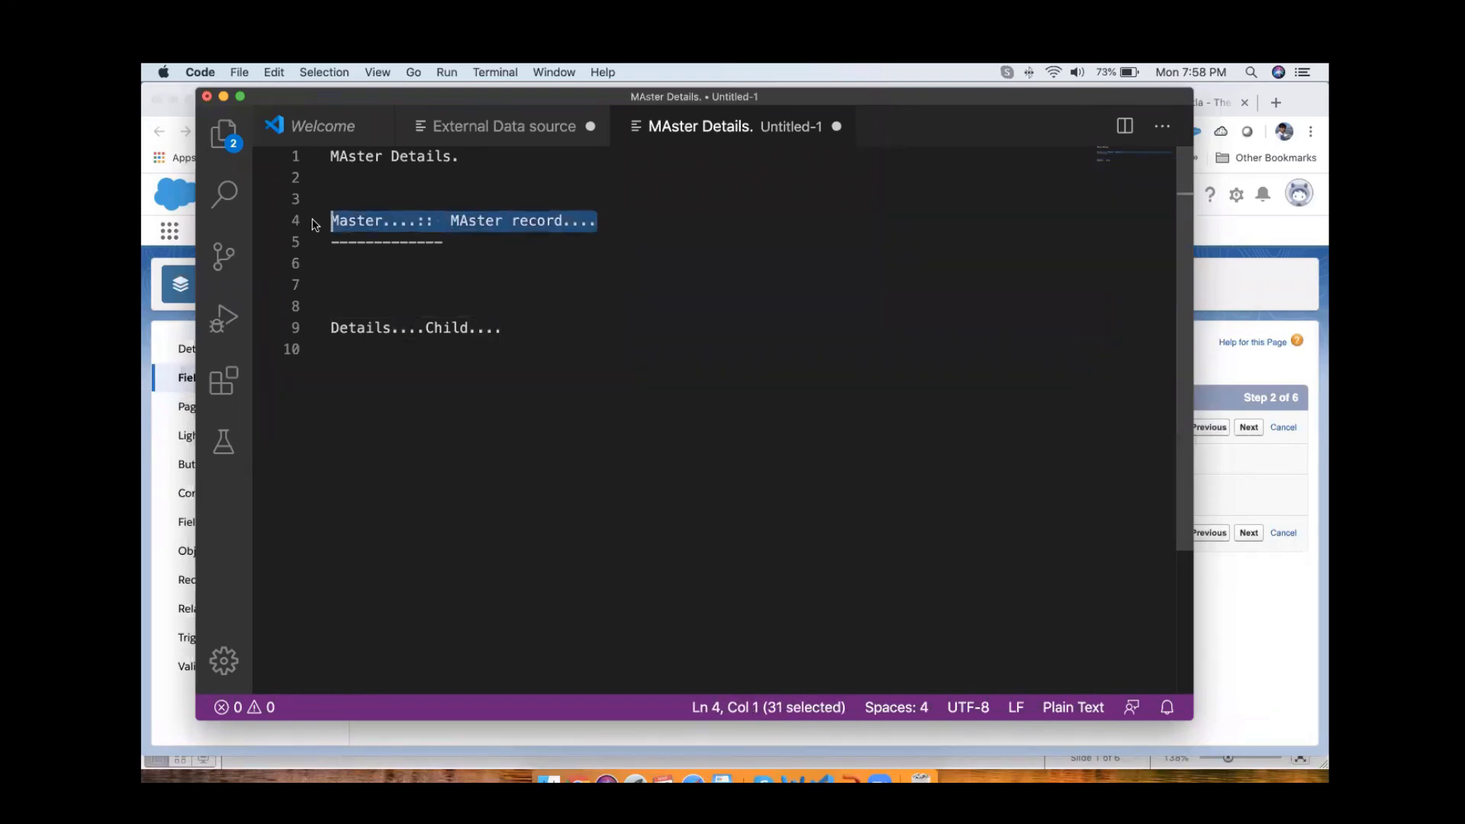
pyautogui.click(614, 219)
pyautogui.write(': current child..')
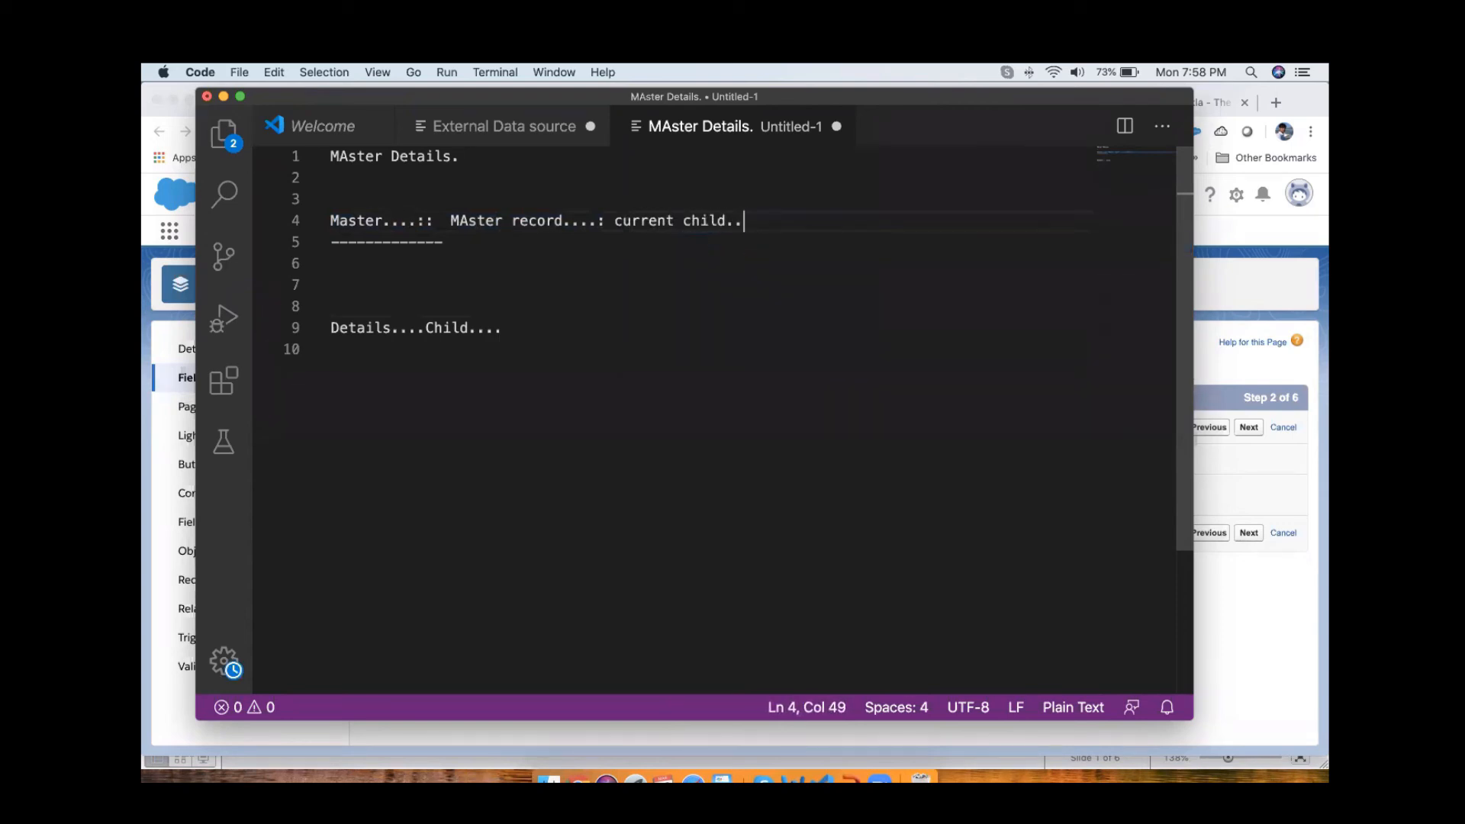
# Step: Highlight the whole Details line, followed by only its "Child...." part
pyautogui.click(565, 347)
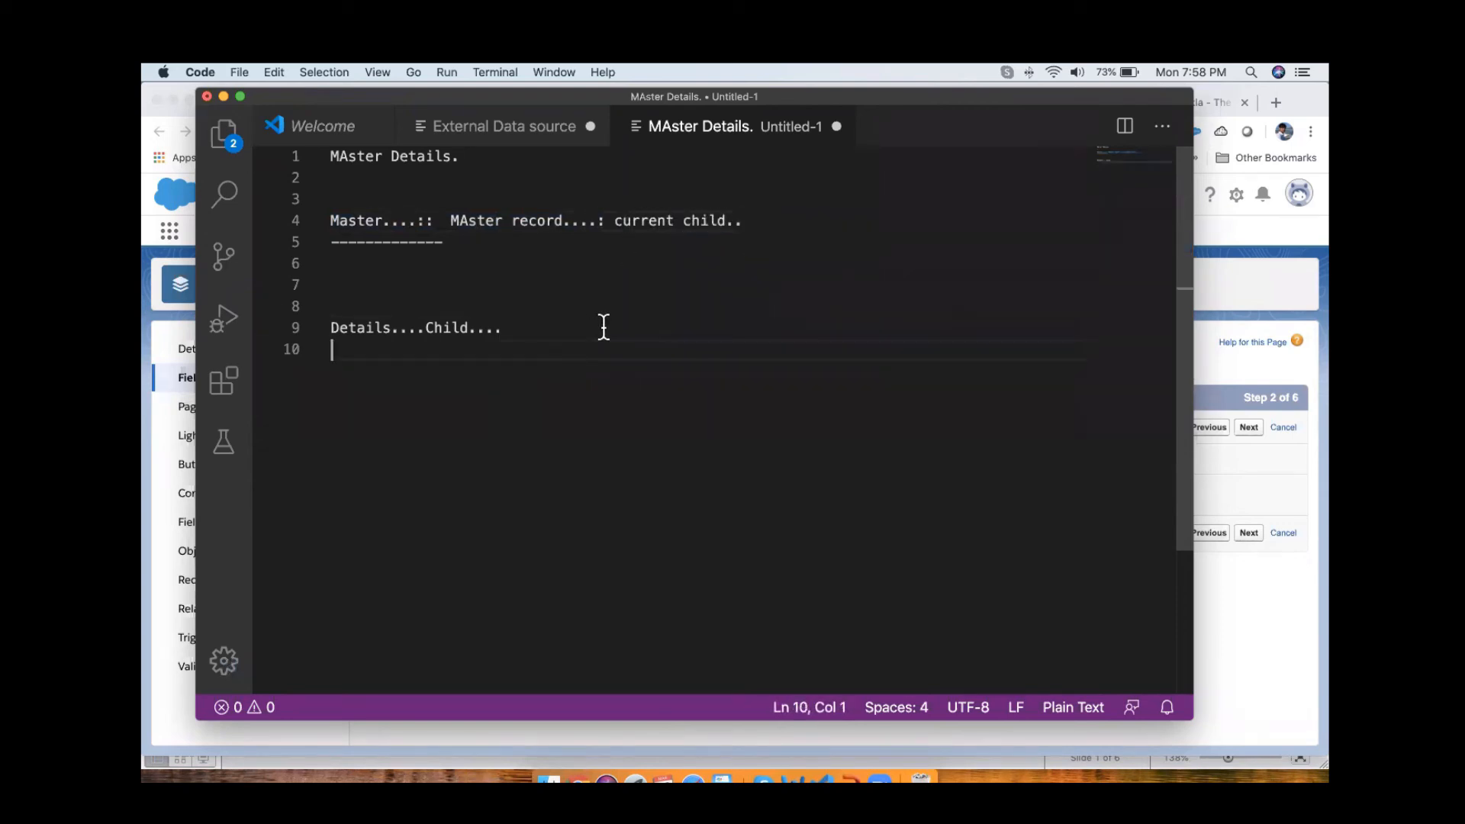
pyautogui.moveTo(611, 327); pyautogui.dragTo(242, 326)
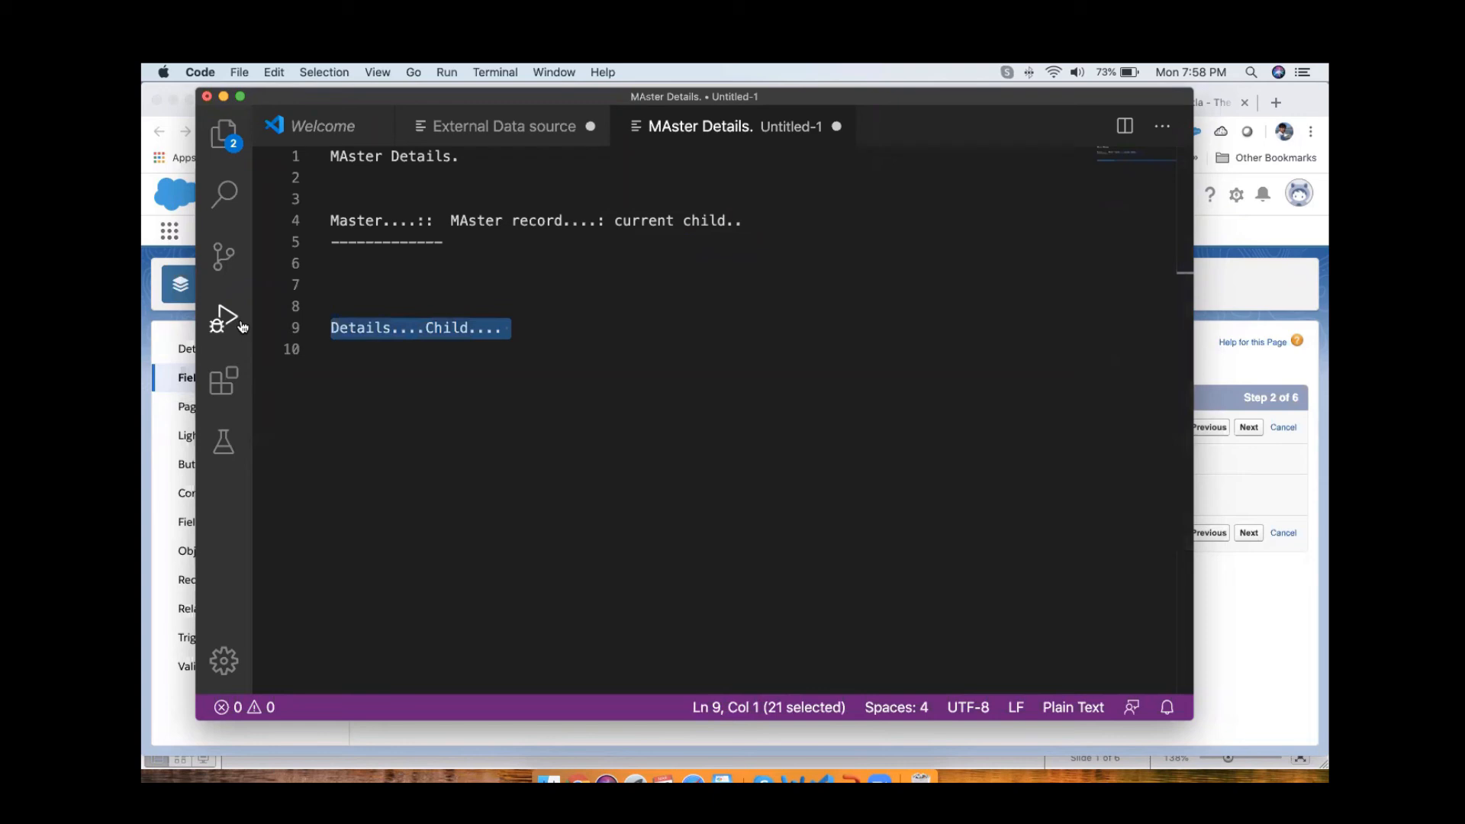
pyautogui.click(508, 342)
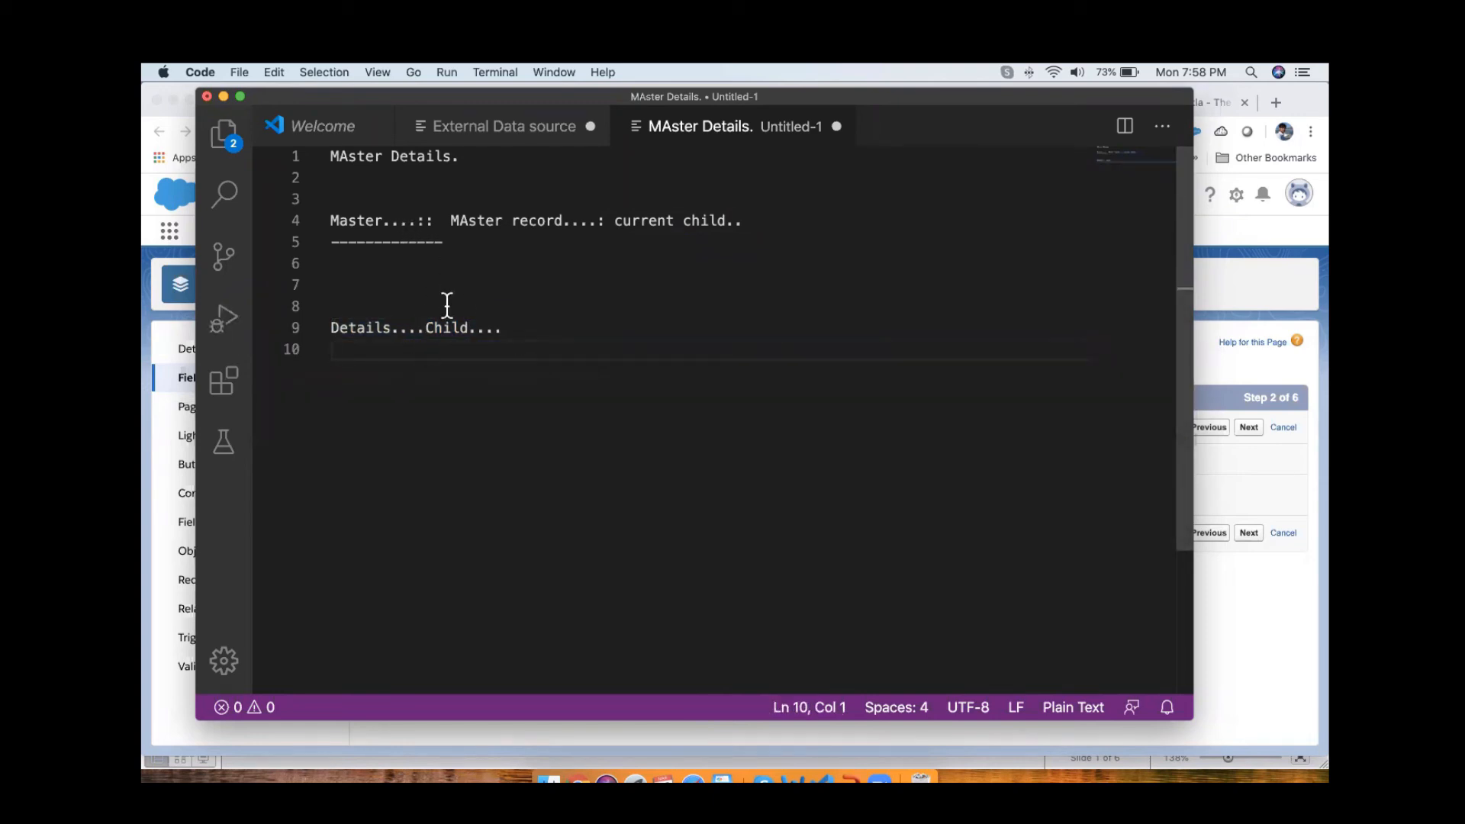
pyautogui.moveTo(547, 330); pyautogui.dragTo(416, 333)
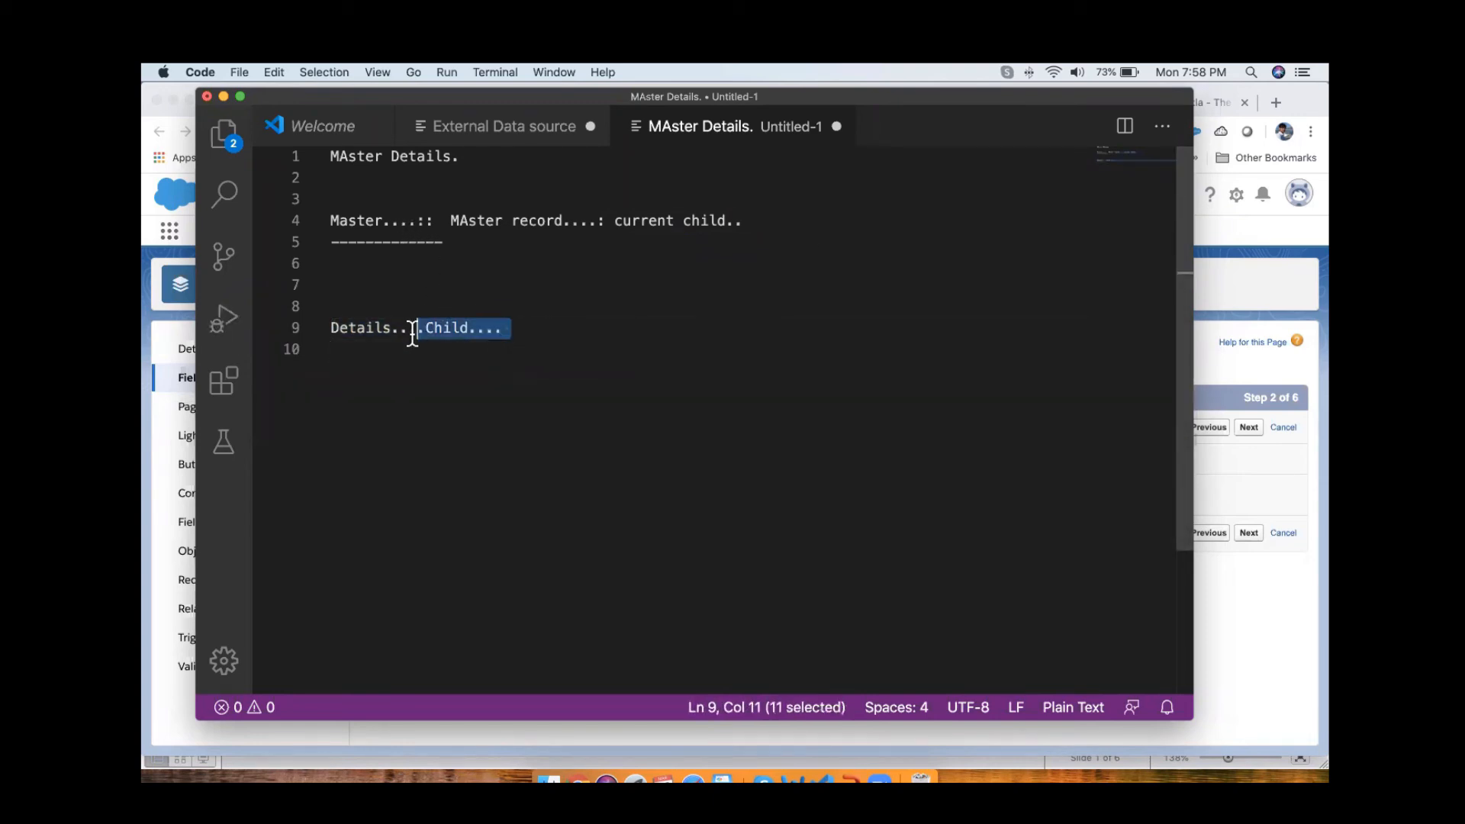
# Step: Switch to Salesforce in Chrome and delete the student record "demo student (Del demo)"
pyautogui.click(1244, 281)
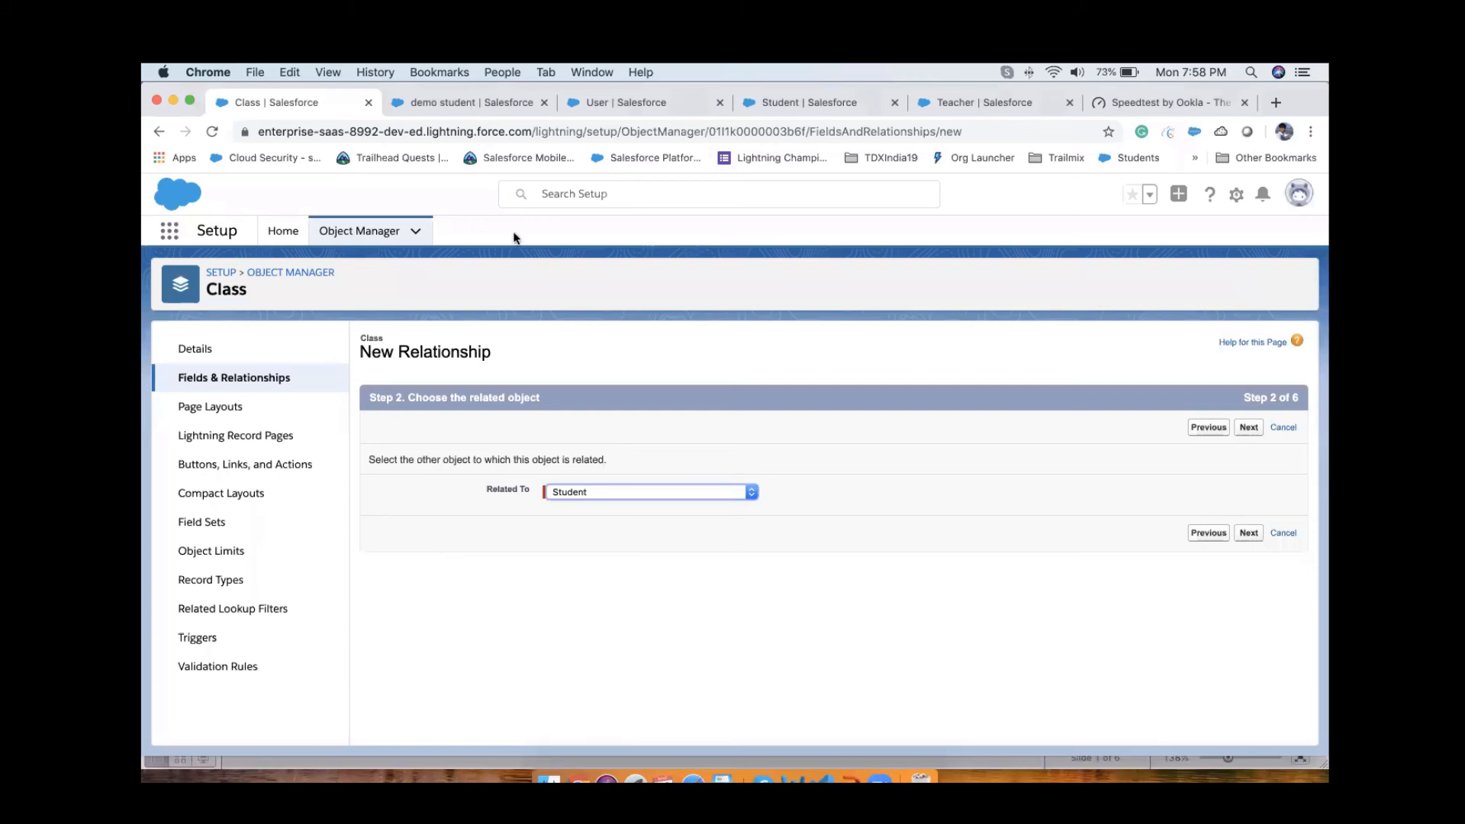
pyautogui.click(481, 107)
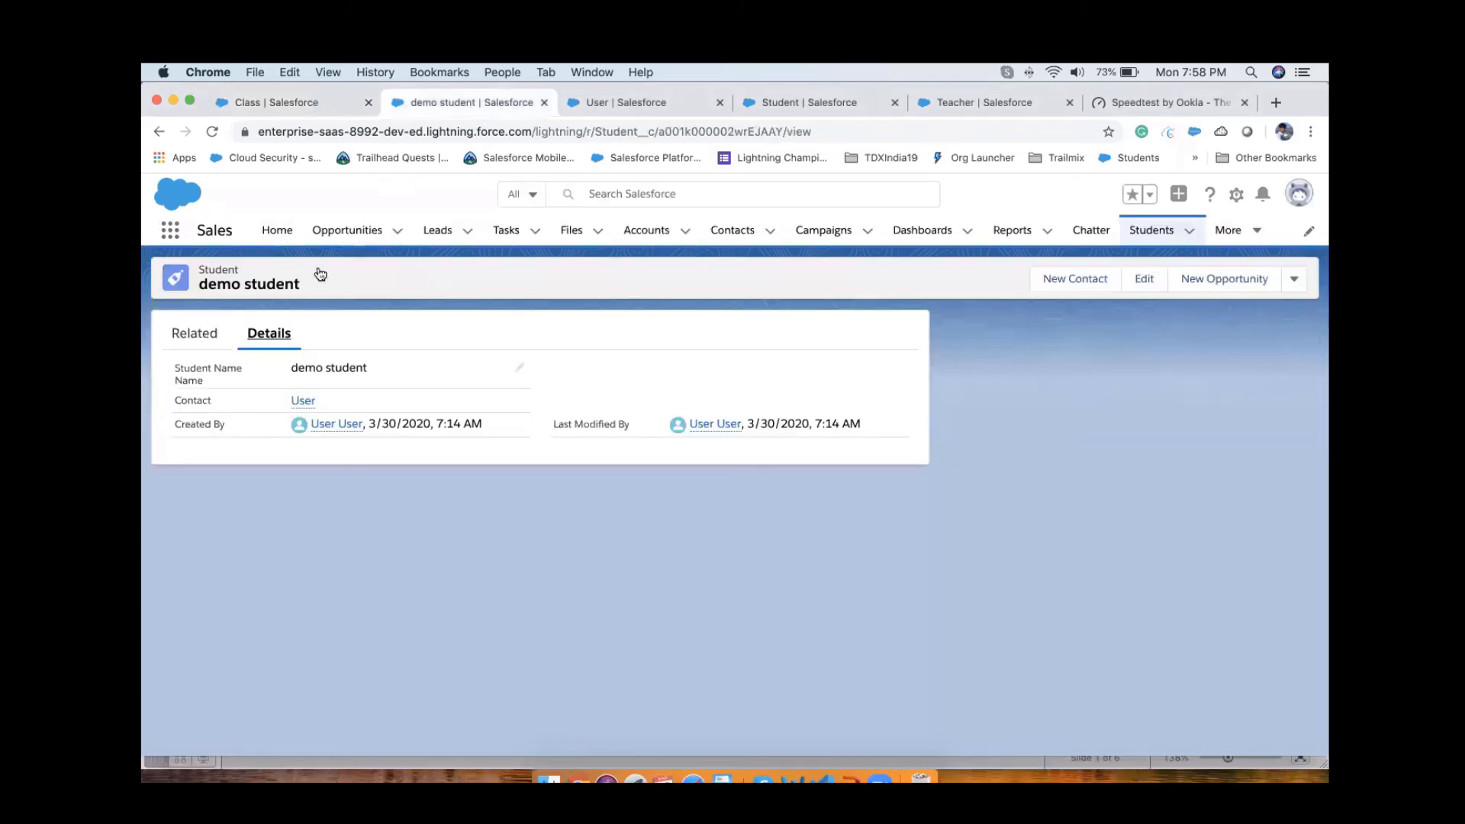
pyautogui.click(633, 102)
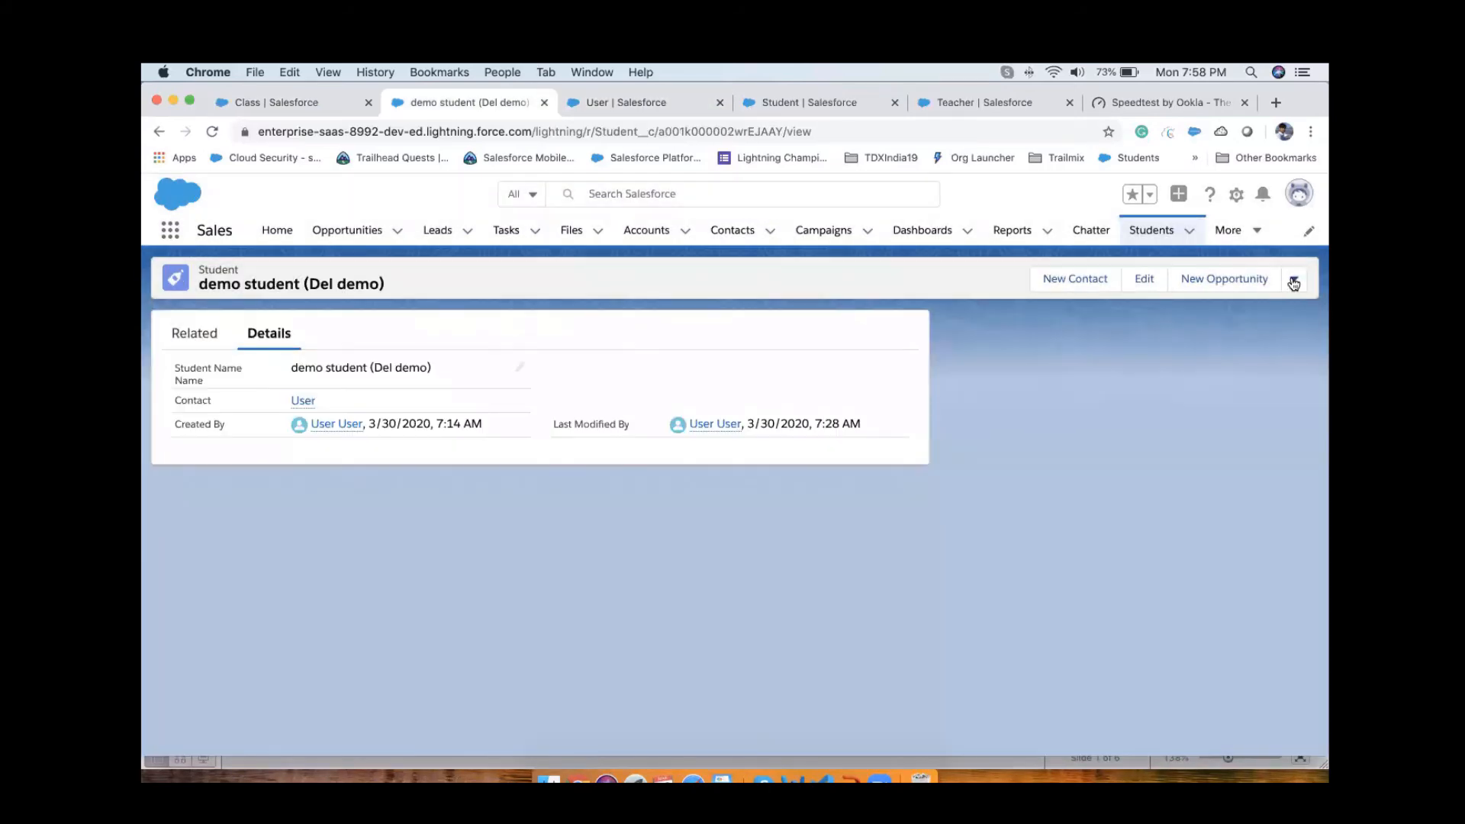
pyautogui.click(1294, 280)
pyautogui.click(1248, 367)
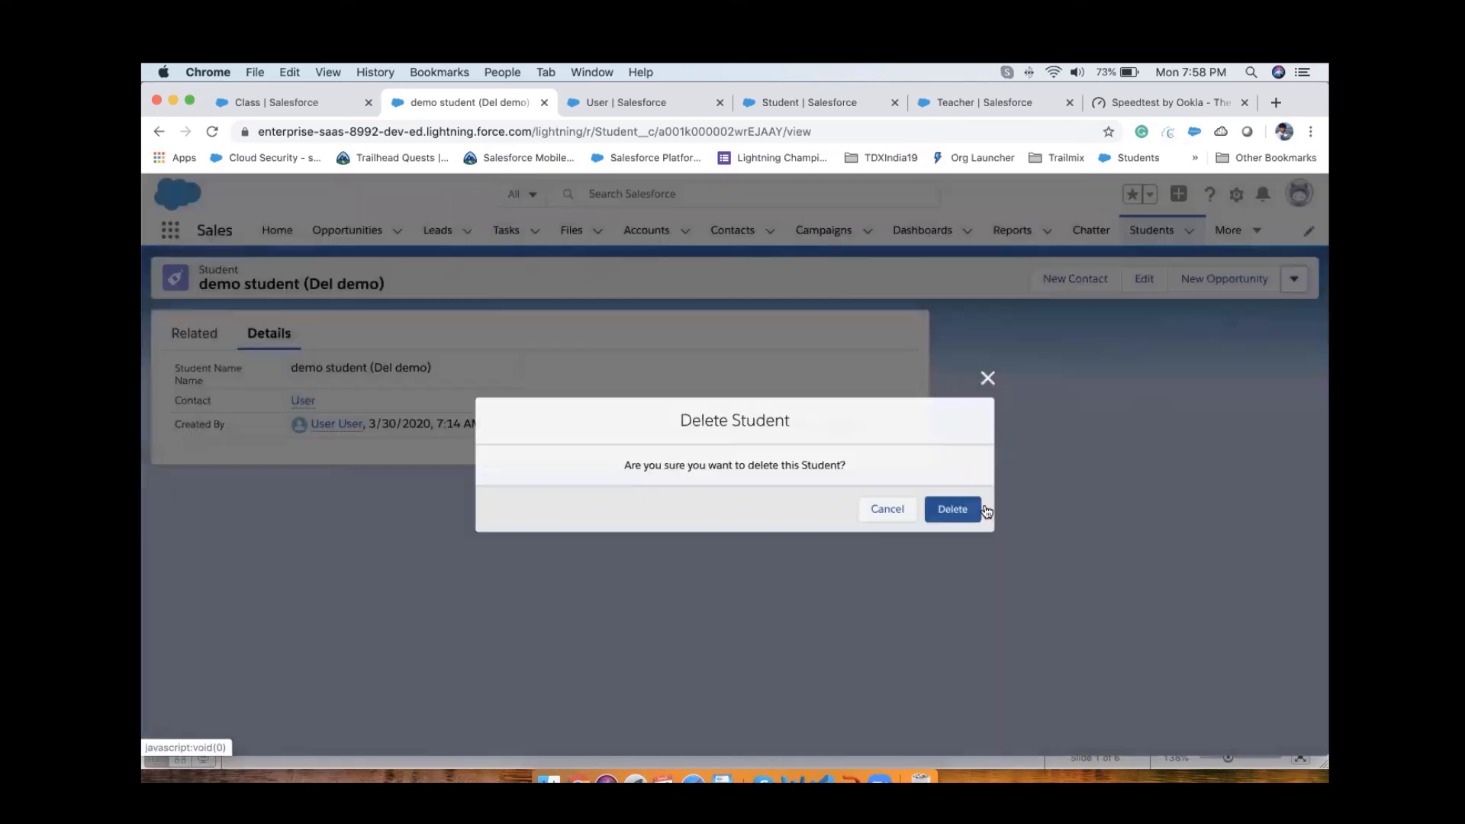
pyautogui.click(953, 507)
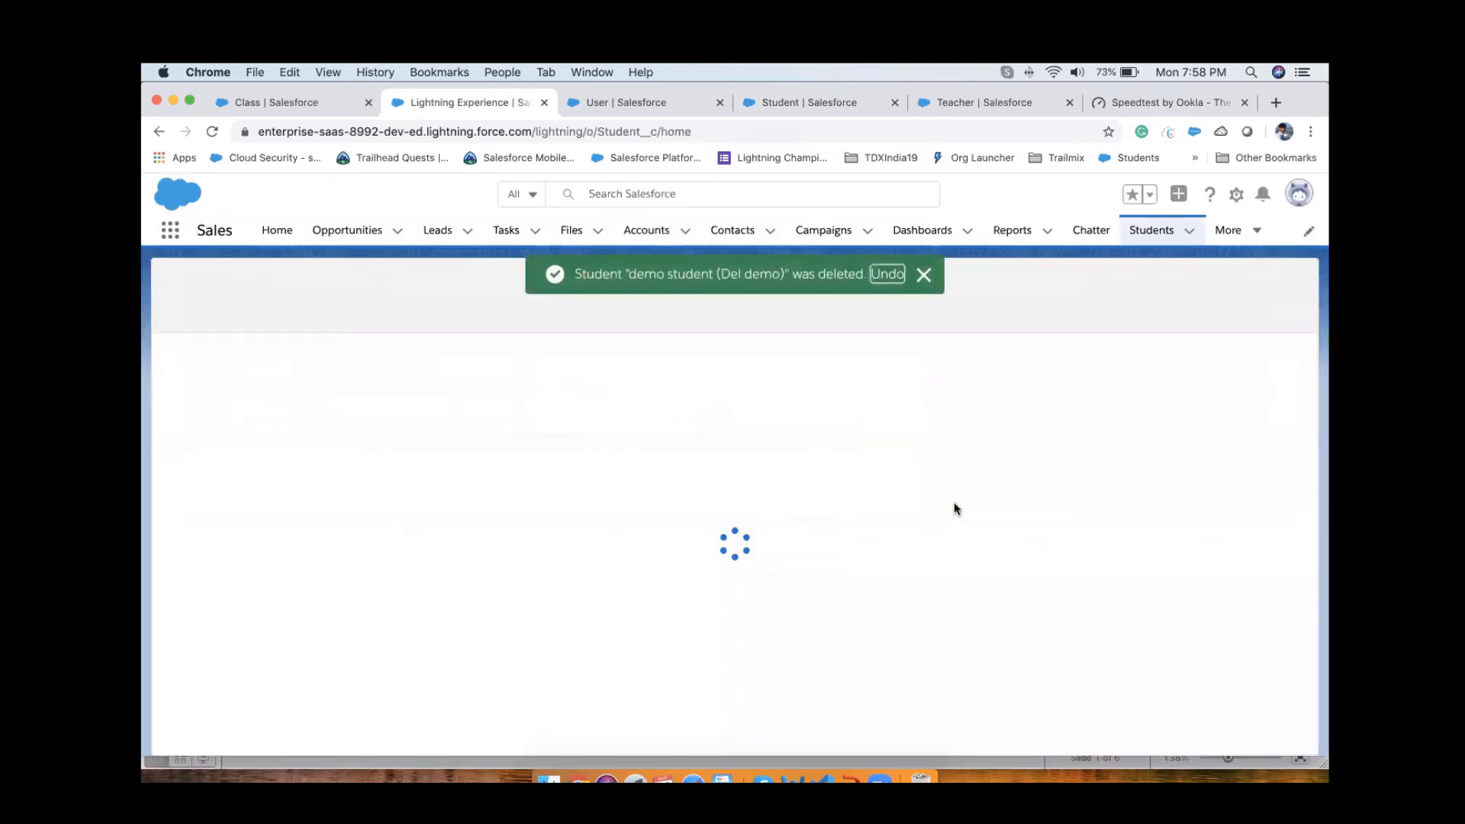
# Step: Reload the parent contact record and examine its related lists for remaining students
pyautogui.click(609, 103)
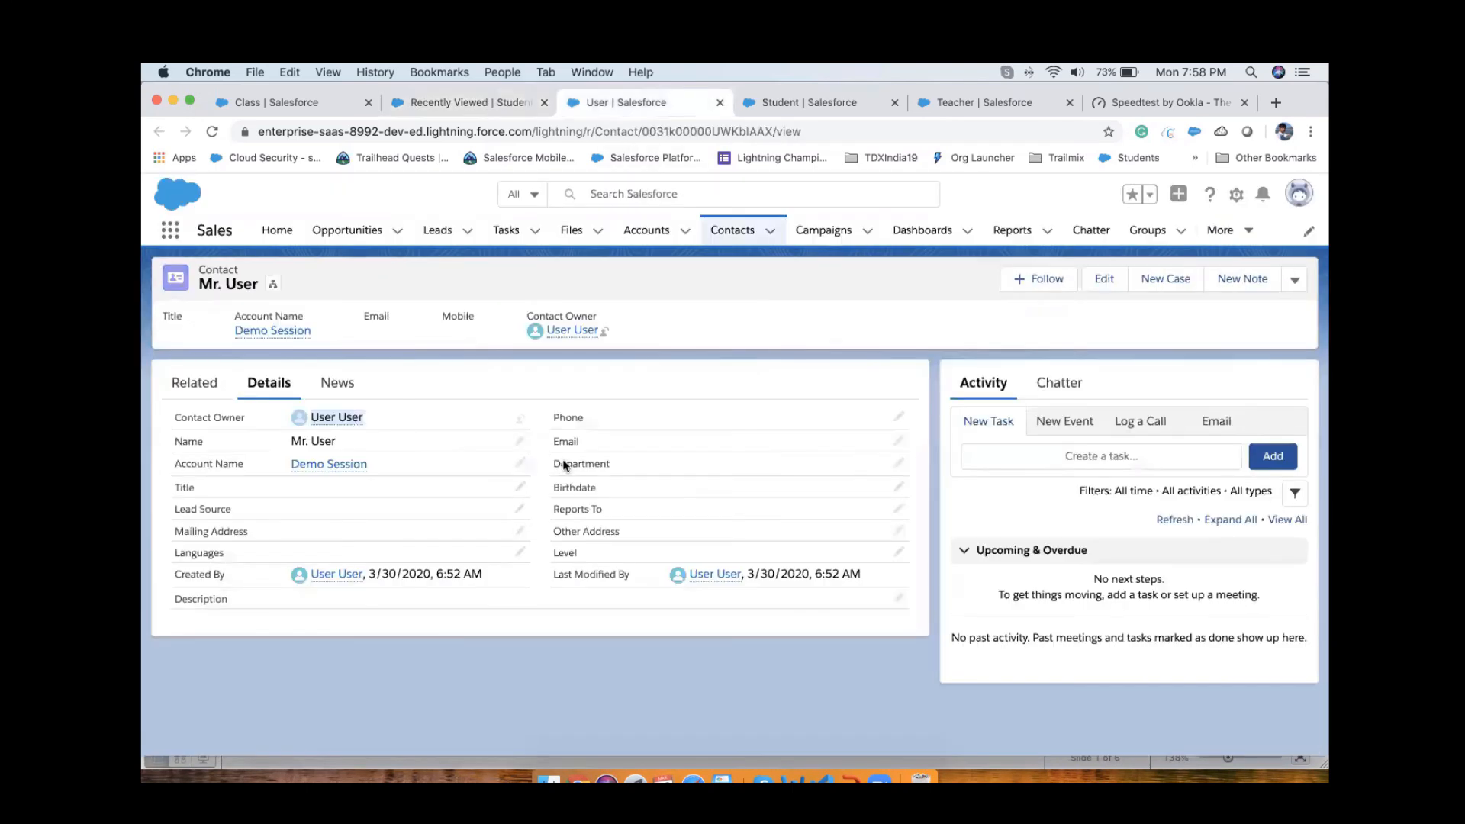
pyautogui.click(1295, 282)
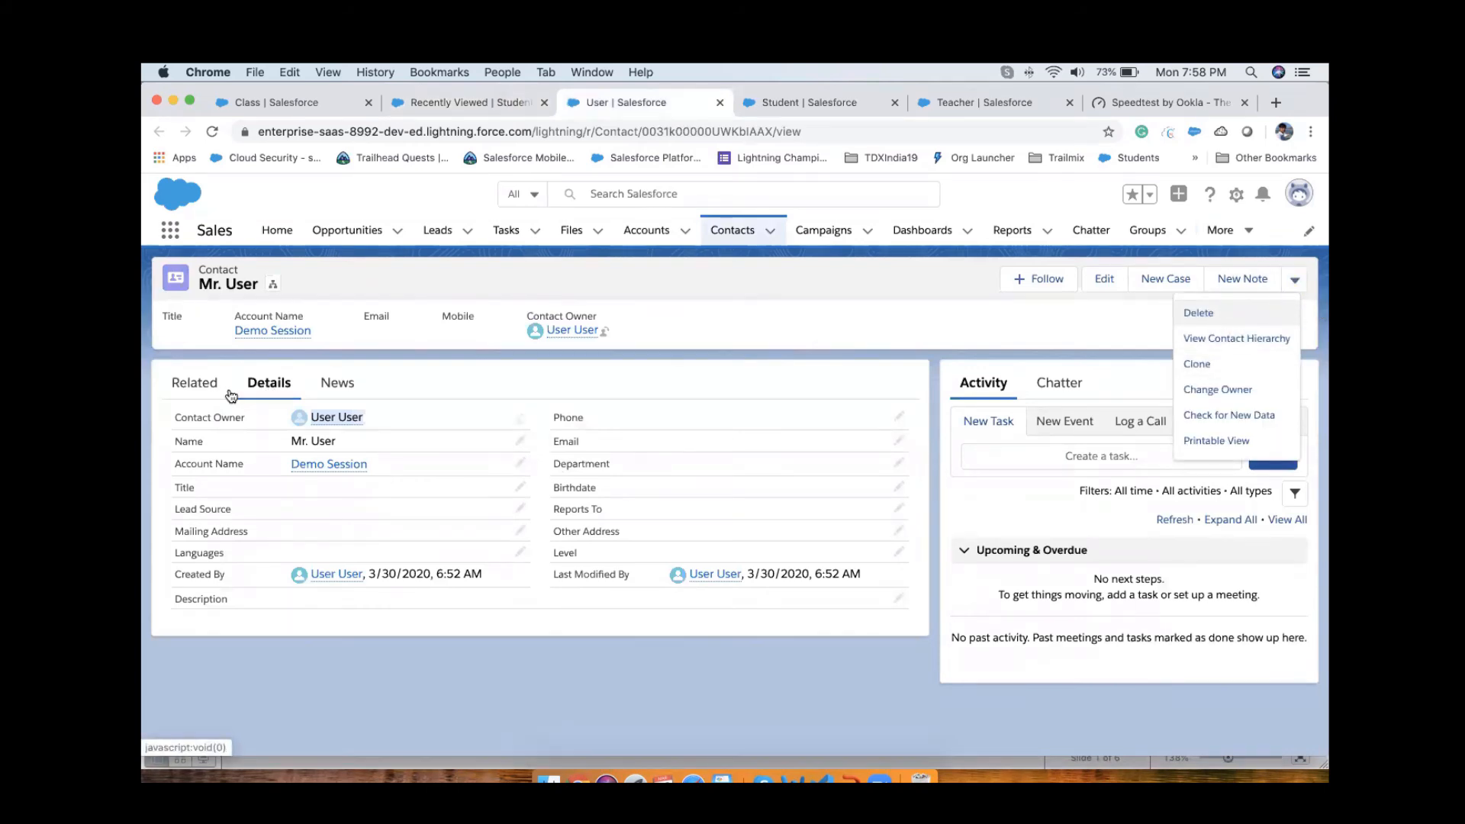
pyautogui.click(201, 389)
pyautogui.click(212, 131)
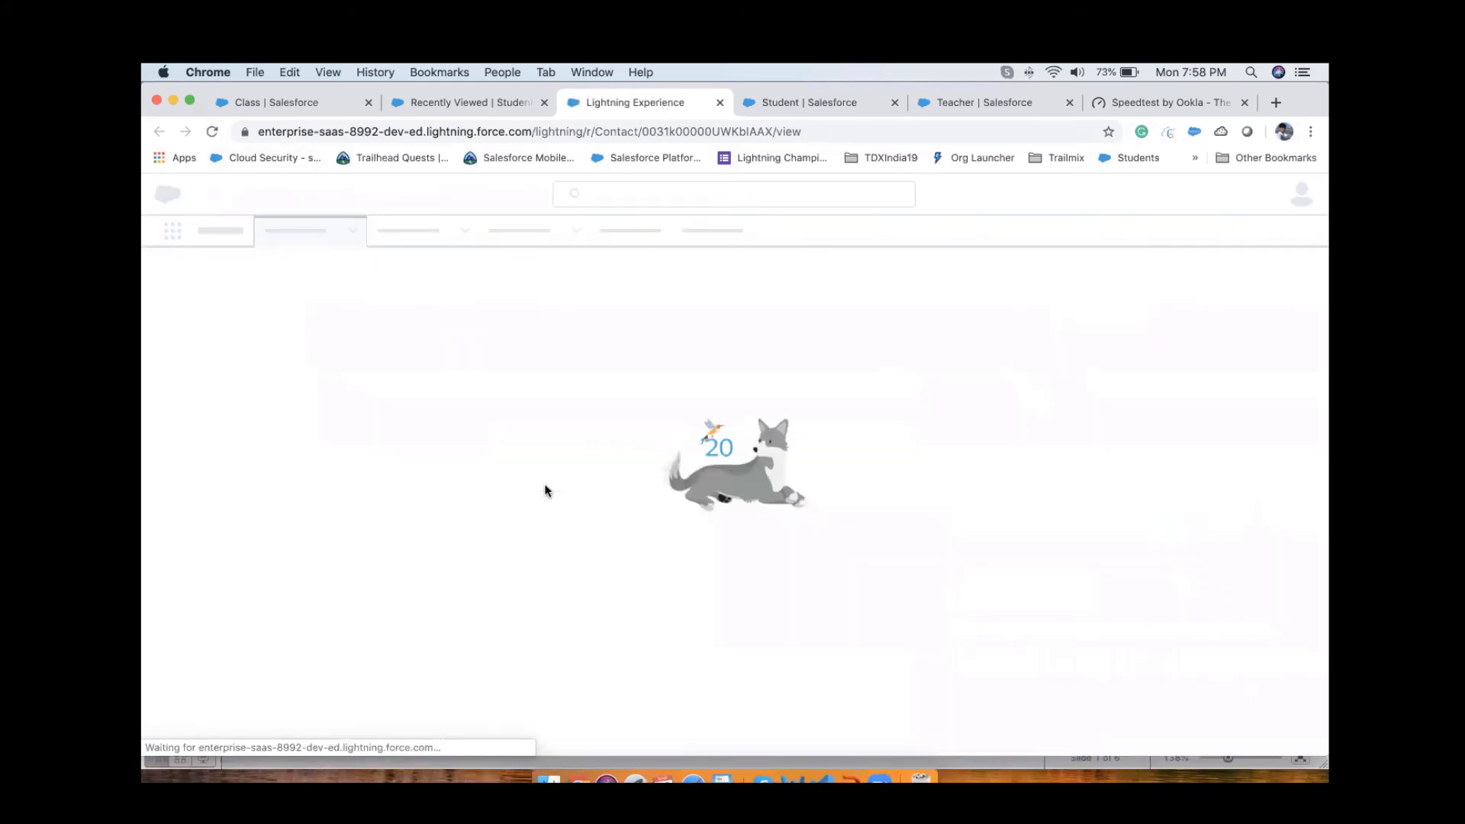
pyautogui.click(197, 381)
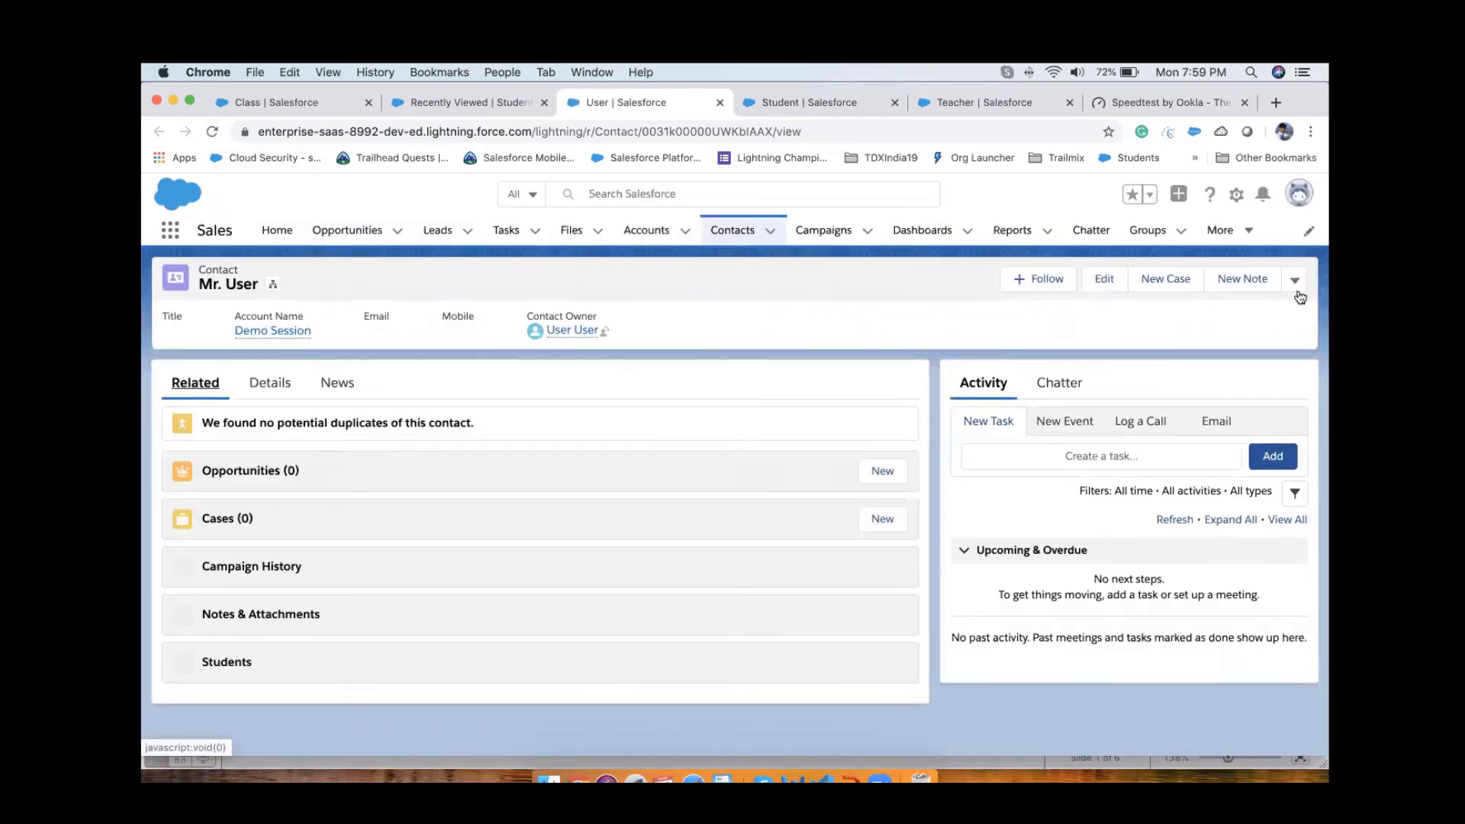
# Step: Delete the parent contact record and confirm the deletion
pyautogui.click(1294, 280)
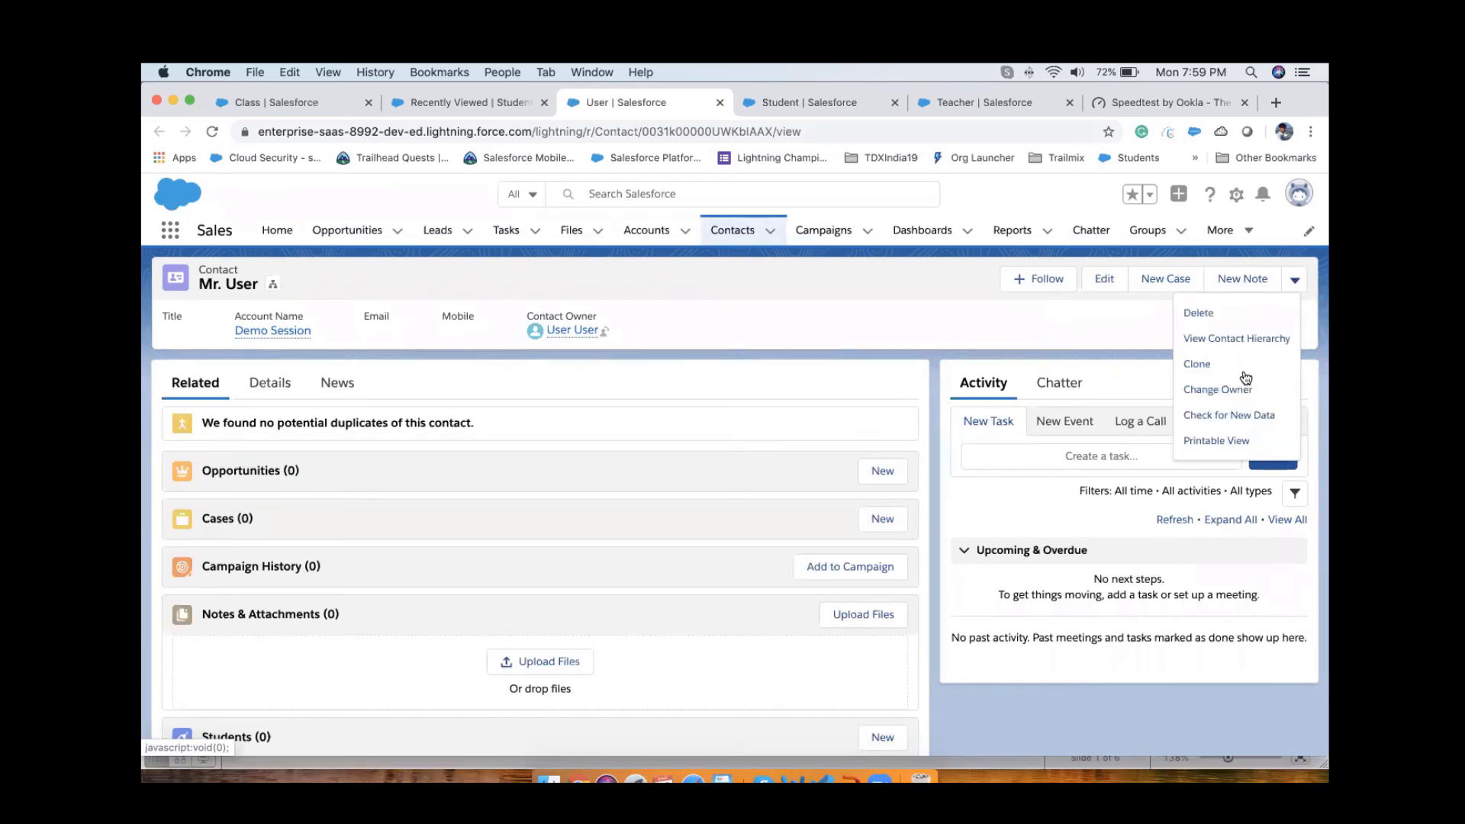
pyautogui.click(1200, 314)
pyautogui.click(949, 513)
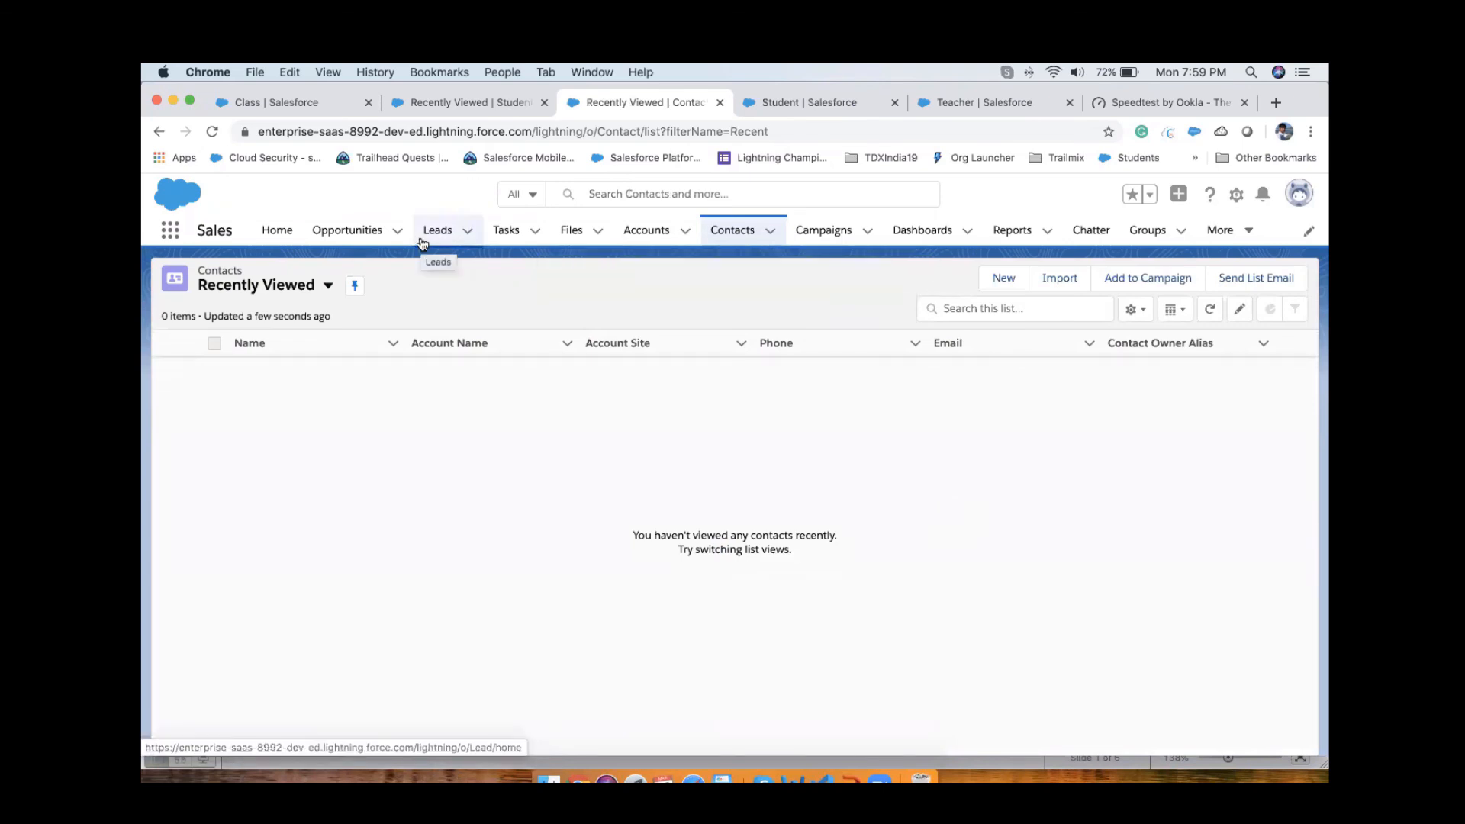
# Step: Find the Recycle Bin by searching the available apps and items for "rec", and open it
pyautogui.click(280, 233)
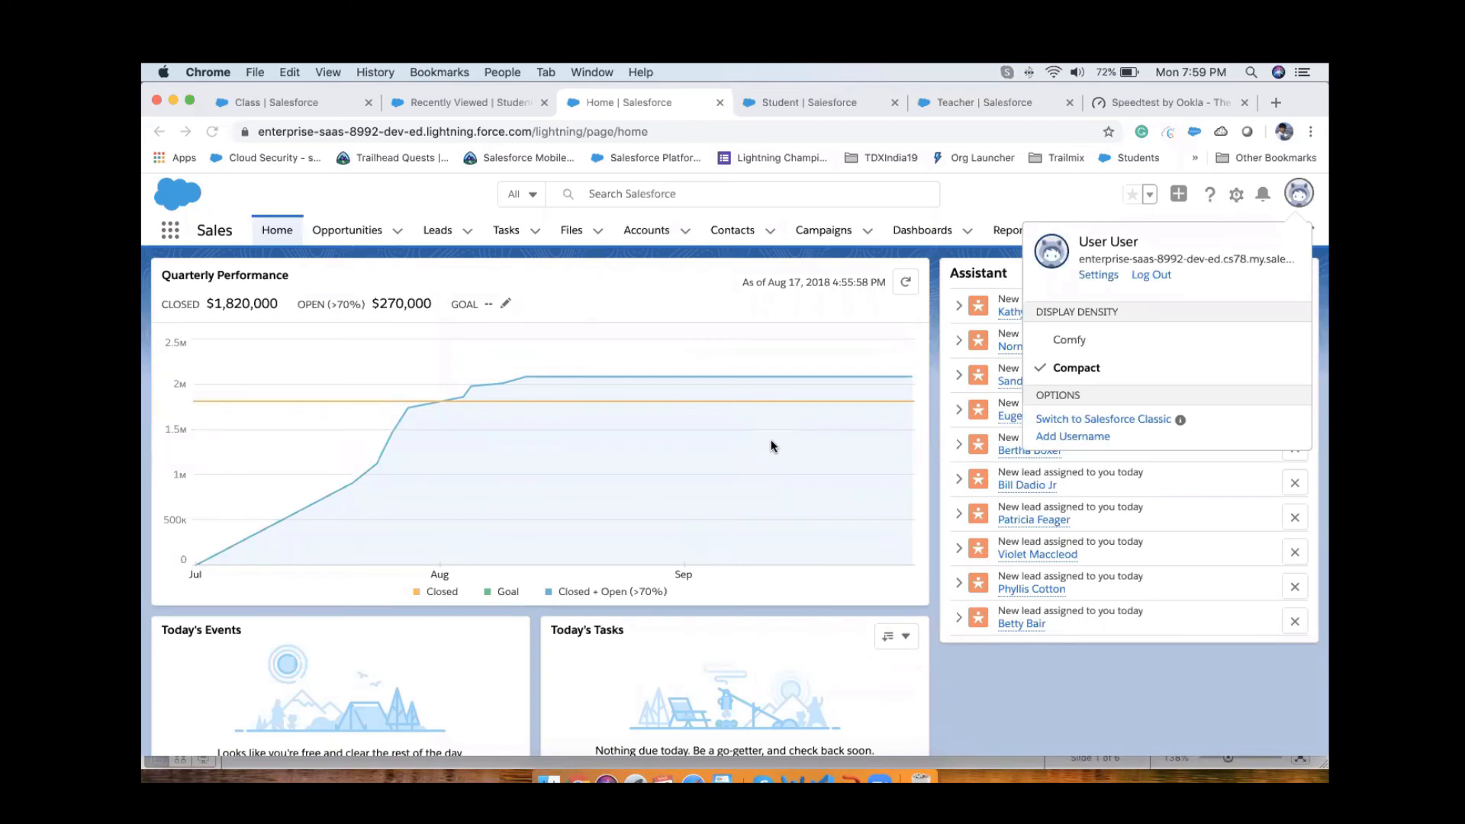
pyautogui.click(397, 280)
pyautogui.click(169, 233)
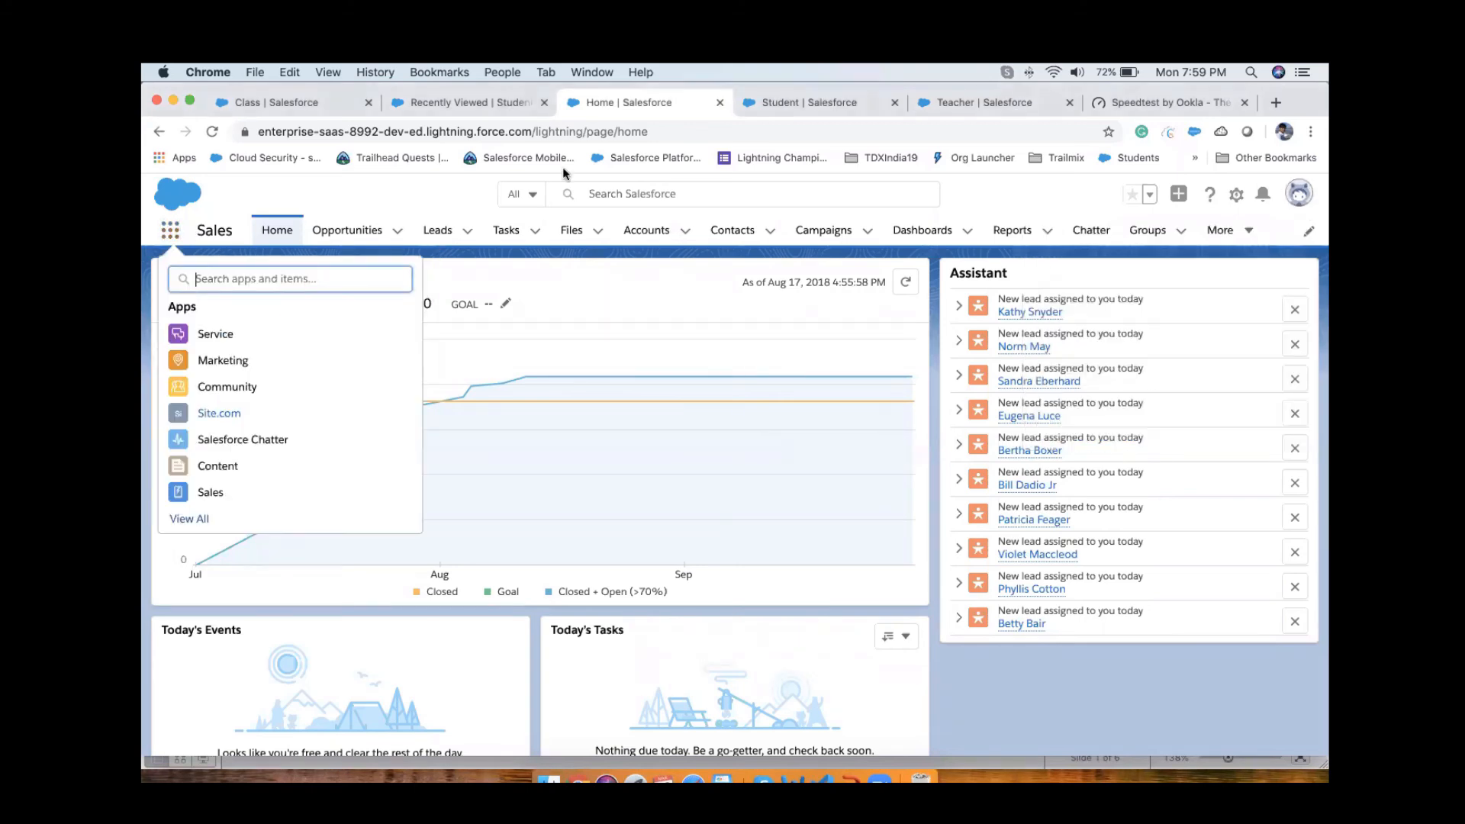
pyautogui.write('rec')
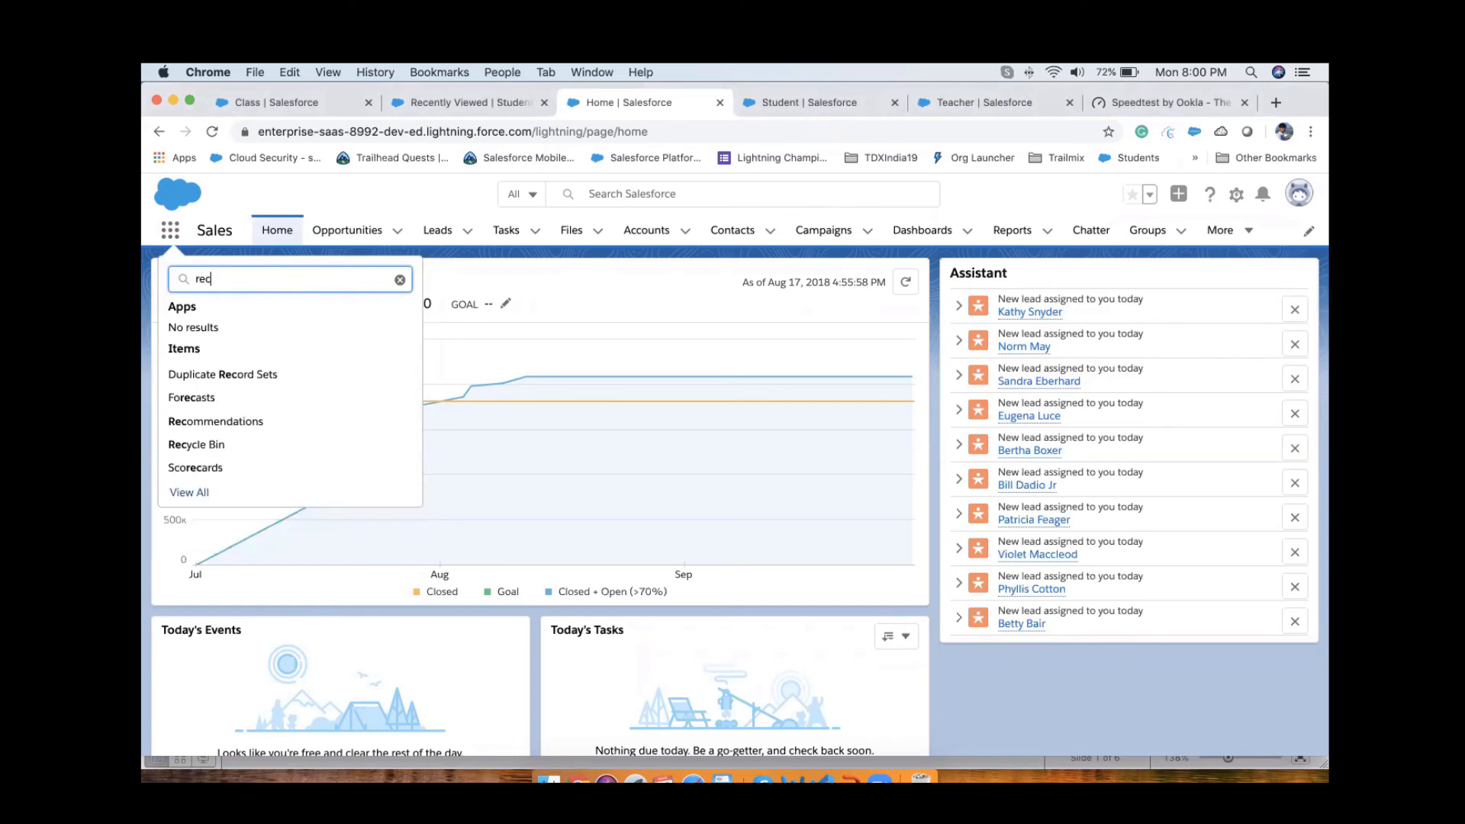
pyautogui.click(193, 444)
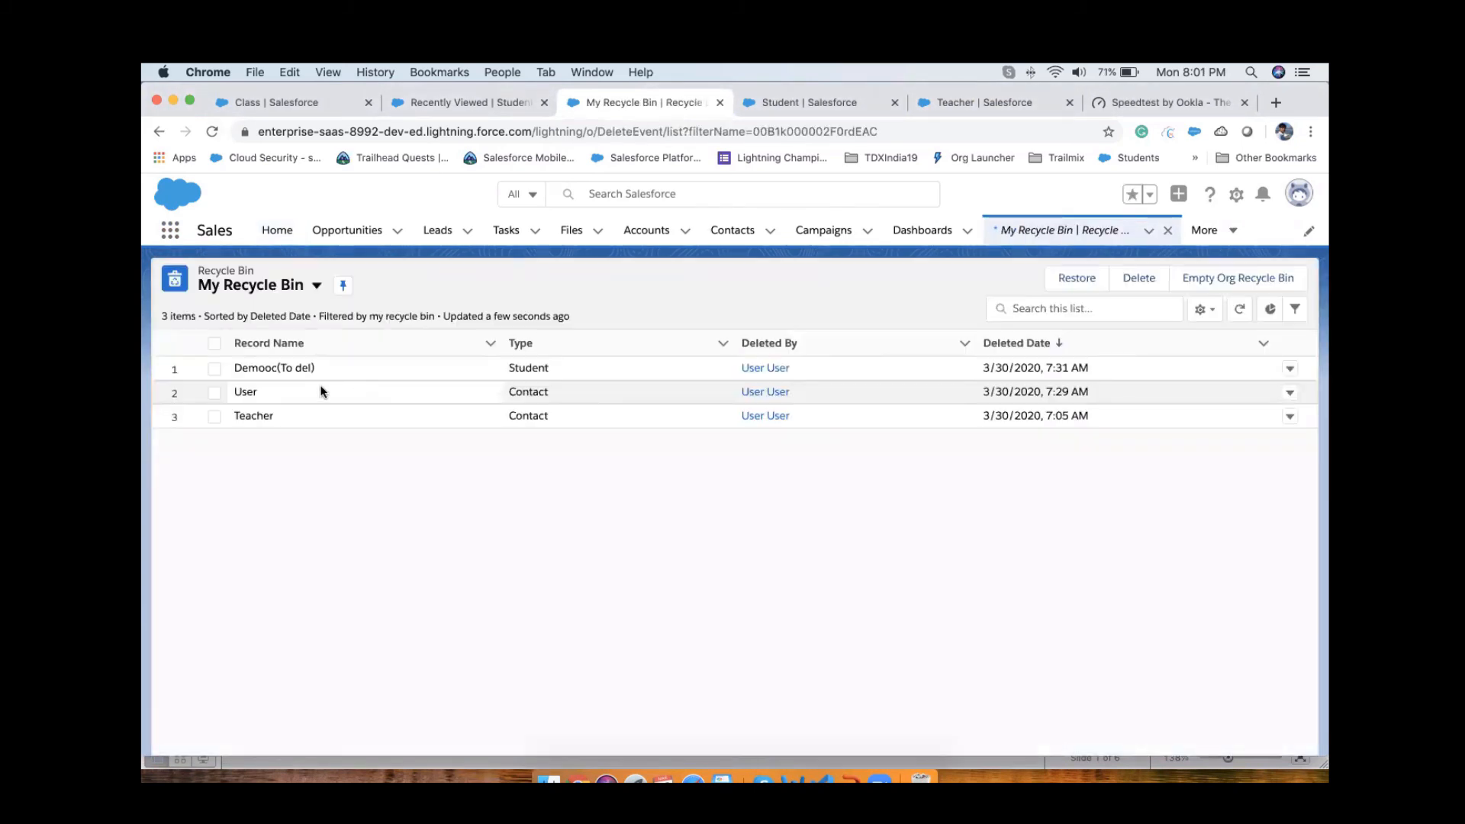
# Step: Select the deleted student "Demooc(To del)" in the Recycle Bin and check the Student object's fields and the Students list
pyautogui.click(214, 369)
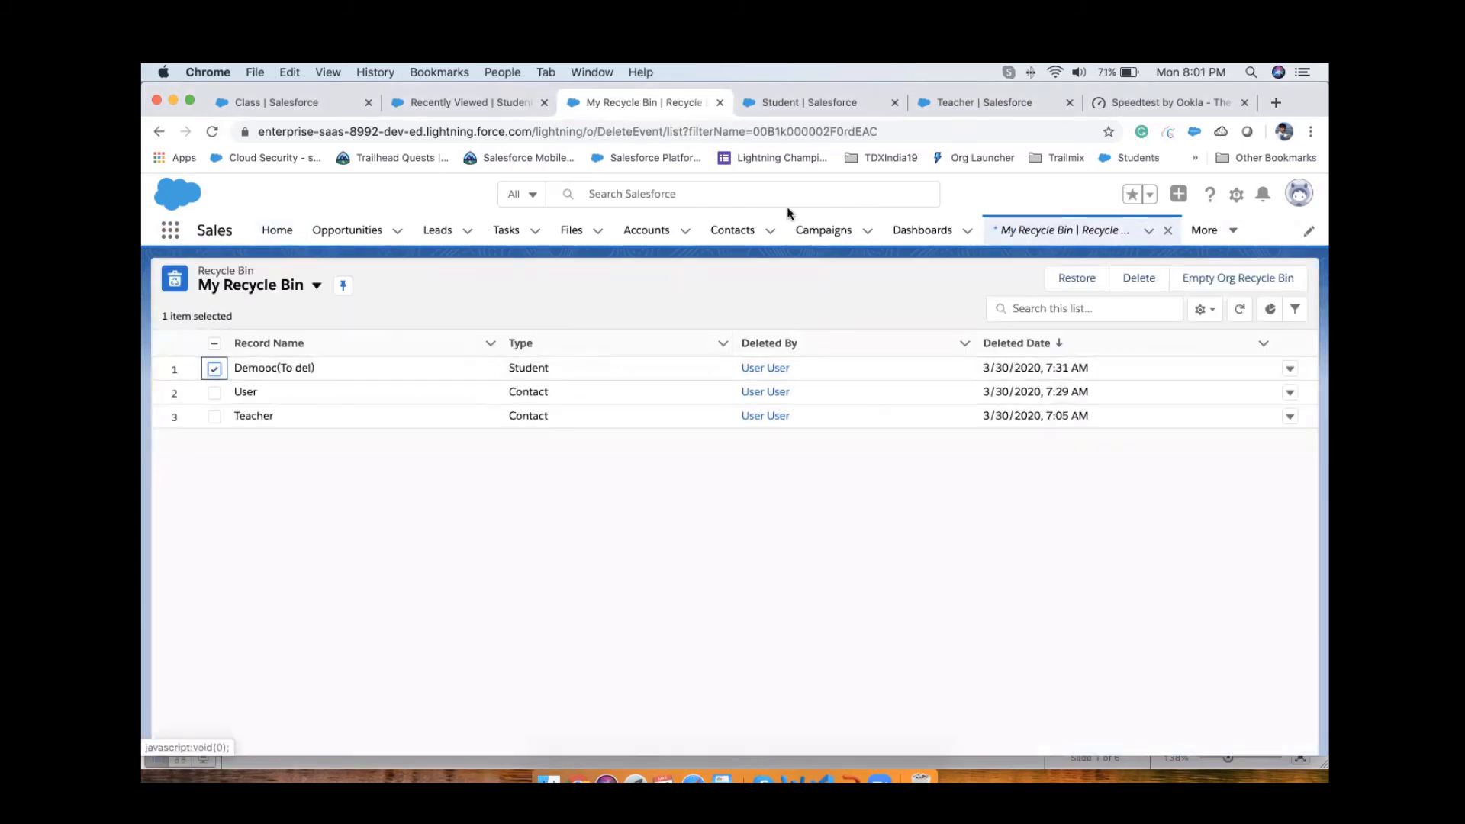
pyautogui.click(793, 102)
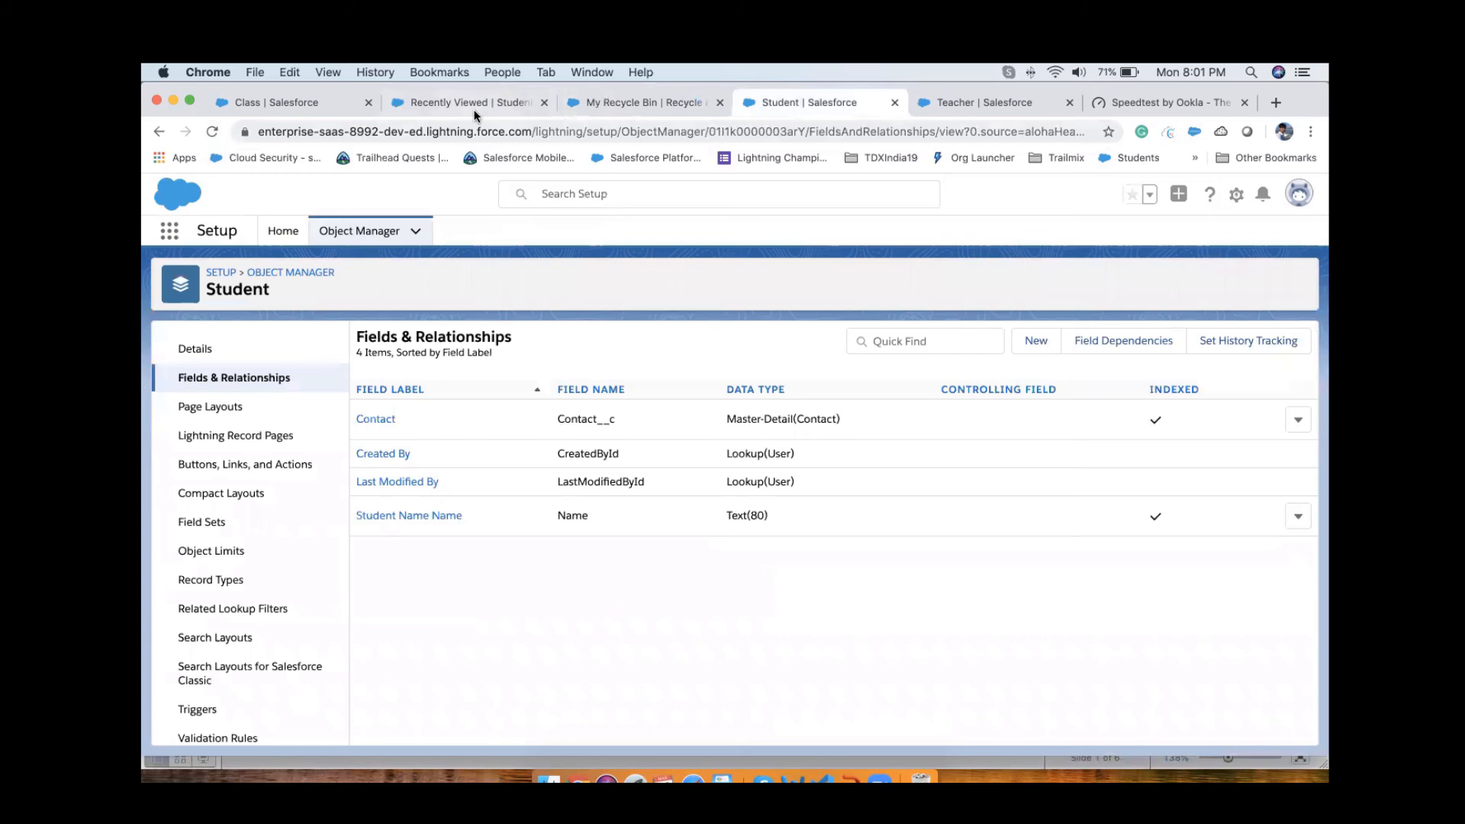
pyautogui.click(466, 111)
pyautogui.click(603, 111)
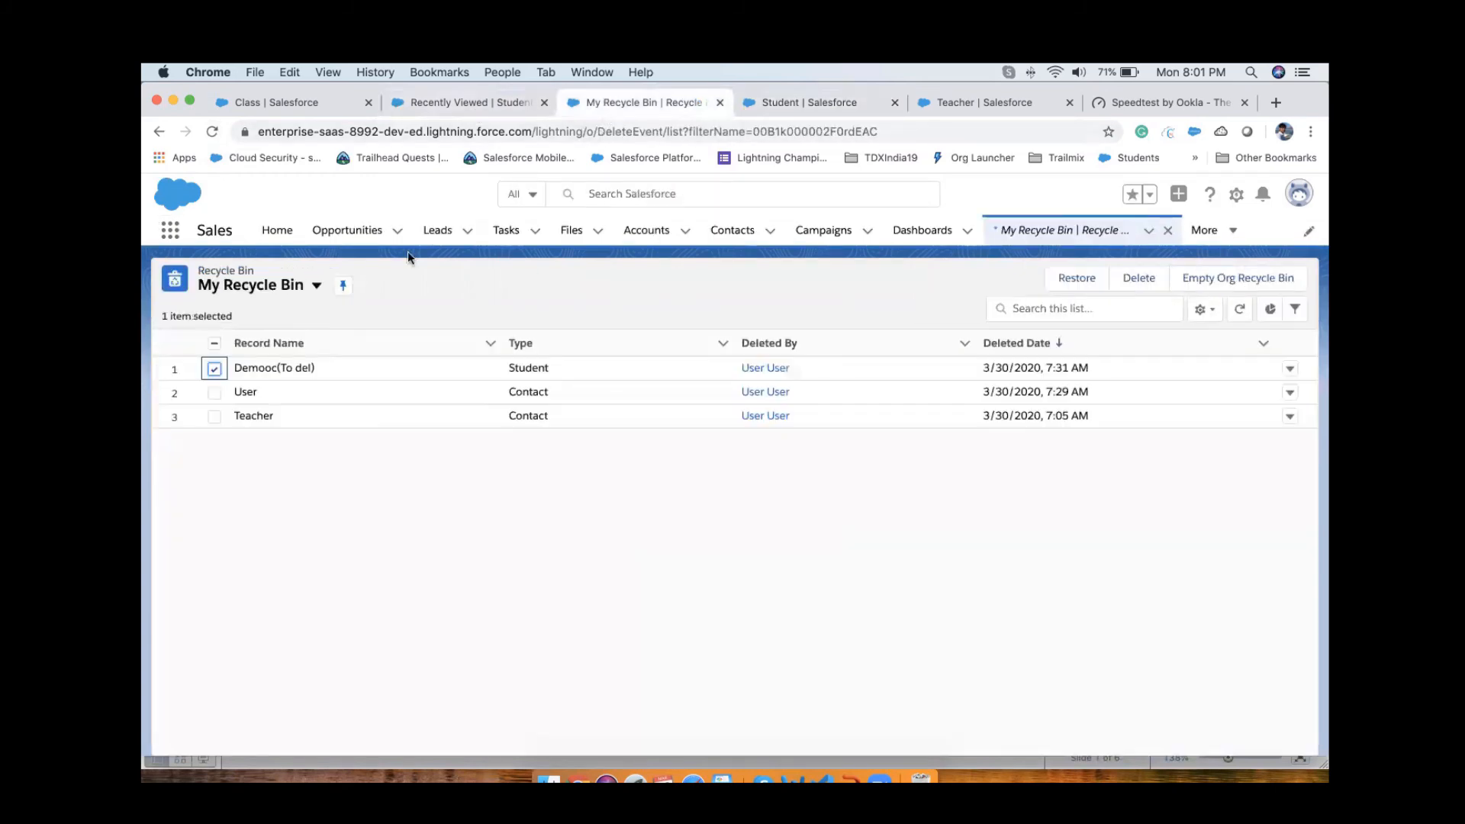
# Step: Delete the "demo user" contact from the Contacts list and reload the Recycle Bin
pyautogui.click(444, 104)
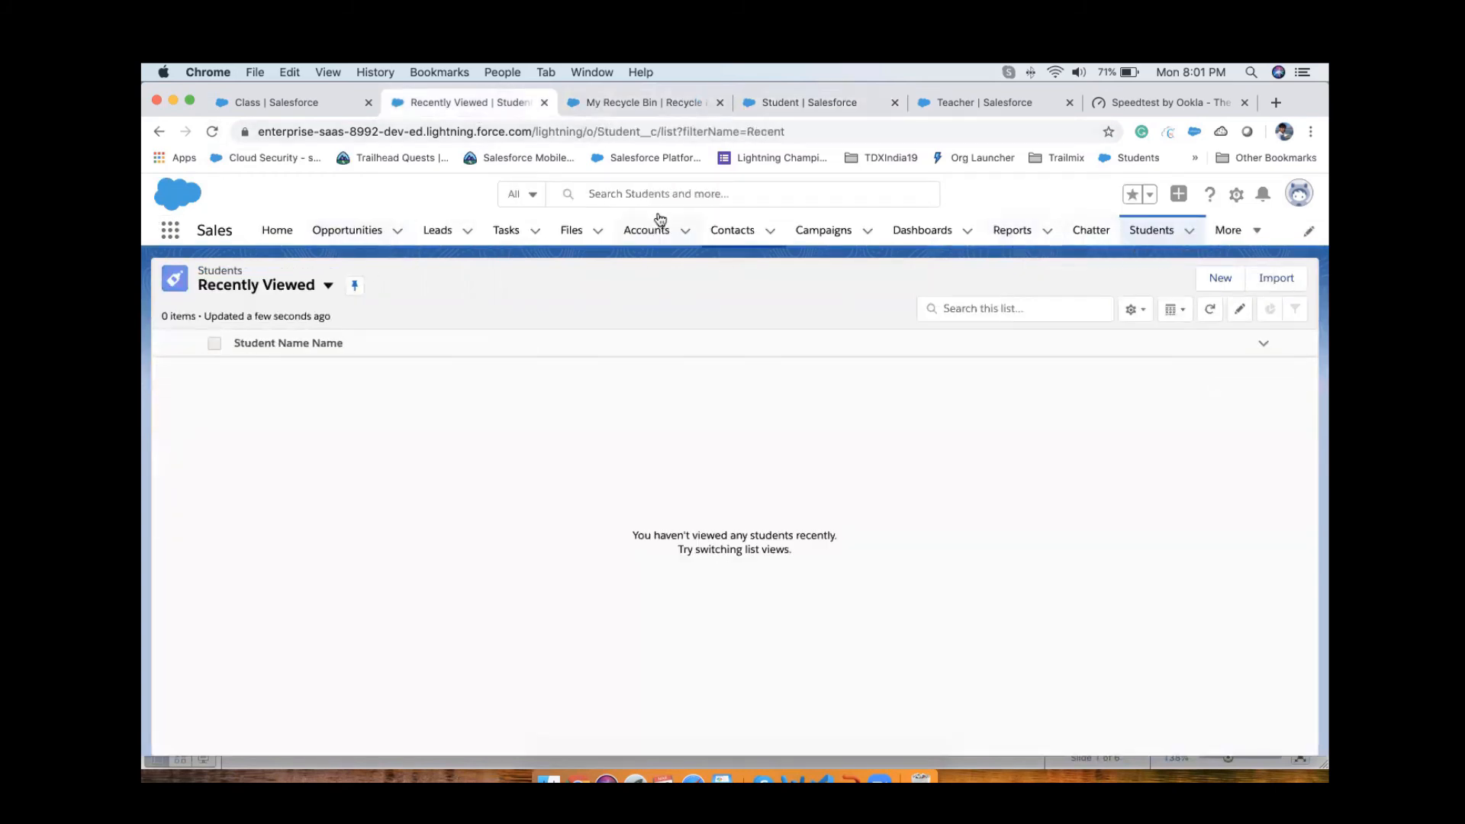
pyautogui.click(725, 231)
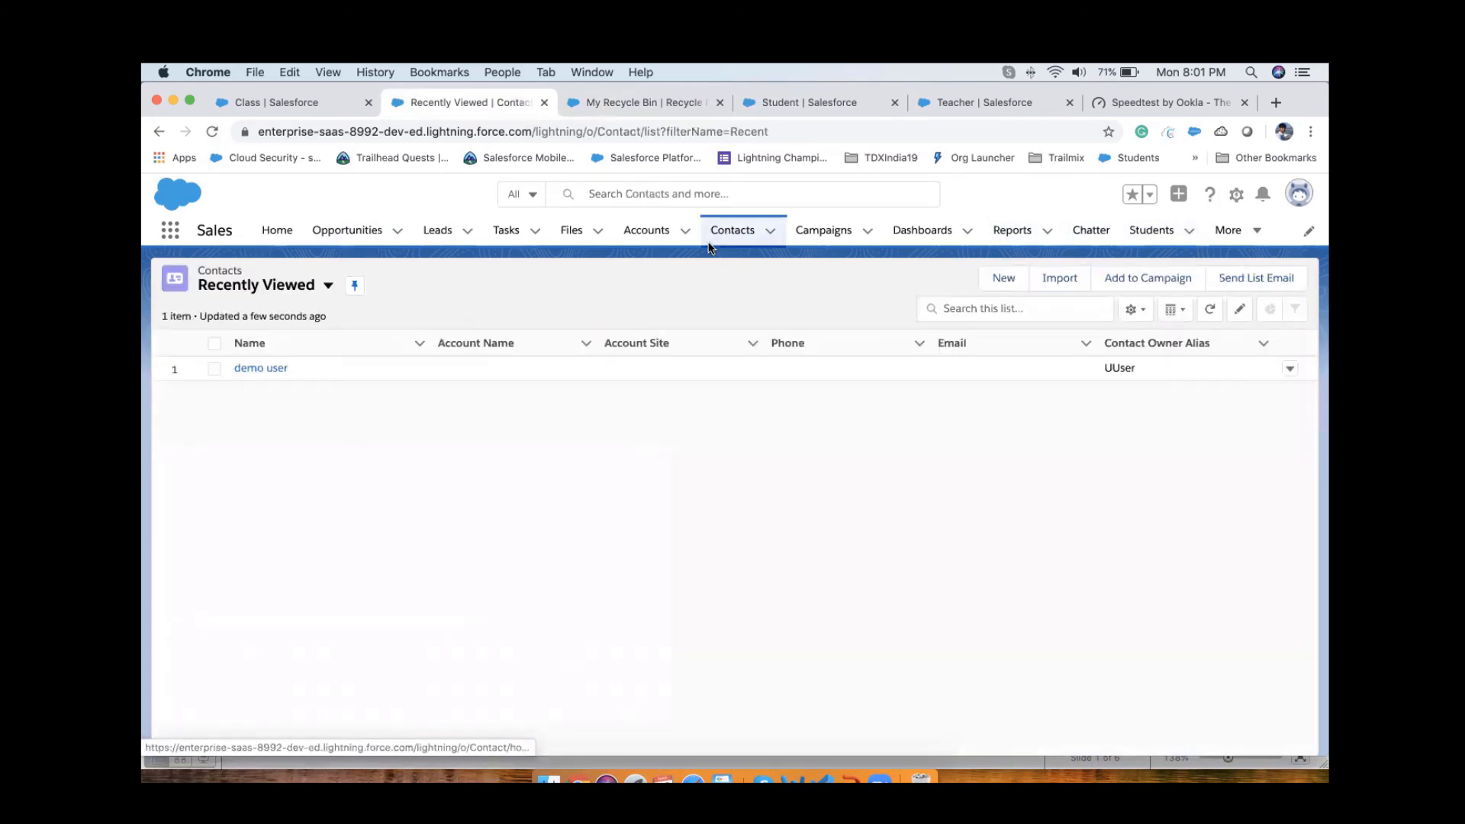
pyautogui.click(1289, 369)
pyautogui.click(1241, 421)
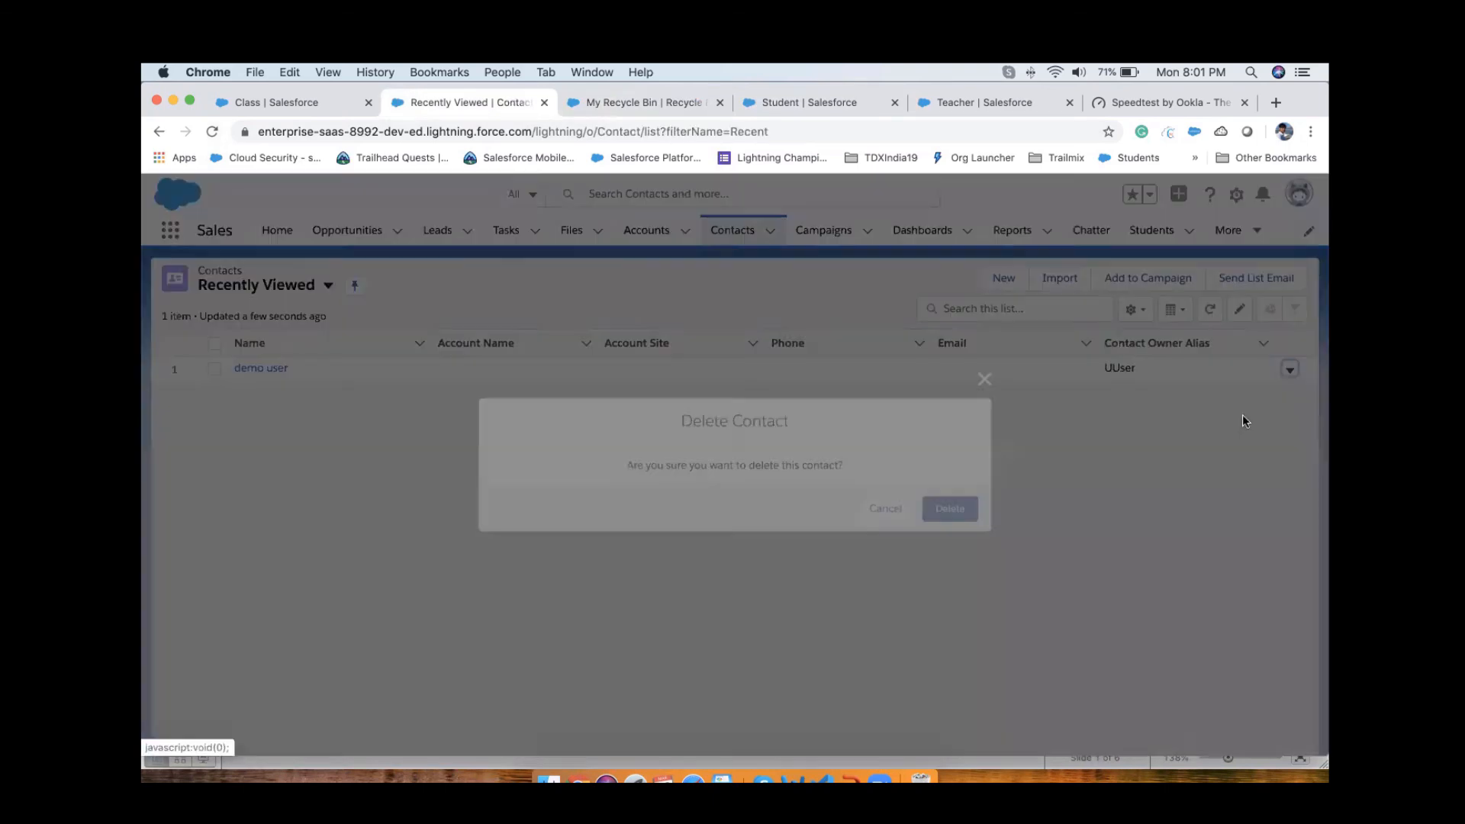
pyautogui.press('Escape')
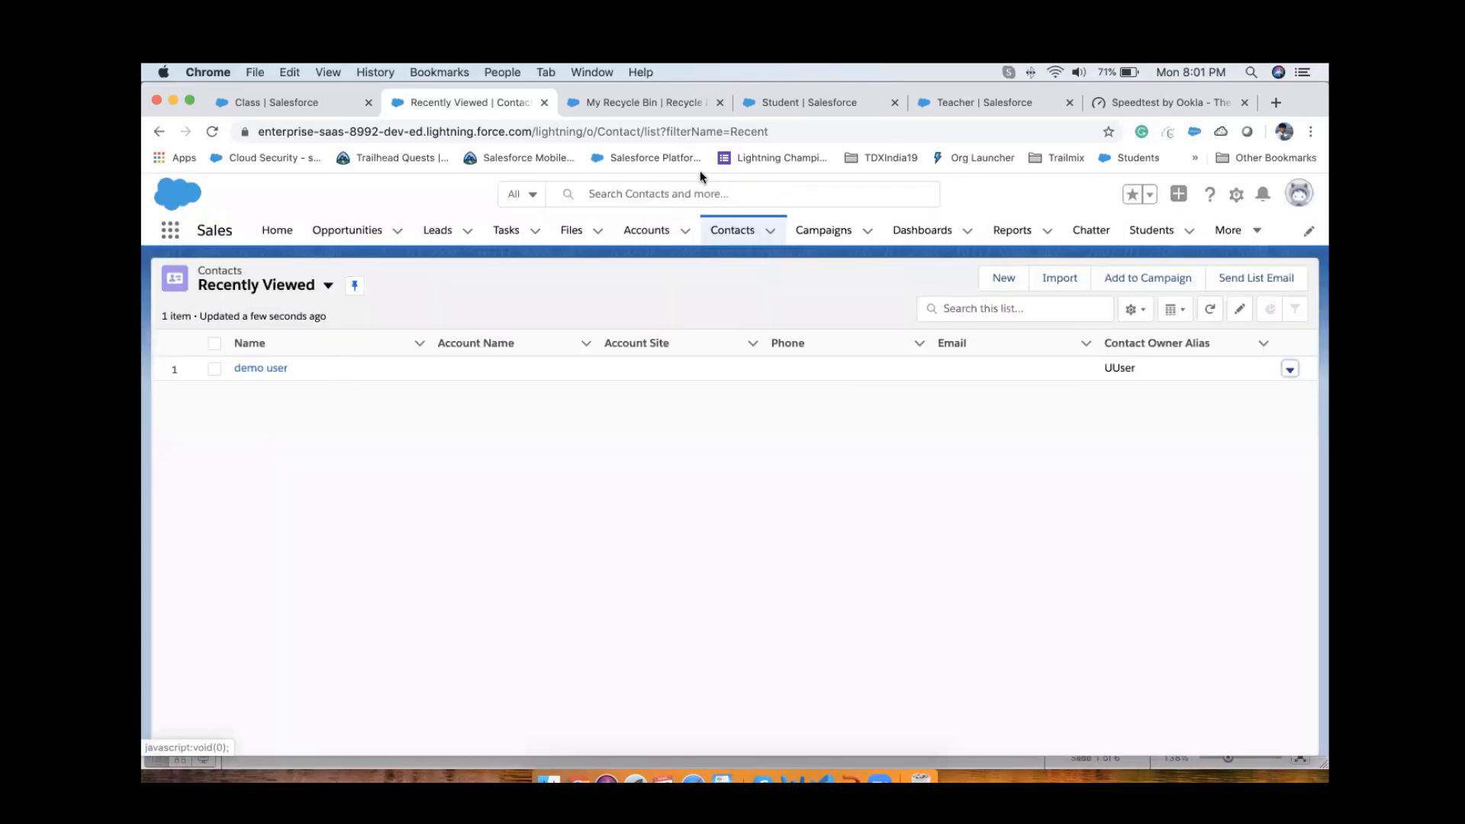
pyautogui.click(654, 108)
pyautogui.click(211, 132)
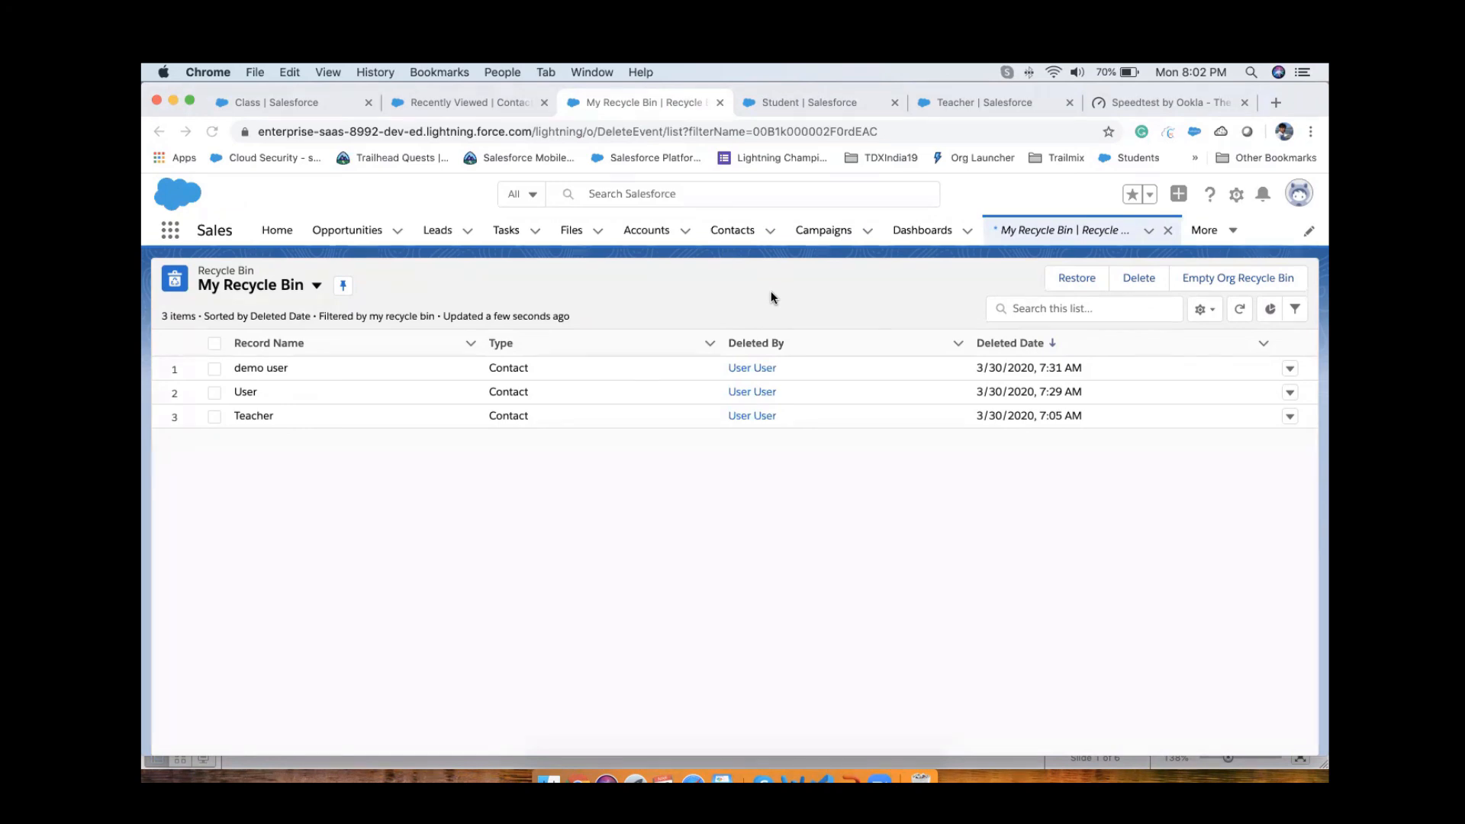
# Step: Create and save a new contact with the last name "Teacher 123"
pyautogui.click(490, 96)
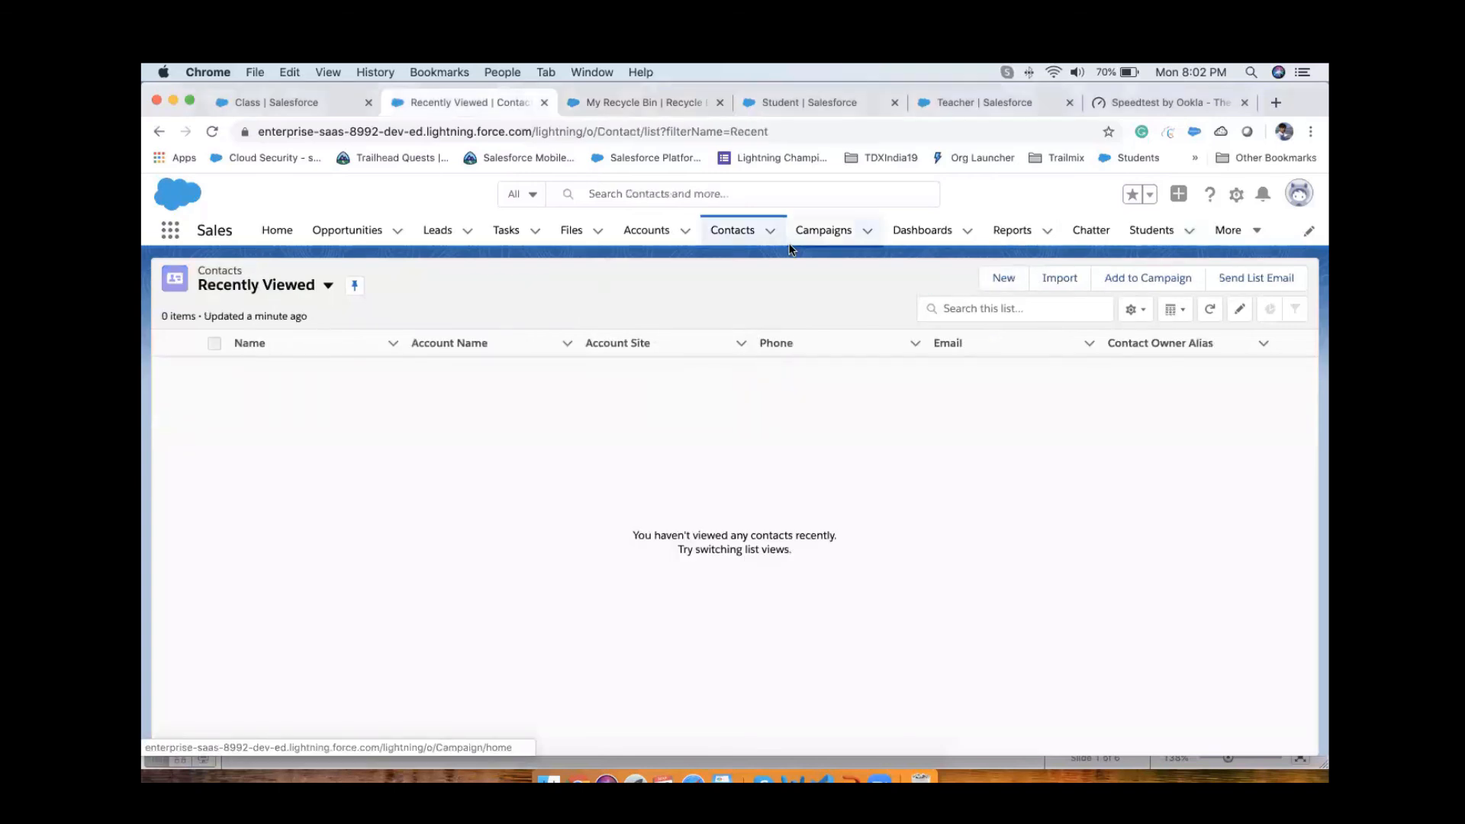
pyautogui.click(994, 278)
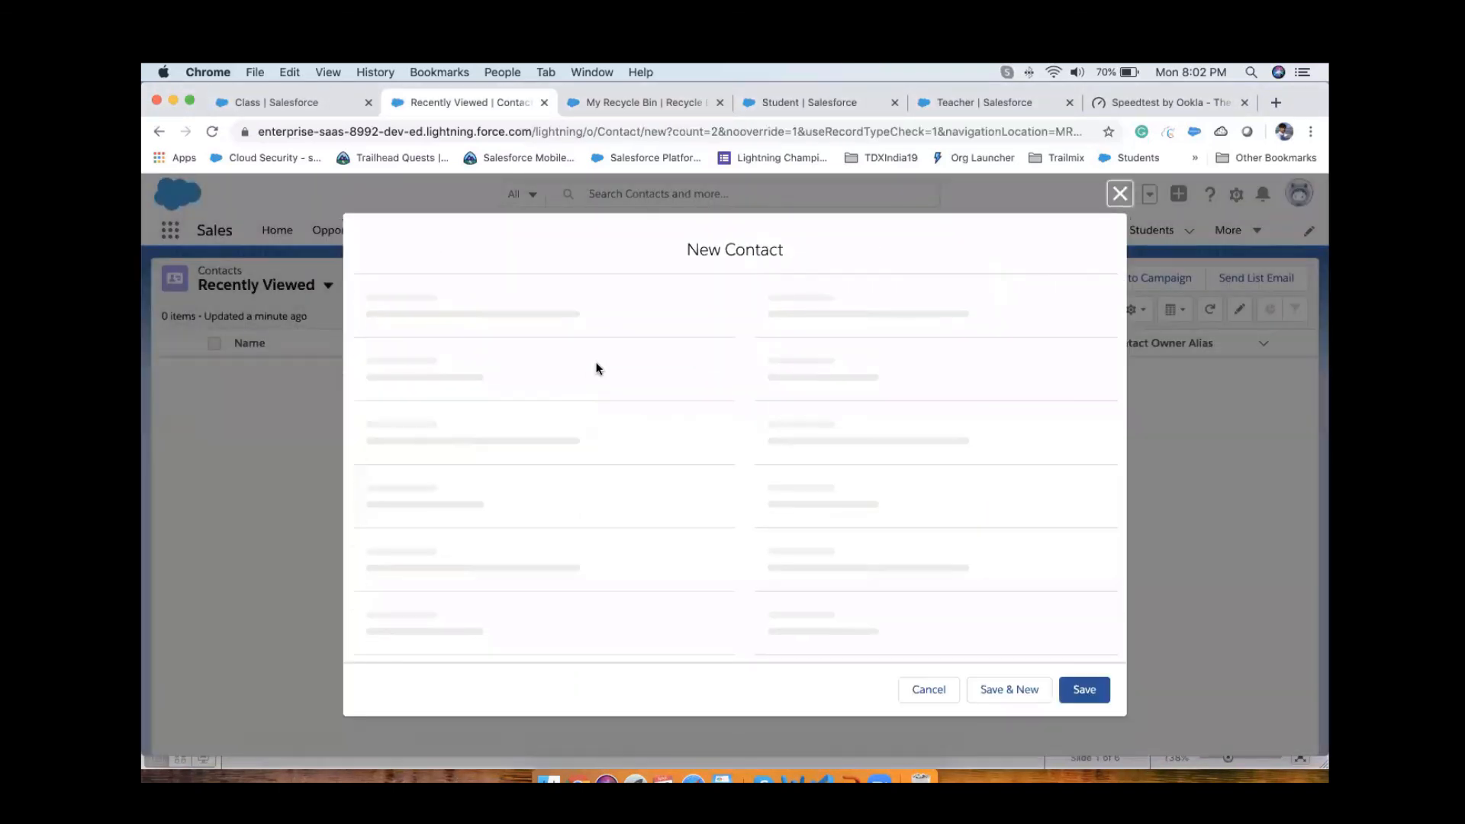
pyautogui.click(527, 473)
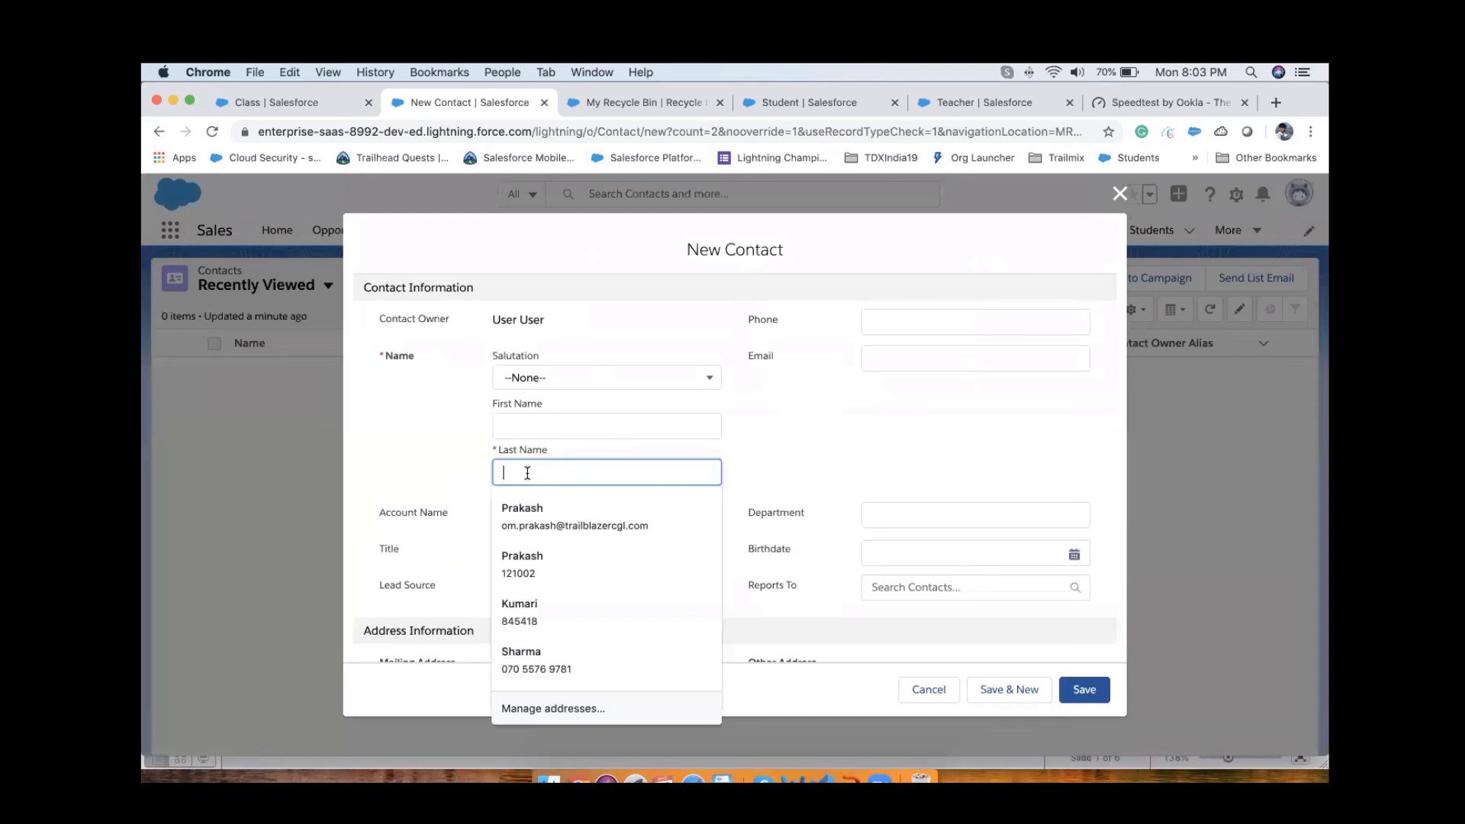
pyautogui.write('Par')
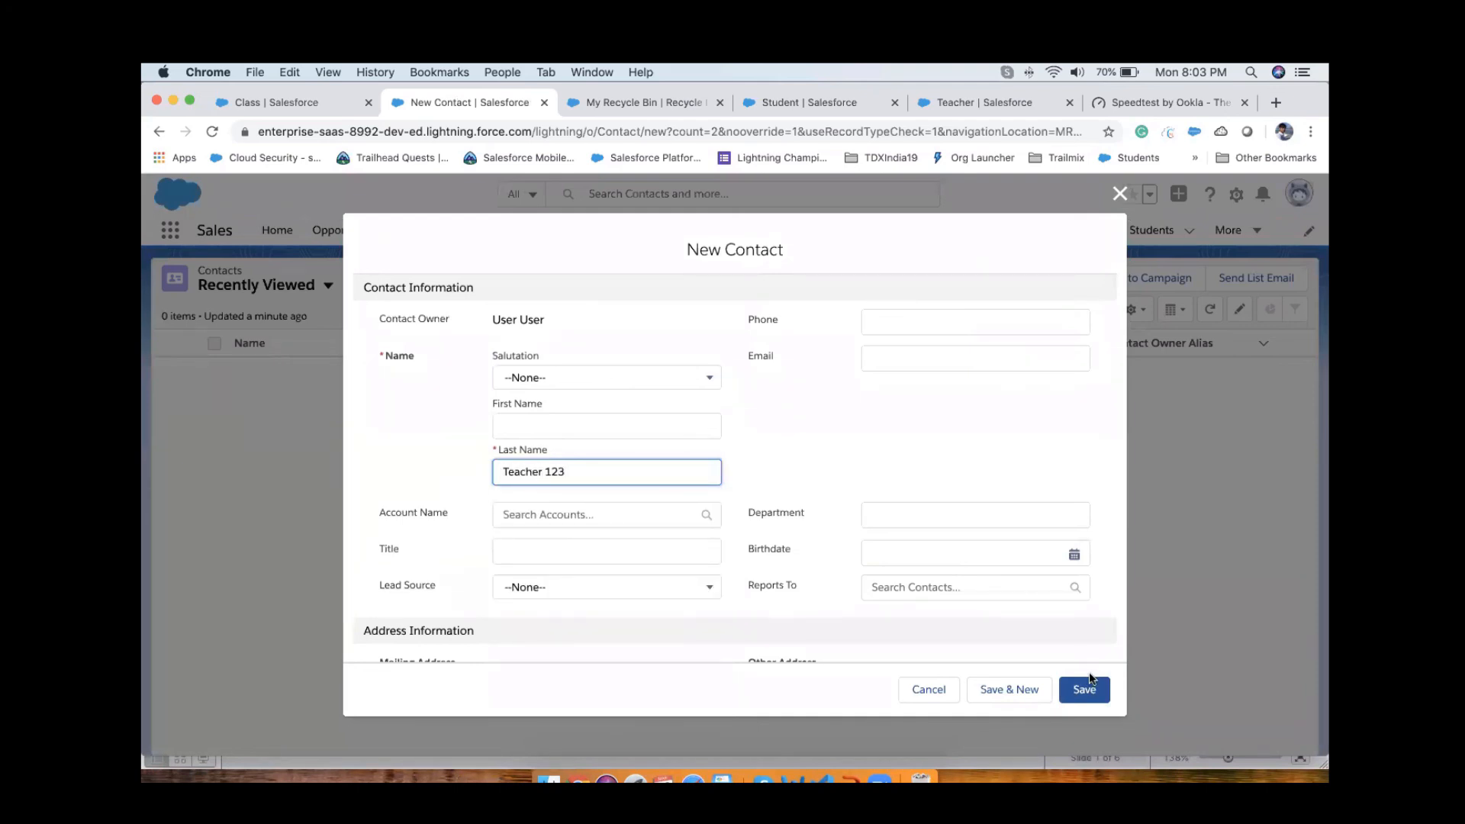
pyautogui.click(1084, 690)
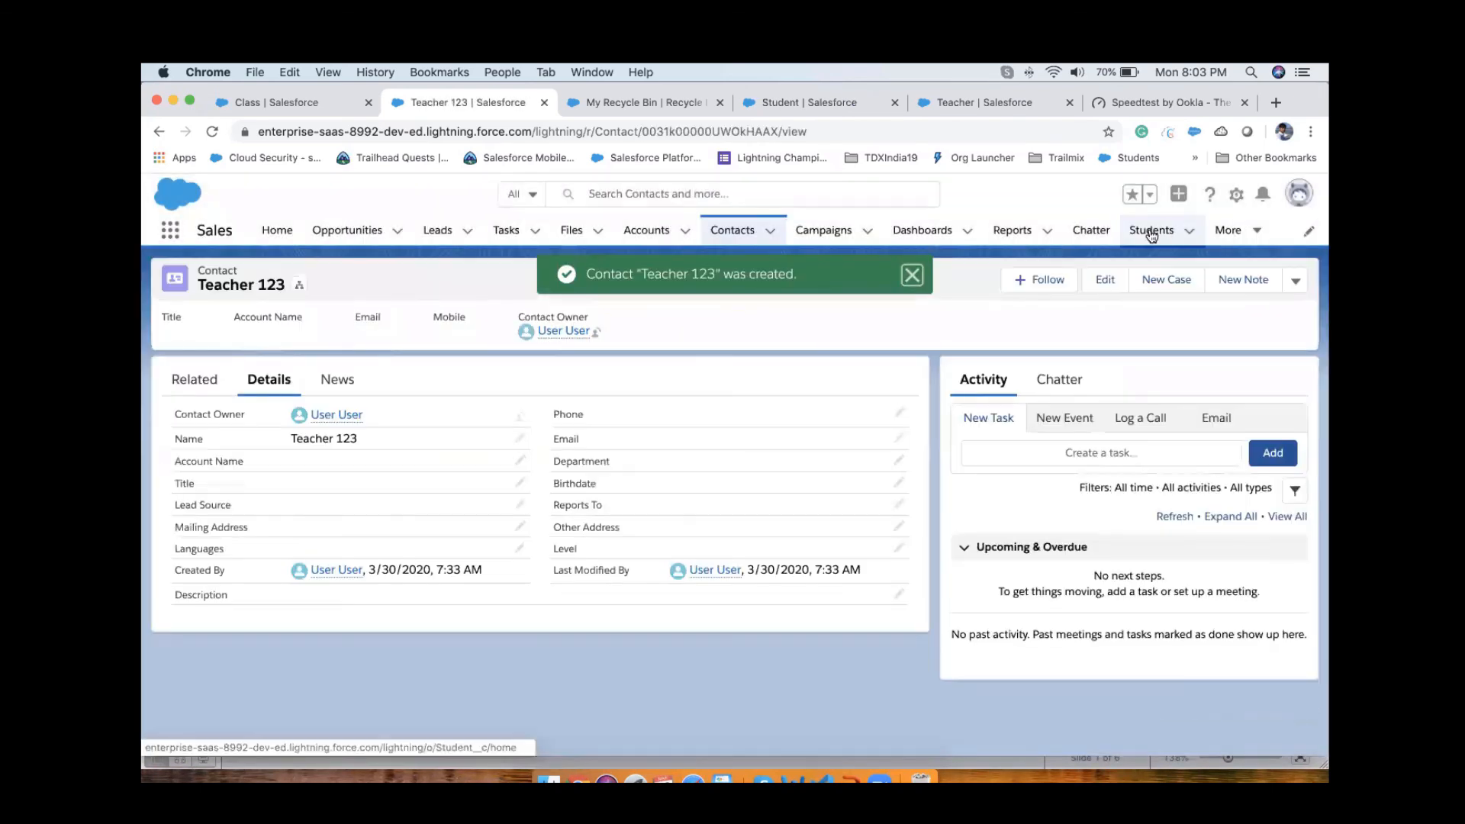
# Step: Create and save a new student record named "Student 1" with "Teacher 123" as its contact
pyautogui.keyDown('super'); pyautogui.click(1151, 230); pyautogui.keyUp('super')
pyautogui.click(555, 107)
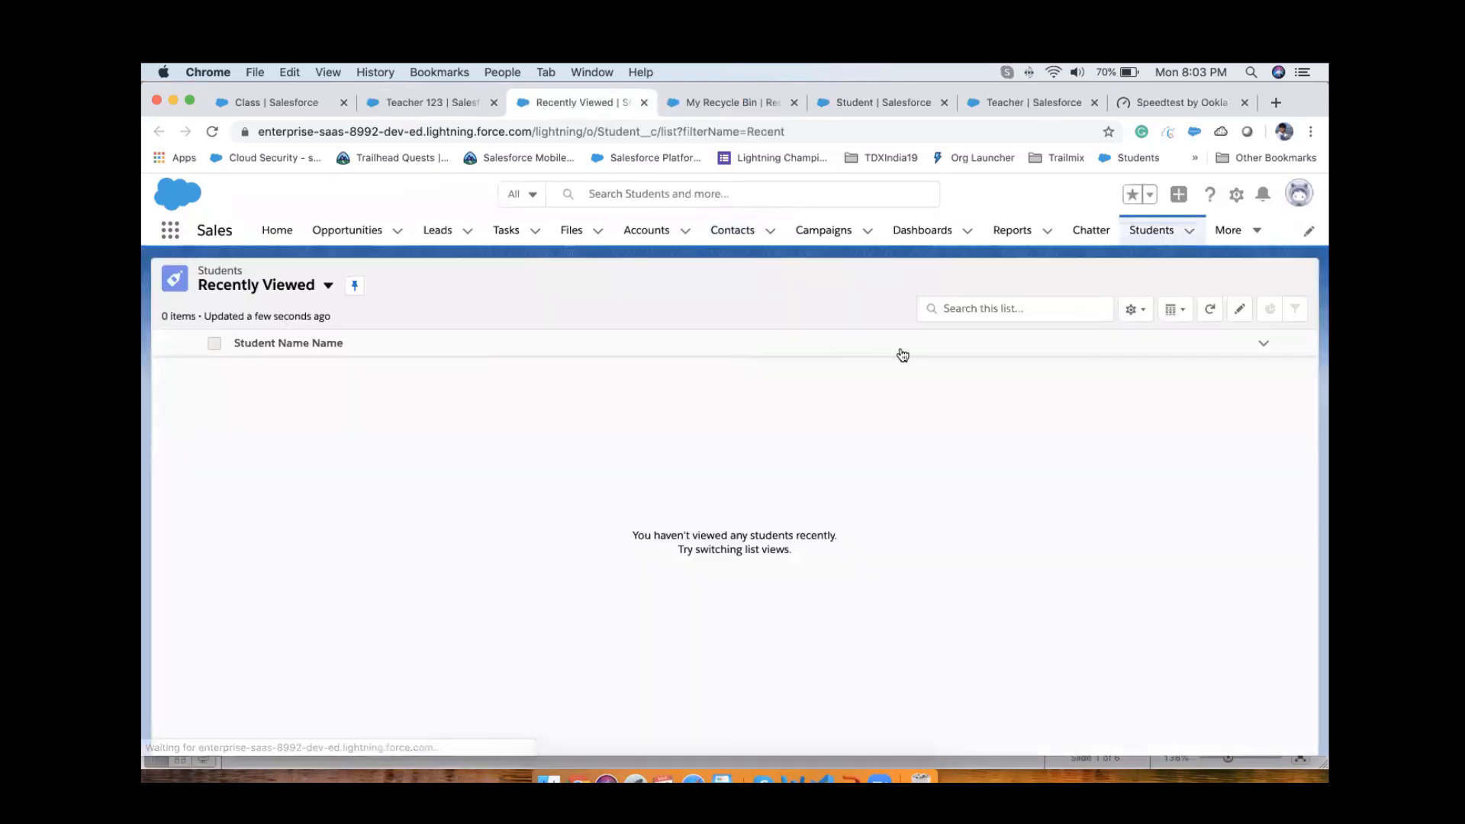
pyautogui.click(1218, 276)
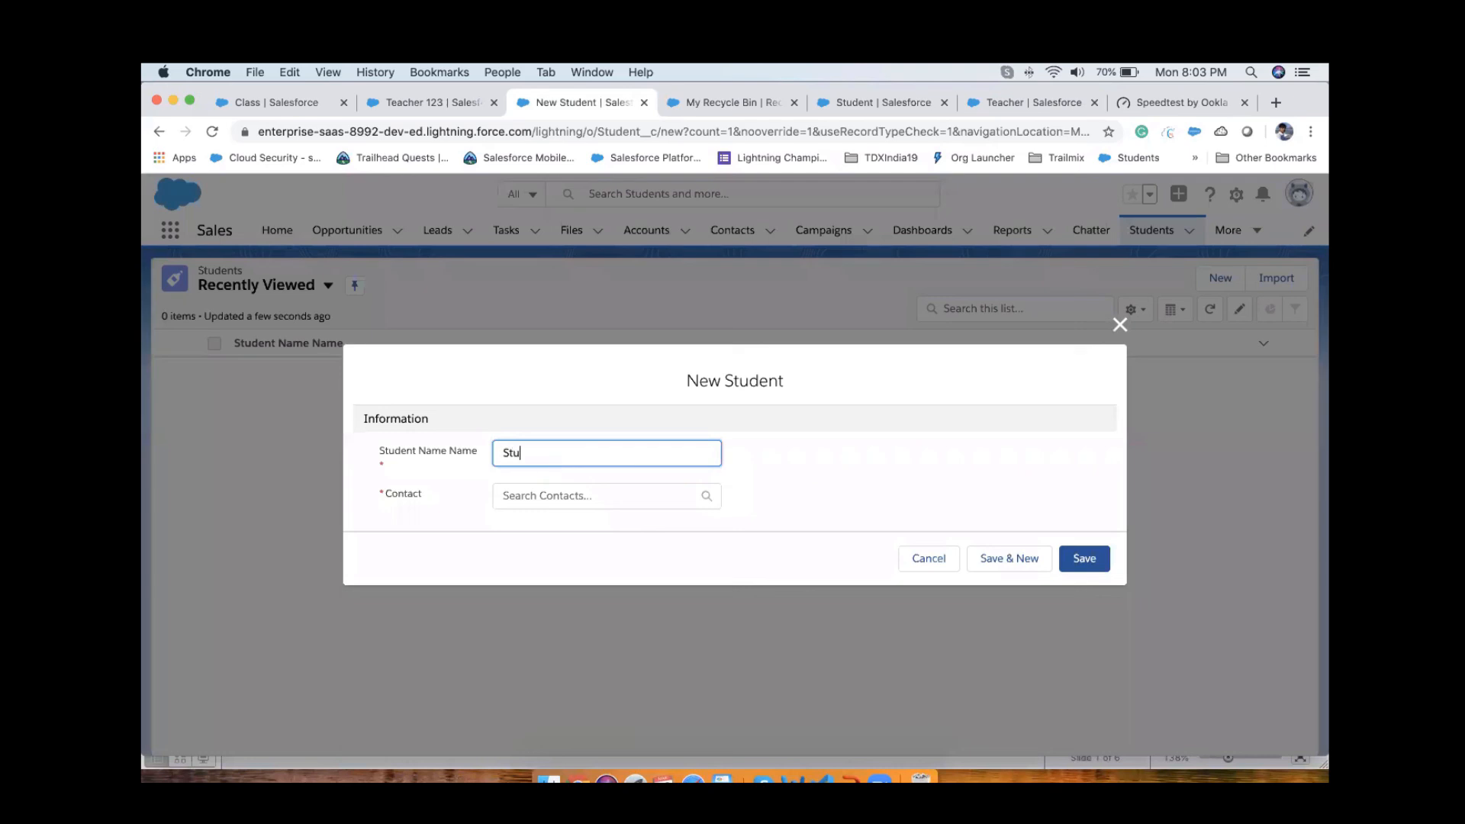
pyautogui.write('Student 1')
pyautogui.click(582, 497)
pyautogui.write('t')
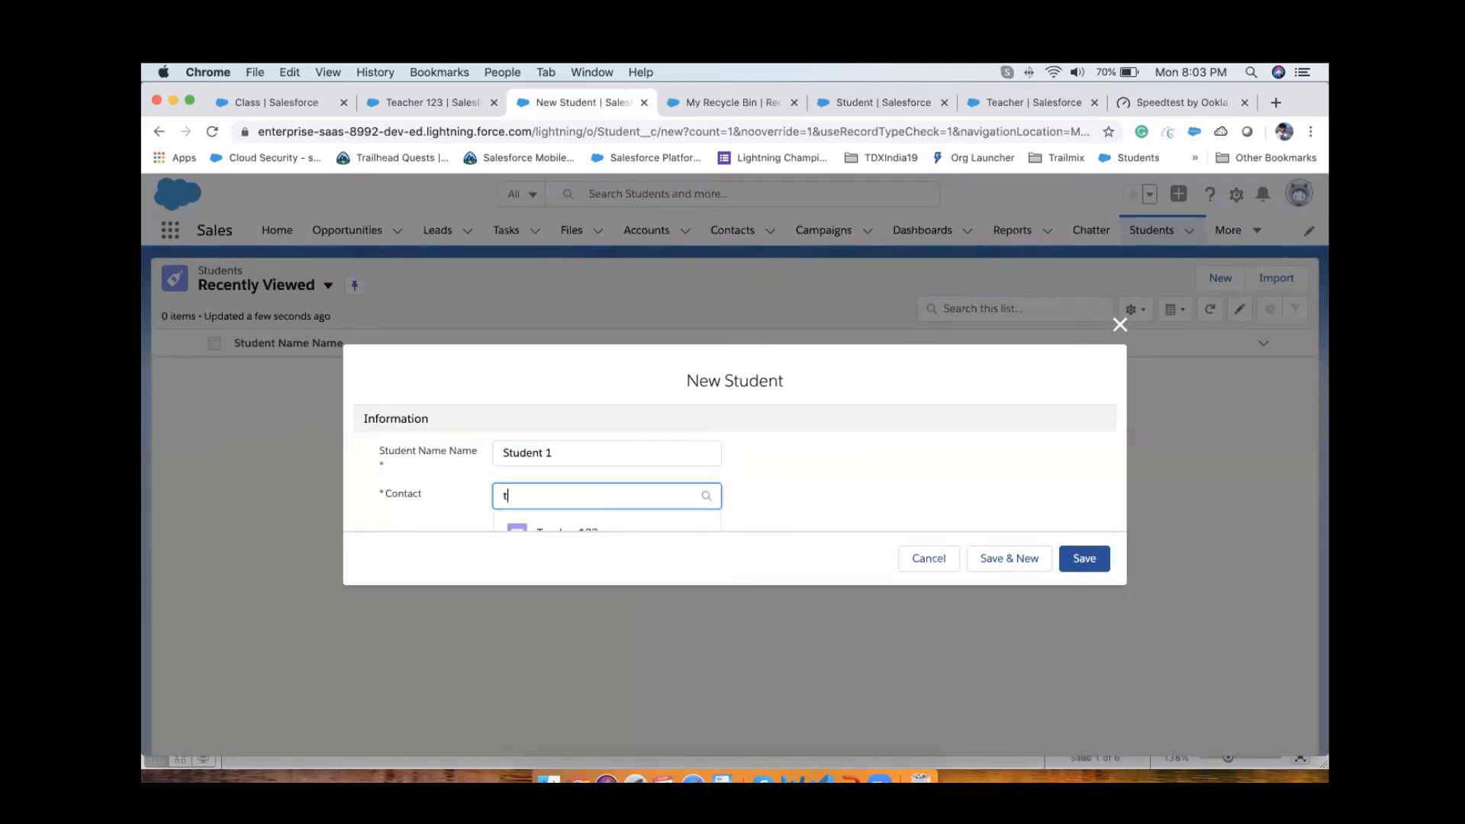
pyautogui.scroll(-2, 588, 527)
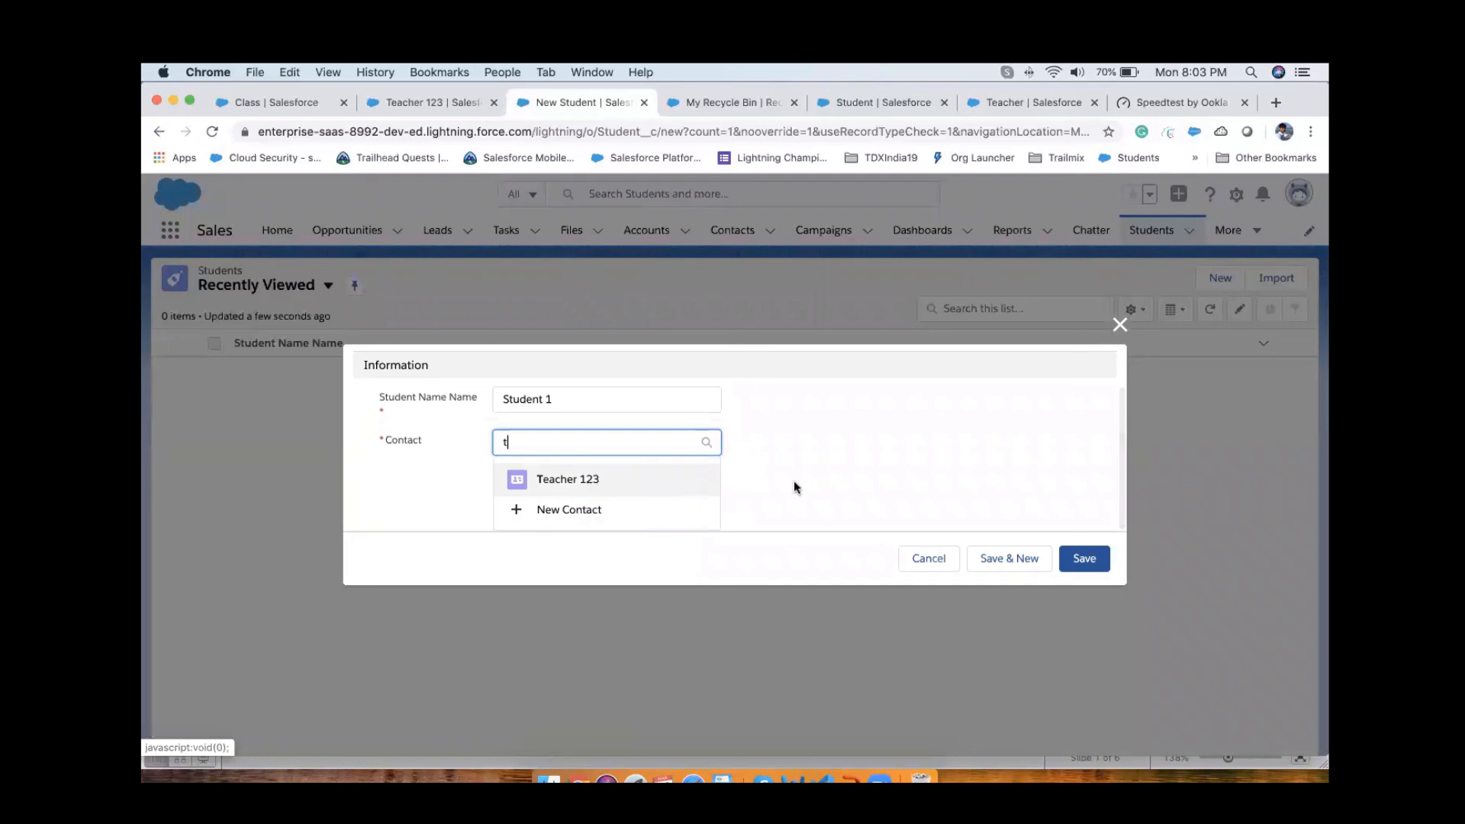
pyautogui.click(568, 478)
pyautogui.click(1083, 567)
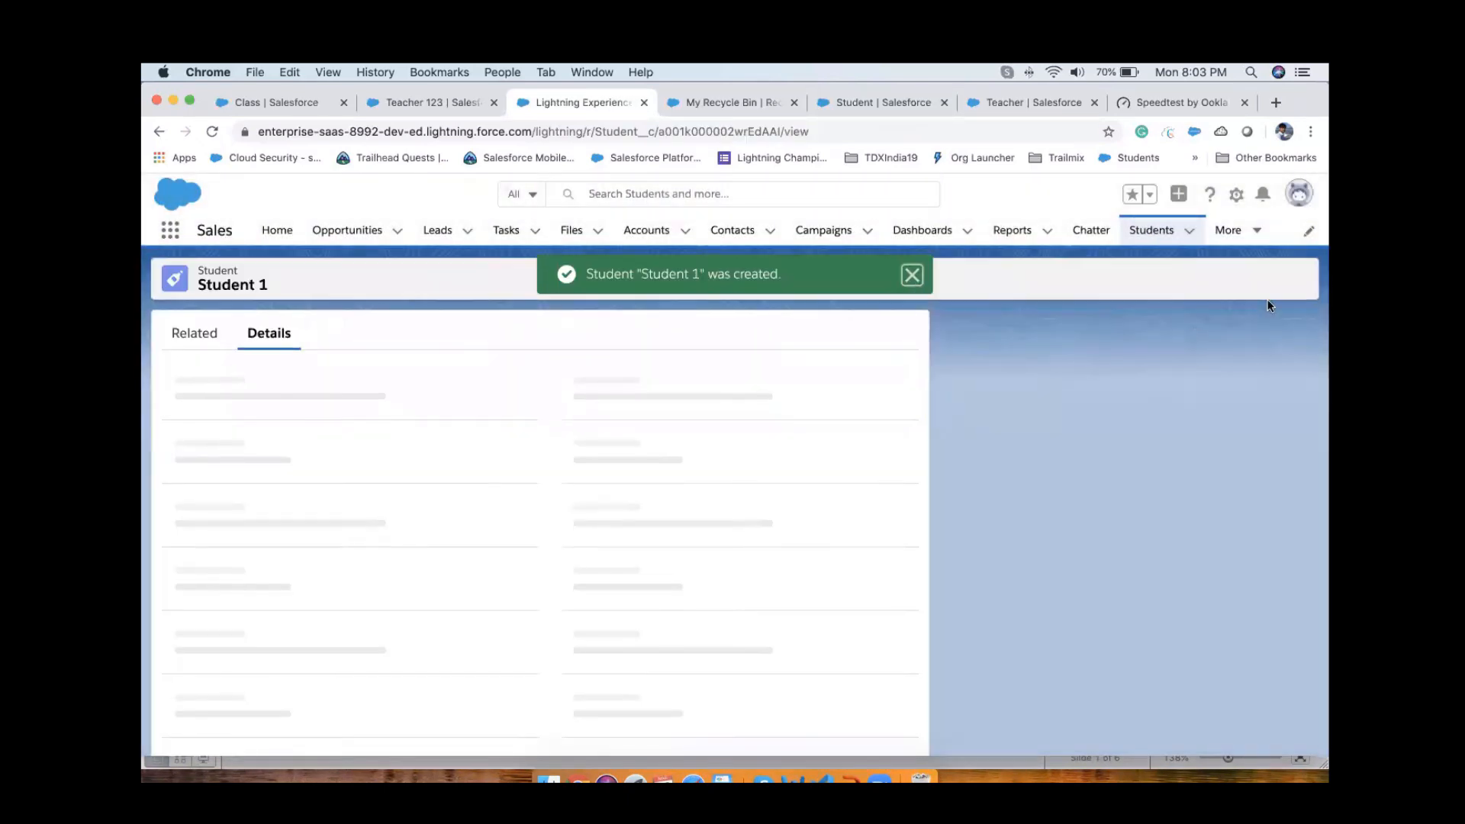
# Step: Delete the "Student 1" record and confirm the deletion
pyautogui.click(1295, 280)
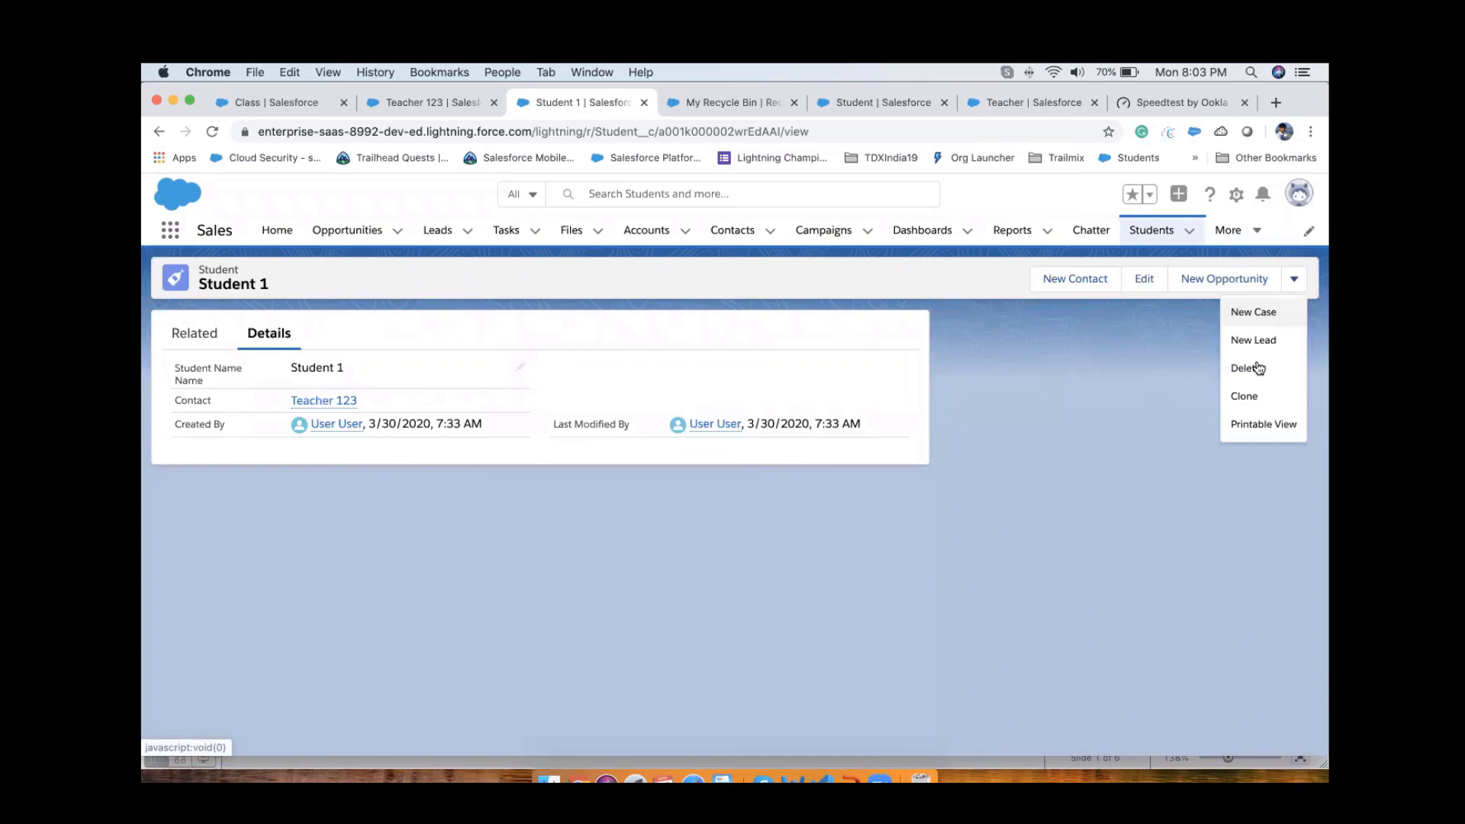
pyautogui.click(1259, 368)
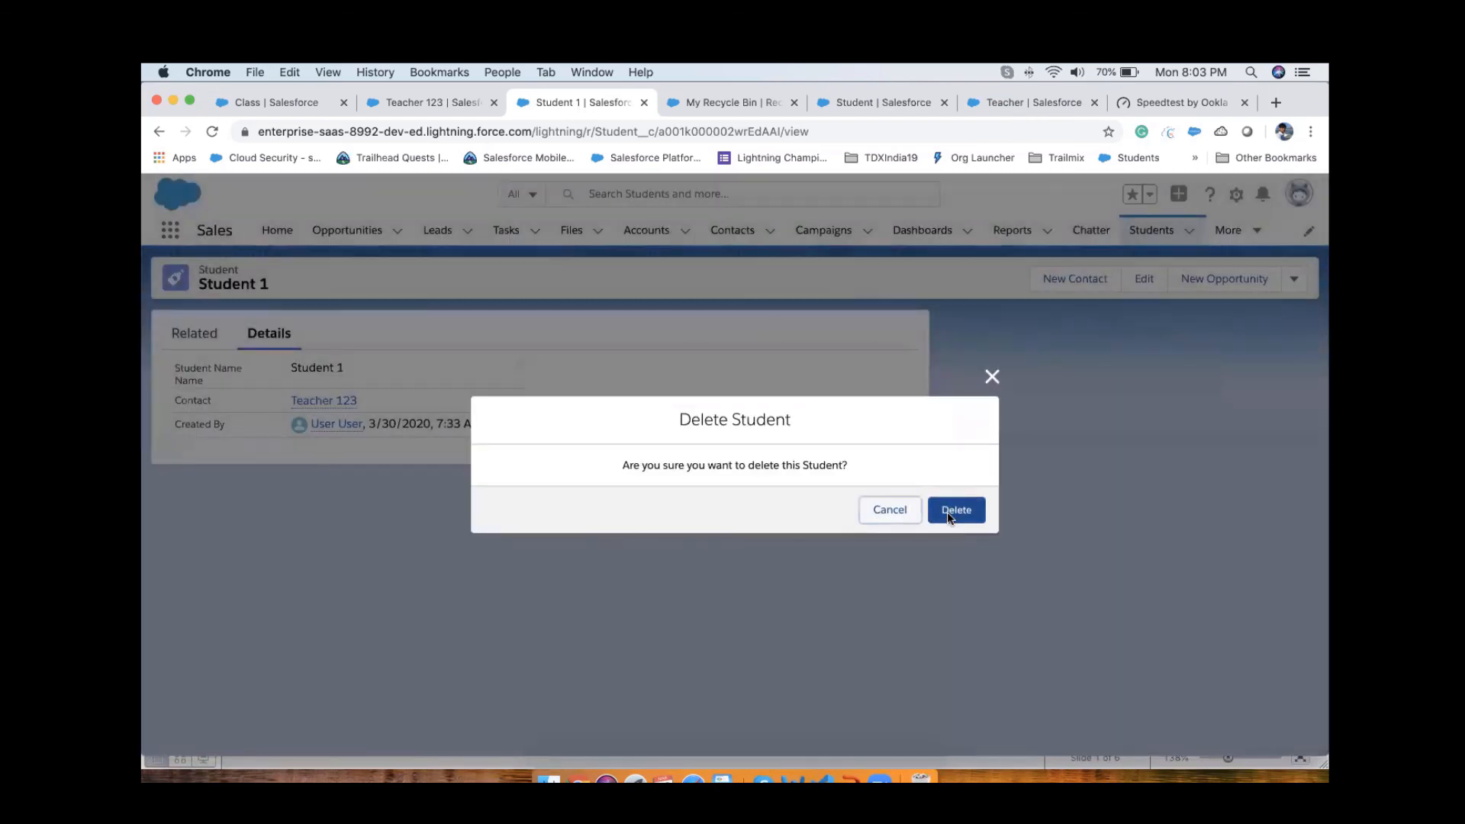
pyautogui.click(950, 513)
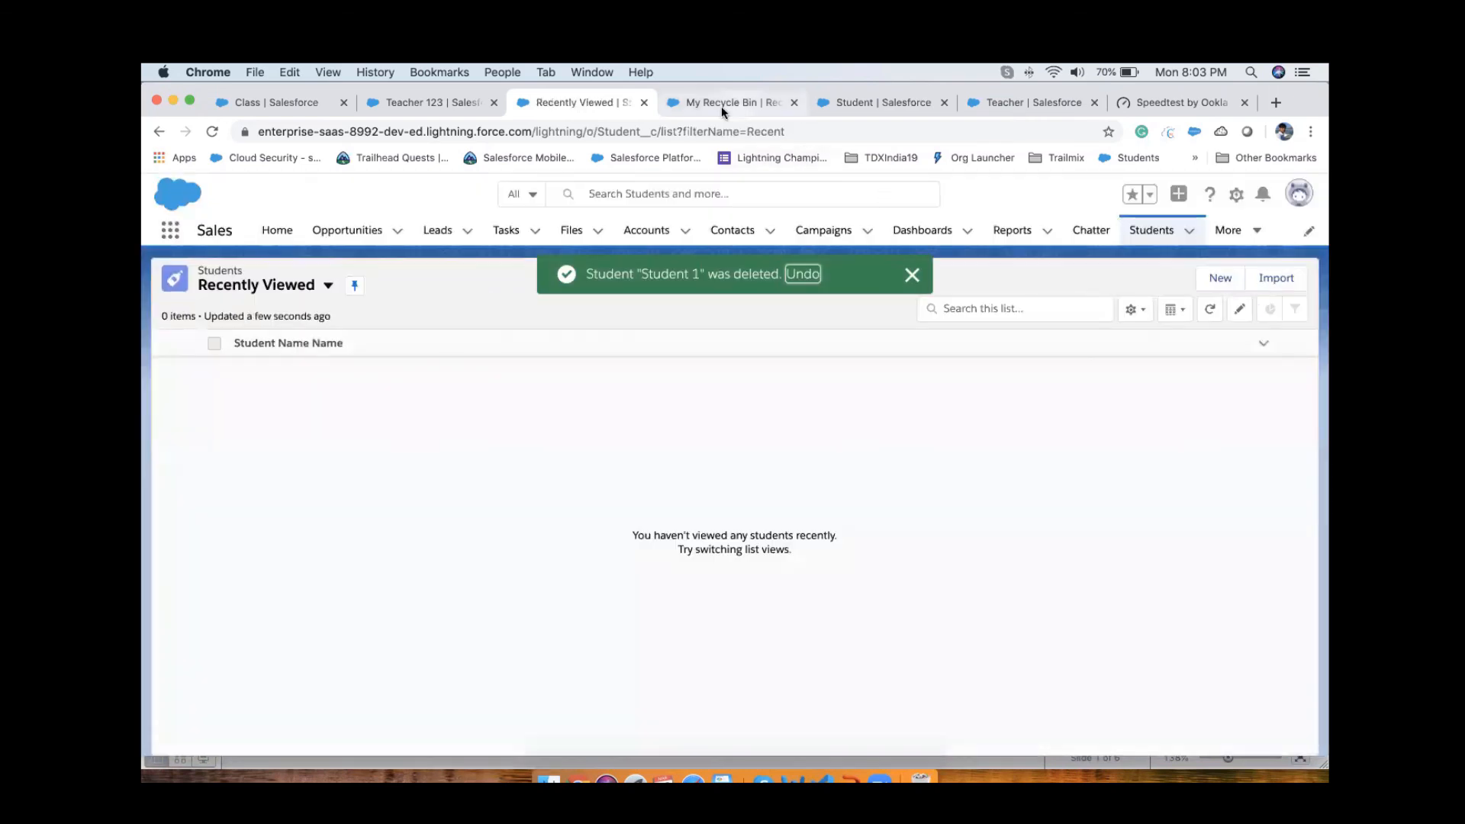
# Step: Reload the Recycle Bin and restore the deleted "Student 1" record from it
pyautogui.click(721, 107)
pyautogui.click(213, 134)
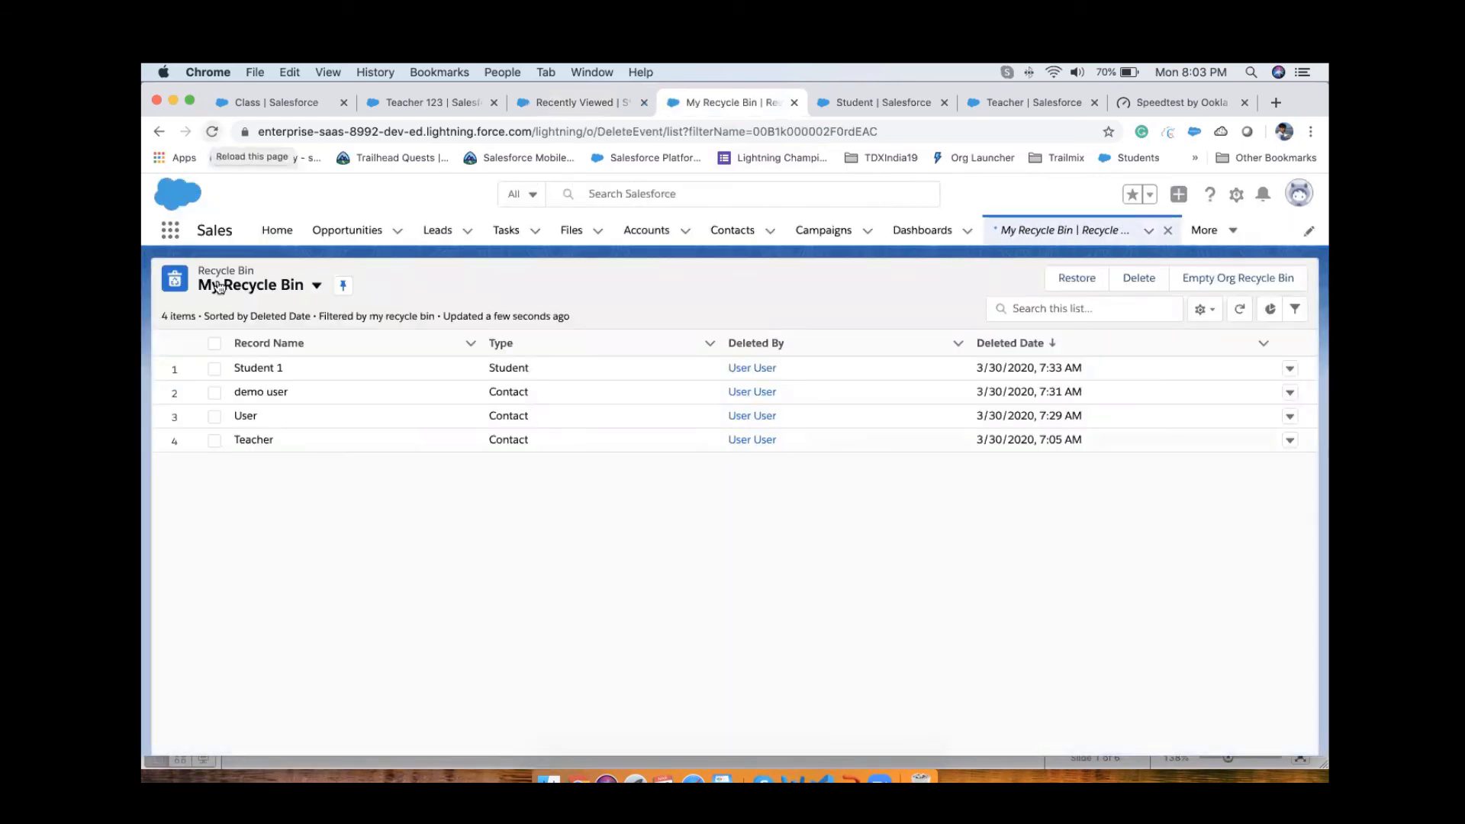
pyautogui.click(215, 368)
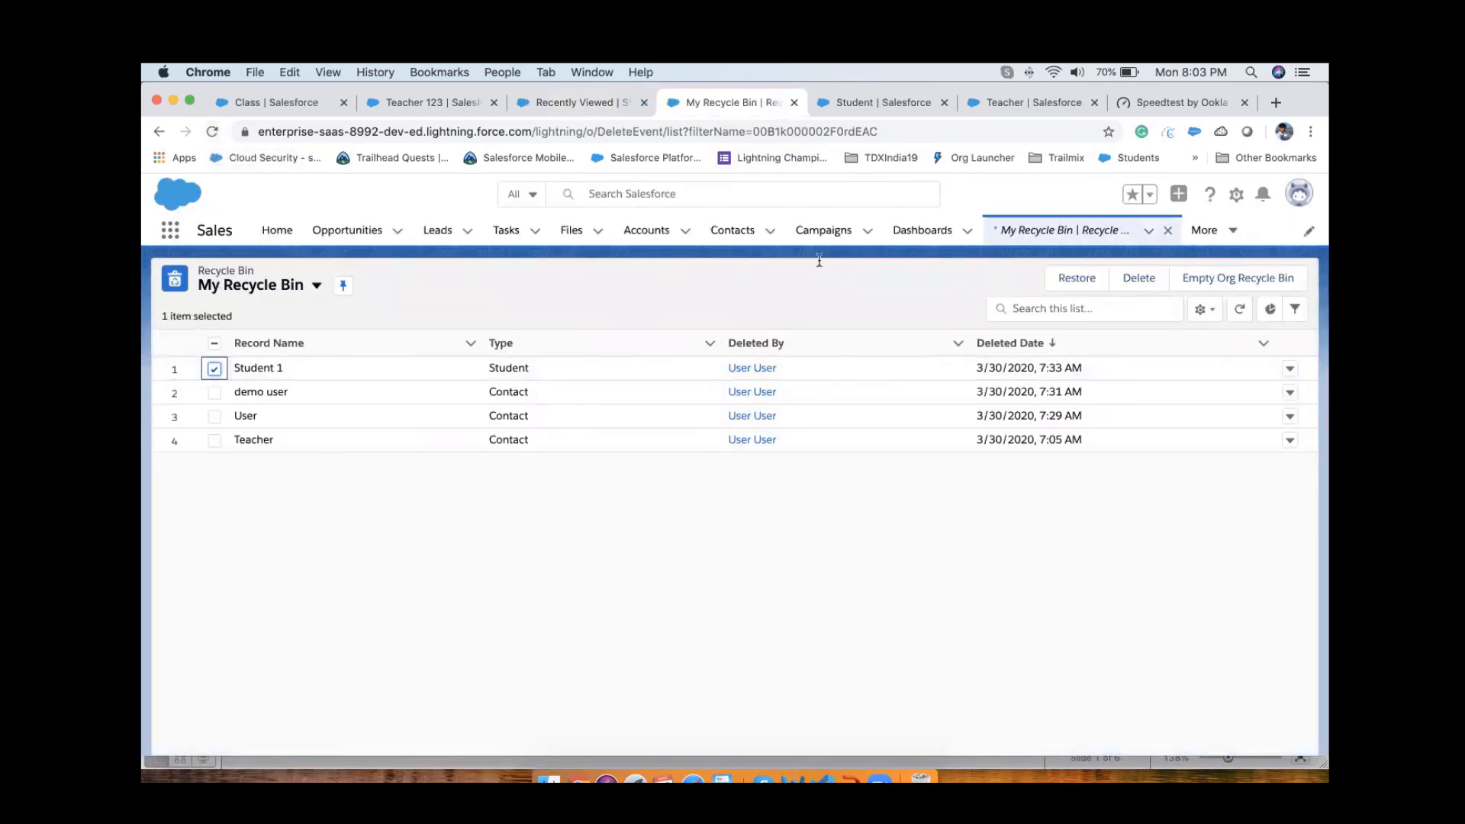
pyautogui.click(1078, 284)
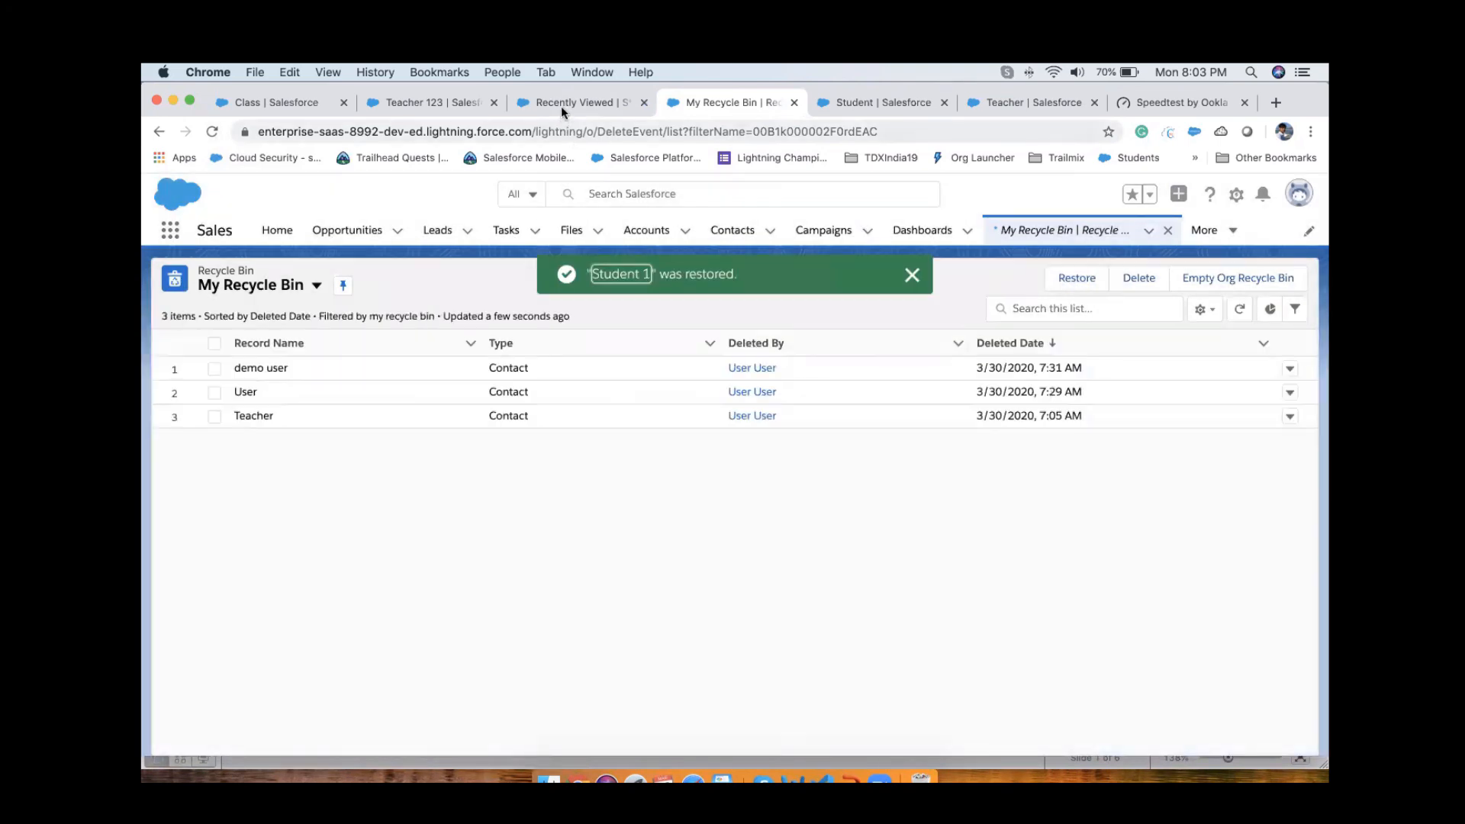
# Step: Open "Student 1" from the refreshed Students list and review it alongside its parent contact "Teacher 123" and the Recycle Bin
pyautogui.click(561, 104)
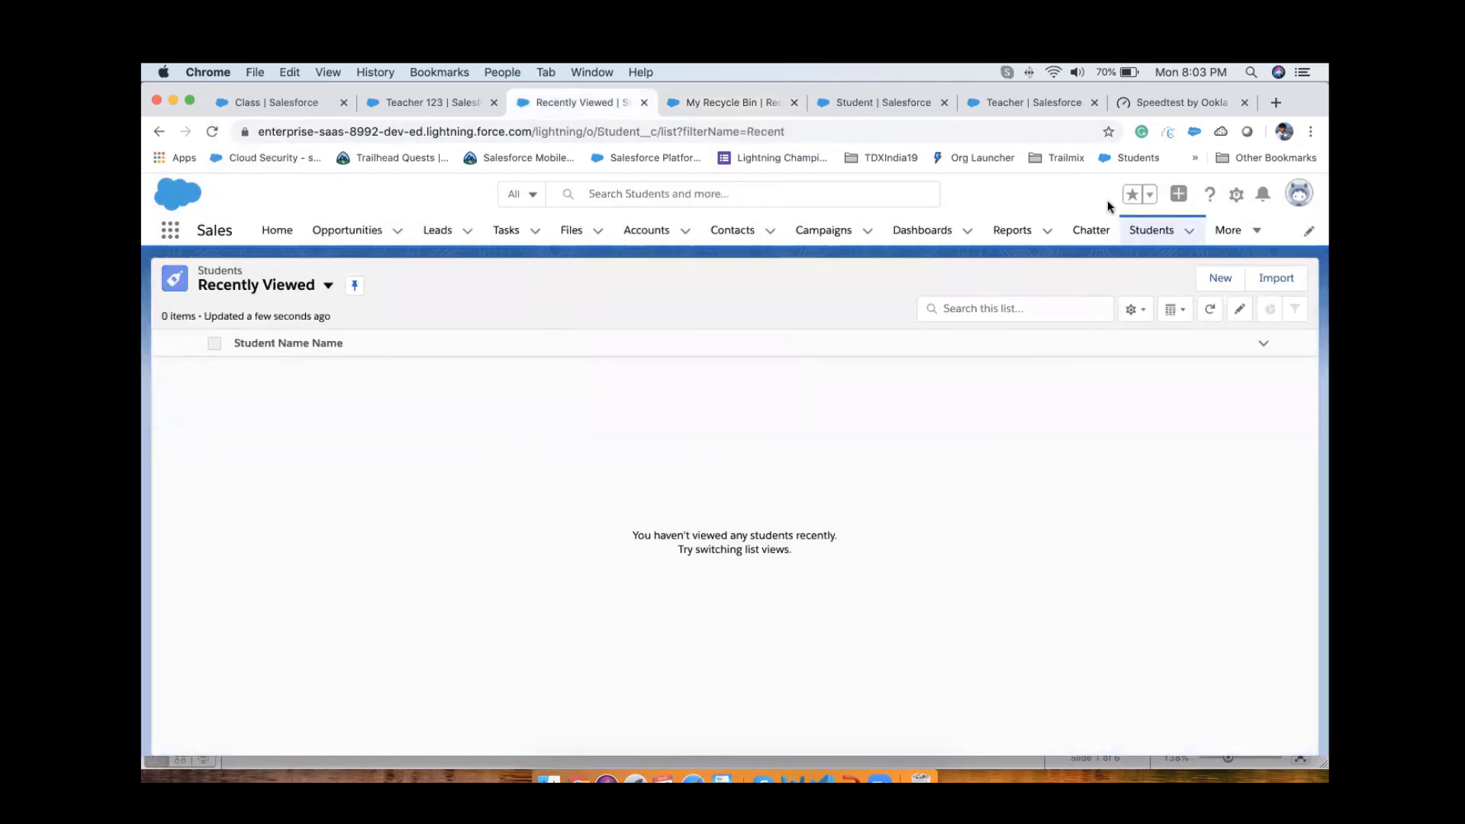
pyautogui.click(1148, 231)
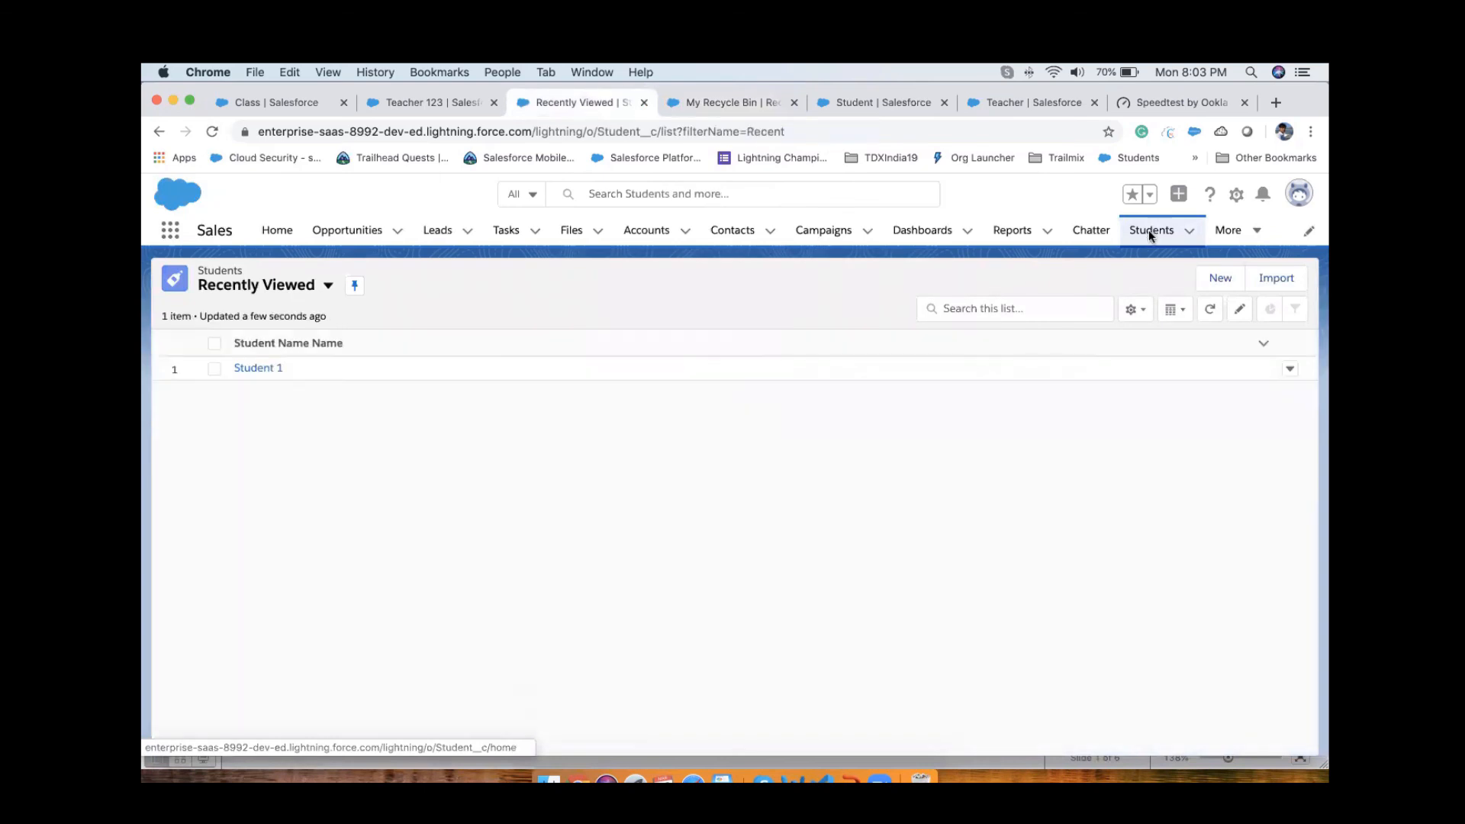
pyautogui.click(267, 371)
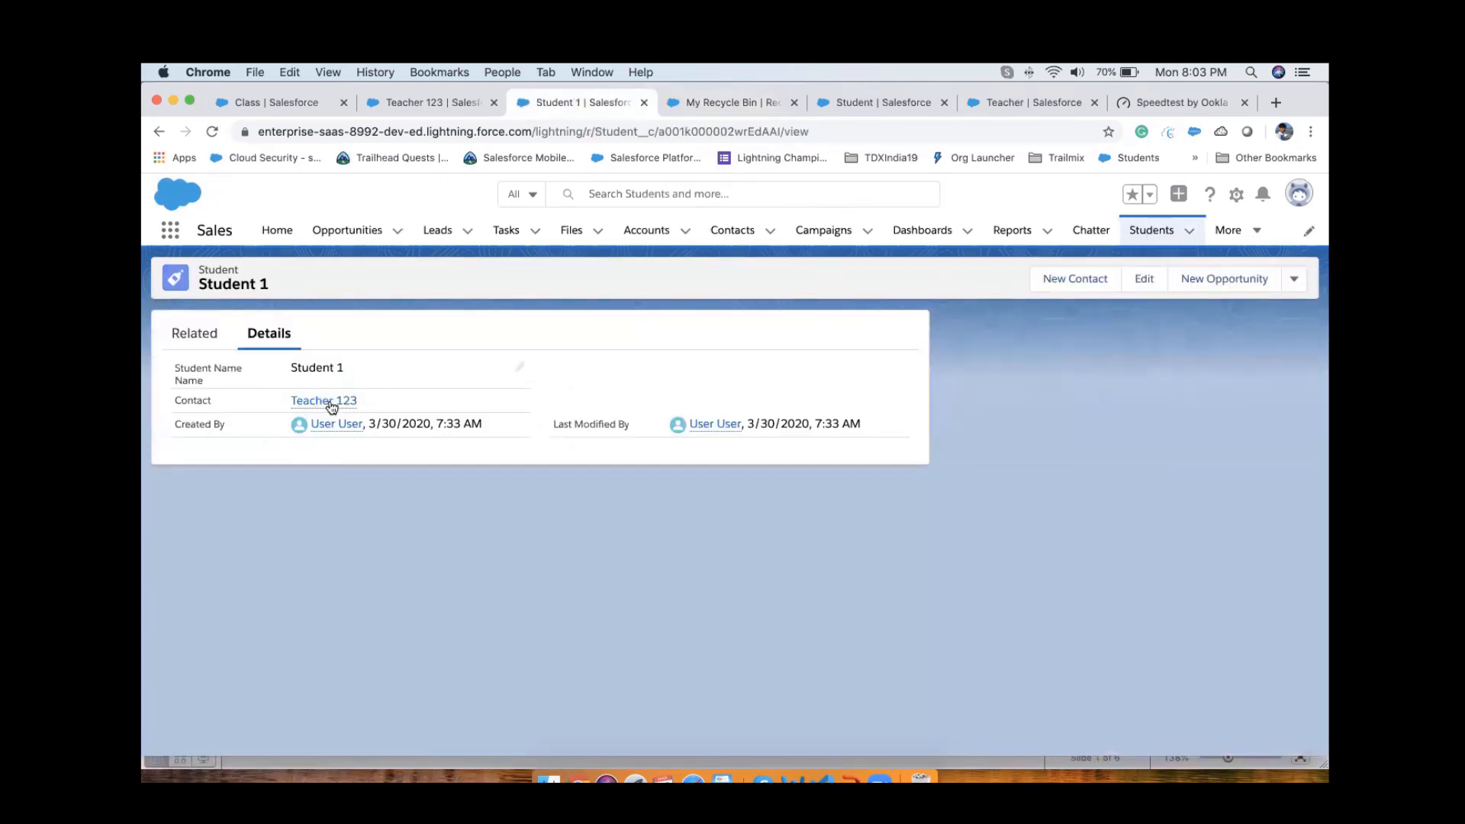
pyautogui.click(426, 103)
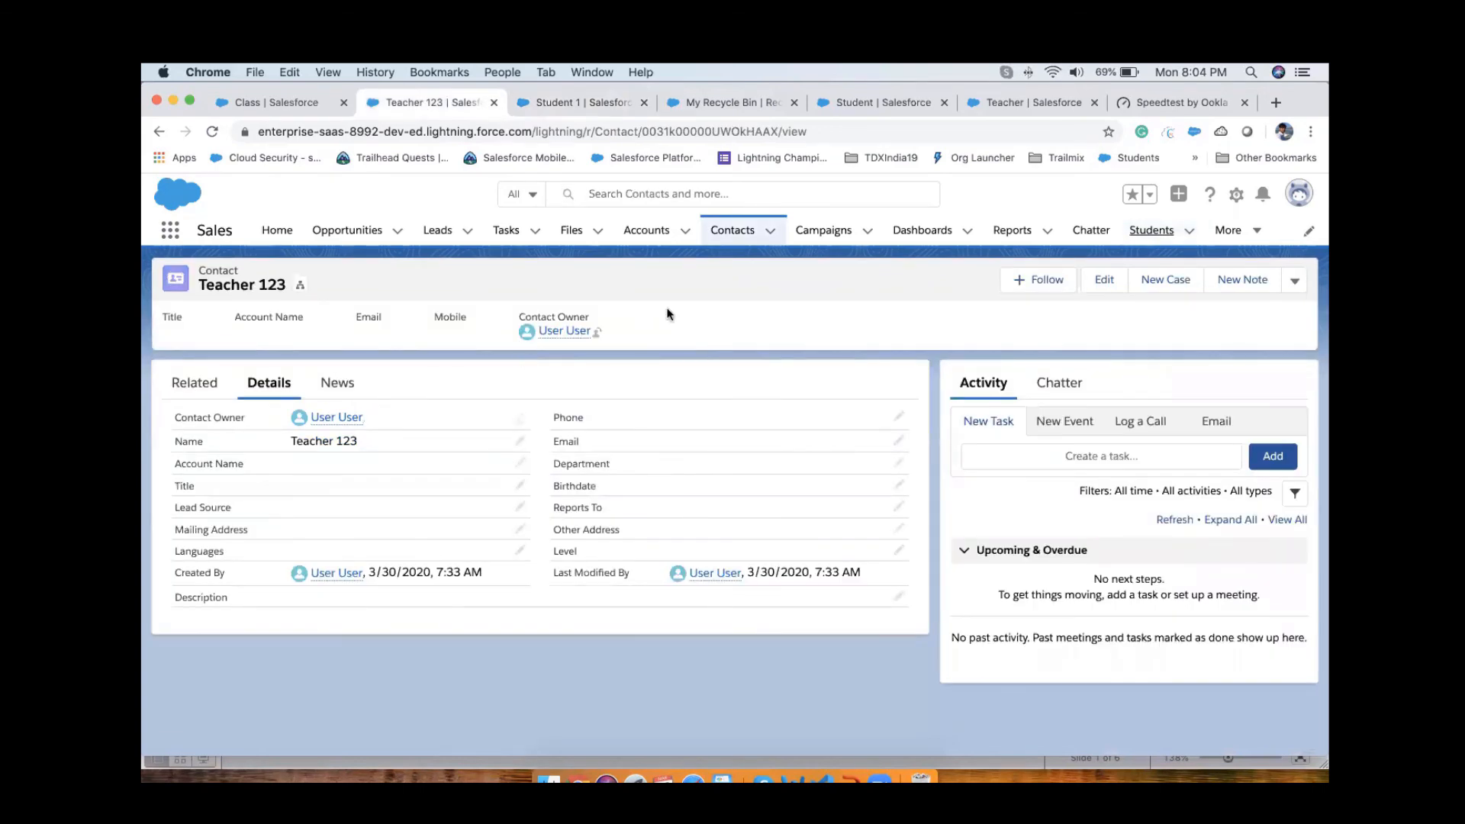
pyautogui.click(580, 102)
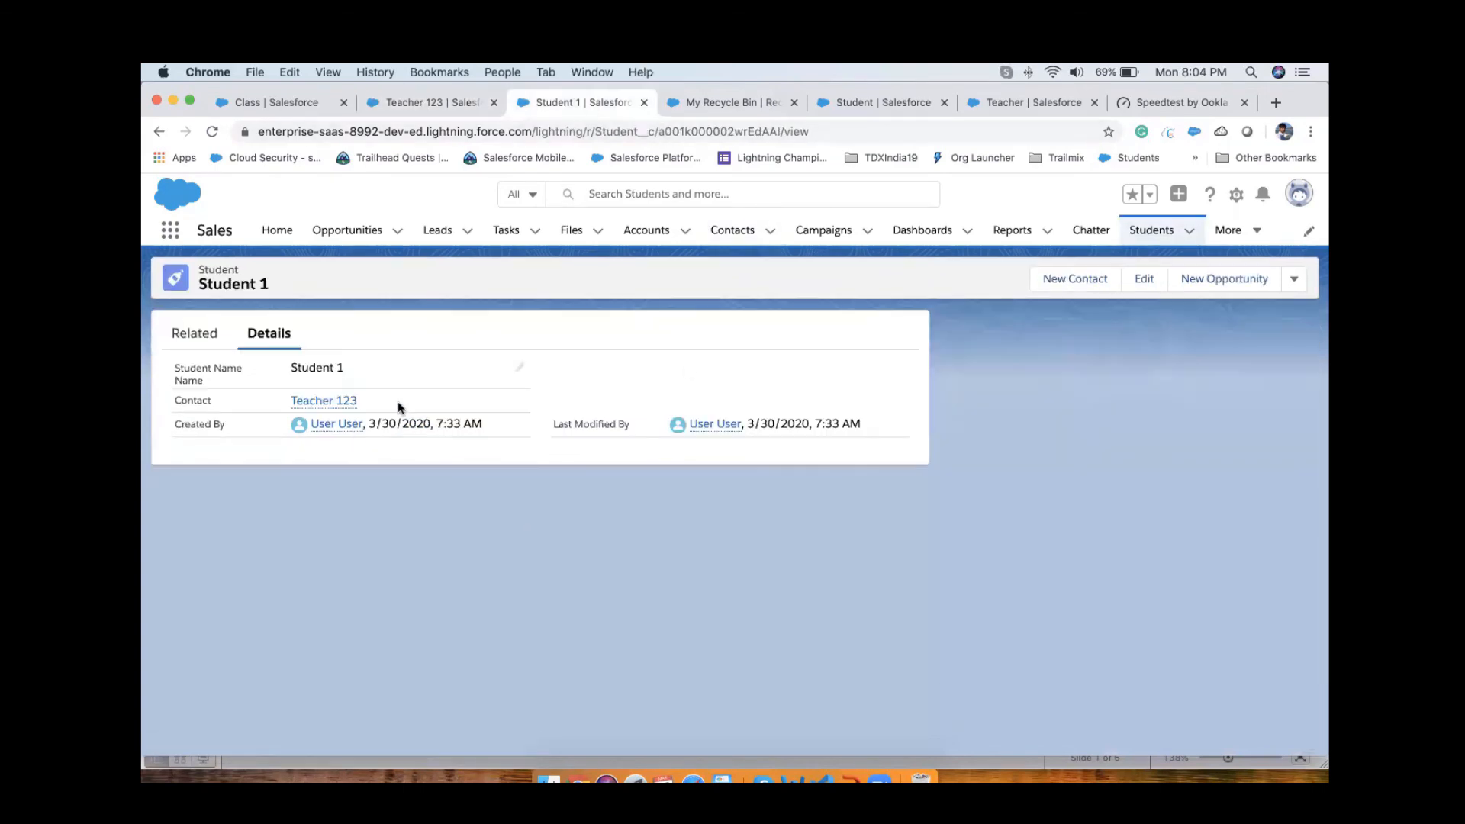
pyautogui.click(444, 106)
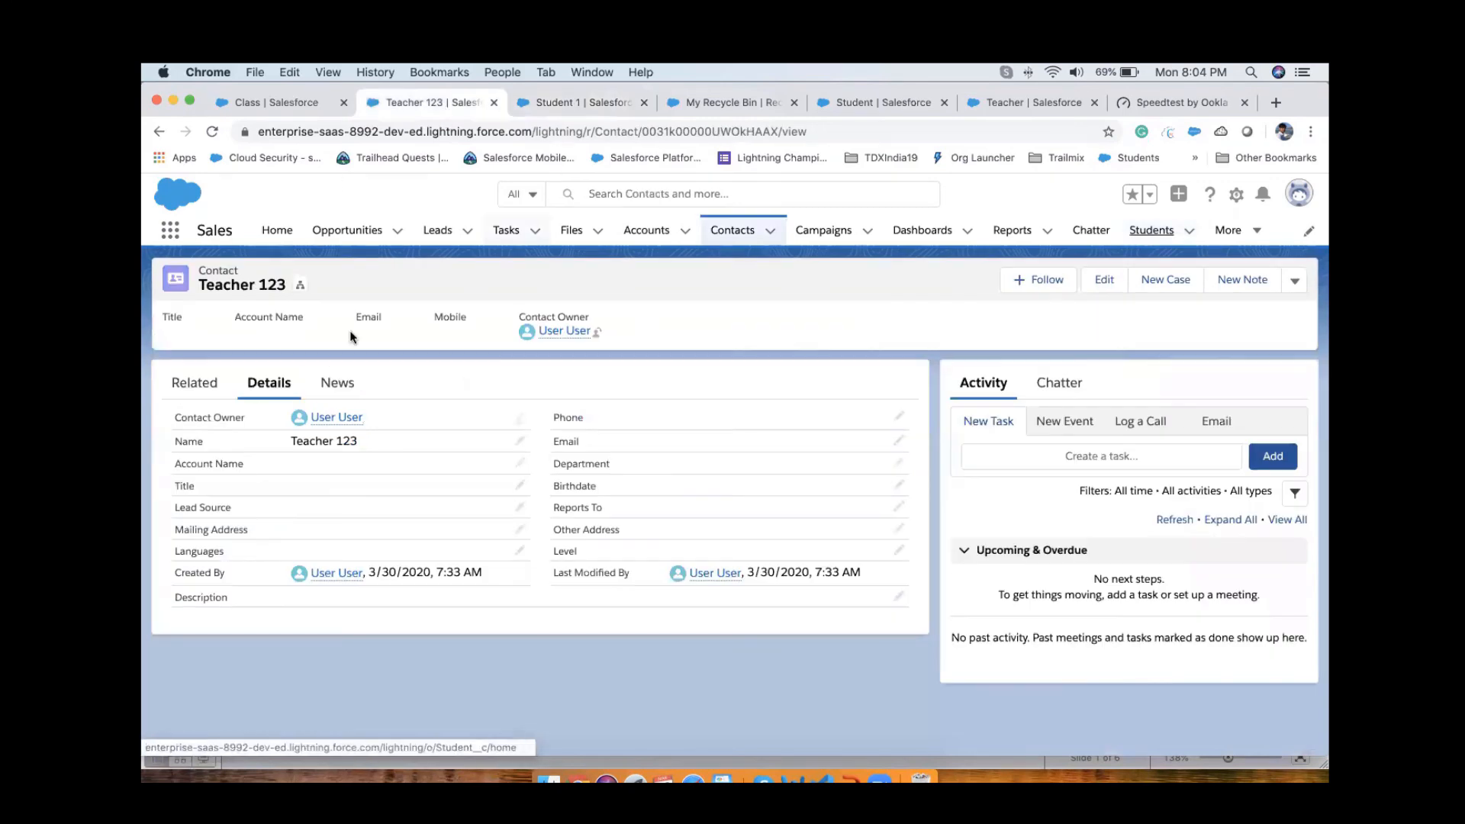
pyautogui.click(587, 102)
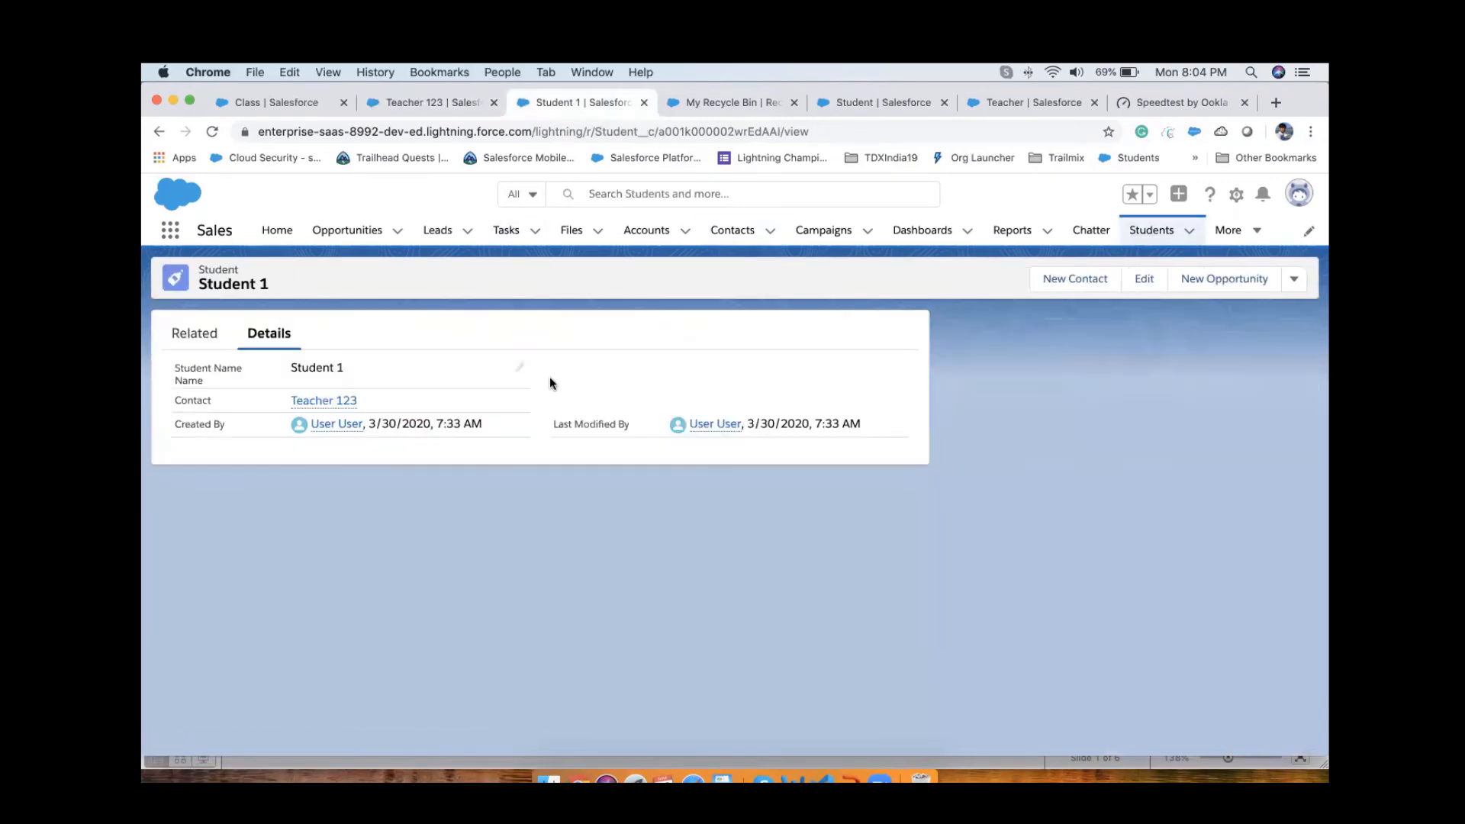
pyautogui.click(435, 107)
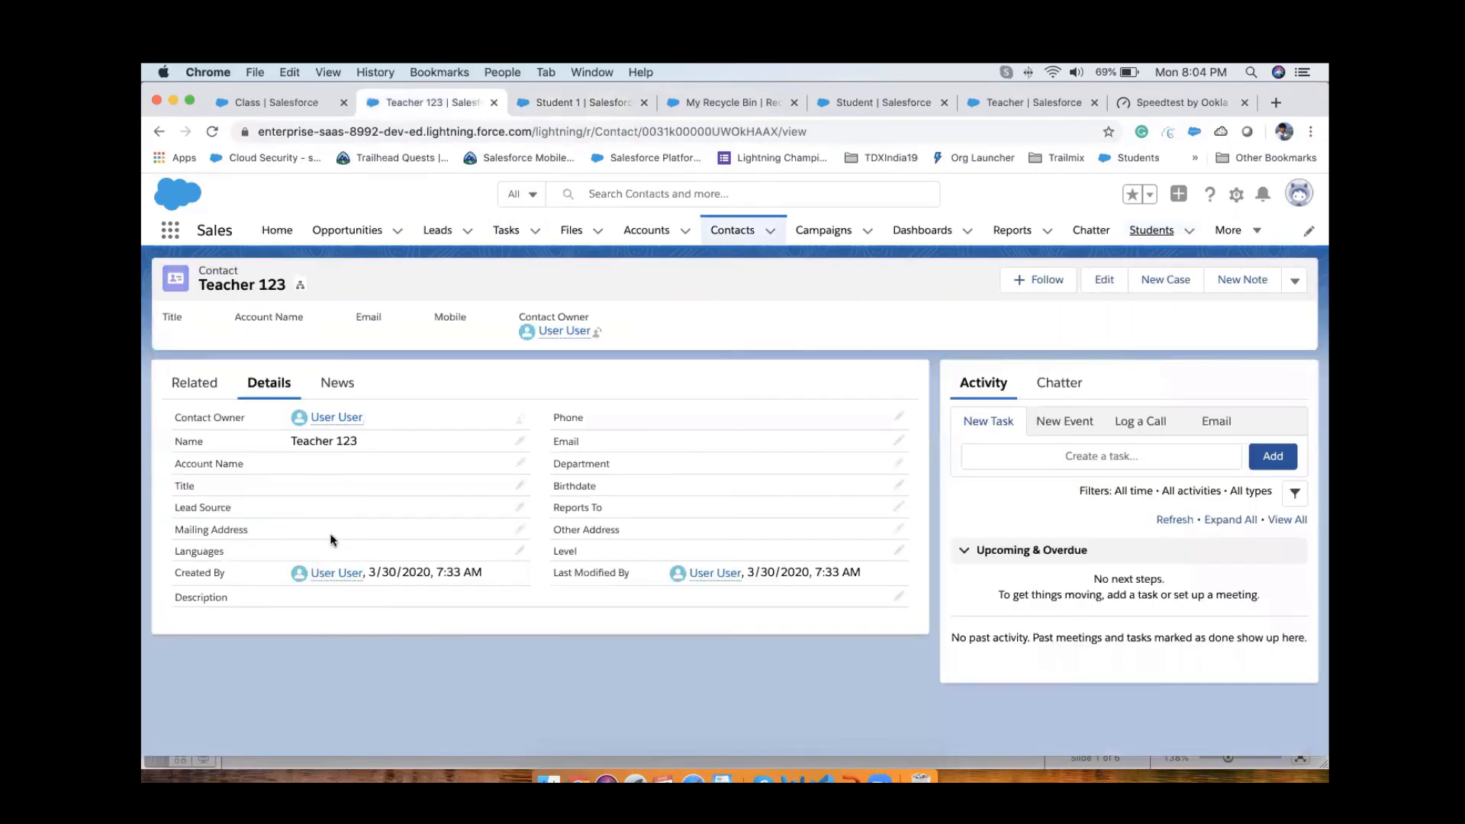
pyautogui.click(728, 102)
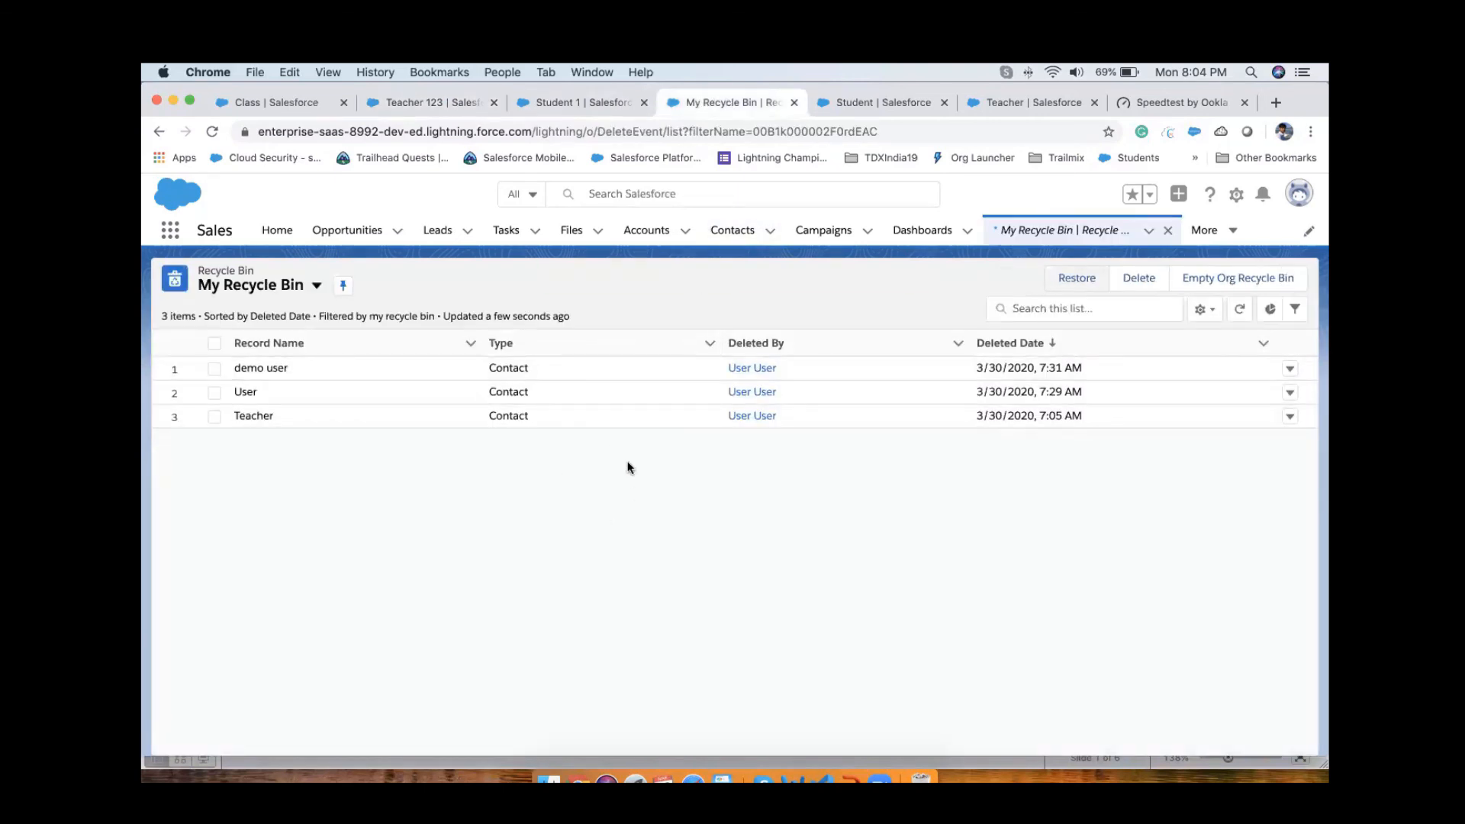
# Step: Reload the "Teacher 123" contact page and check the contact's related records
pyautogui.click(579, 102)
pyautogui.click(468, 109)
pyautogui.click(214, 130)
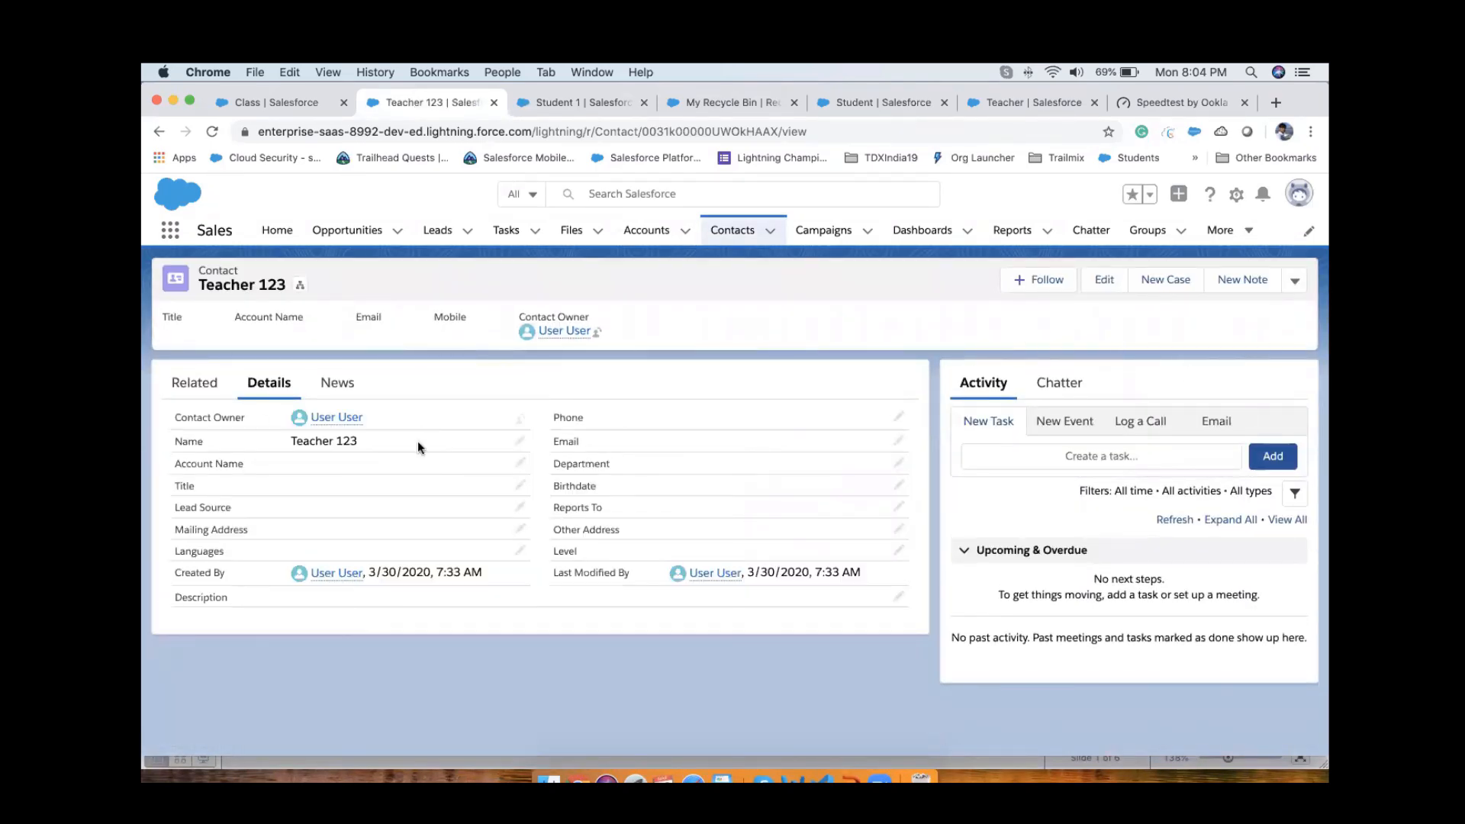
pyautogui.click(168, 385)
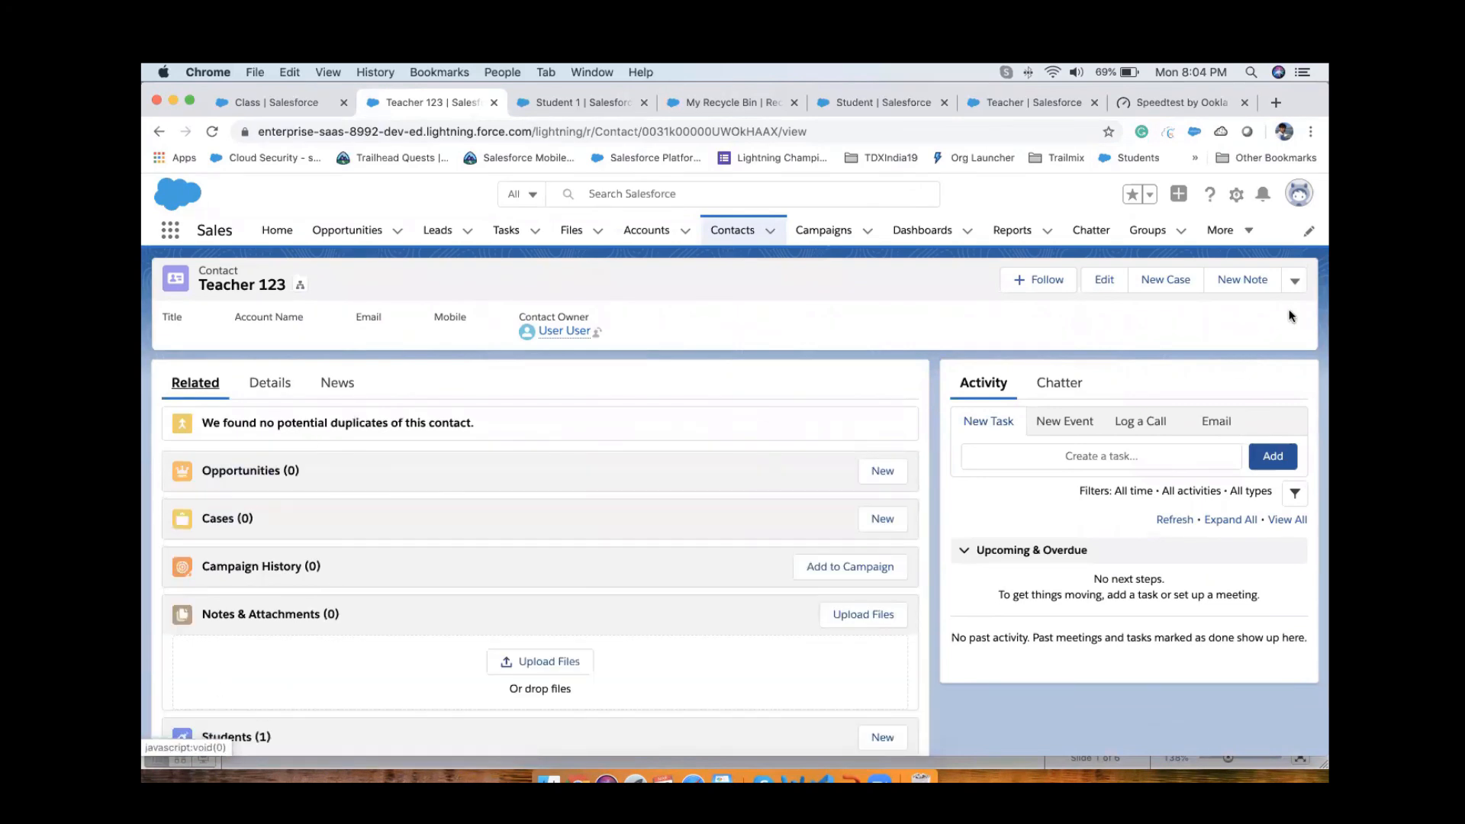
# Step: Delete the parent contact "Teacher 123" and confirm the deletion
pyautogui.click(1295, 281)
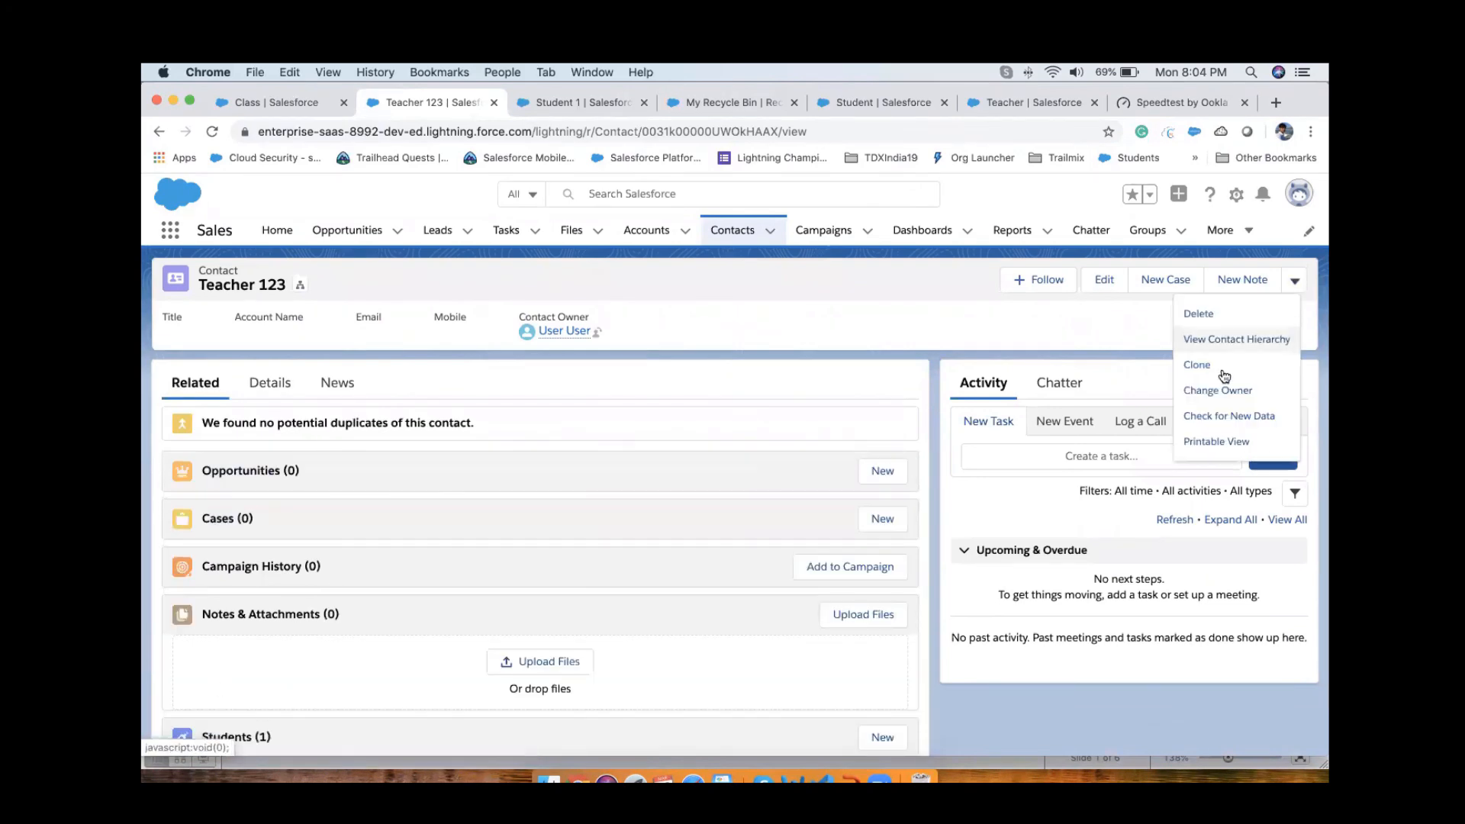
pyautogui.click(1205, 316)
pyautogui.click(956, 509)
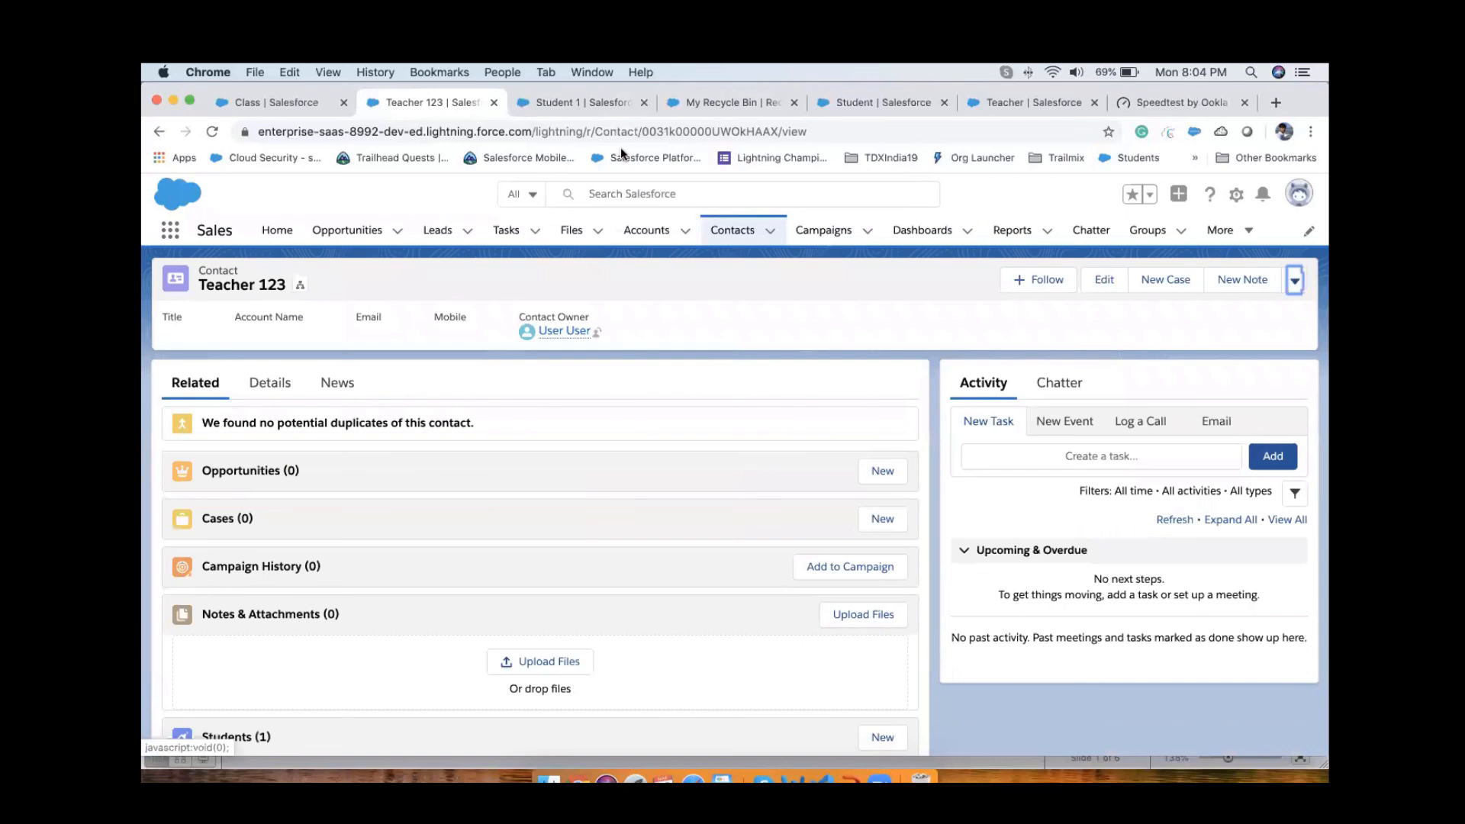
# Step: Reload the "Student 1" record page to check whether the child record still exists after its parent's deletion
pyautogui.click(576, 108)
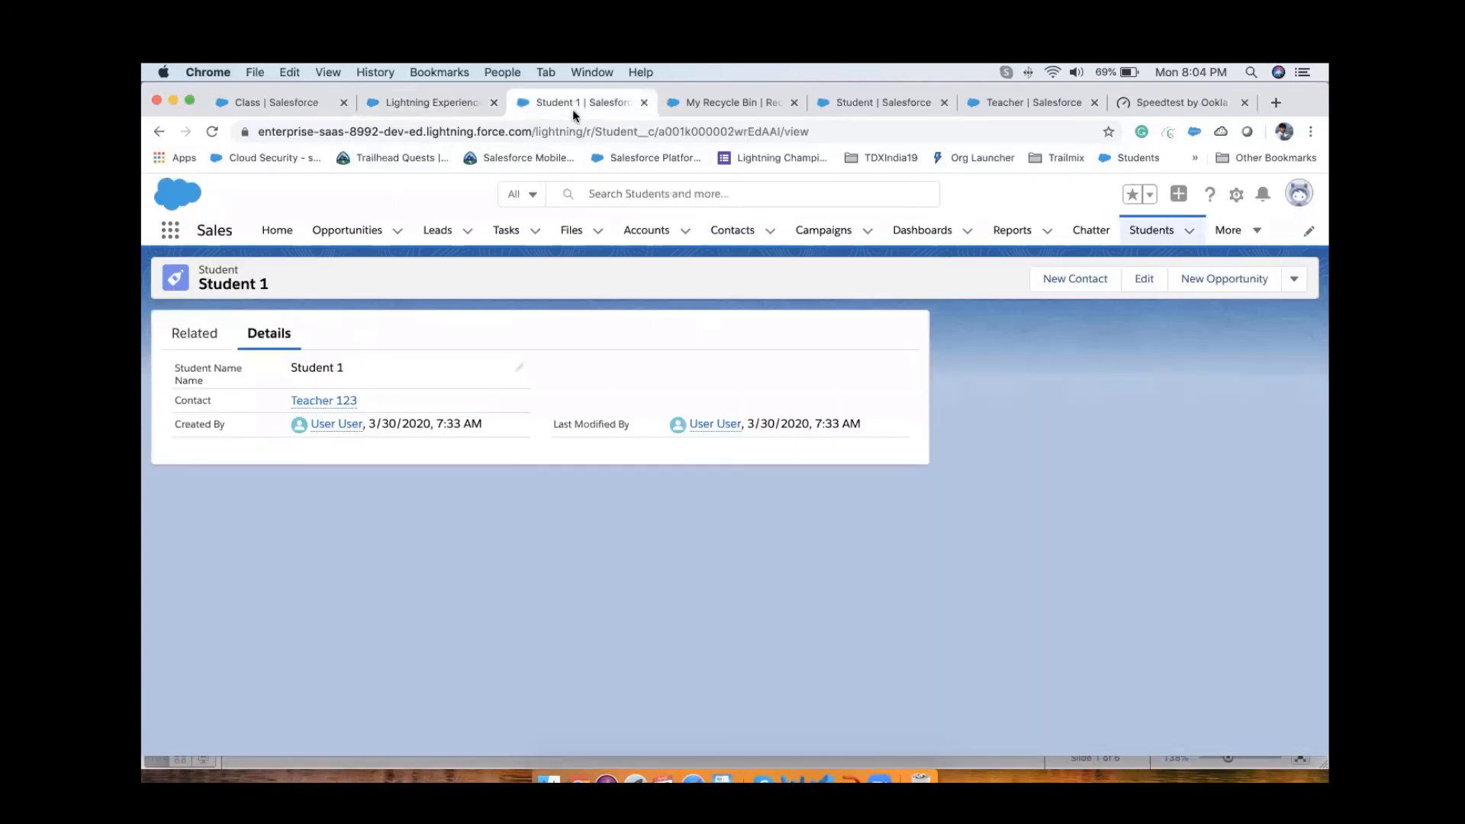
pyautogui.click(213, 132)
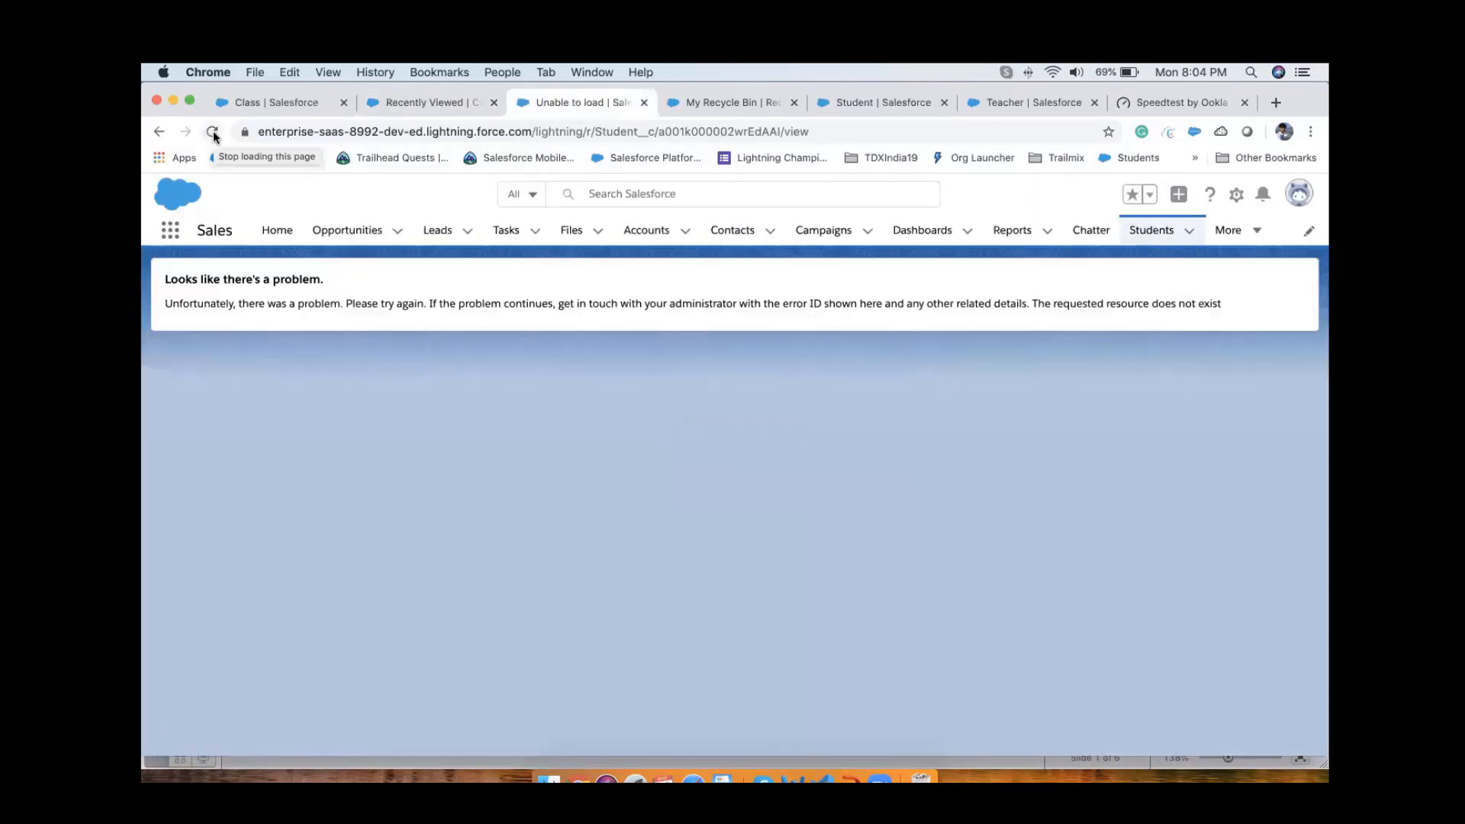
pyautogui.moveTo(381, 303); pyautogui.dragTo(886, 310)
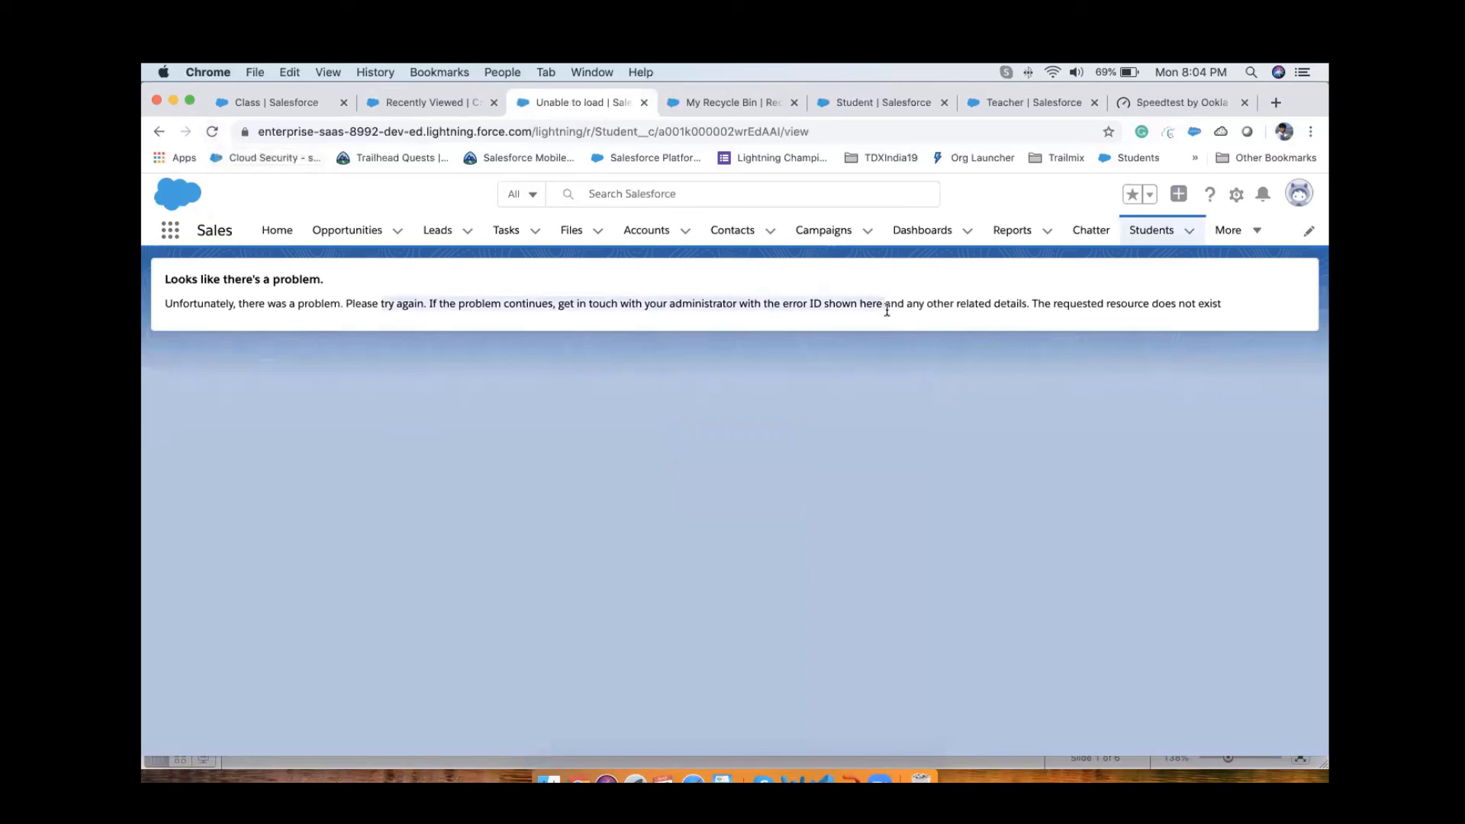